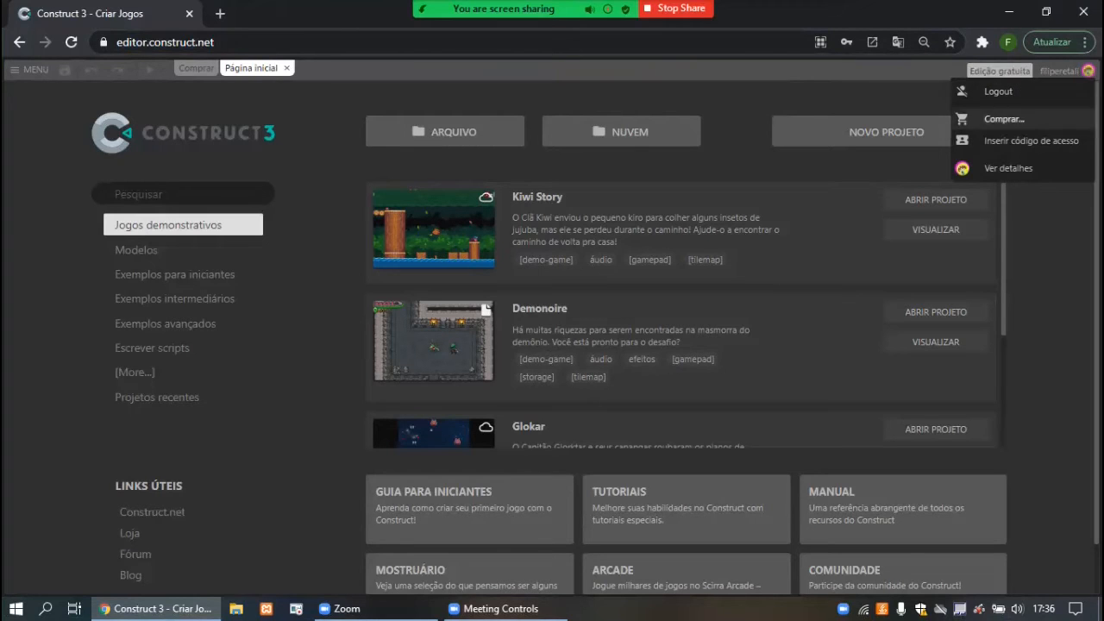
# Create a new project named LIXEIRA using the Retrato SD 9:16 preset.
pyautogui.click(905, 99)
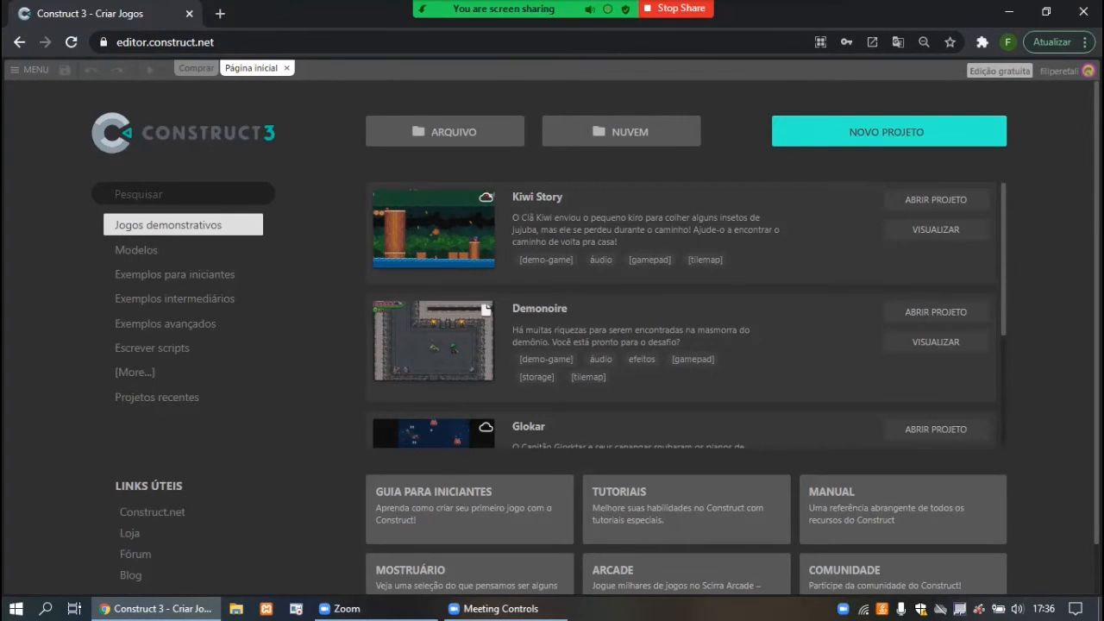
pyautogui.click(888, 131)
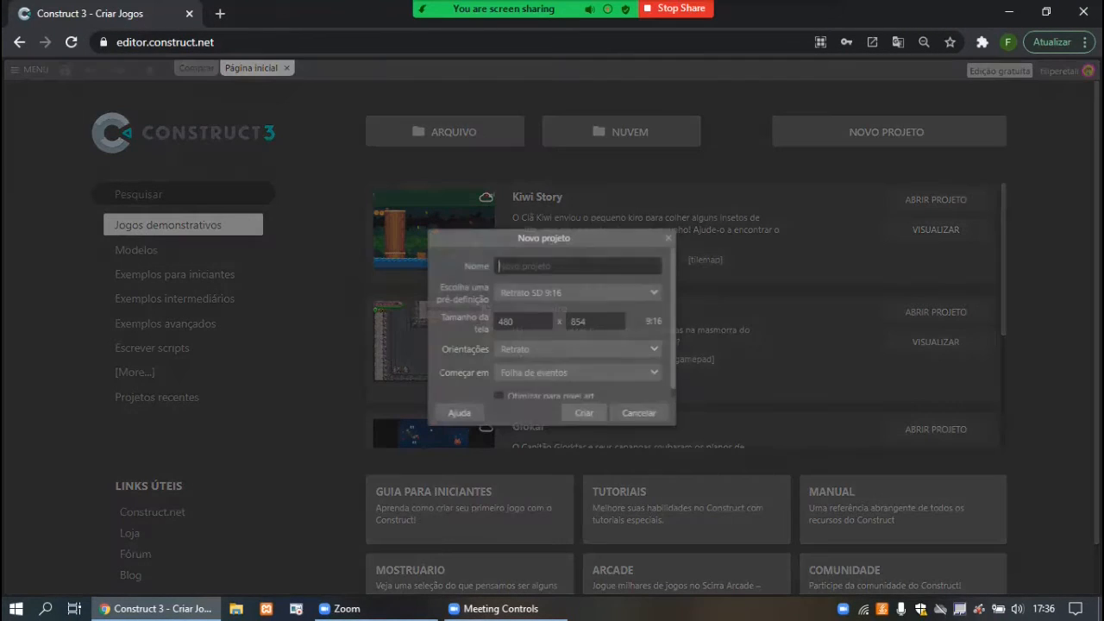
pyautogui.click(578, 292)
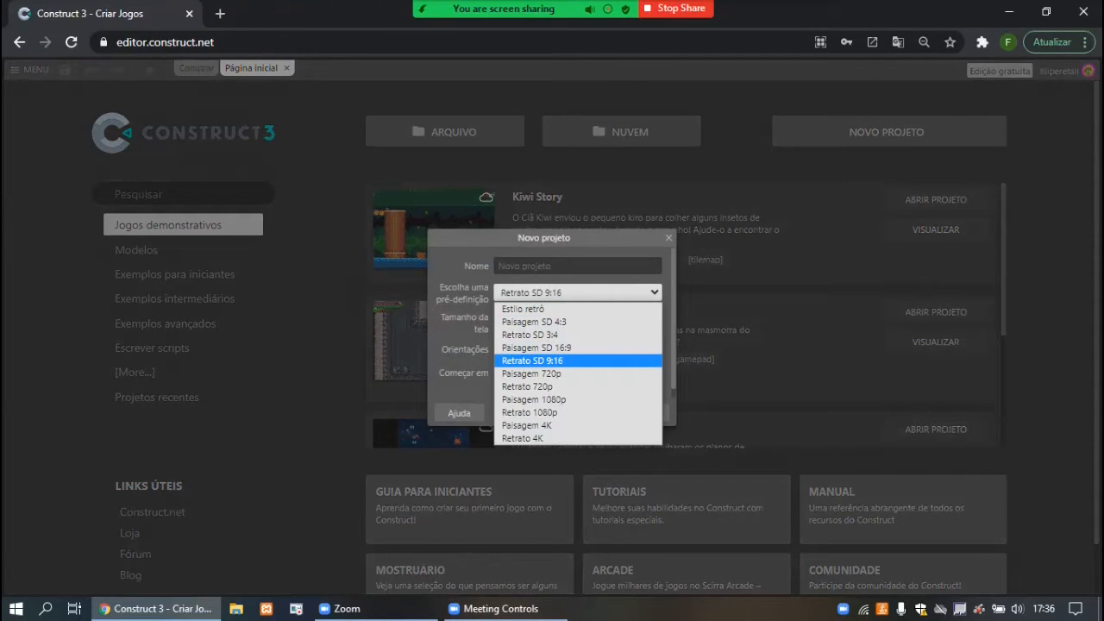
pyautogui.click(532, 360)
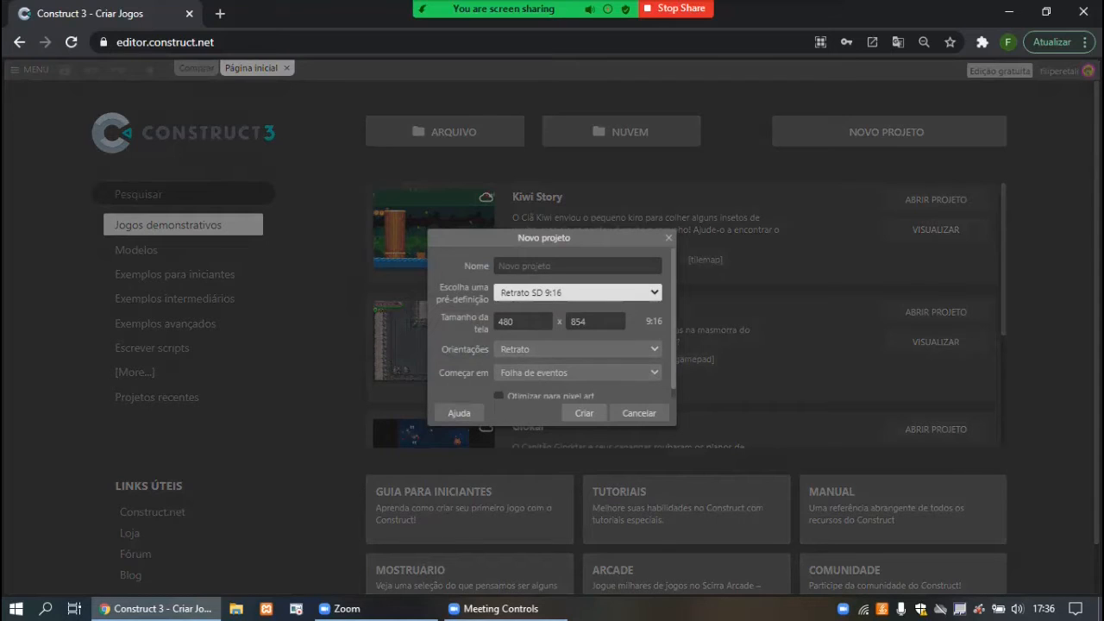
pyautogui.click(578, 292)
pyautogui.click(567, 347)
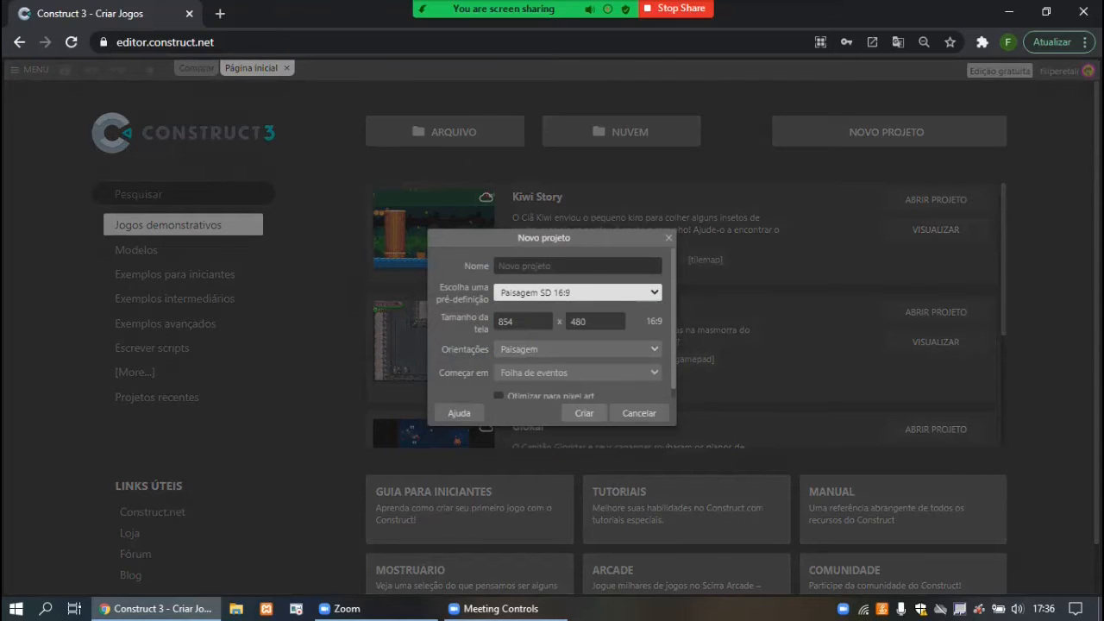
pyautogui.write('LIXEIRA')
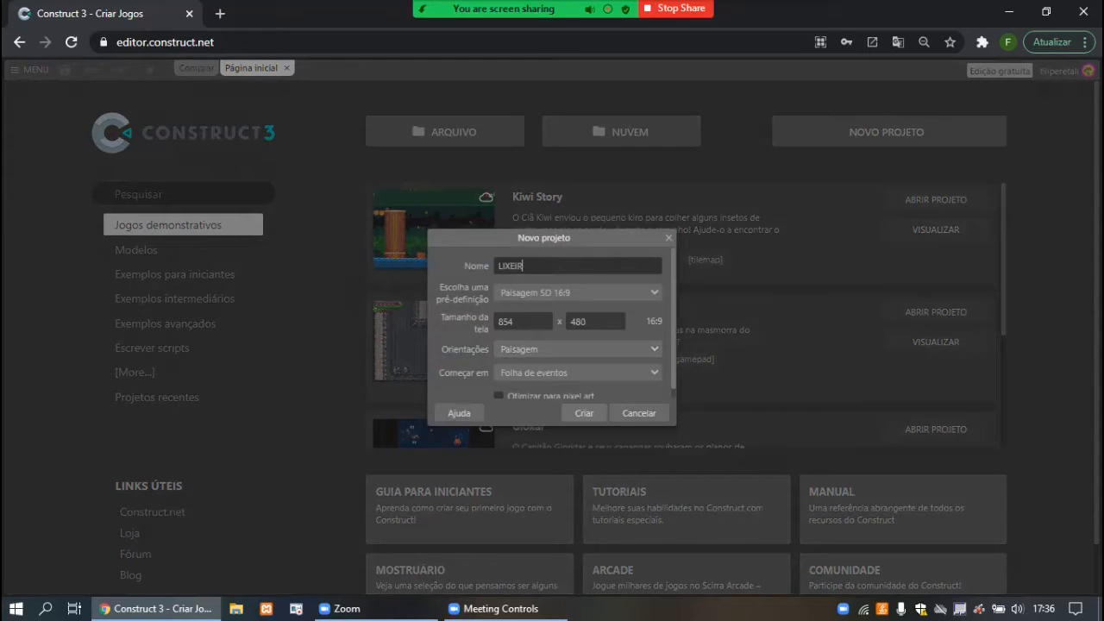
pyautogui.press('Tab')
pyautogui.click(578, 292)
pyautogui.click(552, 372)
pyautogui.scroll(-1, 576, 379)
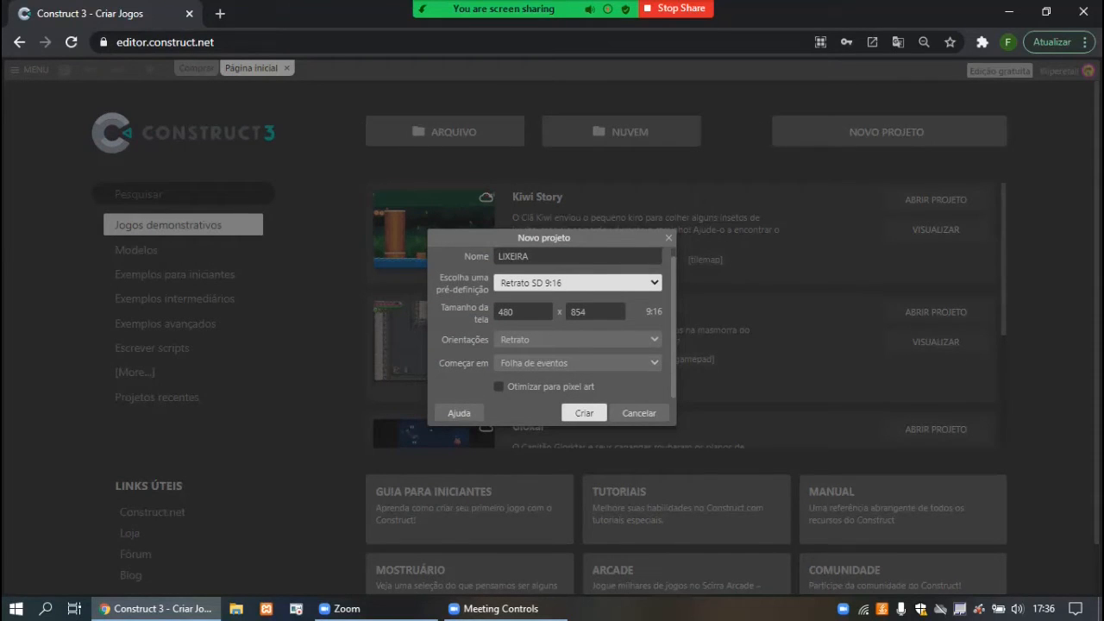
pyautogui.press('Return')
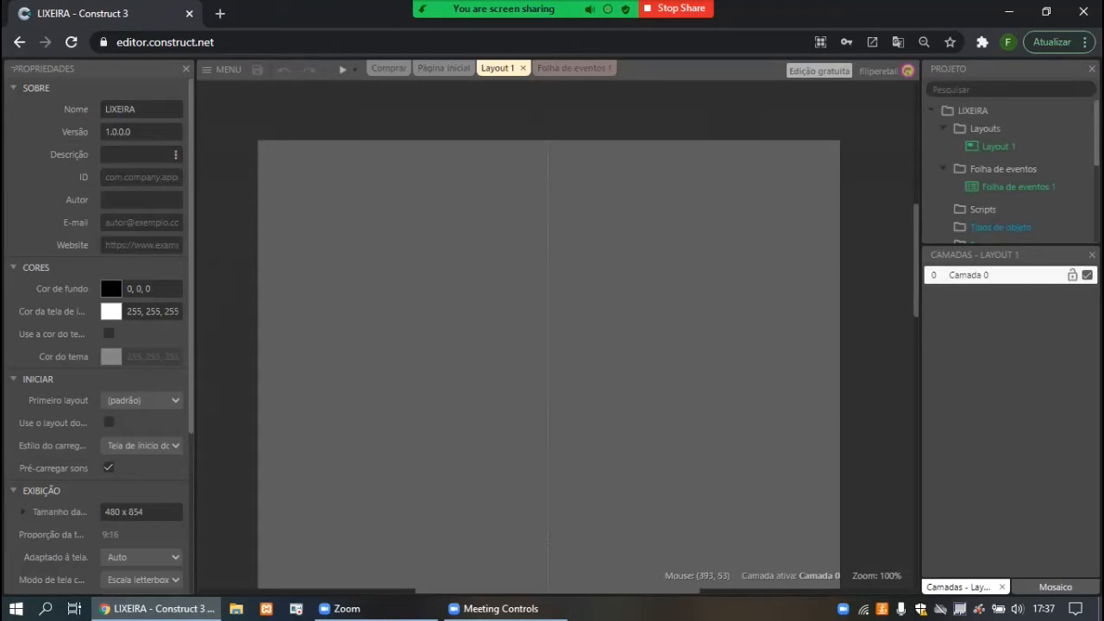
# Rename the layout to JOGO.
pyautogui.keyDown('ctrl'); pyautogui.scroll(-2, 662, 162); pyautogui.keyUp('ctrl')
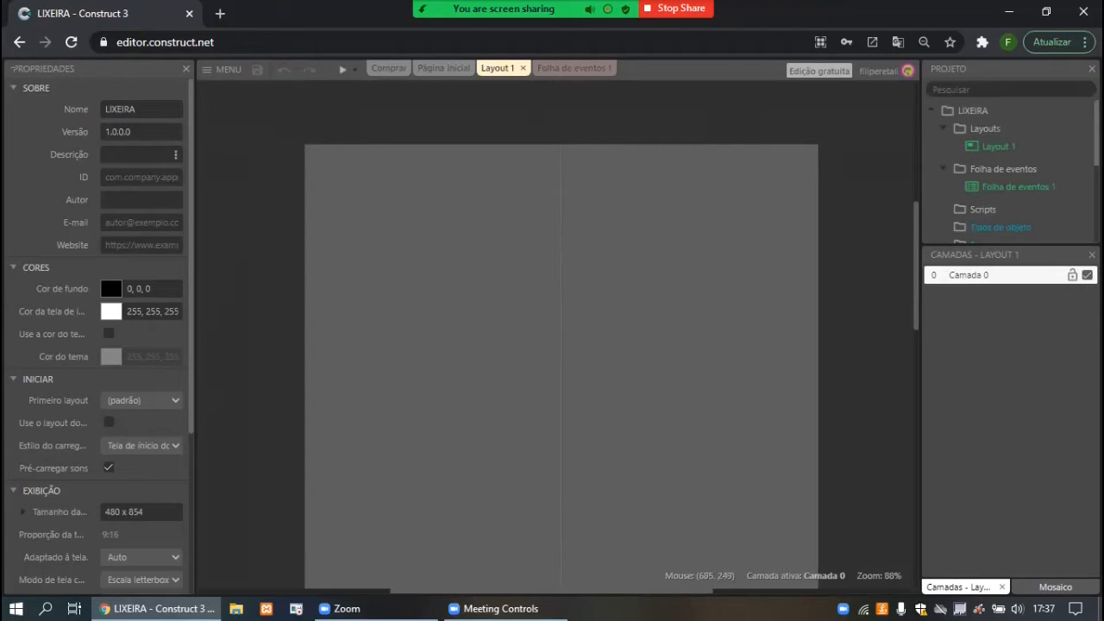
pyautogui.click(456, 332)
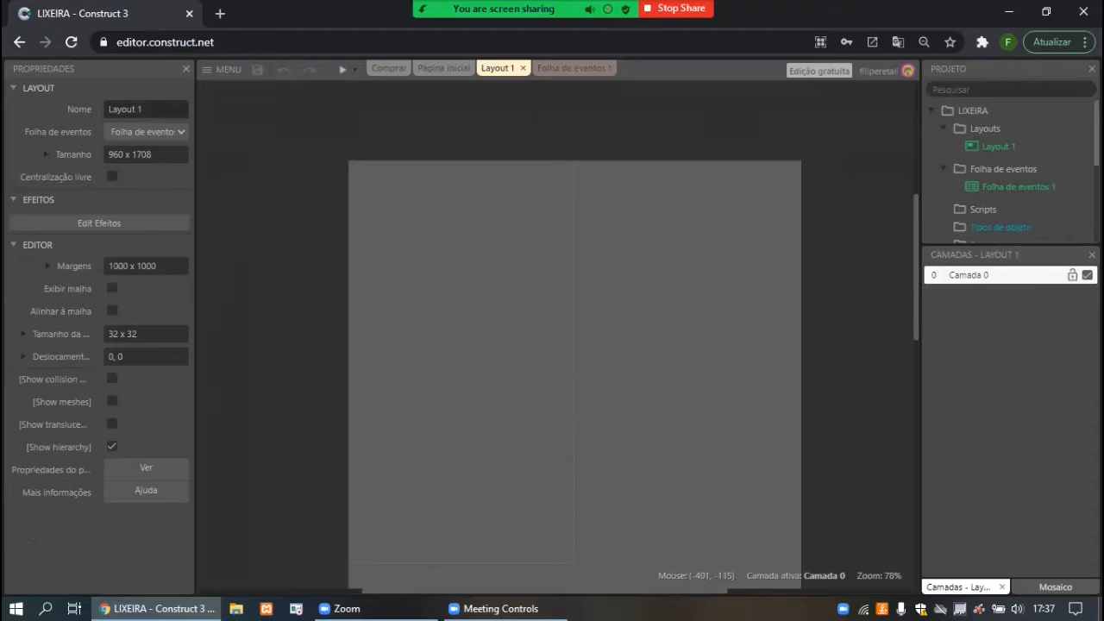
pyautogui.moveTo(153, 110); pyautogui.dragTo(106, 116)
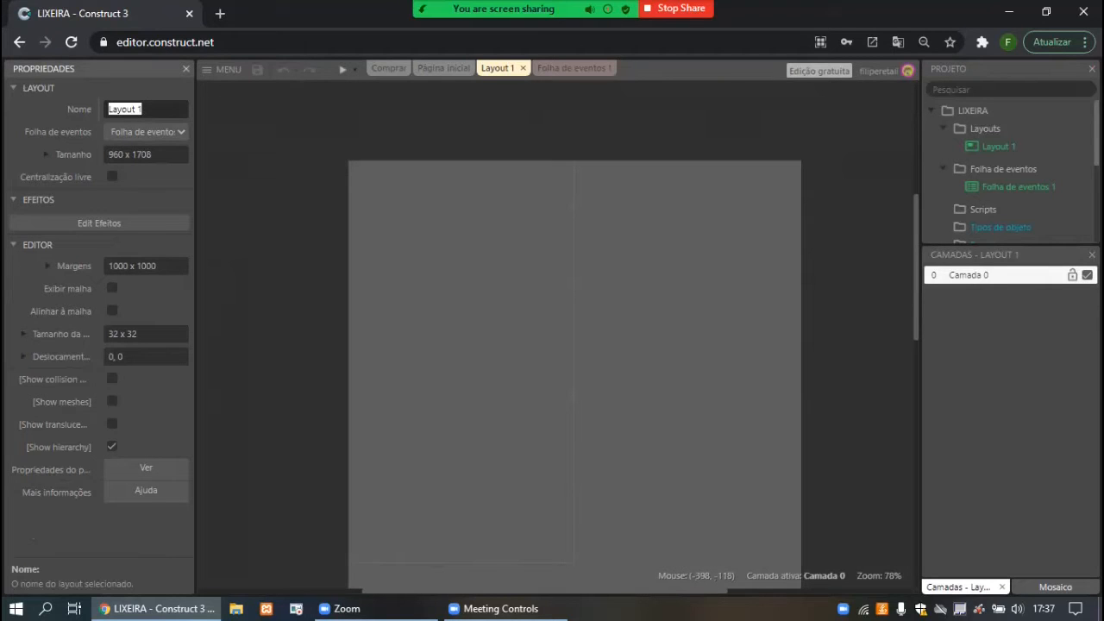
pyautogui.write('JOGO')
# Insert a Fundo em blocos object inside the JOGO layout.
pyautogui.doubleClick(484, 290)
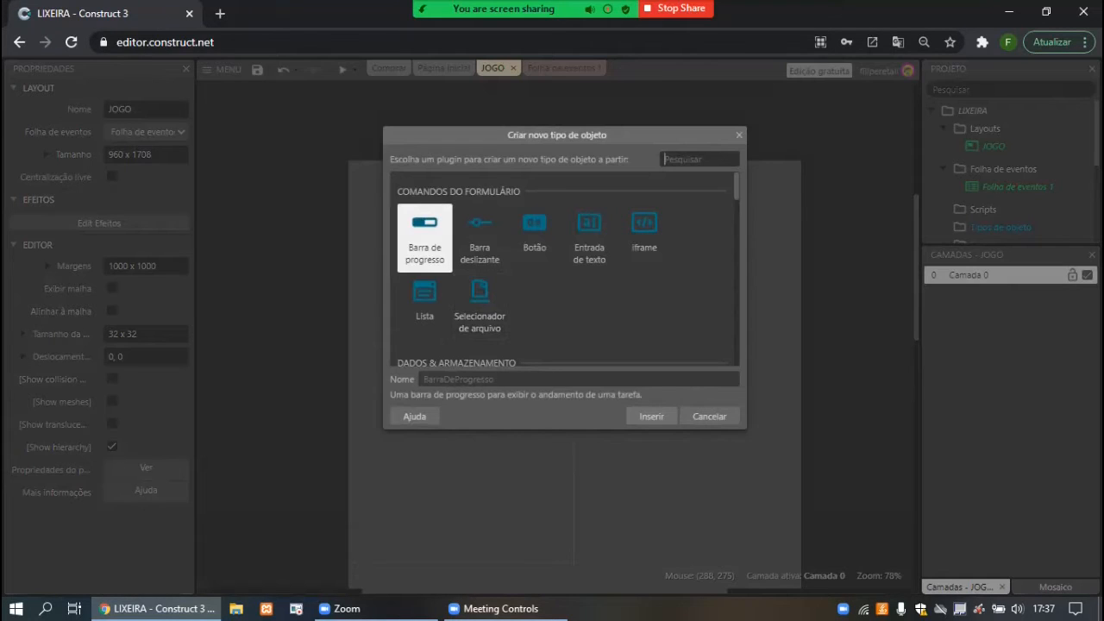
pyautogui.write('FUND')
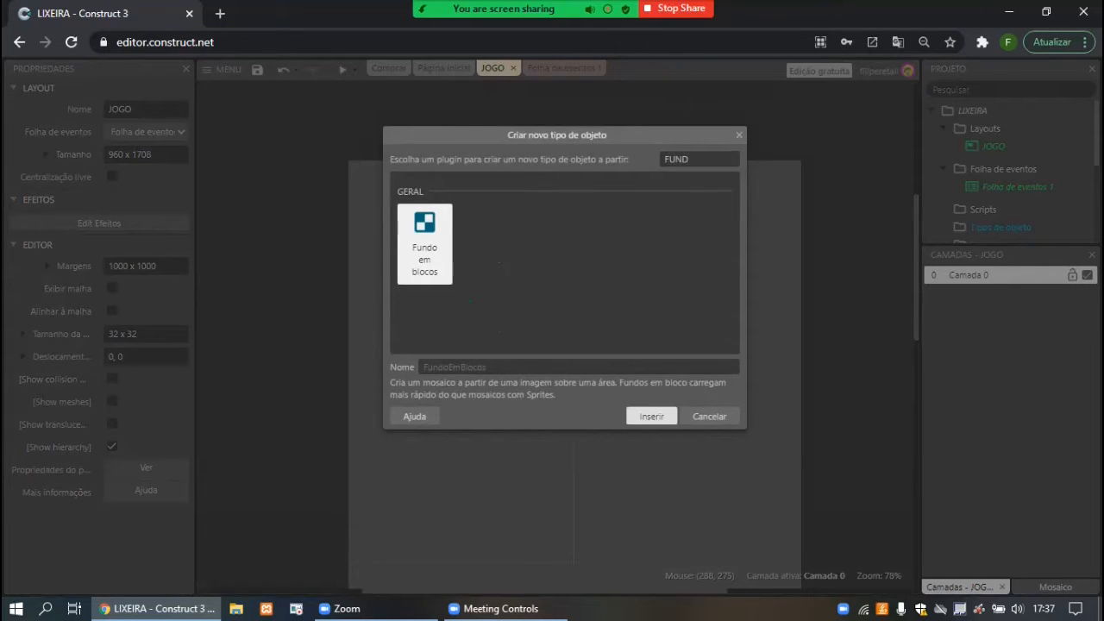
pyautogui.click(651, 416)
pyautogui.click(432, 238)
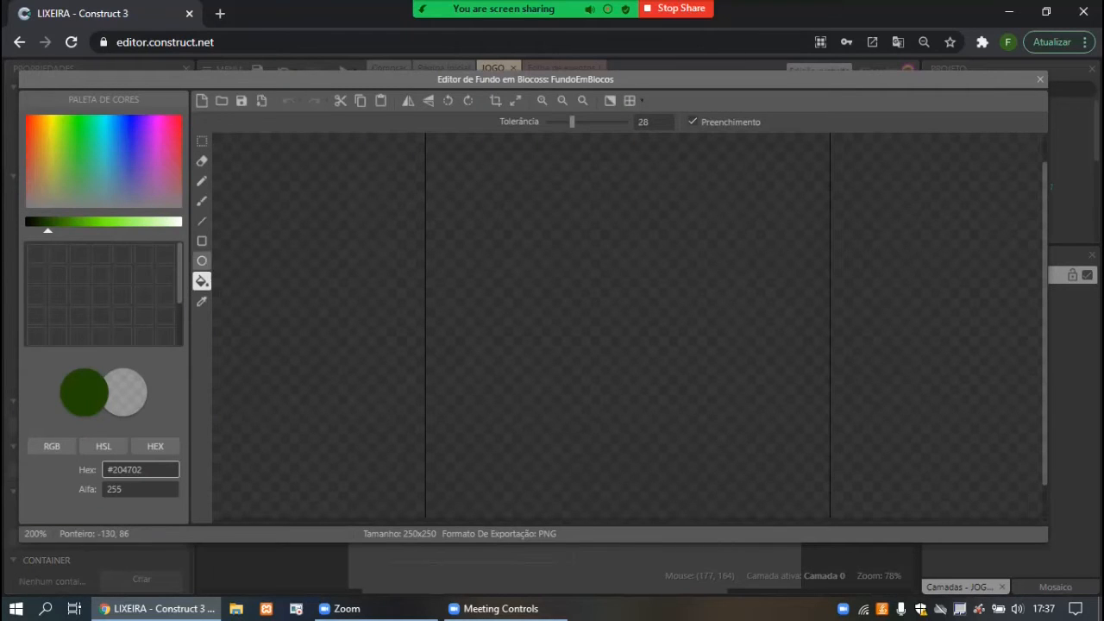
# Fill the background object's whole image with light blue #8d89fe and close its image editor.
pyautogui.moveTo(136, 156); pyautogui.dragTo(132, 114)
pyautogui.moveTo(47, 228); pyautogui.dragTo(146, 228)
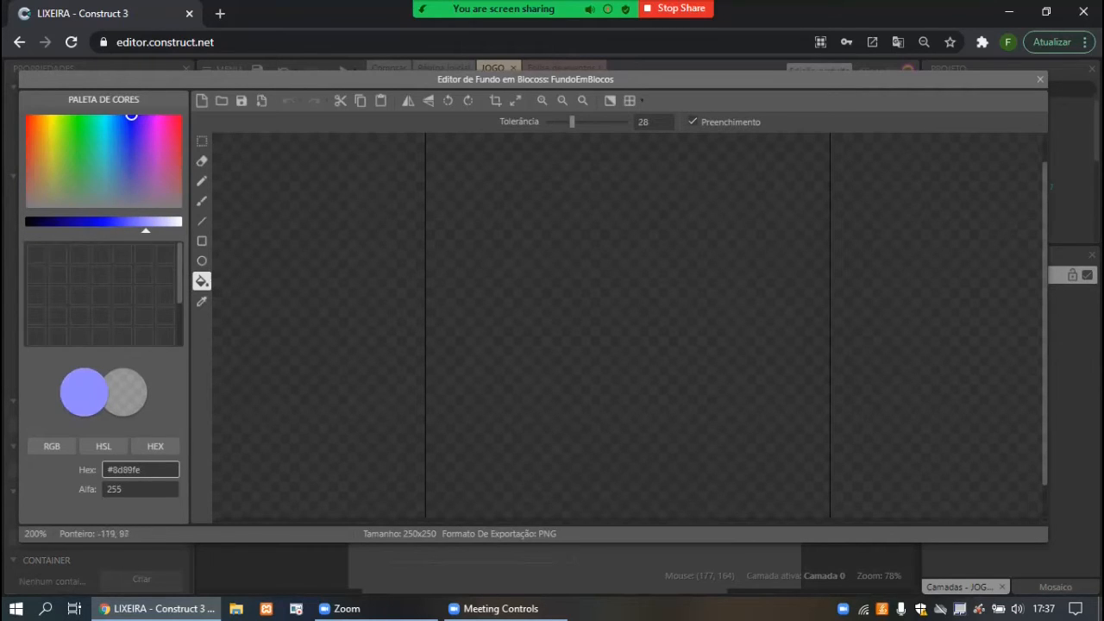
pyautogui.click(478, 276)
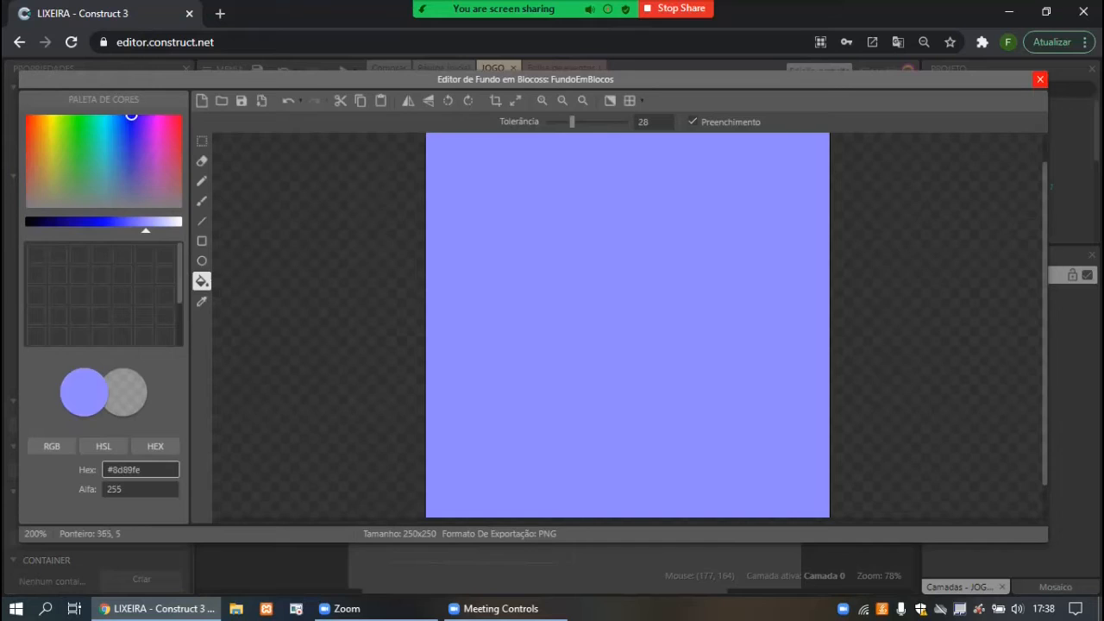
pyautogui.click(1040, 78)
# Enlarge the blue background to about 506 x 866 so it covers the dashed screen frame, and lock it.
pyautogui.moveTo(427, 289); pyautogui.dragTo(346, 572)
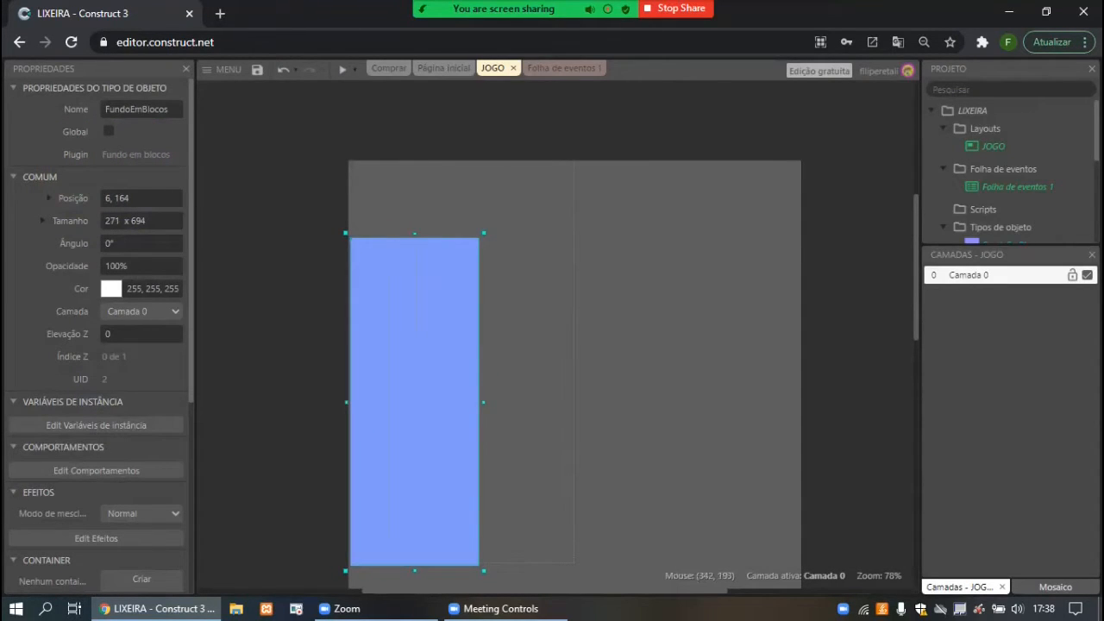
pyautogui.moveTo(483, 233)
pyautogui.mouseDown()
pyautogui.moveTo(594, 153)
pyautogui.moveTo(488, 249)
pyautogui.mouseUp()
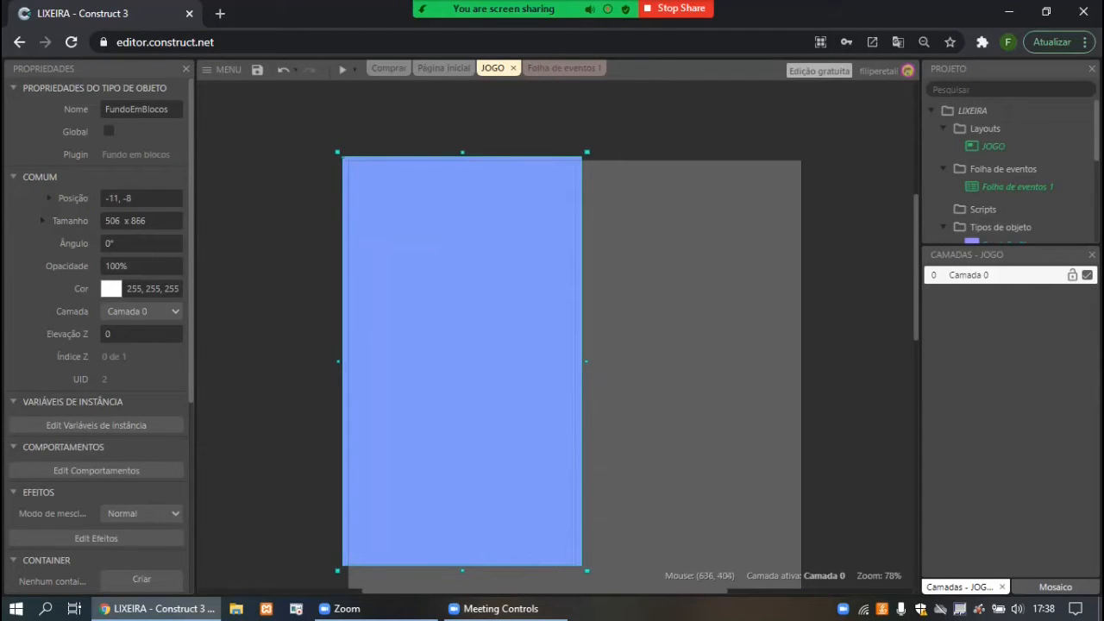
pyautogui.rightClick(491, 307)
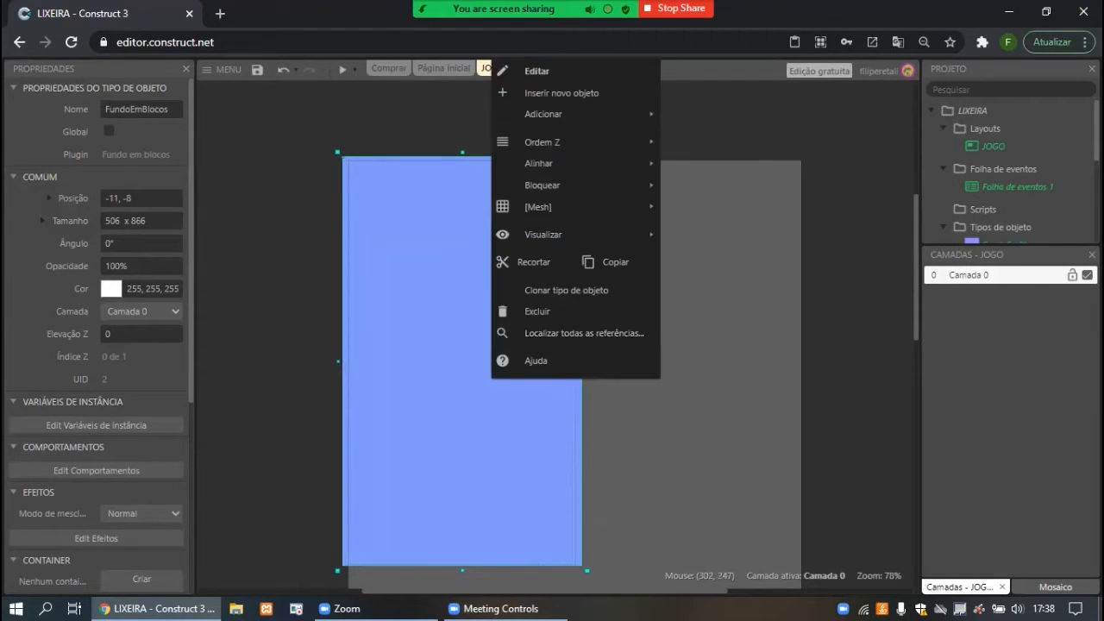
pyautogui.moveTo(569, 141)
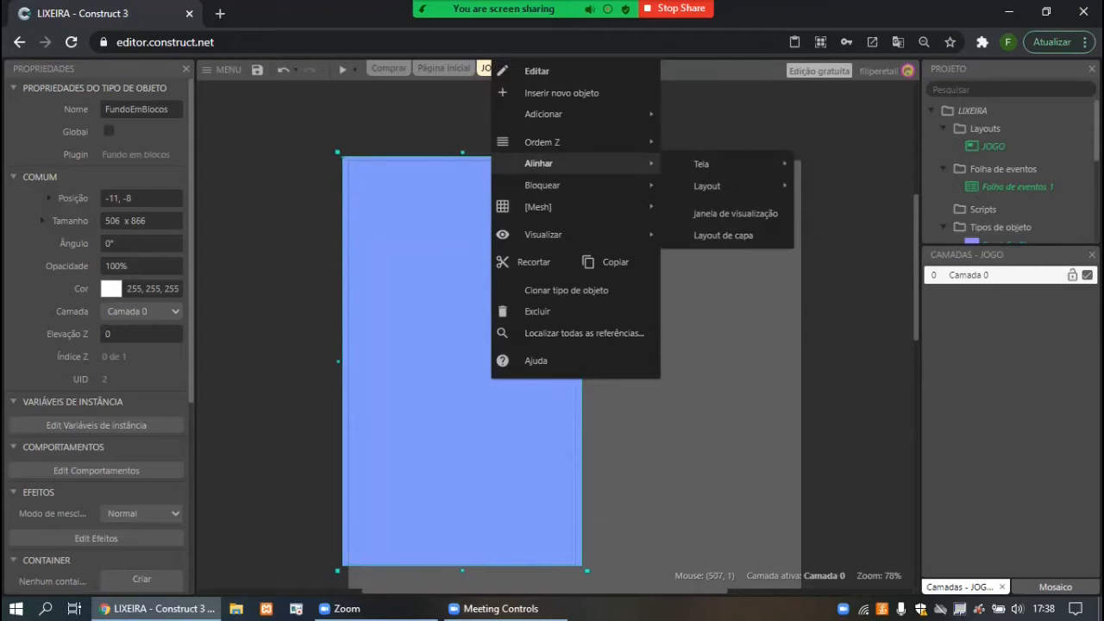
pyautogui.moveTo(574, 185)
pyautogui.click(713, 185)
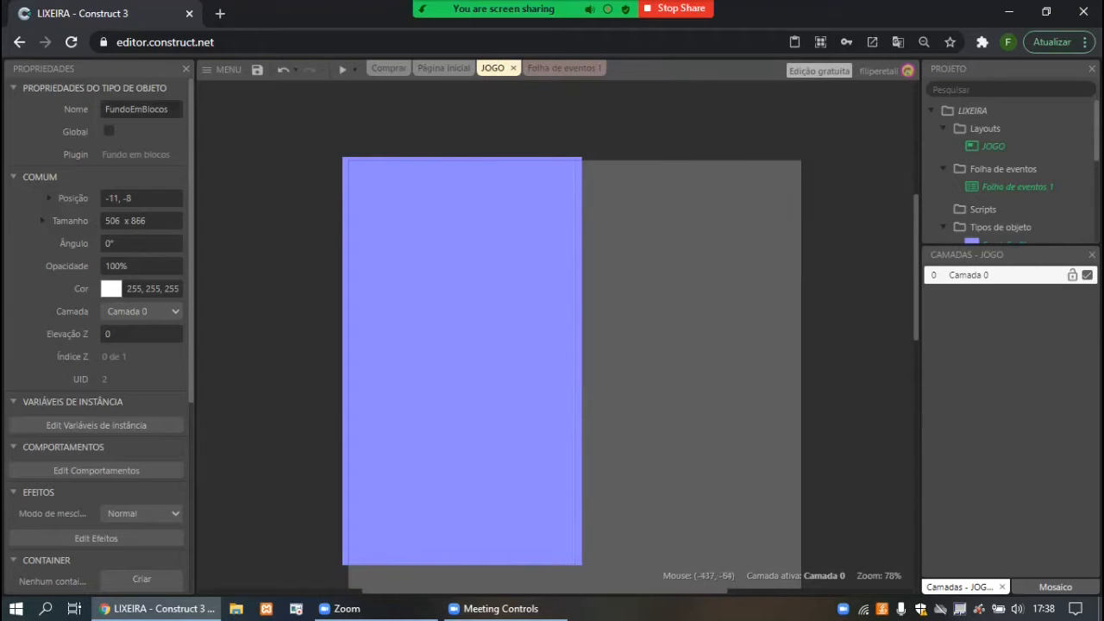
pyautogui.click(137, 109)
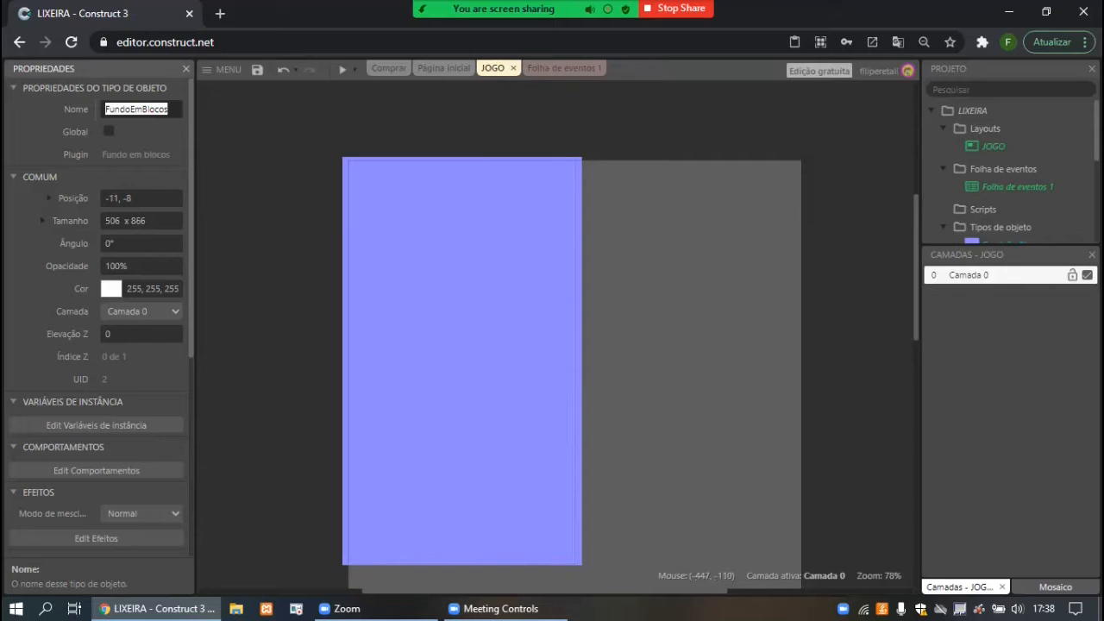
pyautogui.click(313, 490)
# Insert a second Fundo em blocos object at the lower-left corner of the blue background.
pyautogui.doubleClick(306, 493)
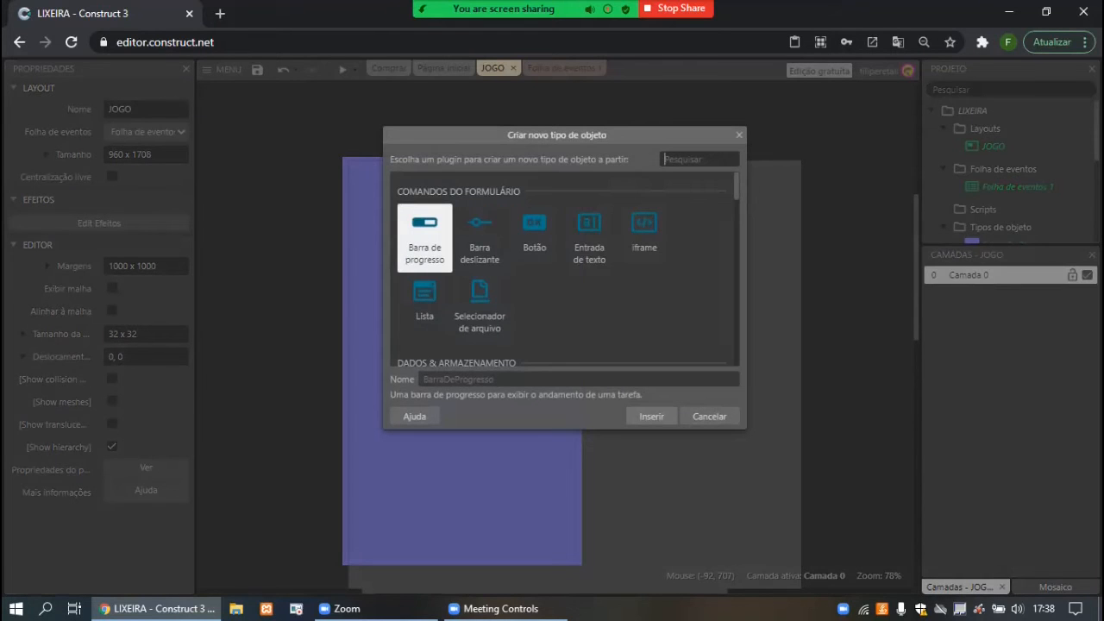
pyautogui.write('FUND')
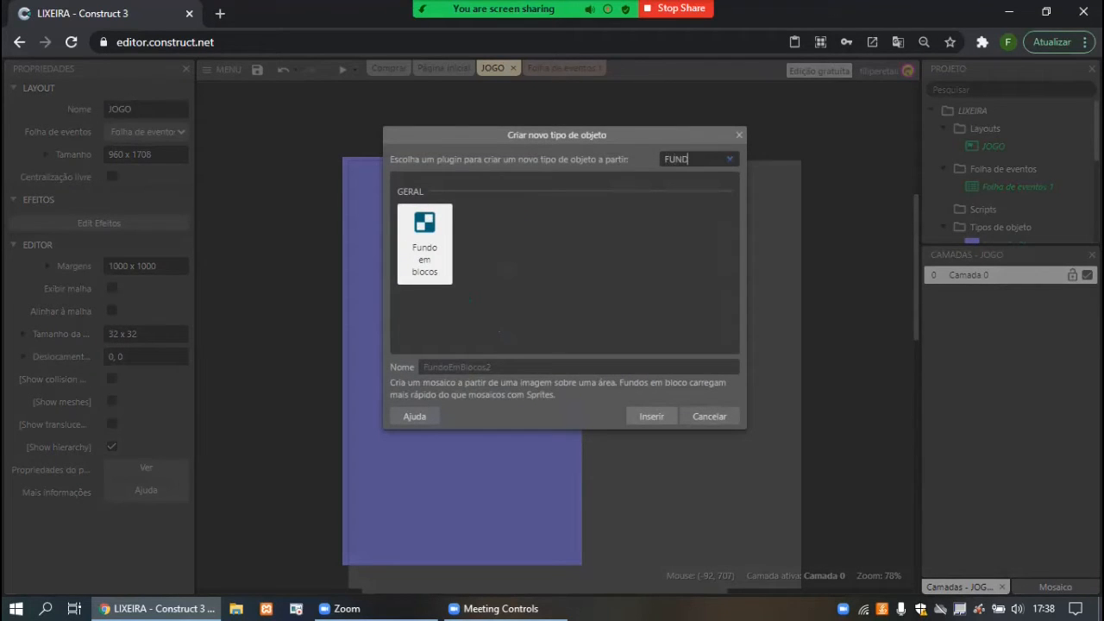
pyautogui.press('Return')
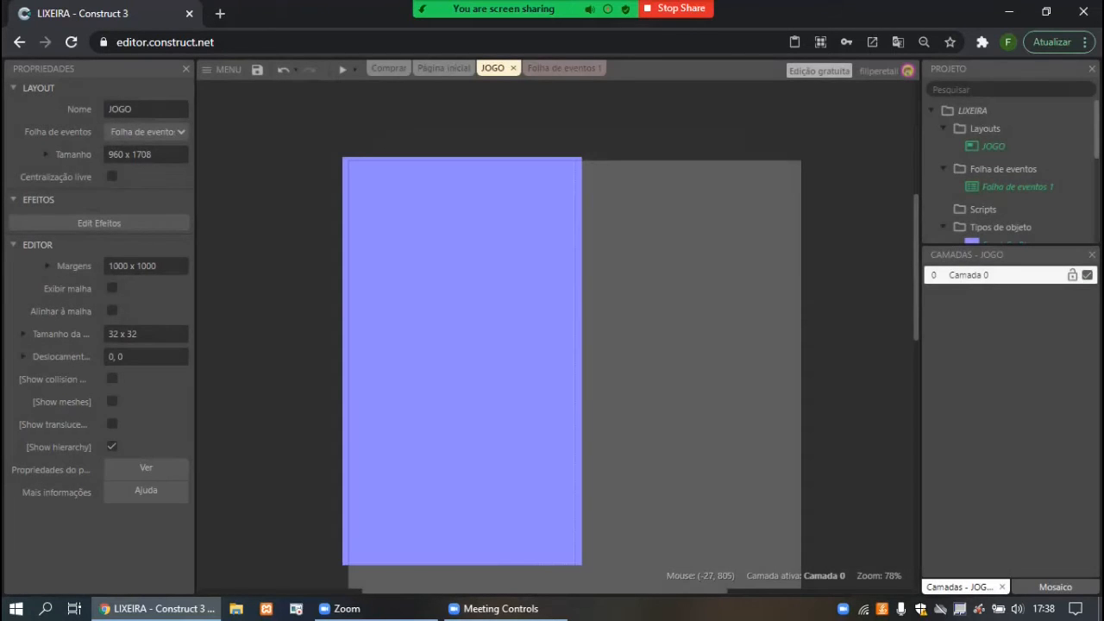
pyautogui.click(333, 540)
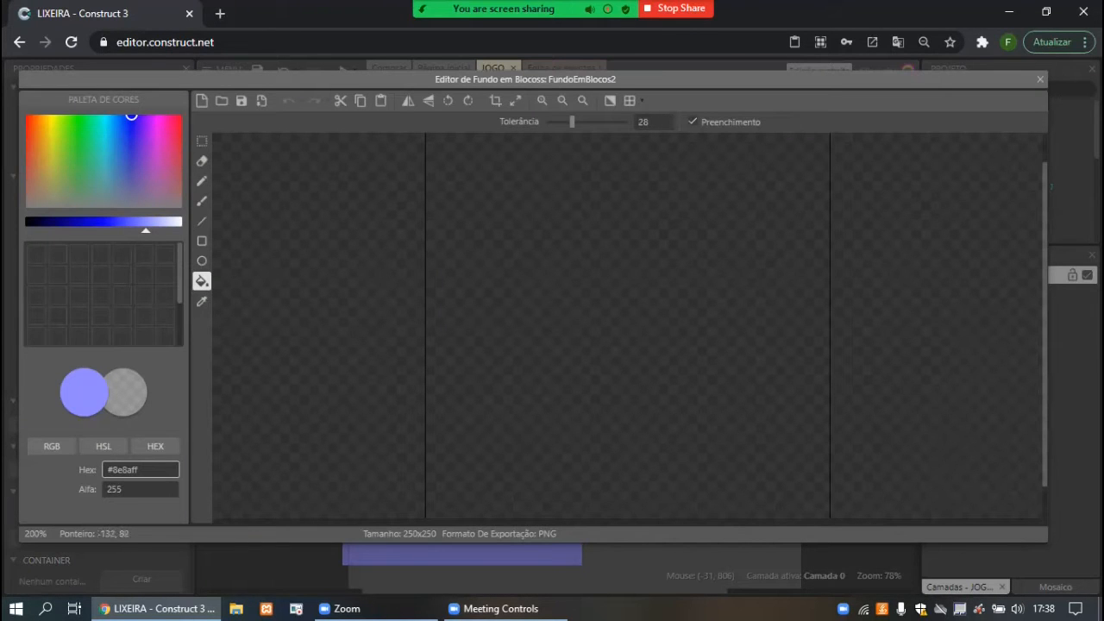
# Fill the second background object's image with dark green #3f5c05 and close its image editor.
pyautogui.click(85, 163)
pyautogui.moveTo(85, 164); pyautogui.dragTo(60, 124)
pyautogui.click(70, 221)
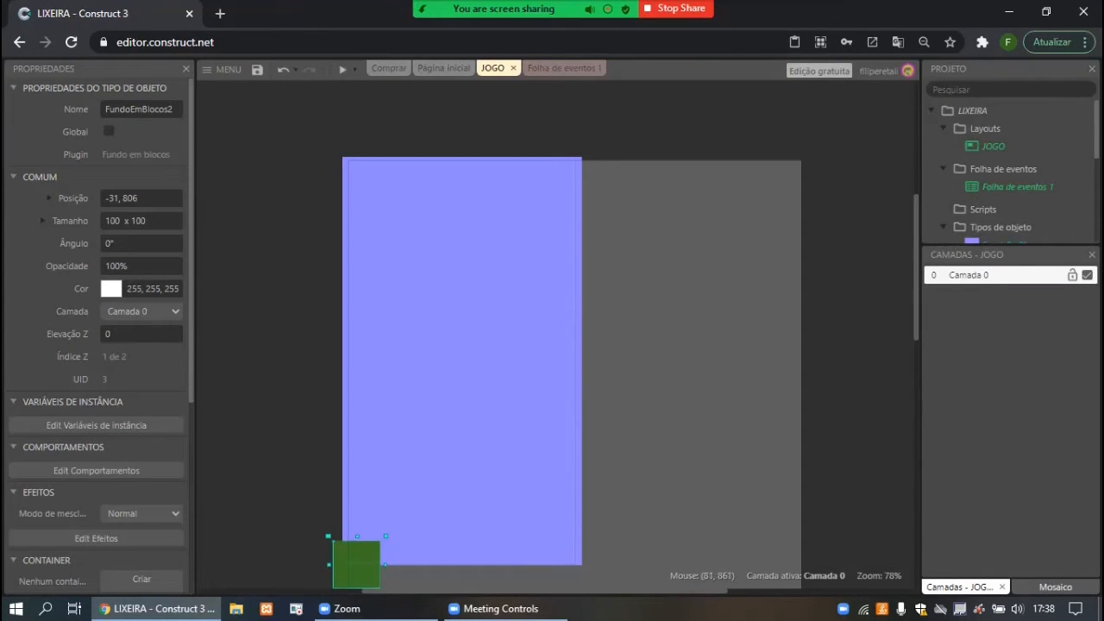
# Stretch the green block into a ground strip about 646 x 53 across the lower edge of the blue background.
pyautogui.moveTo(386, 566); pyautogui.dragTo(642, 572)
pyautogui.scroll(-2, 643, 572)
pyautogui.moveTo(474, 404); pyautogui.dragTo(473, 379)
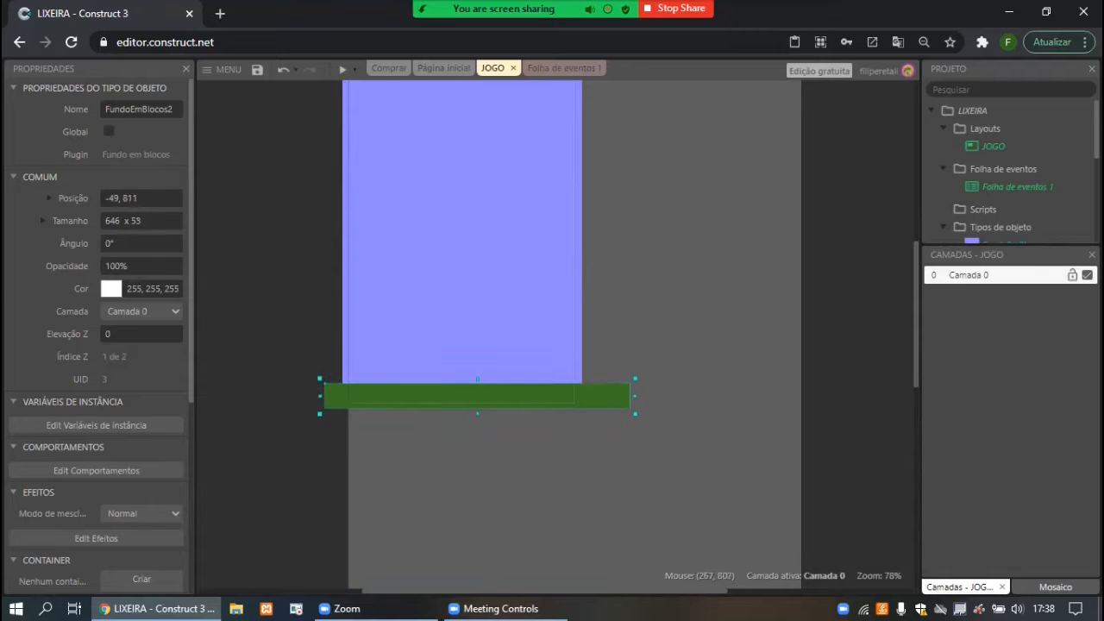
# Lock the green ground strip against selection in the layout.
pyautogui.click(550, 485)
pyautogui.scroll(1, 549, 485)
pyautogui.click(622, 472)
pyautogui.rightClick(591, 477)
pyautogui.moveTo(642, 289)
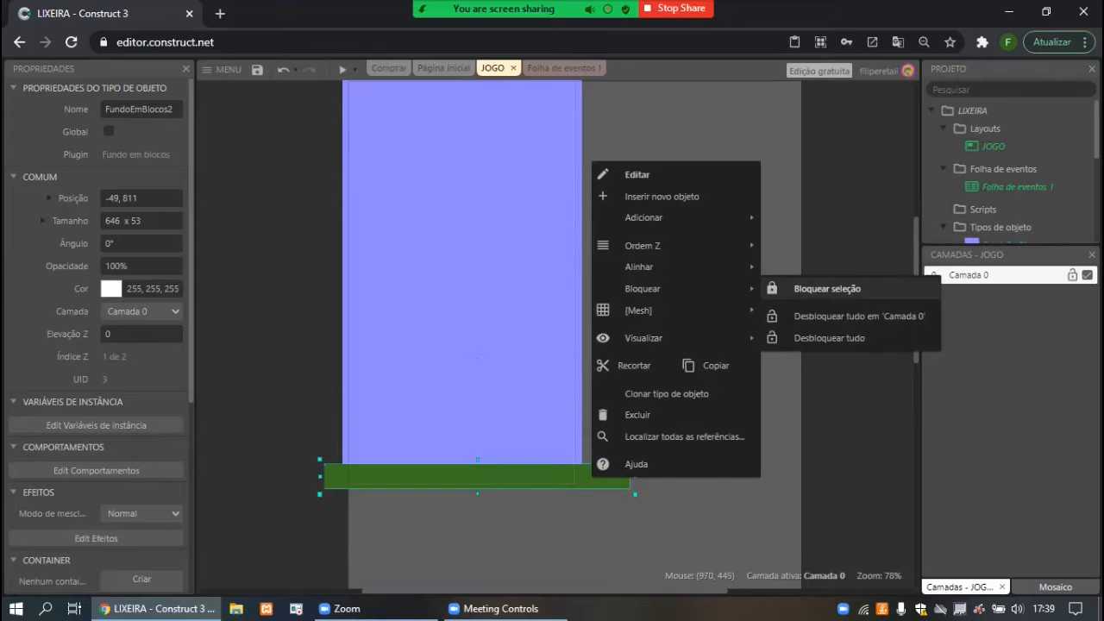
pyautogui.click(819, 288)
pyautogui.click(601, 475)
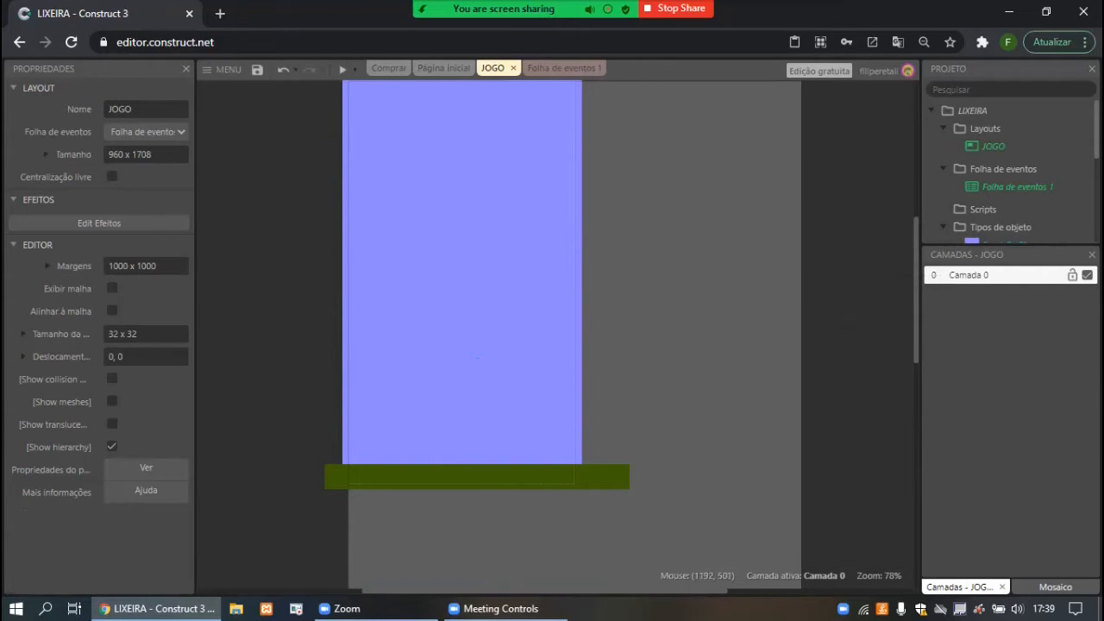
# Insert a Sprite object on the blue background.
pyautogui.hscroll(3, 759, 276)
pyautogui.hscroll(-3, 451, 440)
pyautogui.scroll(1, 451, 441)
pyautogui.doubleClick(451, 441)
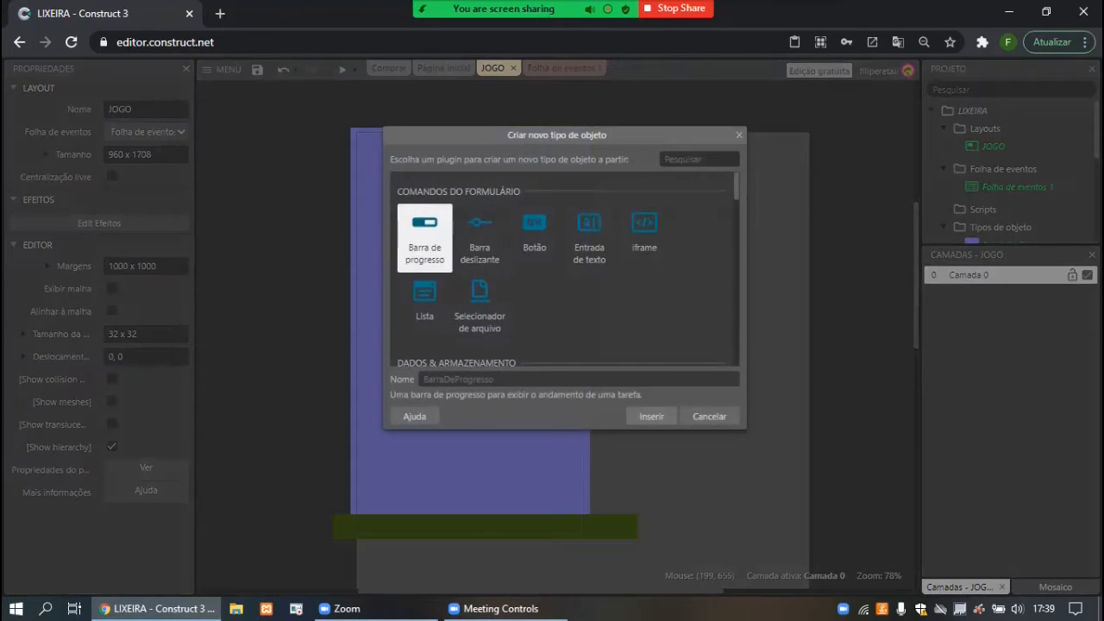
pyautogui.write('sprite')
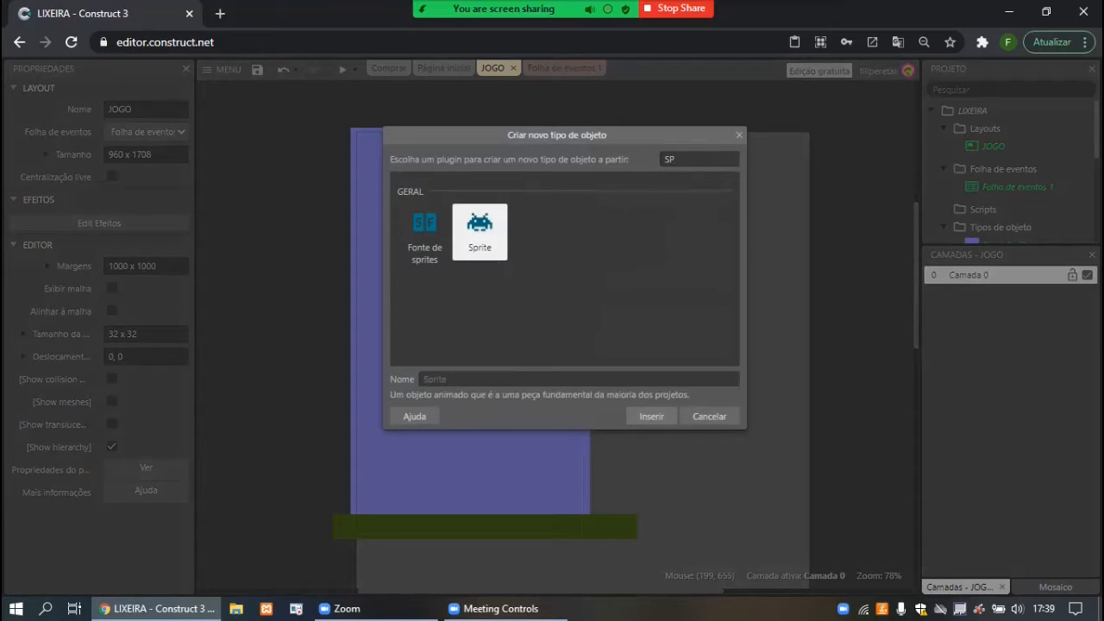
pyautogui.press('Return')
pyautogui.hscroll(-1, 483, 384)
pyautogui.click(492, 369)
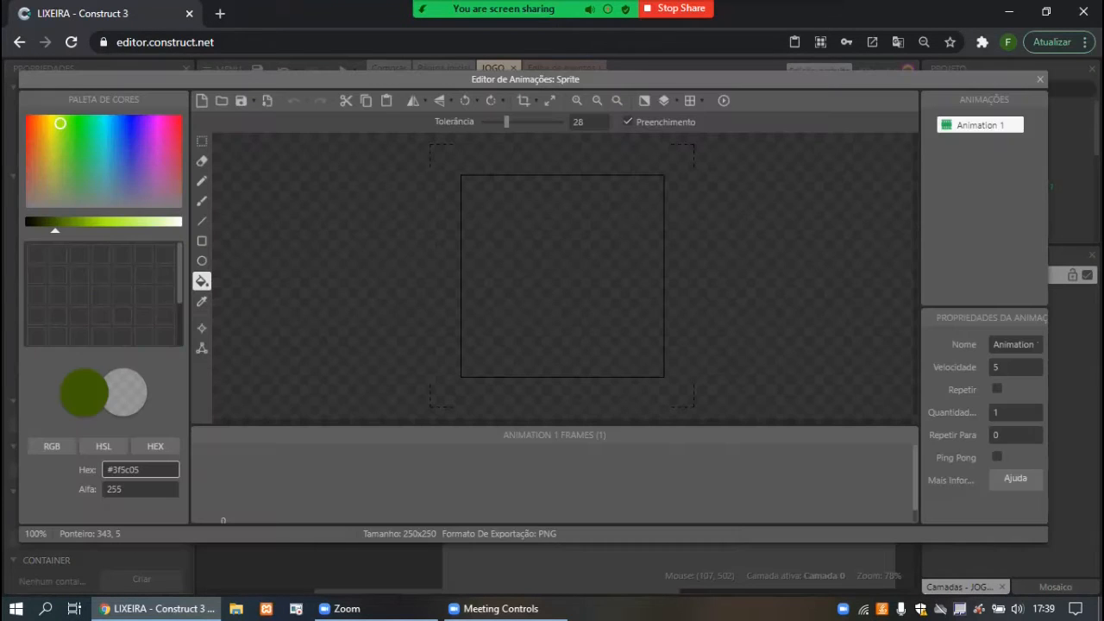
# Outline a trash basket with a rectangular rim and tapered body in near-black #080807 lines, 5 thick, across the sprite image.
pyautogui.click(202, 221)
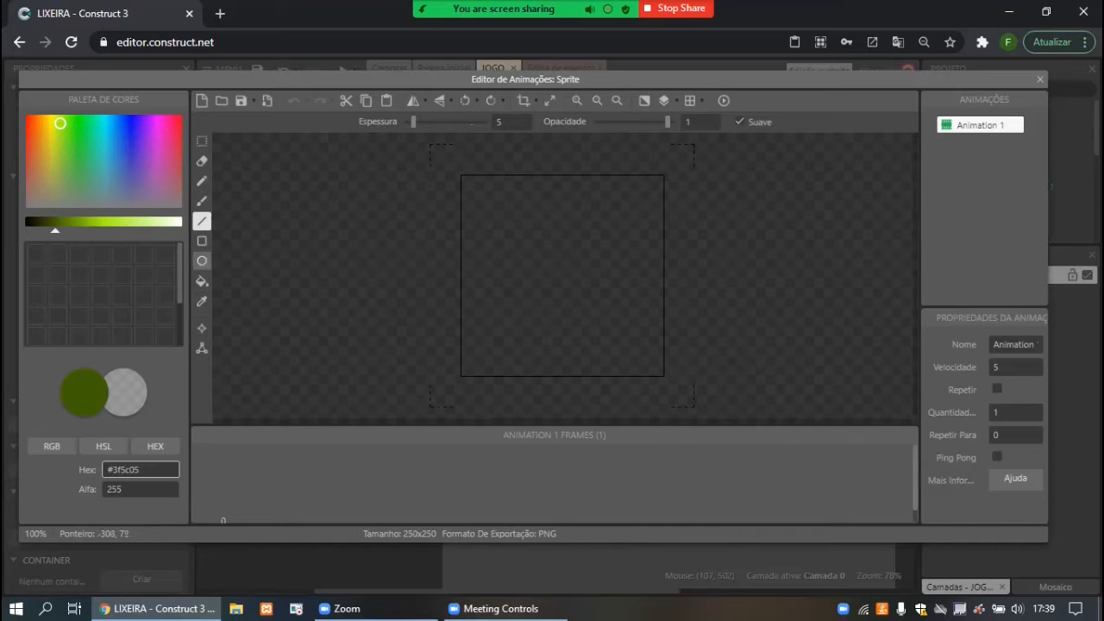
pyautogui.click(29, 221)
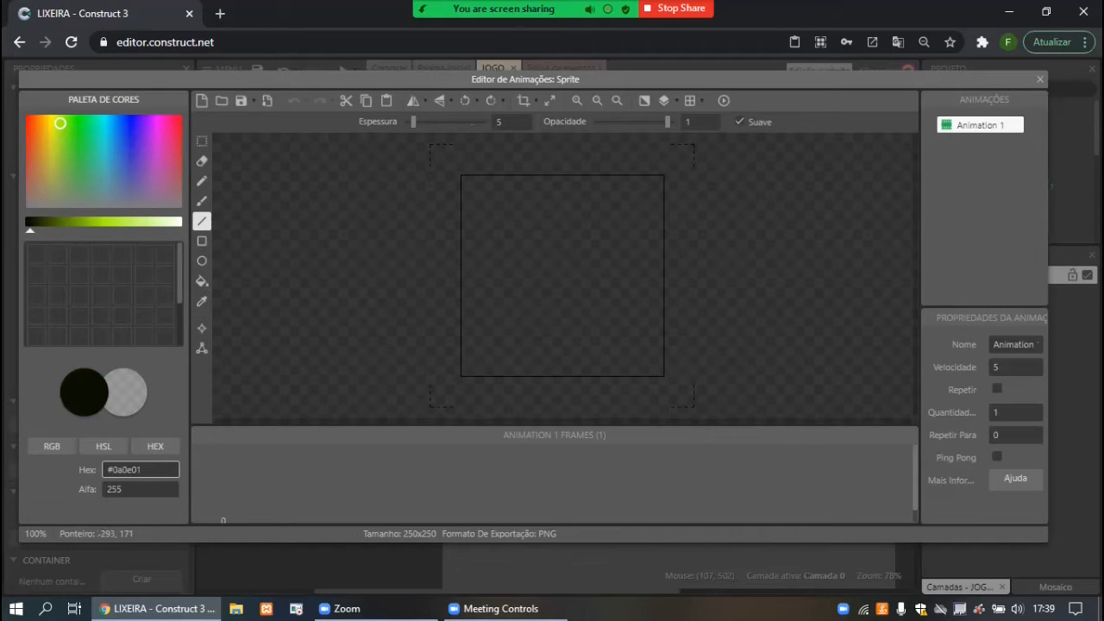
pyautogui.moveTo(57, 203); pyautogui.dragTo(54, 204)
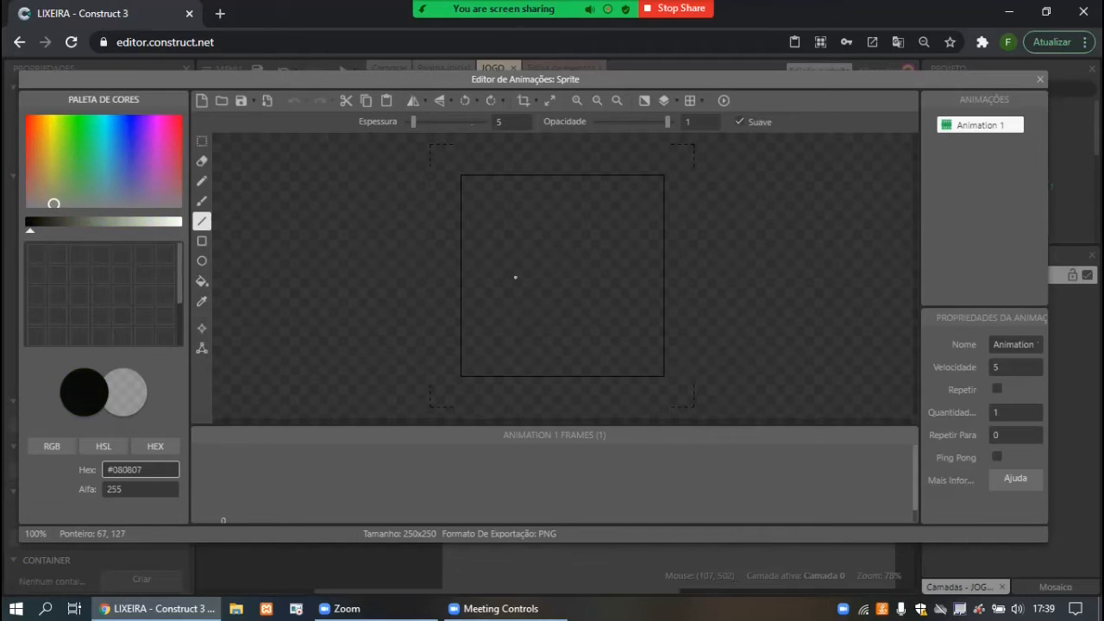
pyautogui.moveTo(463, 259)
pyautogui.mouseDown()
pyautogui.moveTo(512, 373)
pyautogui.moveTo(619, 372)
pyautogui.moveTo(659, 264)
pyautogui.moveTo(661, 207)
pyautogui.moveTo(463, 208)
pyautogui.moveTo(462, 255)
pyautogui.moveTo(661, 255)
pyautogui.moveTo(584, 345)
pyautogui.moveTo(586, 366)
pyautogui.mouseUp()
# Crisscross the basket's tapered body with diagonal lines in both directions to form a mesh.
pyautogui.moveTo(597, 255); pyautogui.dragTo(543, 366)
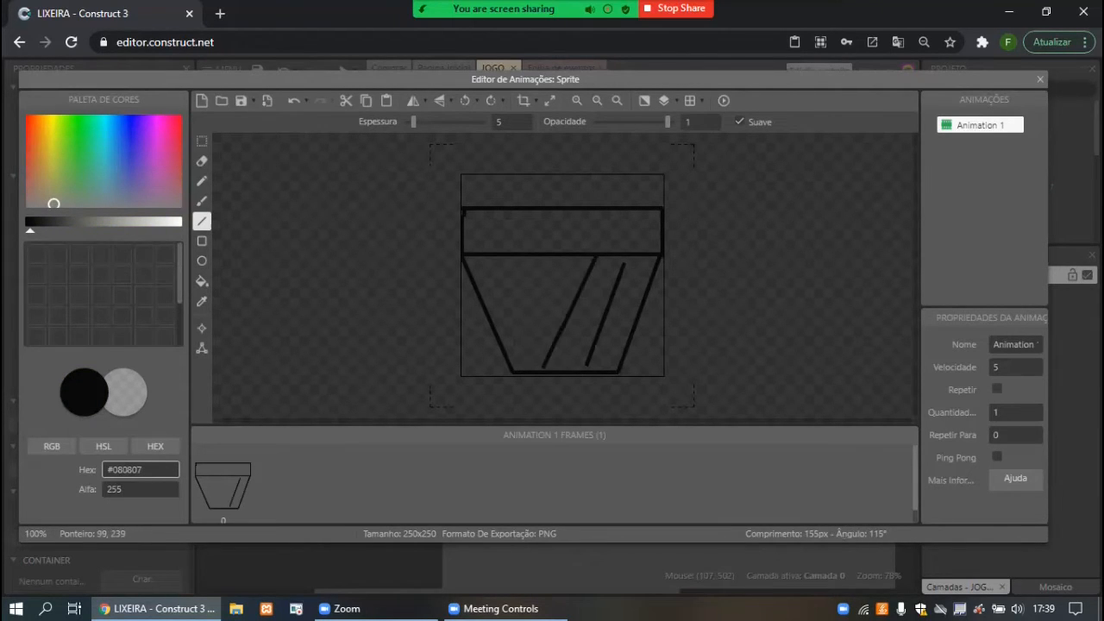
pyautogui.moveTo(552, 257); pyautogui.dragTo(502, 344)
pyautogui.moveTo(508, 257); pyautogui.dragTo(482, 297)
pyautogui.moveTo(490, 256); pyautogui.dragTo(559, 374)
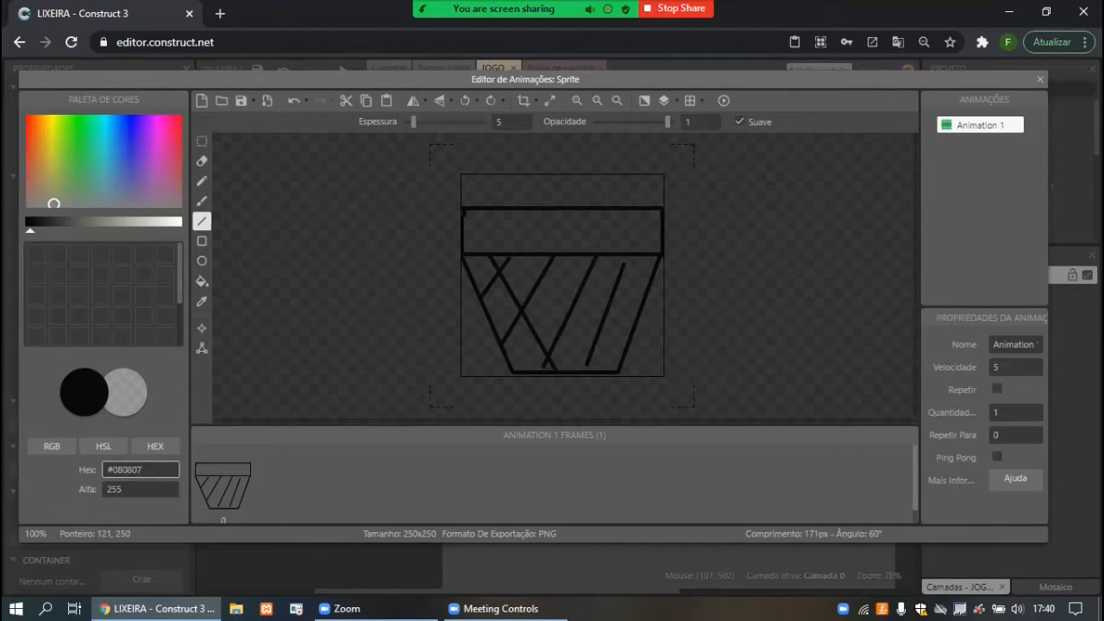
pyautogui.moveTo(539, 253); pyautogui.dragTo(594, 373)
pyautogui.moveTo(592, 256); pyautogui.dragTo(626, 331)
pyautogui.moveTo(624, 256); pyautogui.dragTo(644, 289)
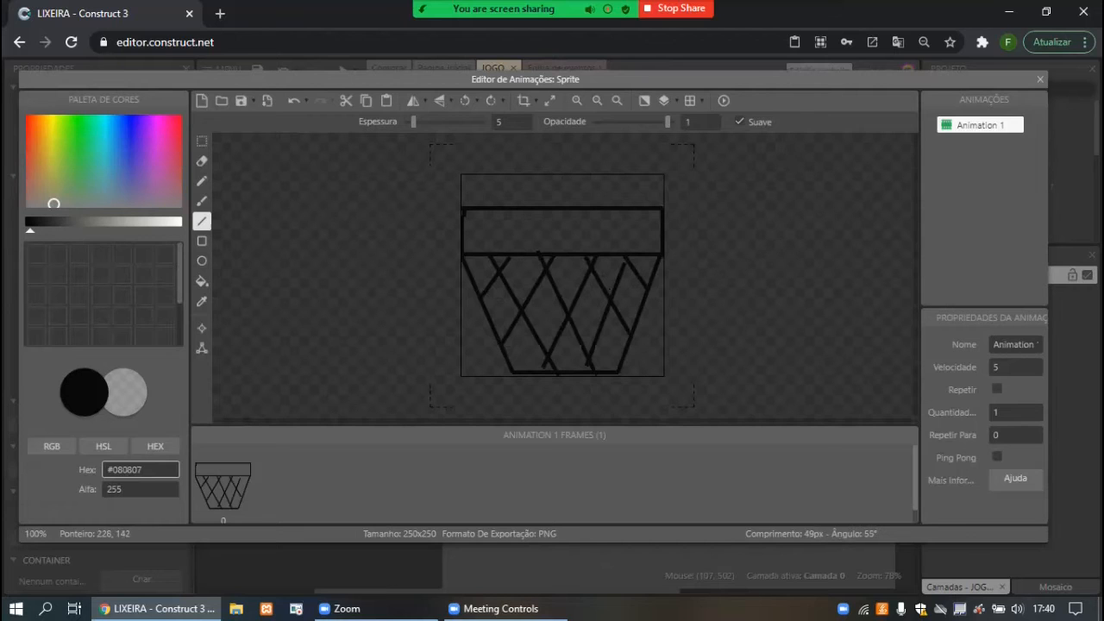
# Fill the basket's rim with near-black #080807 and crop the sprite image to the drawing.
pyautogui.click(201, 280)
pyautogui.click(537, 214)
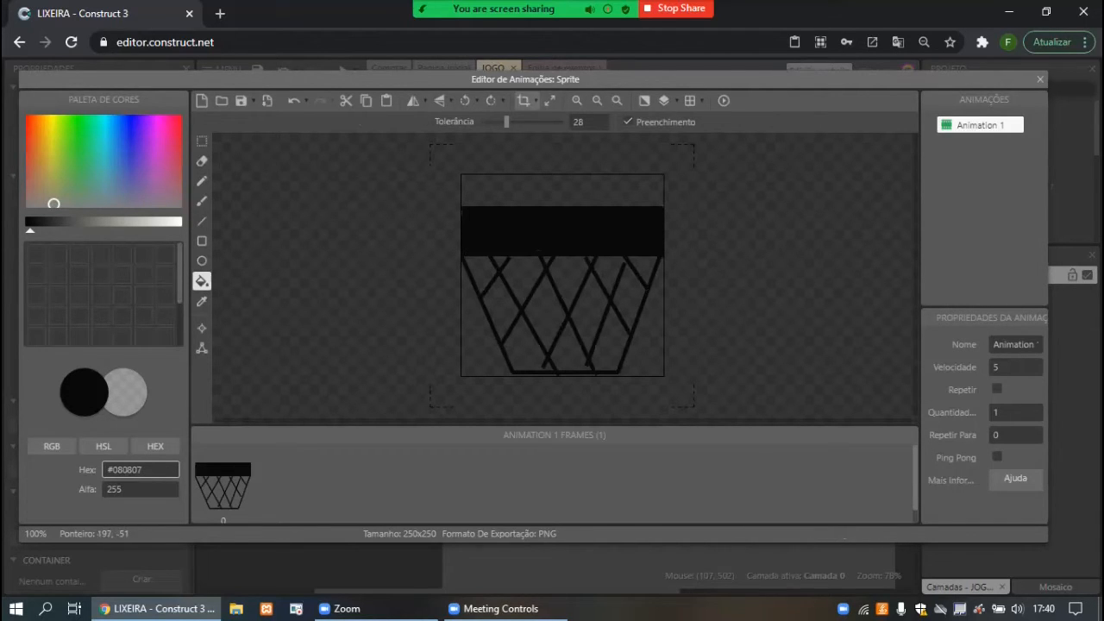
pyautogui.click(524, 101)
# Check the basket's origin point and collision polygon, and close the animation editor.
pyautogui.click(201, 328)
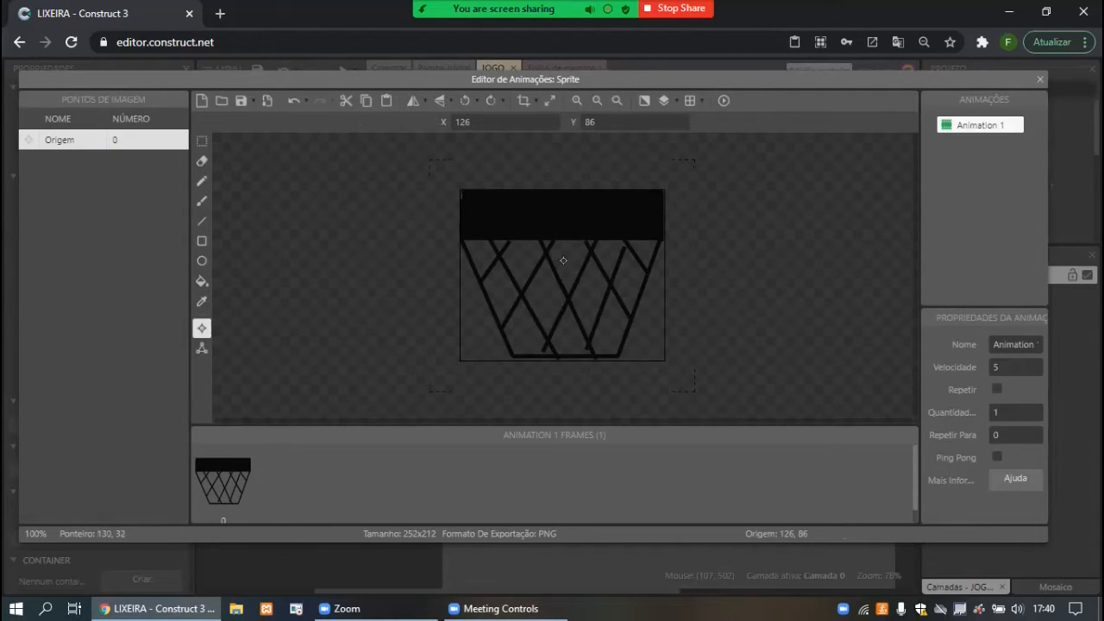
pyautogui.click(202, 347)
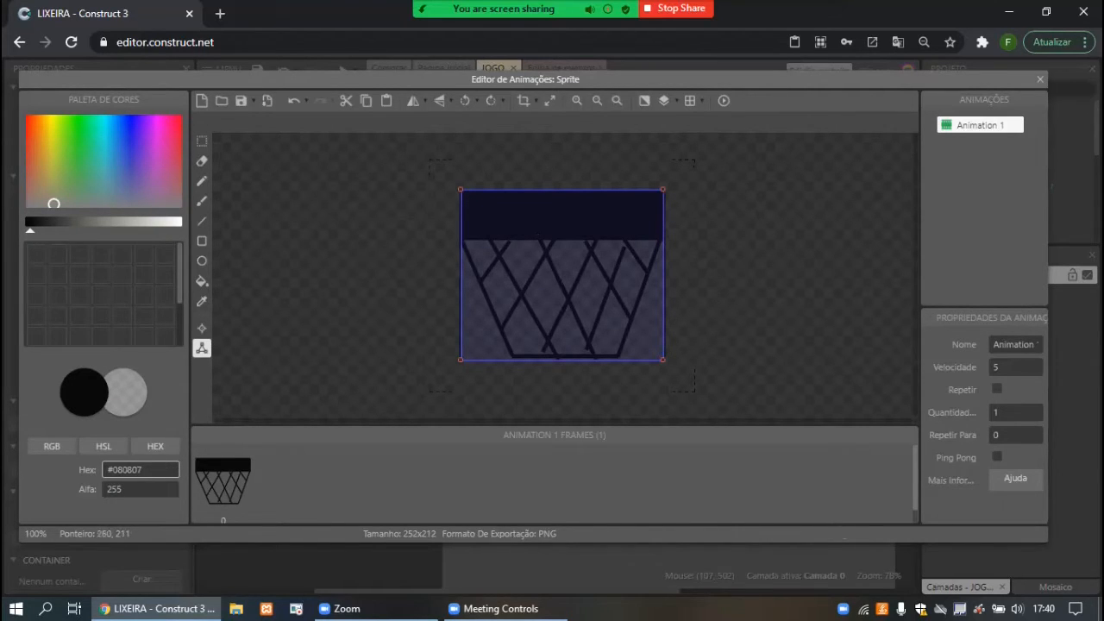
pyautogui.click(1040, 79)
# Shrink the basket sprite to about 127 x 97 and stand it on the green ground, centred on the blue background.
pyautogui.moveTo(513, 415); pyautogui.dragTo(575, 471)
pyautogui.moveTo(618, 409); pyautogui.dragTo(570, 488)
pyautogui.click(733, 457)
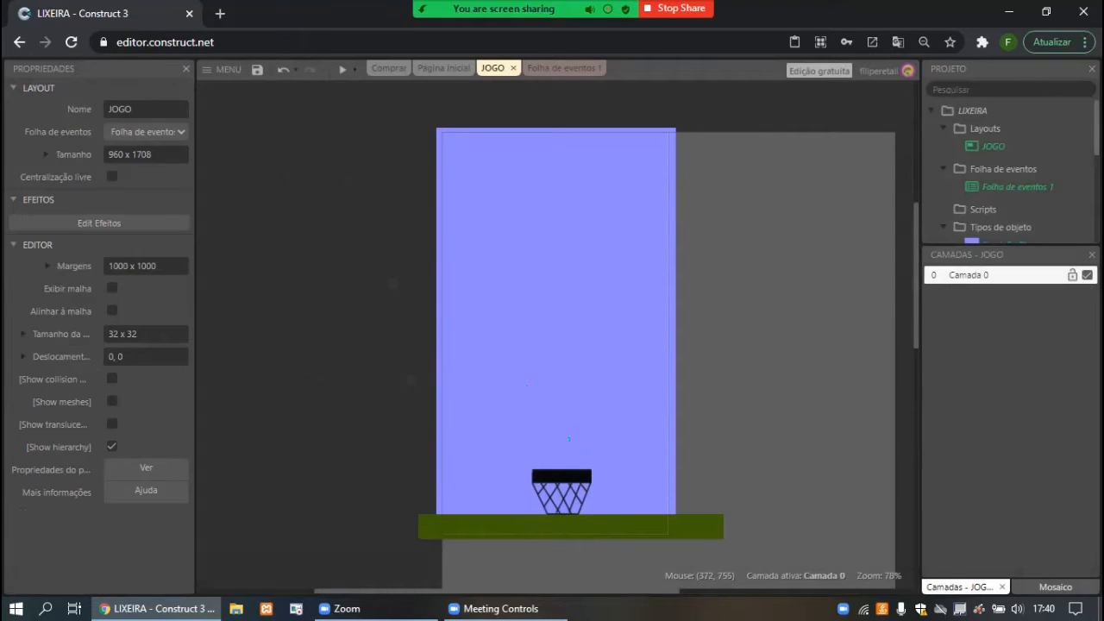
pyautogui.moveTo(577, 480); pyautogui.dragTo(572, 481)
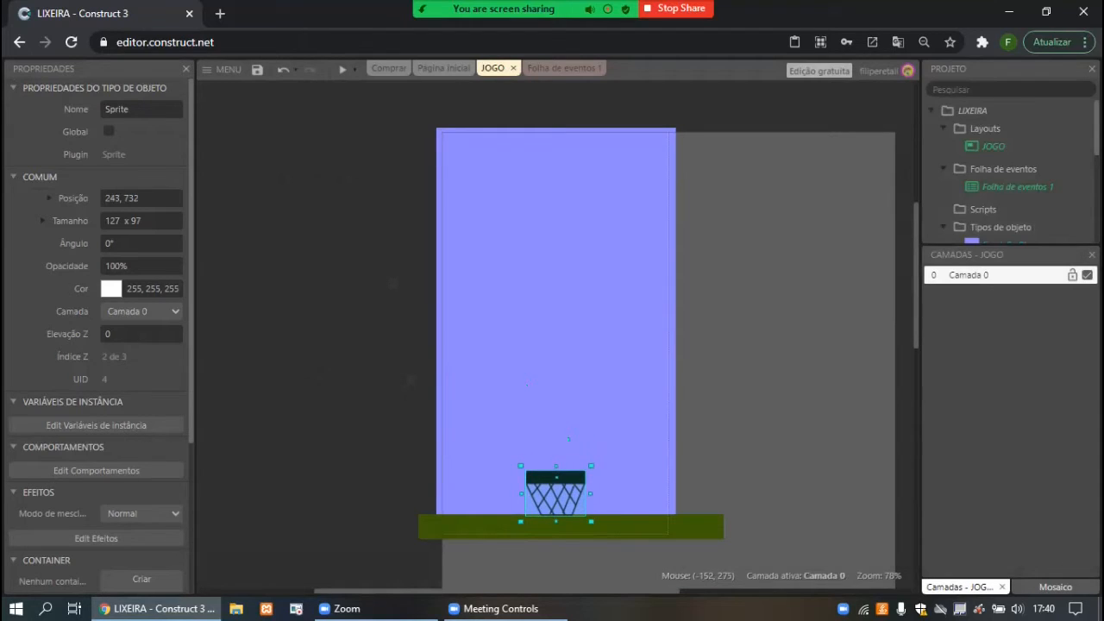
pyautogui.click(395, 288)
# Rename the basket sprite as Lixeira.
pyautogui.click(556, 494)
pyautogui.click(172, 109)
pyautogui.write('Lixeira')
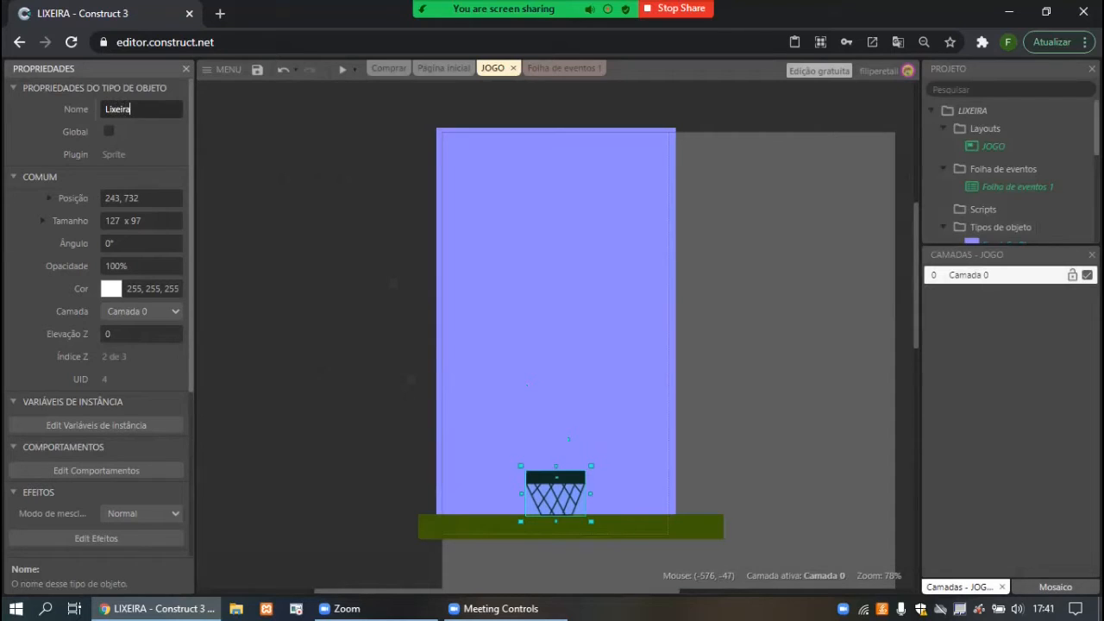
pyautogui.press('Return')
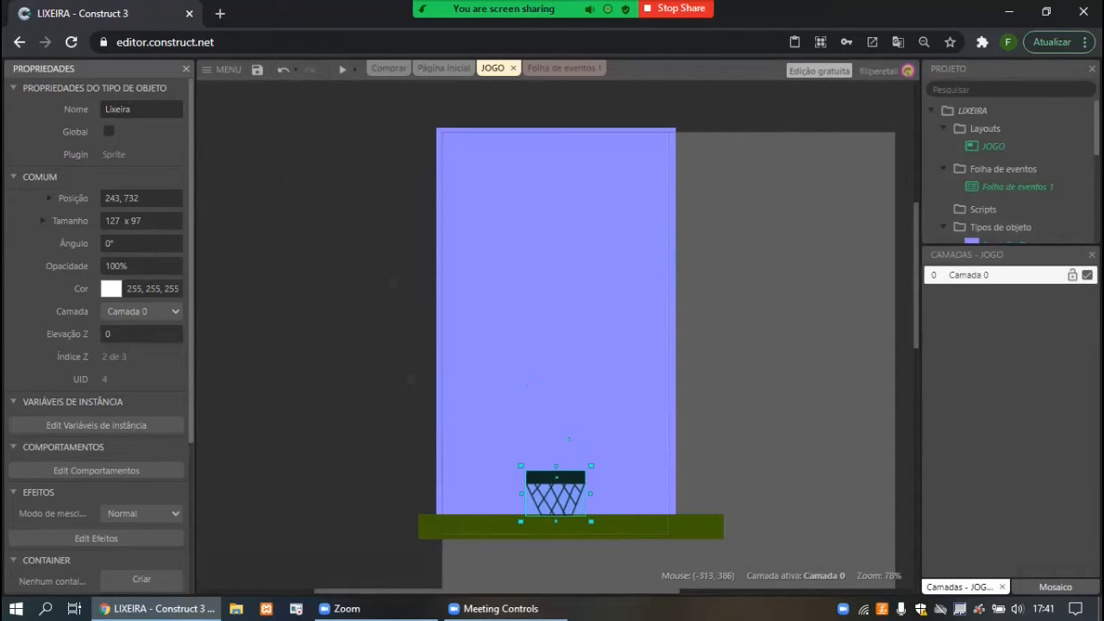
# Add the 8 Direções movement behavior to the Lixeira sprite.
pyautogui.click(95, 470)
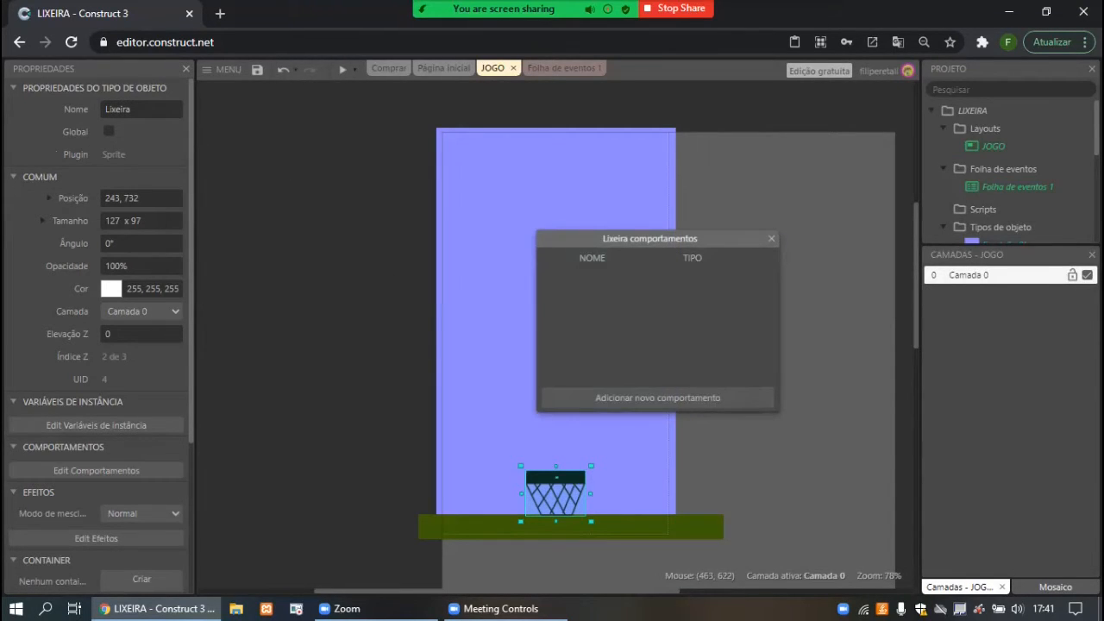
pyautogui.click(731, 399)
pyautogui.scroll(-3, 632, 345)
pyautogui.scroll(-5, 411, 255)
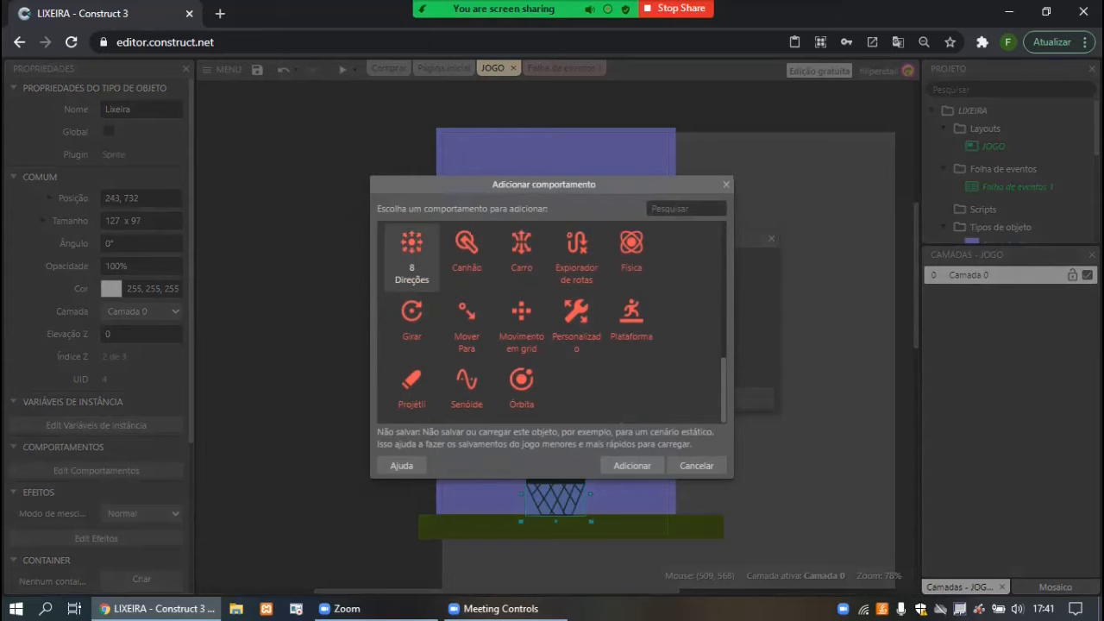
pyautogui.click(411, 254)
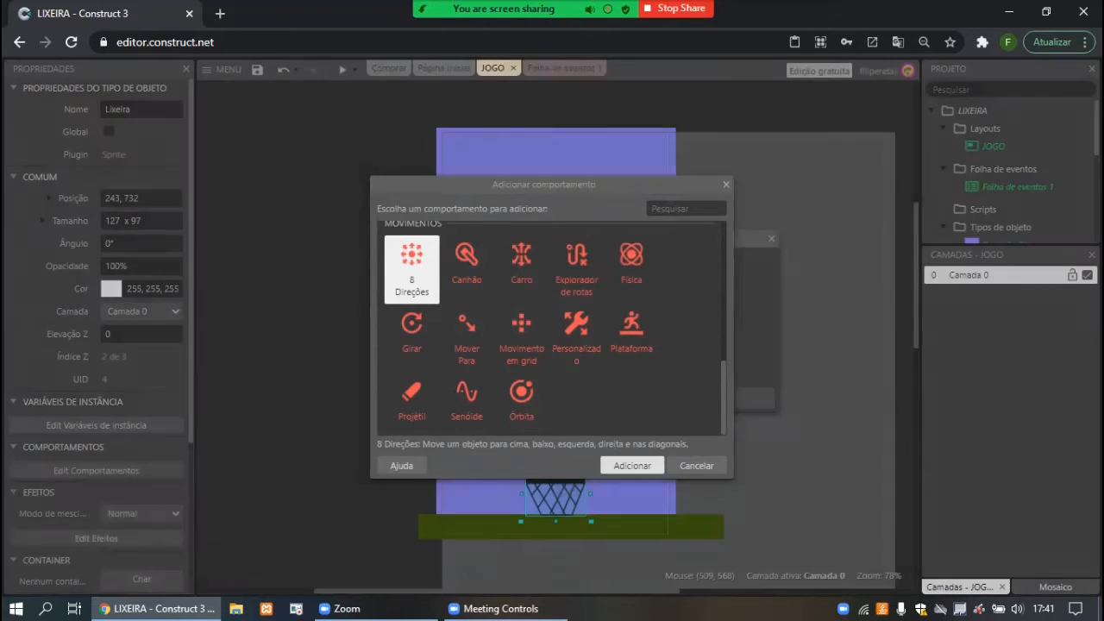
pyautogui.click(632, 466)
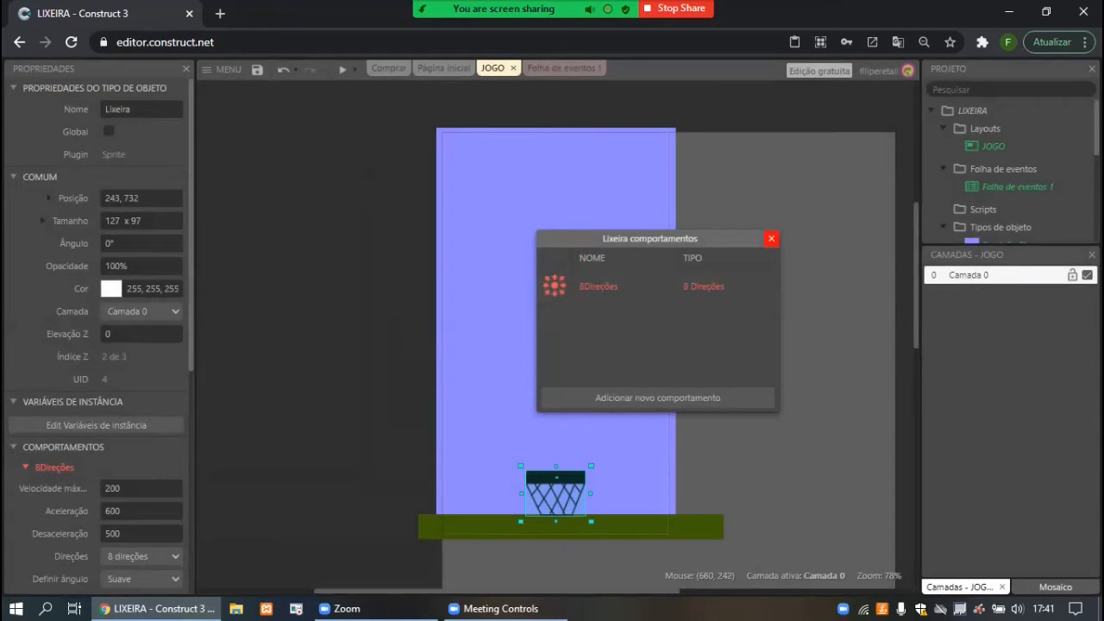
pyautogui.click(771, 239)
# Set the directions of Lixeira's 8 Direções behavior to Esquerda e direita.
pyautogui.scroll(-3, 97, 345)
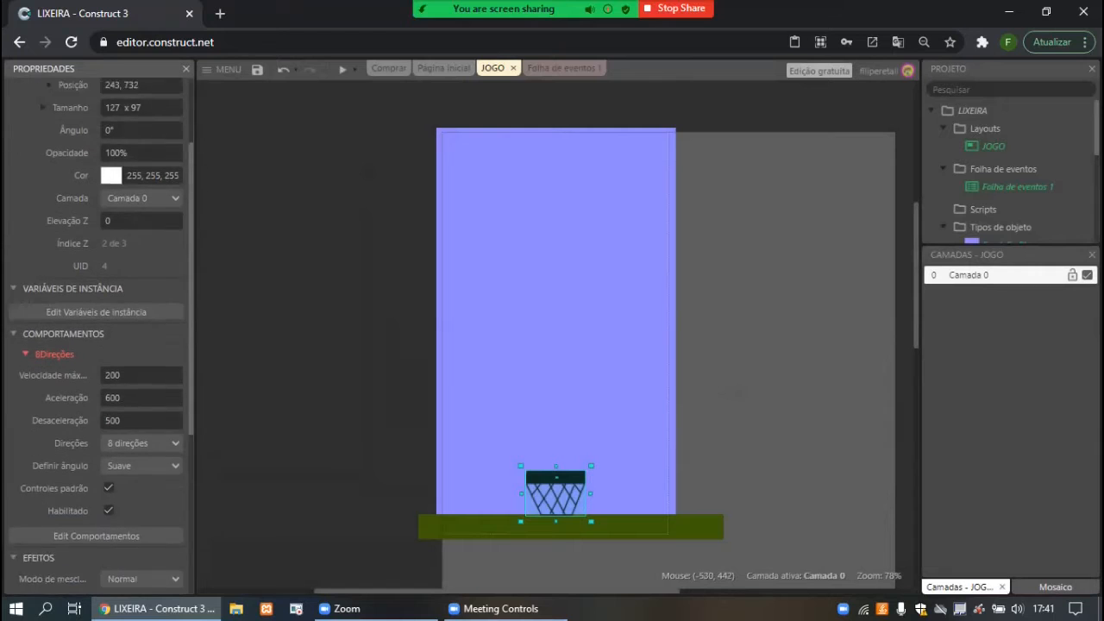
pyautogui.click(142, 338)
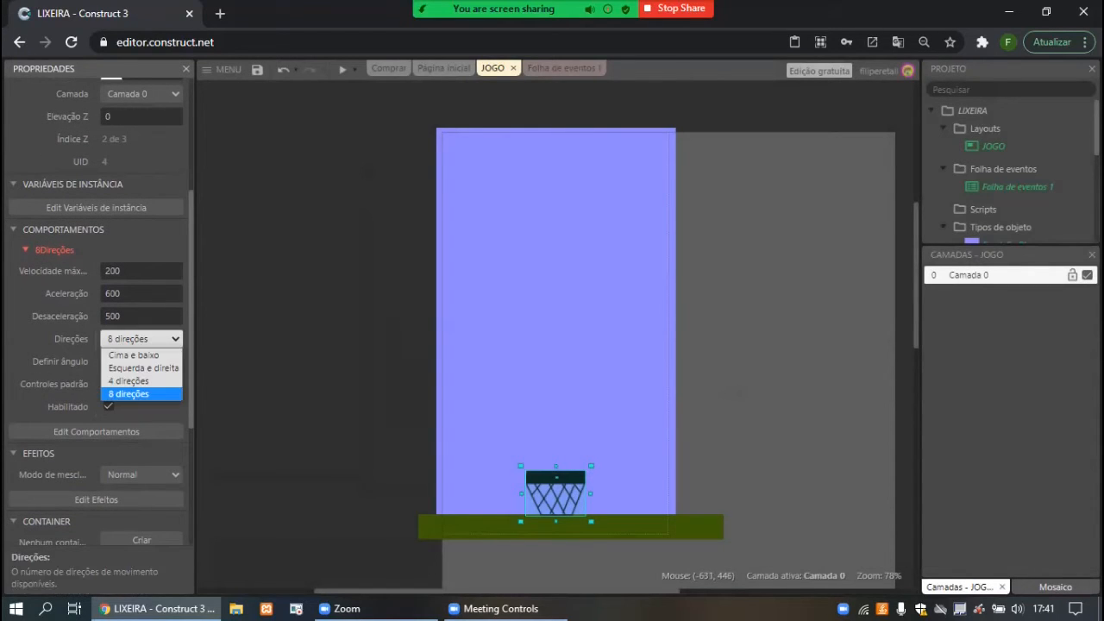
pyautogui.click(143, 367)
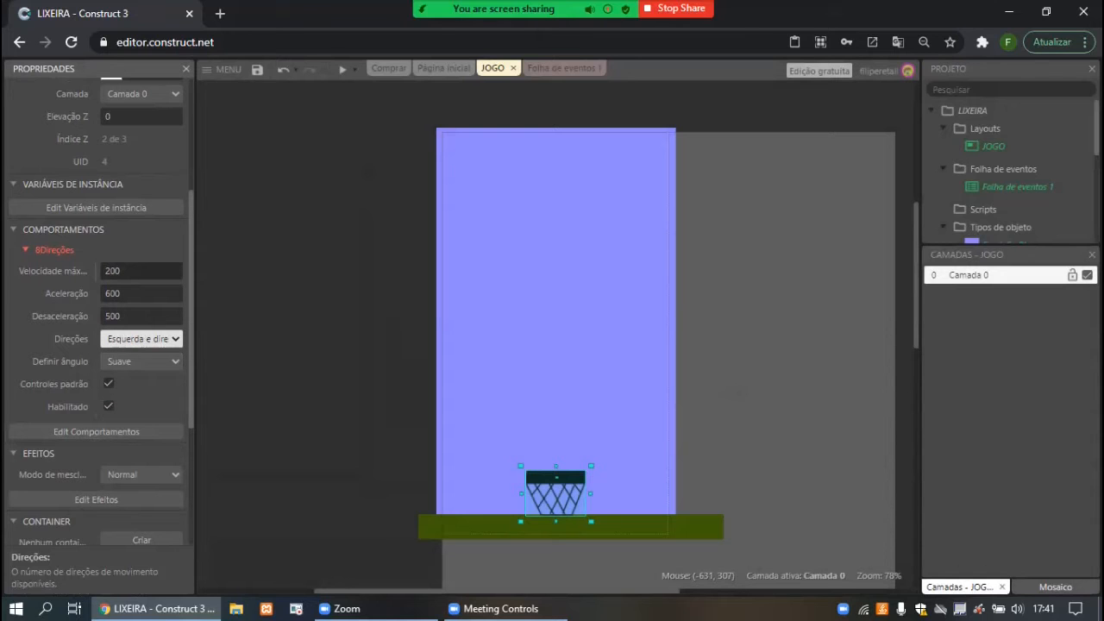
# Add the Restrito ao layout behavior to the Lixeira sprite.
pyautogui.click(96, 431)
pyautogui.click(658, 397)
pyautogui.scroll(-5, 552, 319)
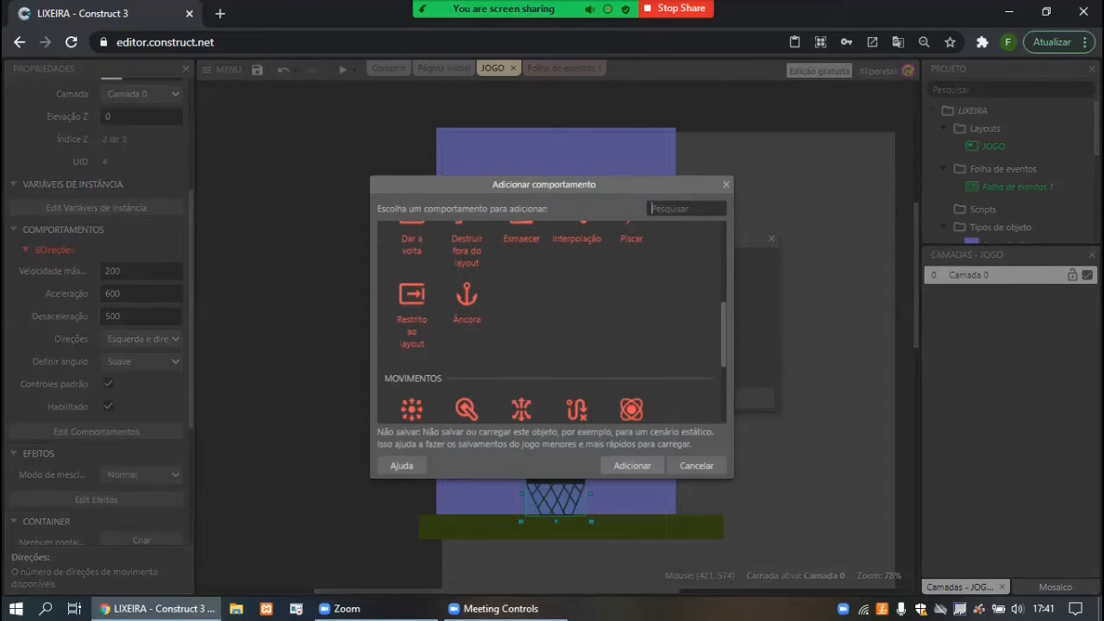
pyautogui.click(413, 316)
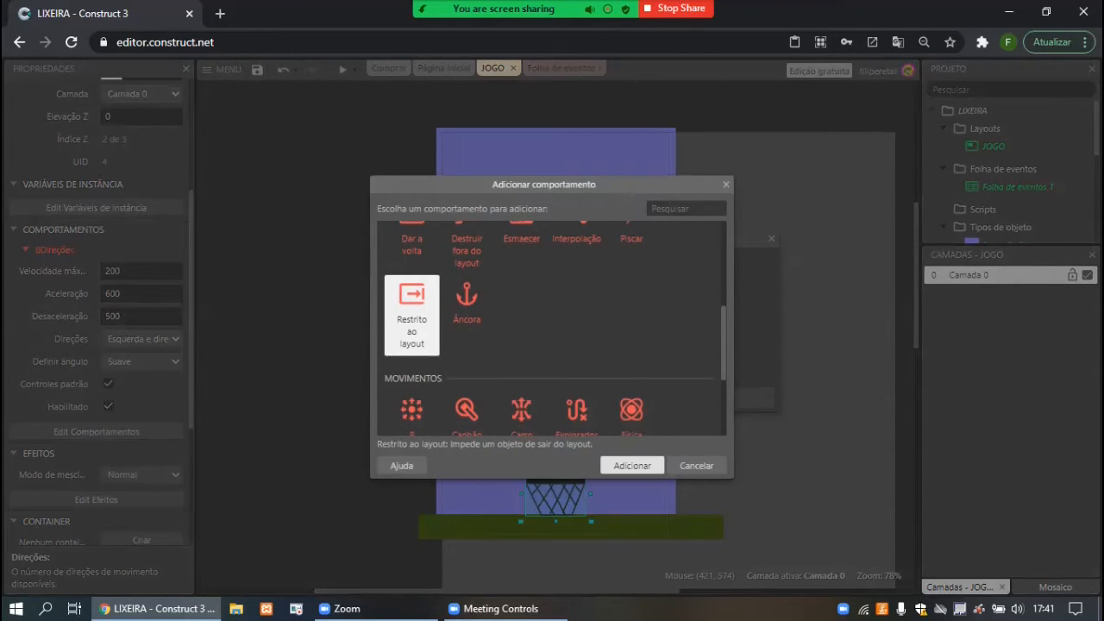
pyautogui.click(632, 464)
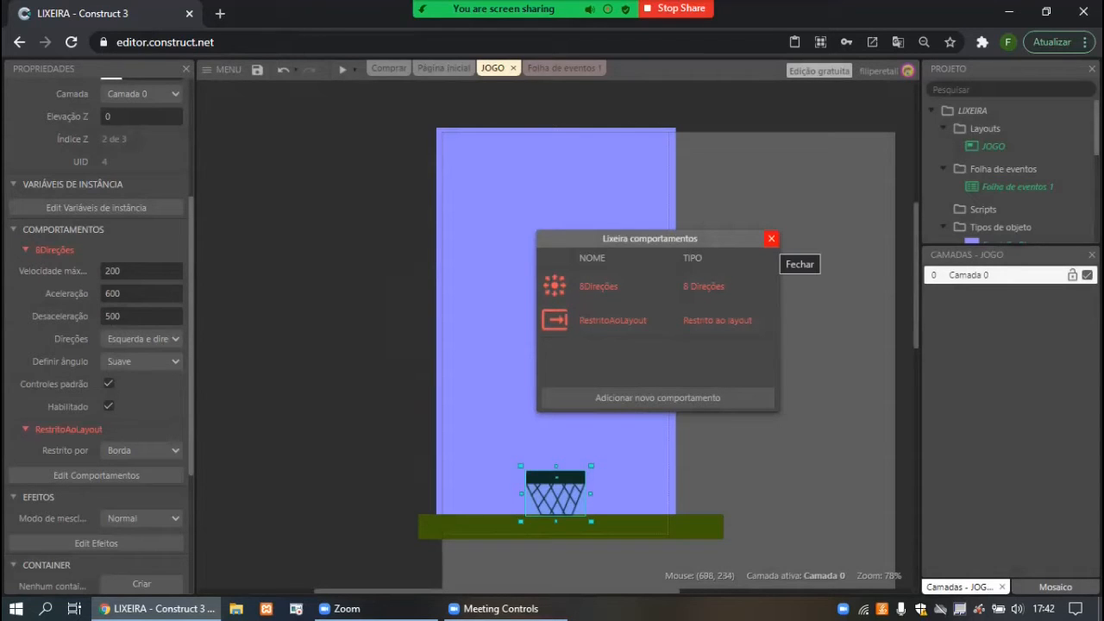
pyautogui.click(771, 239)
# Unlock all objects on Camada 0.
pyautogui.rightClick(757, 400)
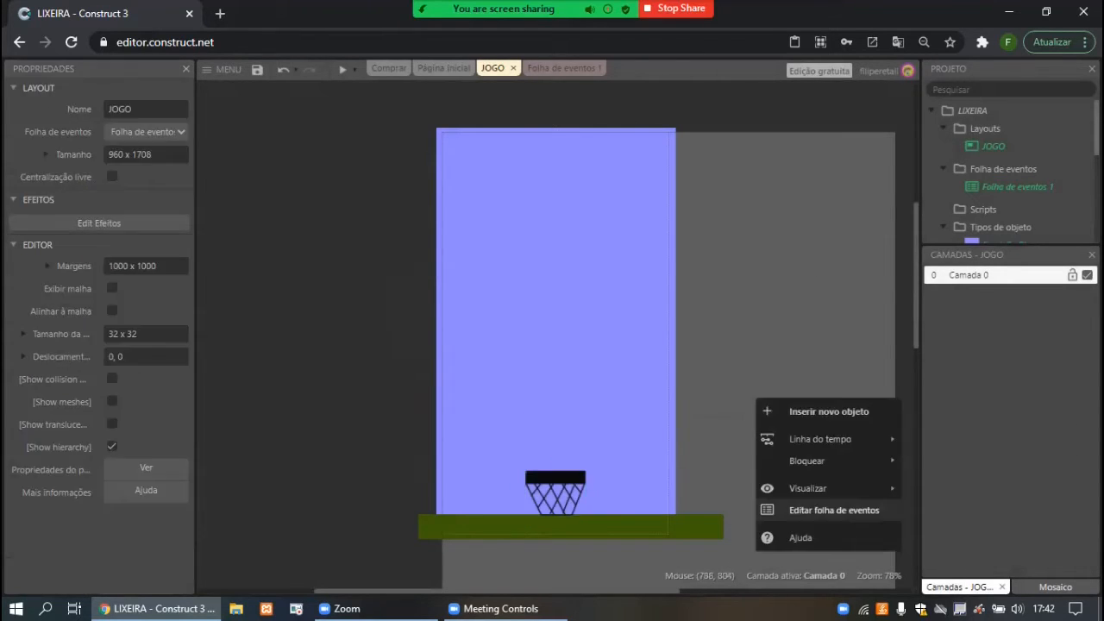
pyautogui.moveTo(811, 461)
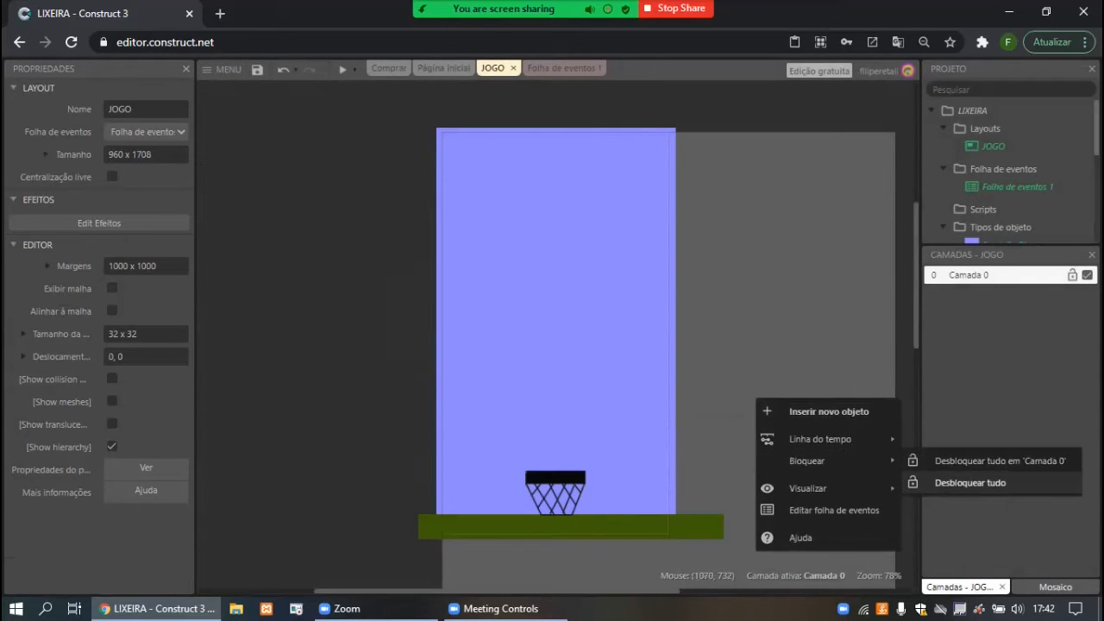
pyautogui.click(939, 460)
# Add the Sólido behavior to the green ground strip.
pyautogui.click(710, 527)
pyautogui.rightClick(711, 527)
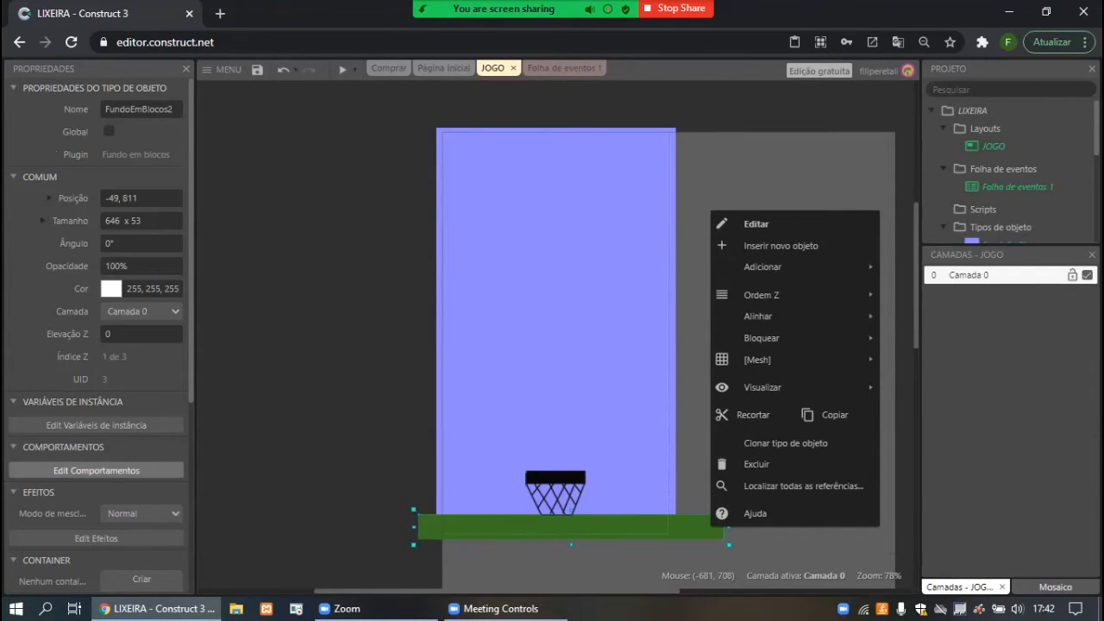
pyautogui.click(96, 470)
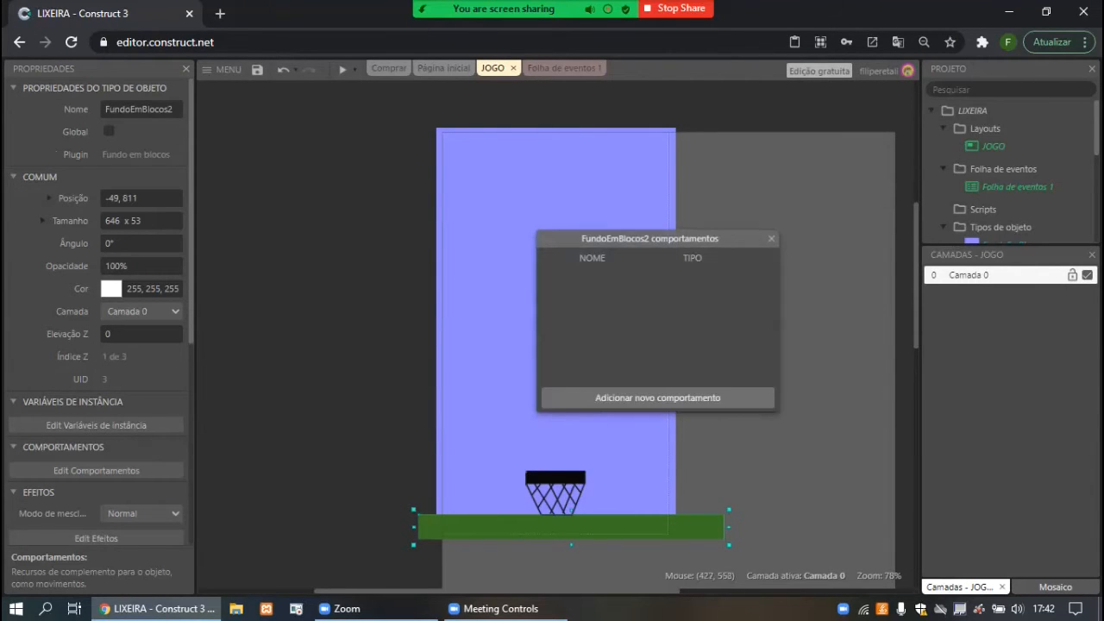
pyautogui.click(657, 397)
pyautogui.click(632, 280)
pyautogui.click(632, 465)
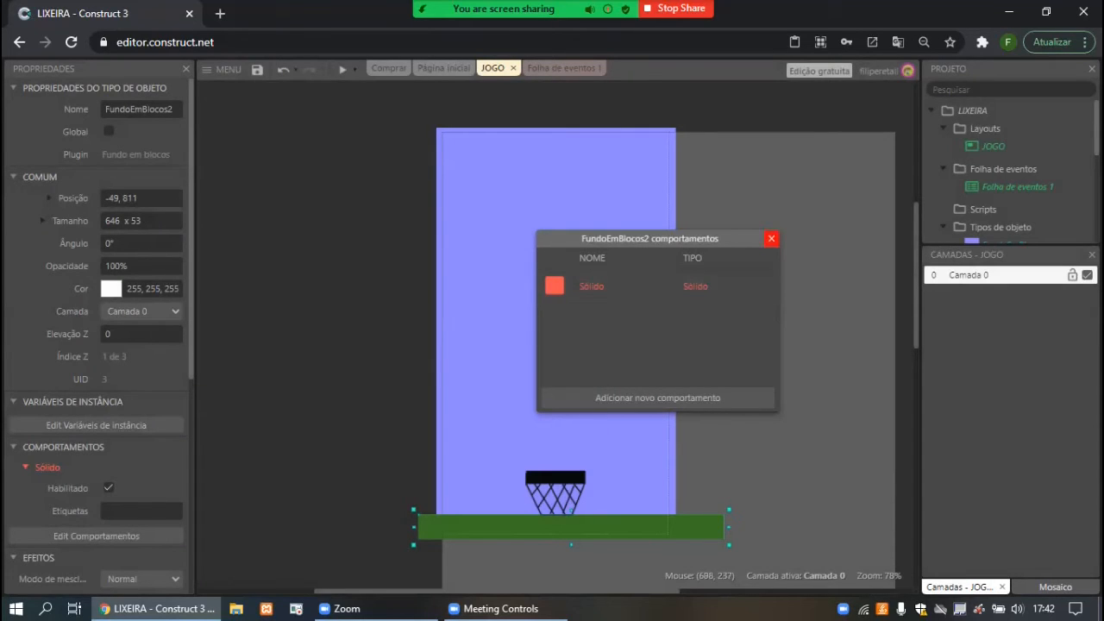
pyautogui.click(771, 238)
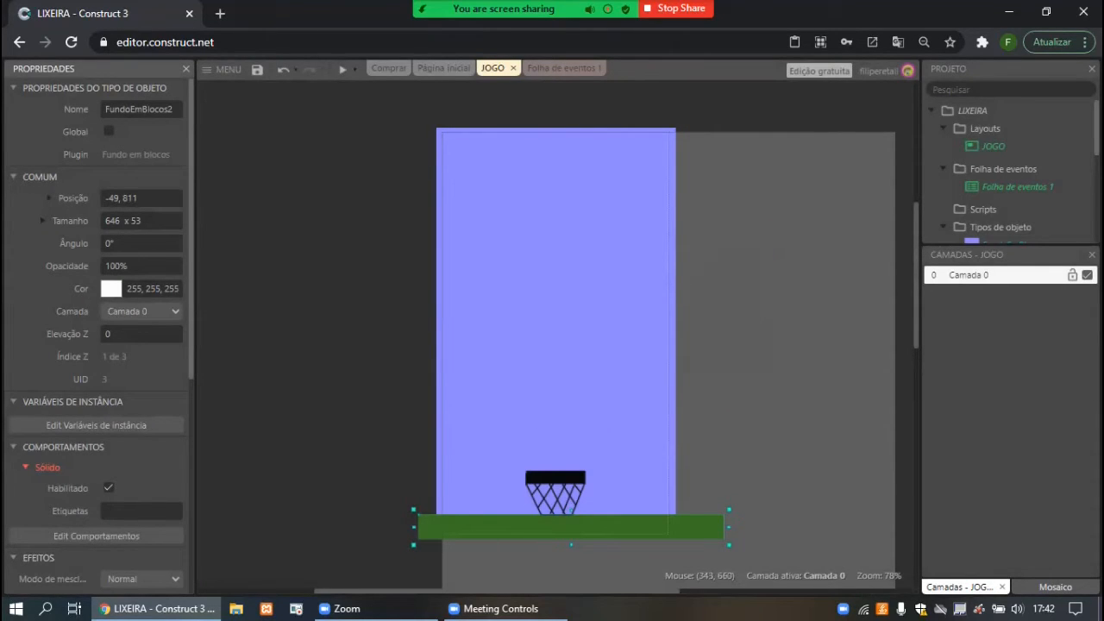
# Lock the green ground strip against selection again.
pyautogui.rightClick(653, 522)
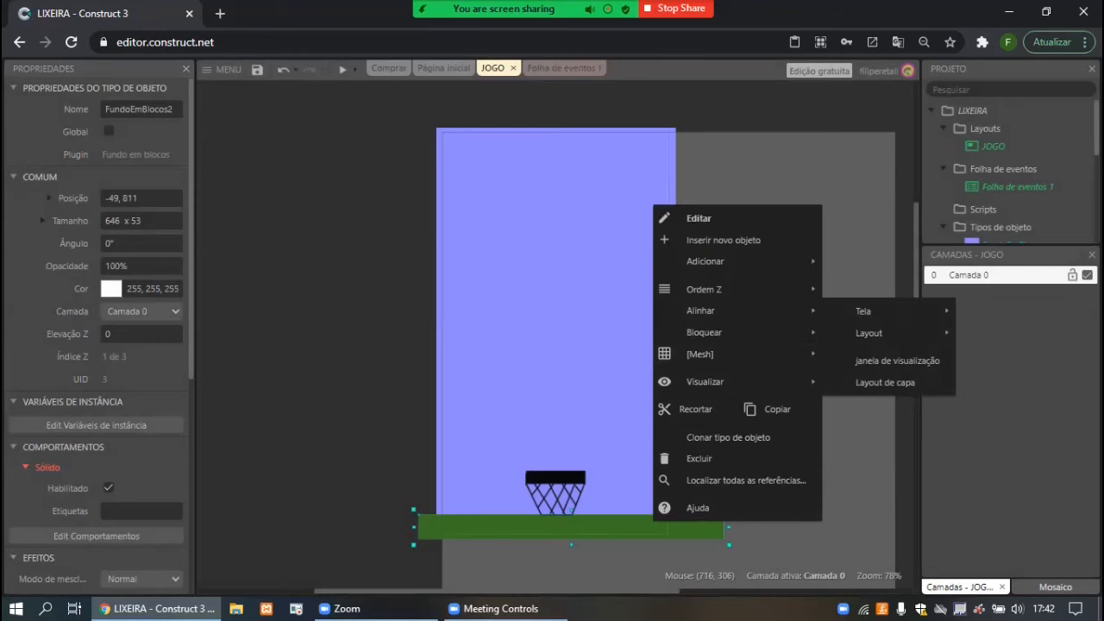
pyautogui.moveTo(703, 332)
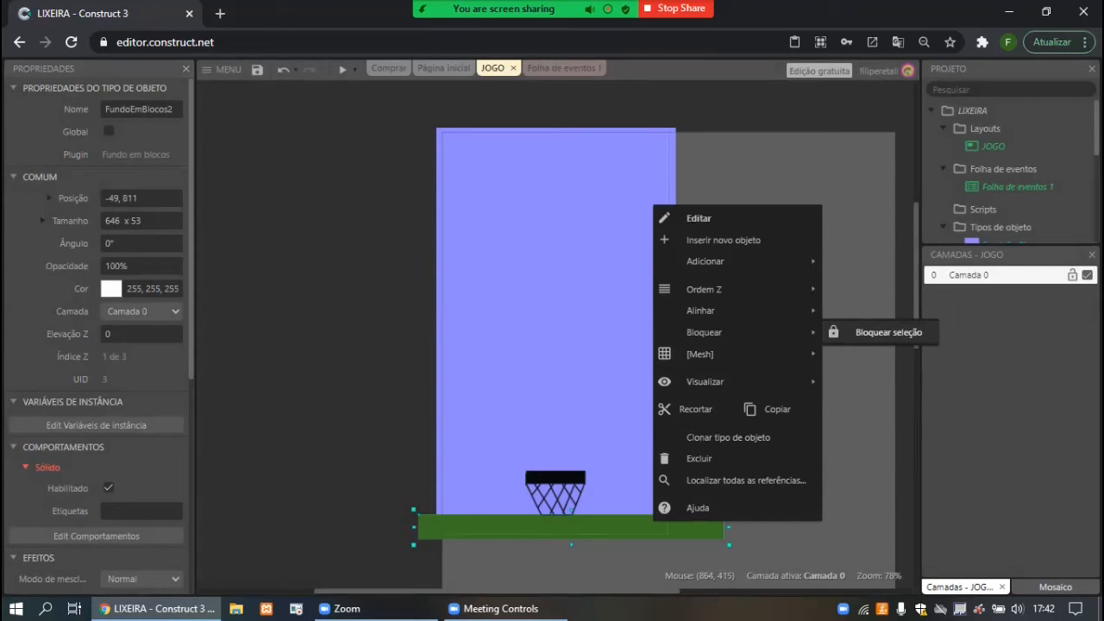
pyautogui.click(888, 332)
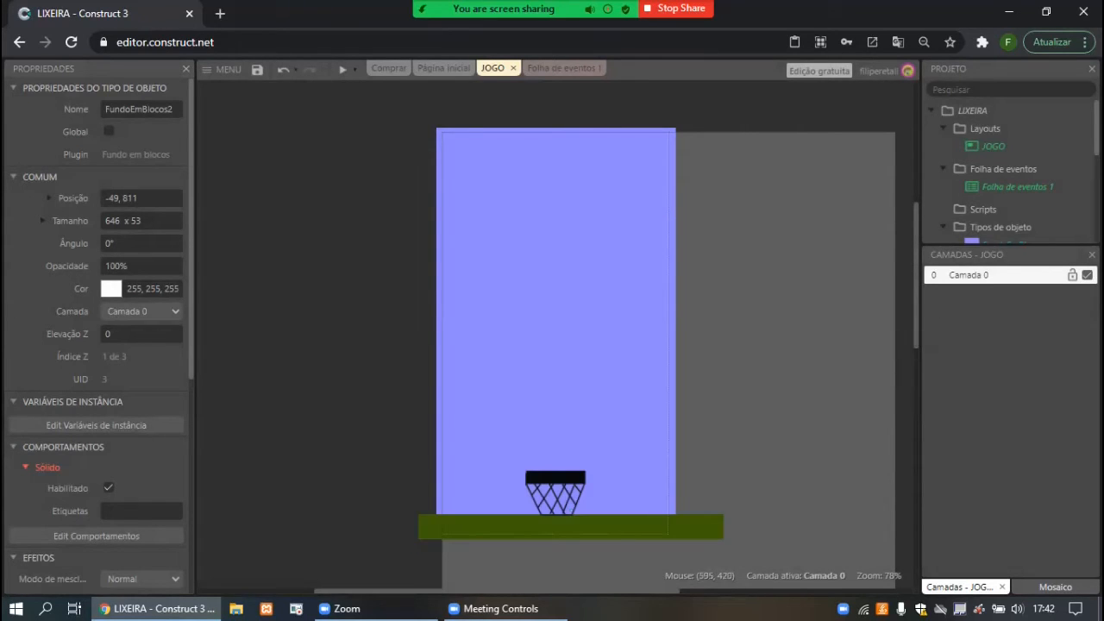
# Insert another Sprite object near the upper edge of the blue background.
pyautogui.doubleClick(723, 329)
pyautogui.write('spr')
pyautogui.doubleClick(481, 234)
pyautogui.click(498, 212)
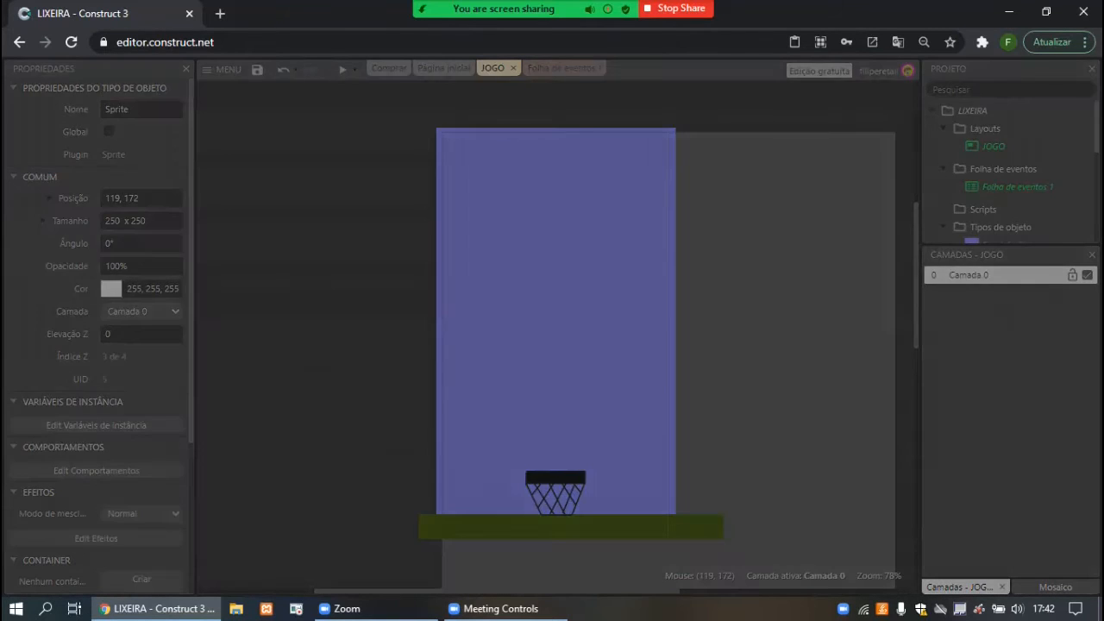
# Scatter straight near-black #080807 lines of varied length and angle, 5 thick, across the new sprite's 250 x 250 image.
pyautogui.click(201, 221)
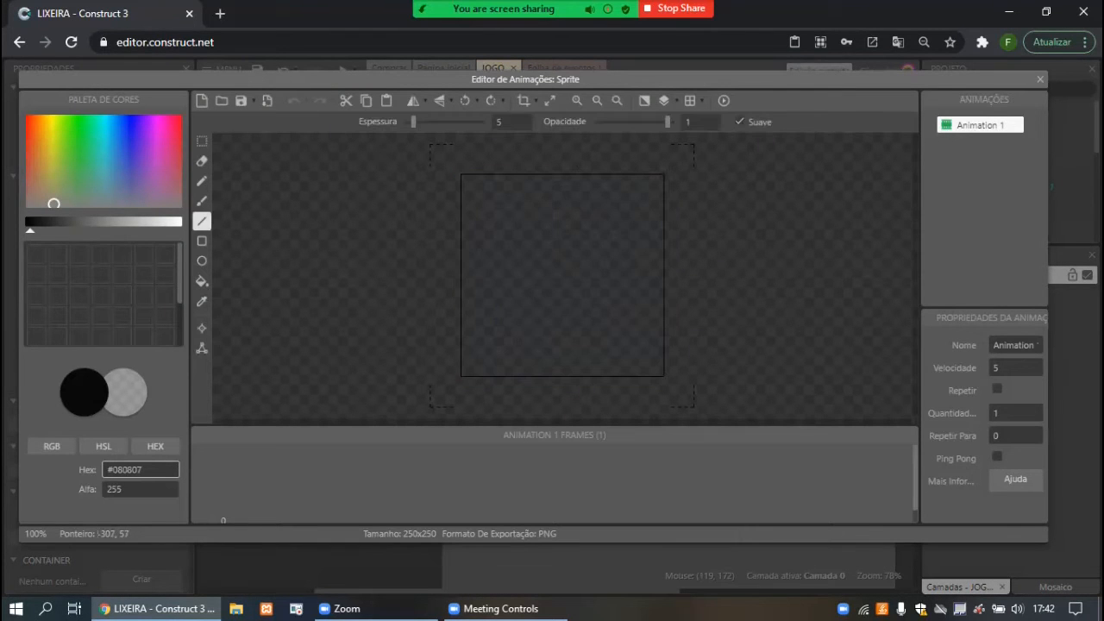
pyautogui.moveTo(469, 241)
pyautogui.mouseDown()
pyautogui.moveTo(473, 259)
pyautogui.moveTo(574, 331)
pyautogui.moveTo(516, 336)
pyautogui.mouseUp()
pyautogui.moveTo(542, 213); pyautogui.dragTo(486, 224)
pyautogui.moveTo(615, 223); pyautogui.dragTo(644, 252)
pyautogui.moveTo(638, 325); pyautogui.dragTo(614, 374)
pyautogui.moveTo(524, 289); pyautogui.dragTo(577, 358)
pyautogui.moveTo(490, 339); pyautogui.dragTo(528, 374)
pyautogui.moveTo(564, 186)
pyautogui.mouseDown()
pyautogui.moveTo(564, 234)
pyautogui.moveTo(624, 271)
pyautogui.mouseUp()
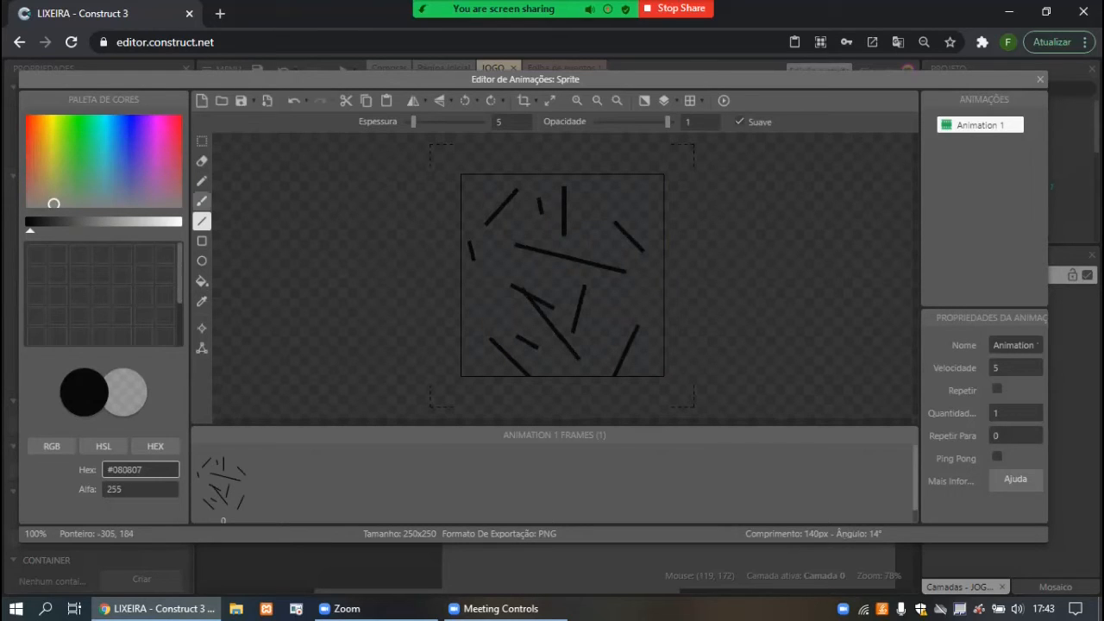
# Draw a crumpled-paper outline with inner folds around the straight lines, using the Pencil at size 11 in near-black #080807.
pyautogui.click(202, 180)
pyautogui.moveTo(523, 173); pyautogui.dragTo(476, 214)
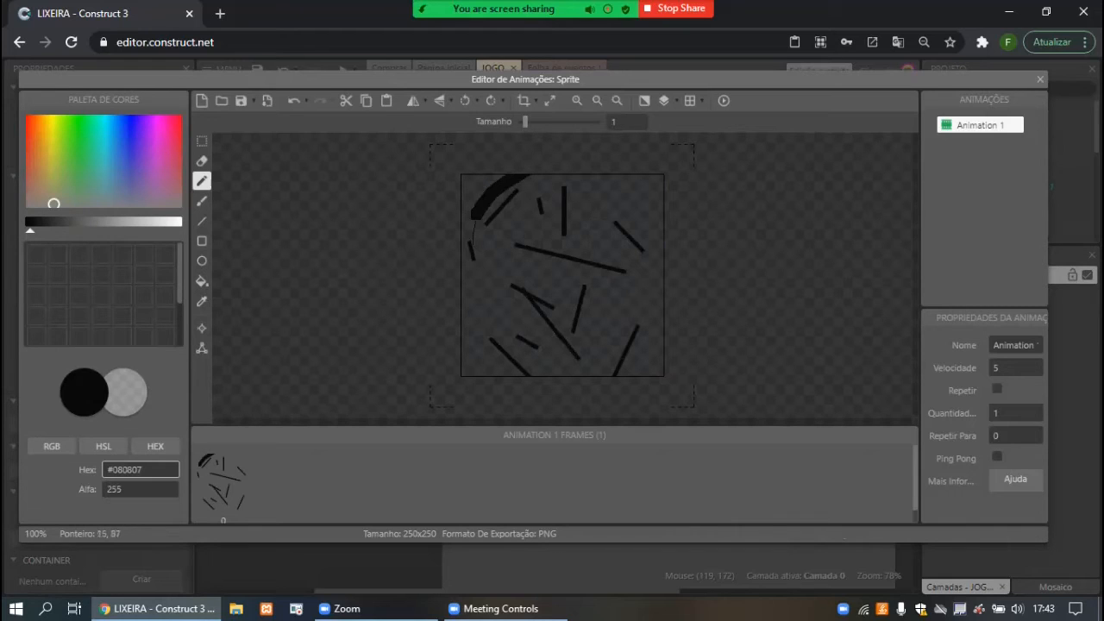
pyautogui.moveTo(496, 234); pyautogui.dragTo(508, 263)
pyautogui.moveTo(475, 215)
pyautogui.mouseDown()
pyautogui.moveTo(576, 250)
pyautogui.moveTo(495, 357)
pyautogui.moveTo(519, 371)
pyautogui.moveTo(655, 356)
pyautogui.moveTo(597, 335)
pyautogui.moveTo(522, 191)
pyautogui.moveTo(599, 179)
pyautogui.moveTo(654, 208)
pyautogui.moveTo(635, 272)
pyautogui.mouseUp()
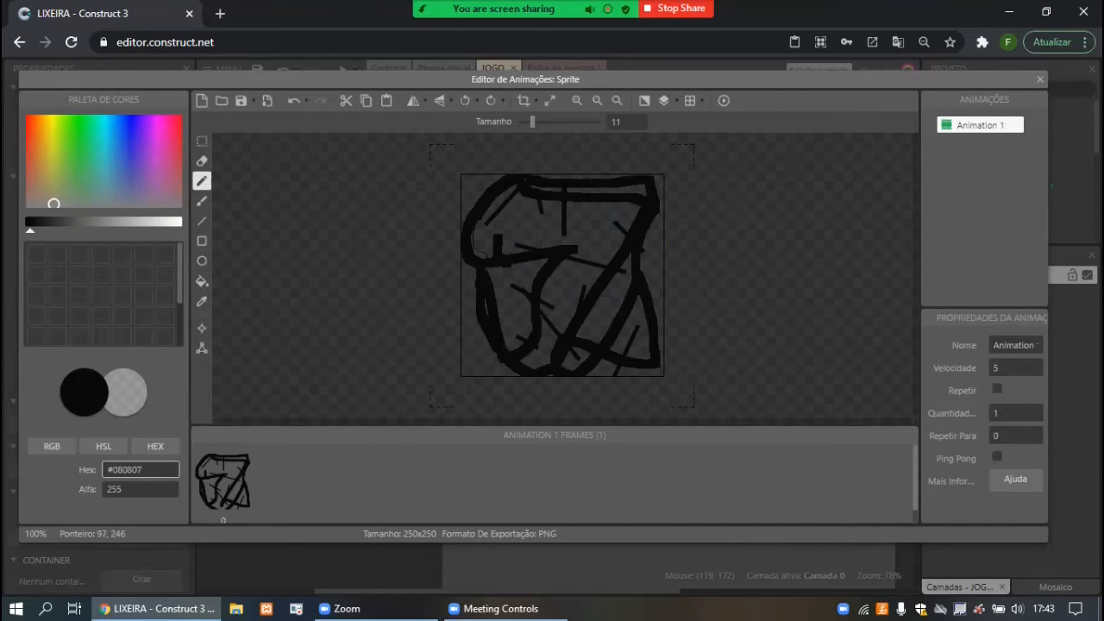
# Fill the enclosed areas of the crumpled-paper drawing with off-white #ececea and close the animation editor.
pyautogui.click(201, 281)
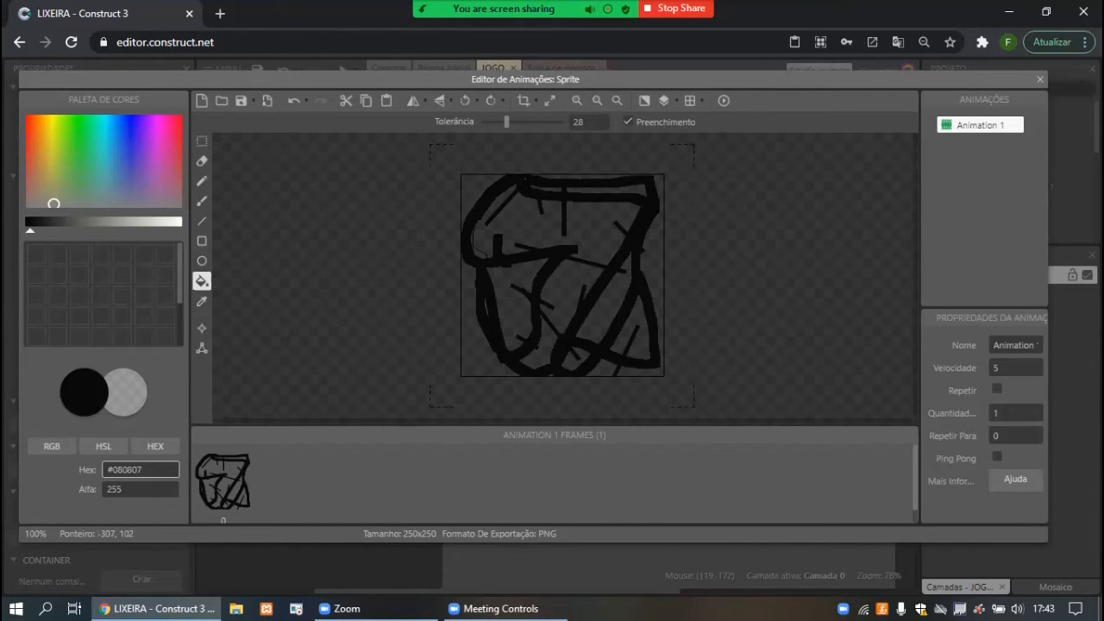
pyautogui.click(170, 222)
pyautogui.click(526, 216)
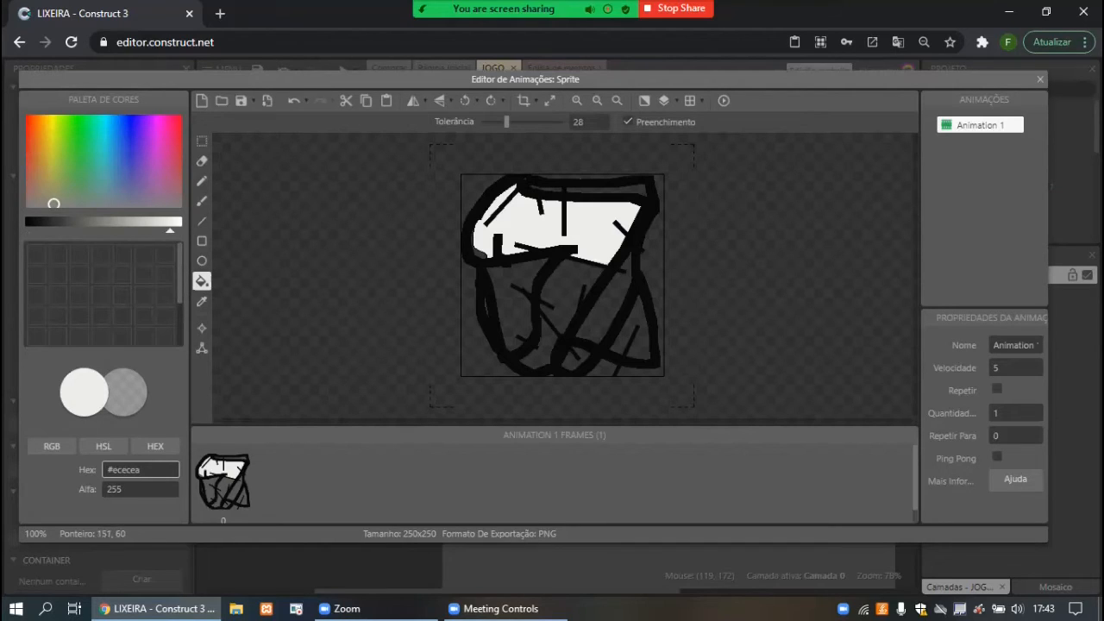
pyautogui.click(585, 311)
pyautogui.click(604, 306)
pyautogui.click(630, 346)
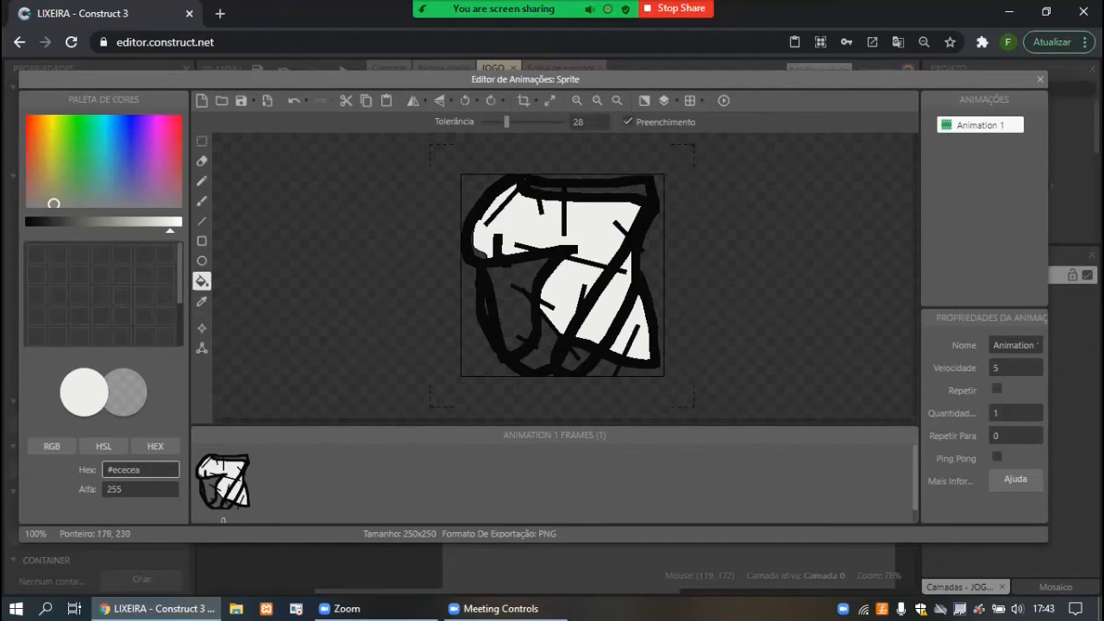
pyautogui.click(602, 369)
pyautogui.click(565, 366)
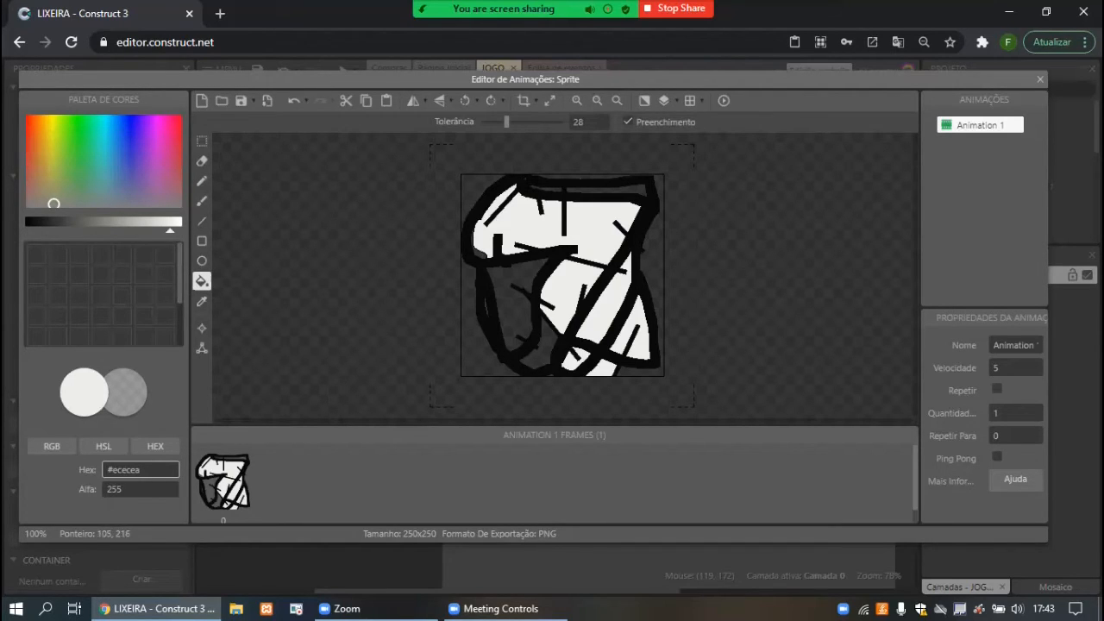
pyautogui.click(547, 349)
pyautogui.click(496, 309)
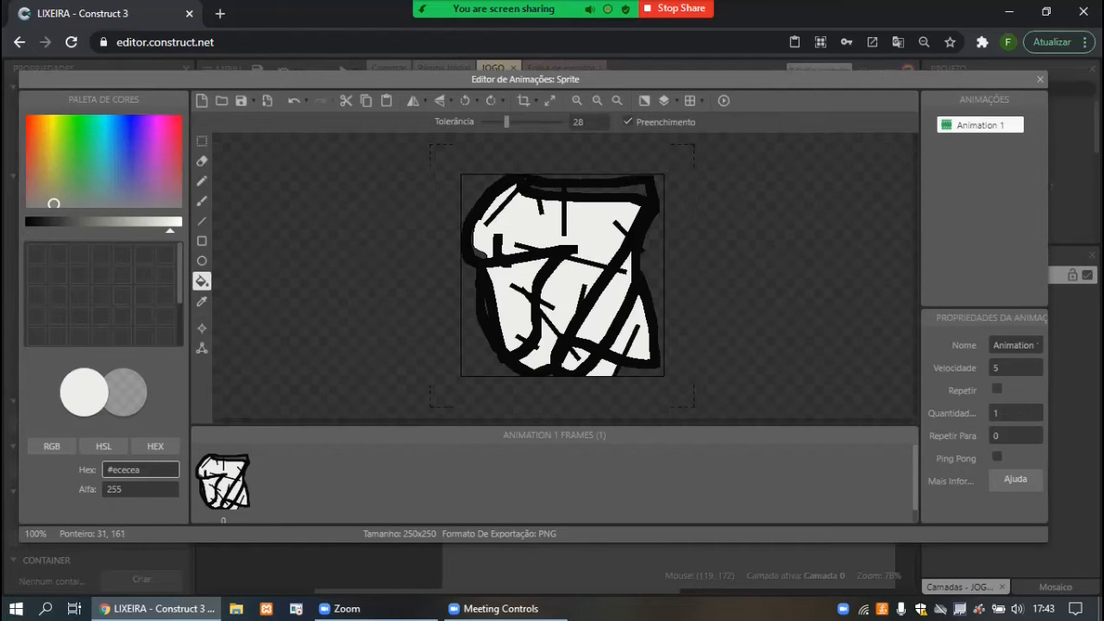
pyautogui.press('Escape')
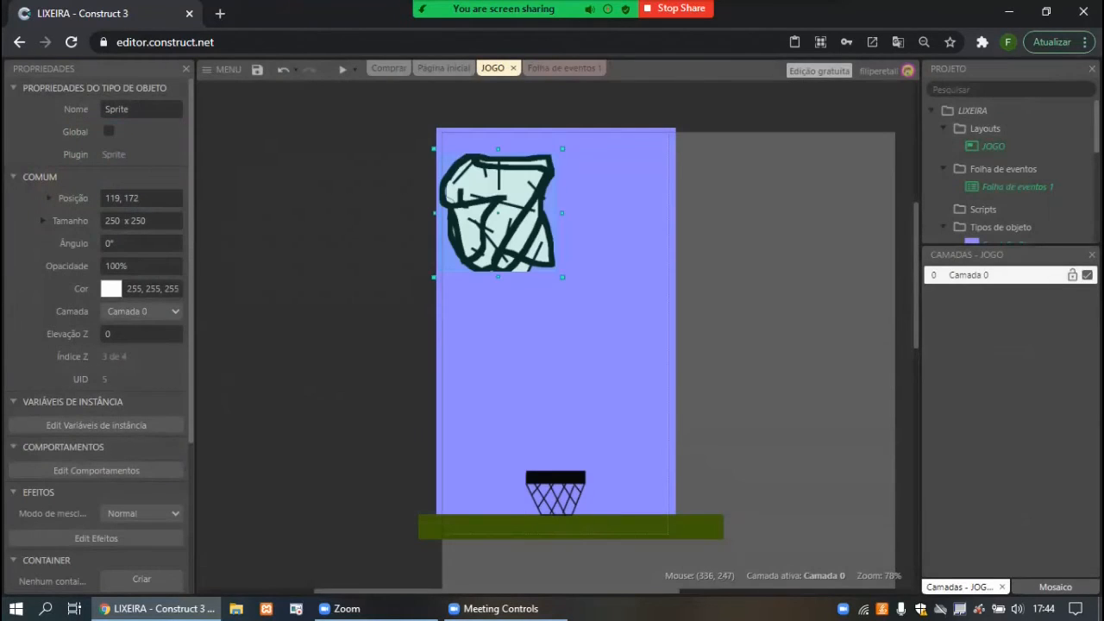
# Shrink the paper sprite to about 83 x 72 near the background's upper edge and add the Projétil behavior to it.
pyautogui.moveTo(562, 277); pyautogui.dragTo(492, 163)
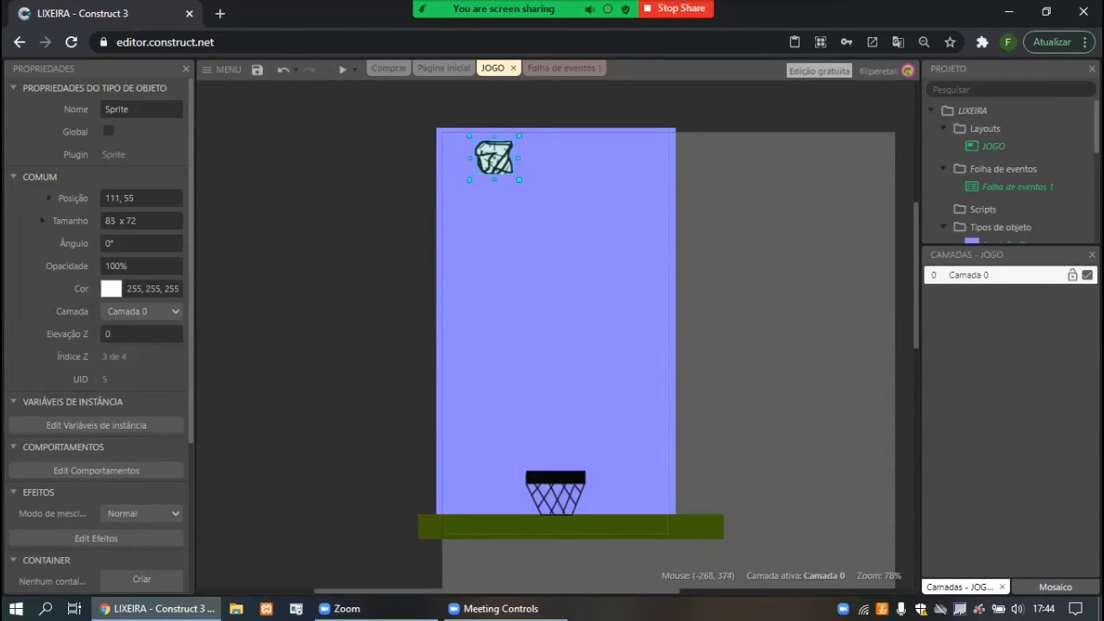
pyautogui.click(96, 470)
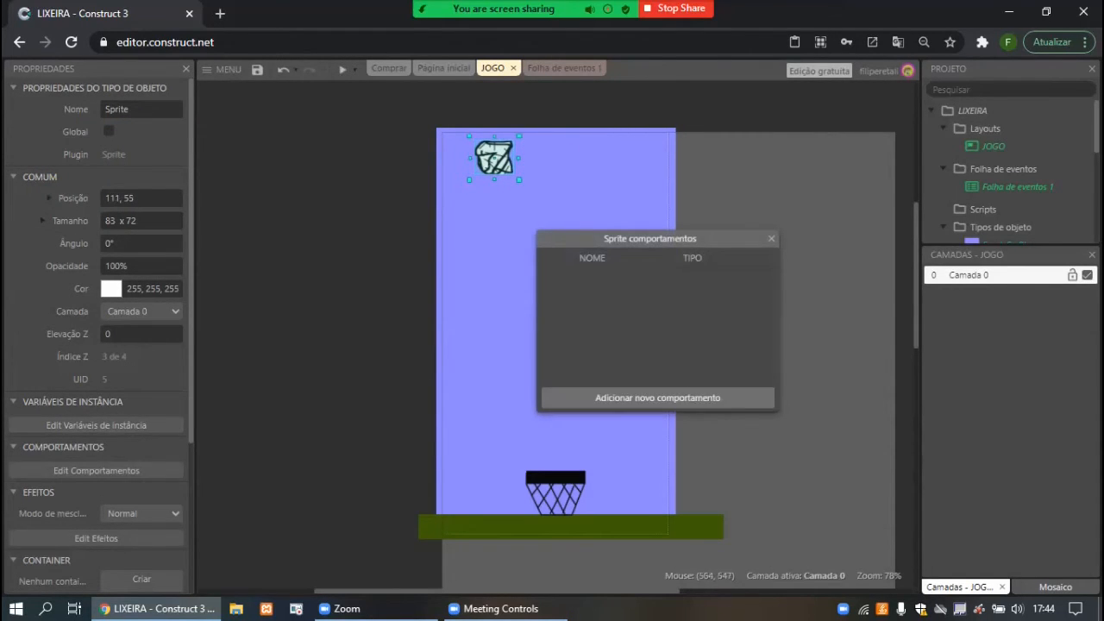
pyautogui.click(658, 397)
pyautogui.scroll(-3, 631, 281)
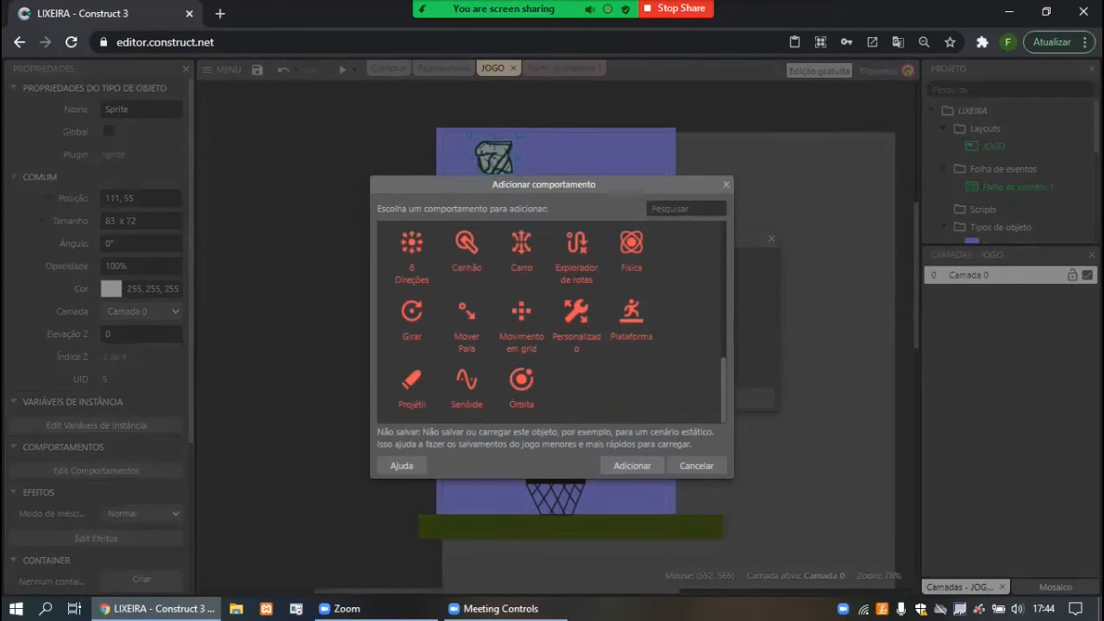
pyautogui.click(412, 389)
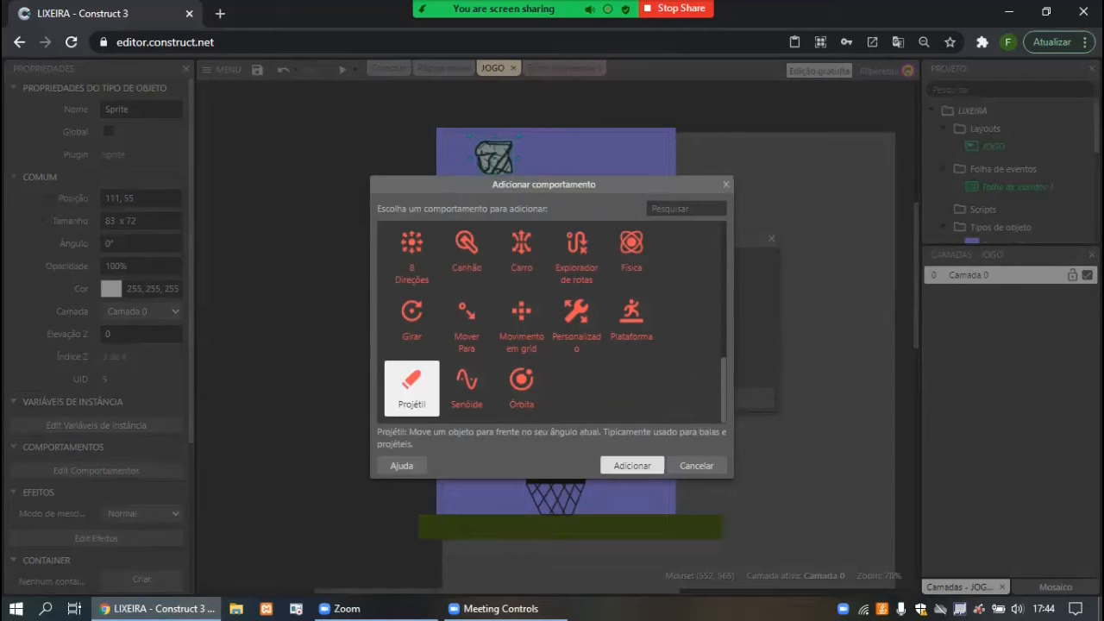
pyautogui.click(632, 465)
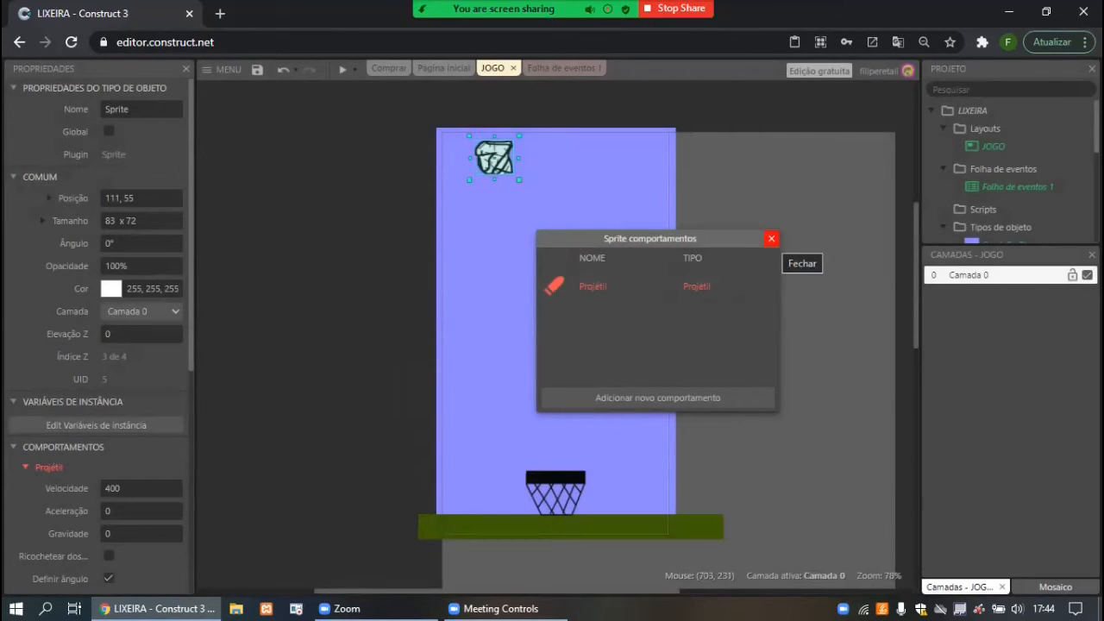
pyautogui.click(771, 239)
# Rename the paper sprite as Papel and preview the game.
pyautogui.moveTo(131, 109); pyautogui.dragTo(101, 110)
pyautogui.write('Papel')
pyautogui.press('Return')
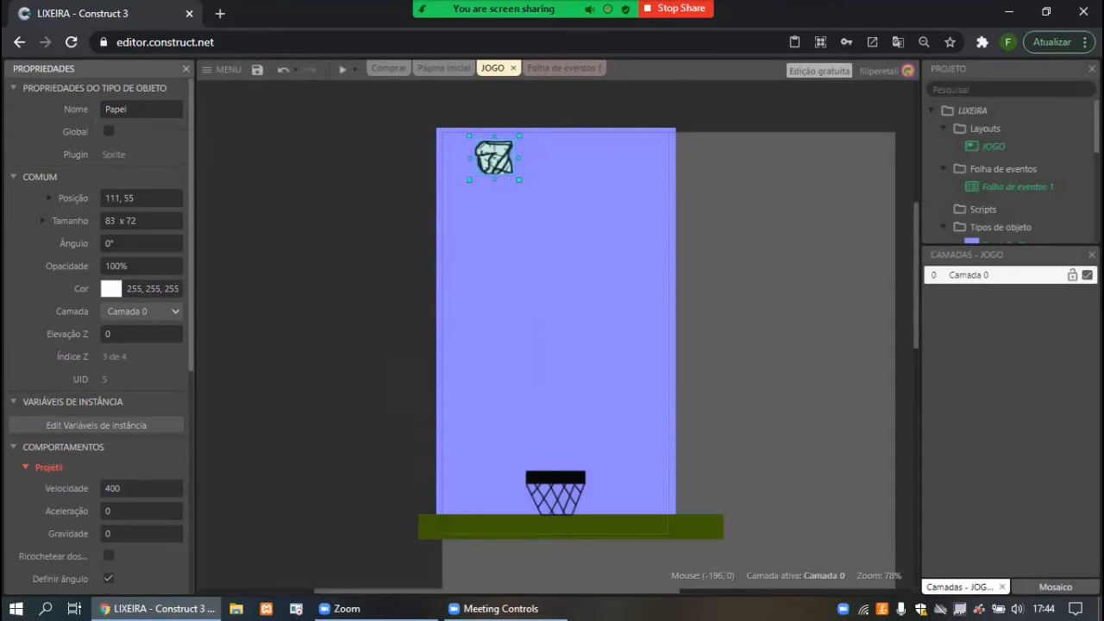
pyautogui.click(343, 70)
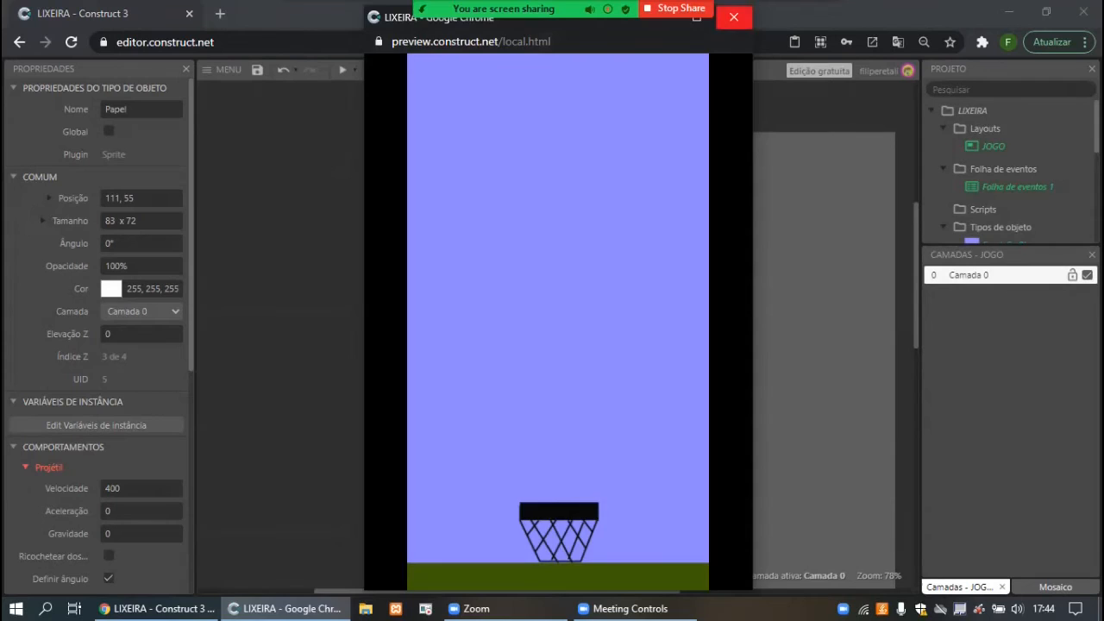
pyautogui.click(733, 16)
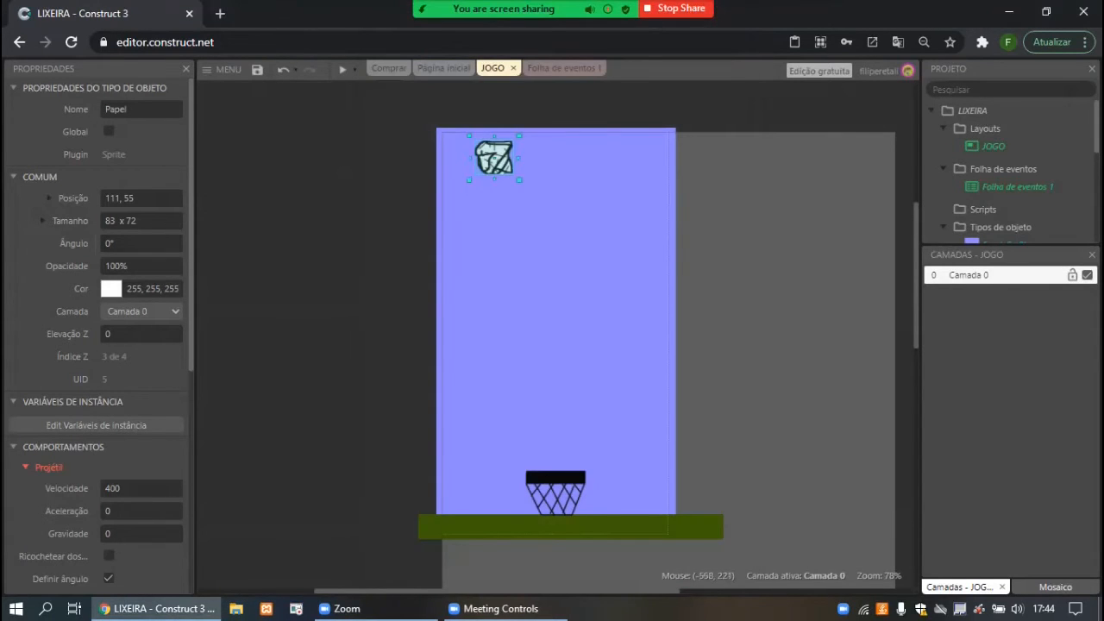
# Resize the Papel sprite to about 79 x 72 at a 90° angle and preview its motion.
pyautogui.moveTo(519, 160); pyautogui.dragTo(517, 162)
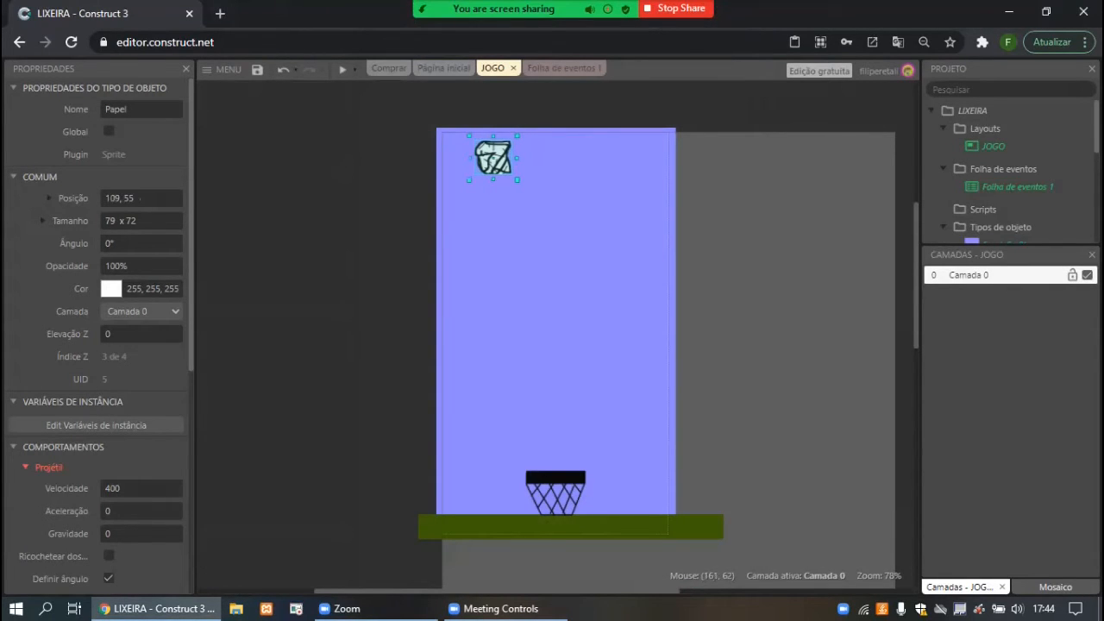
pyautogui.click(109, 244)
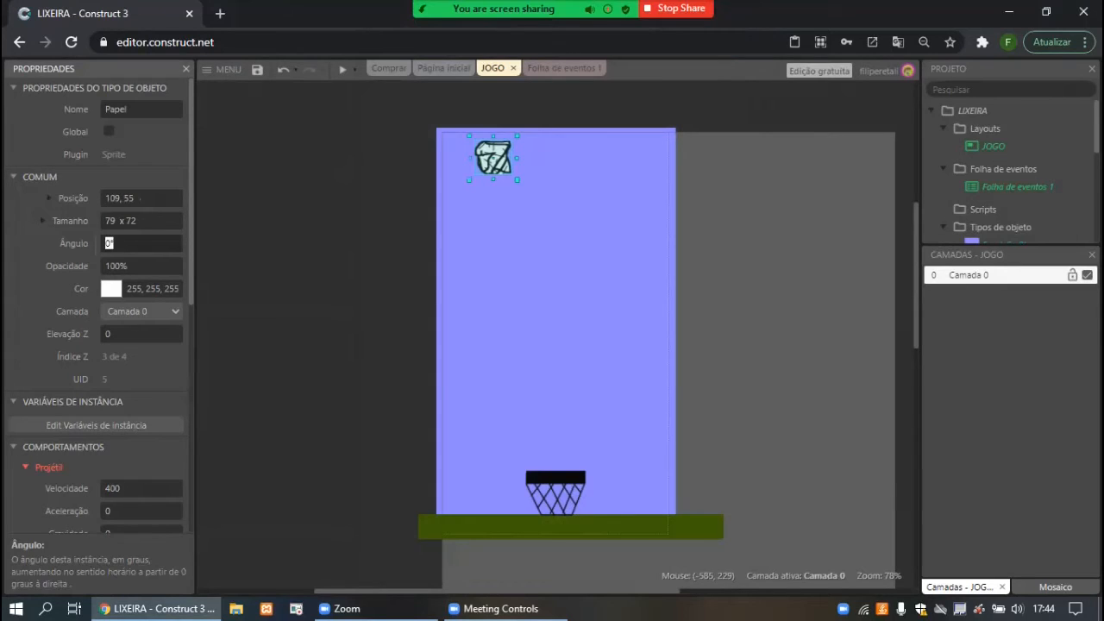
pyautogui.press('Tab')
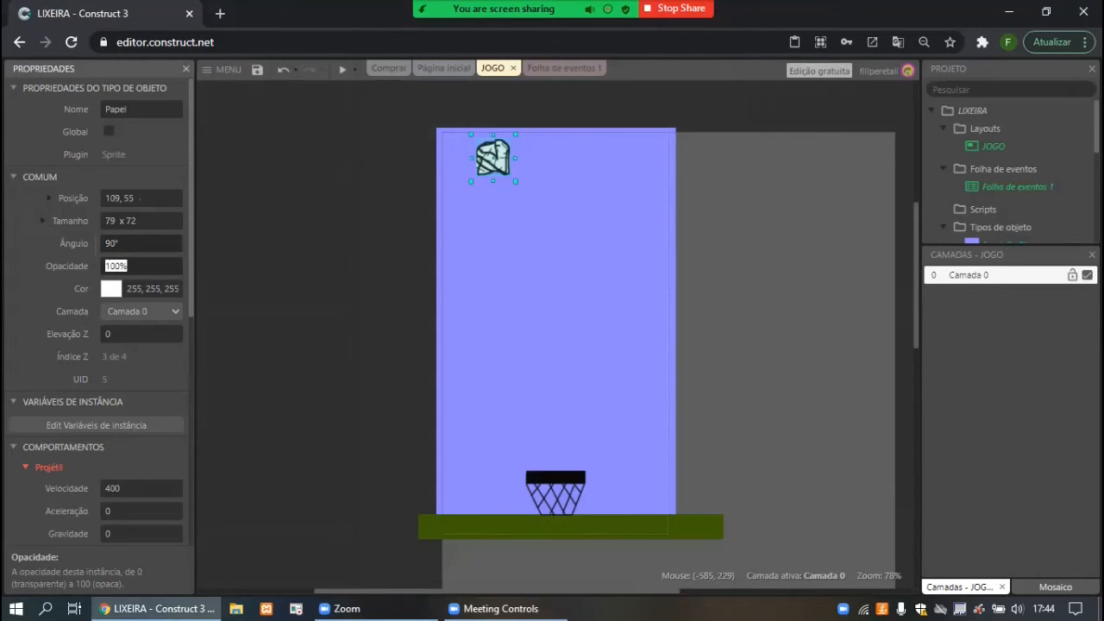
pyautogui.click(343, 69)
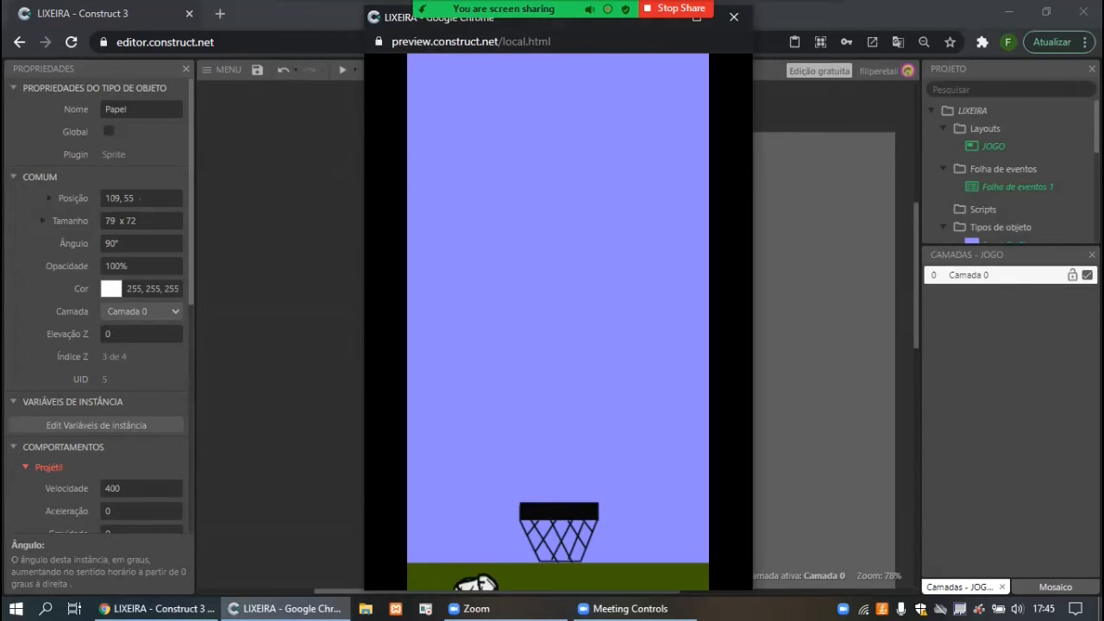
pyautogui.click(734, 16)
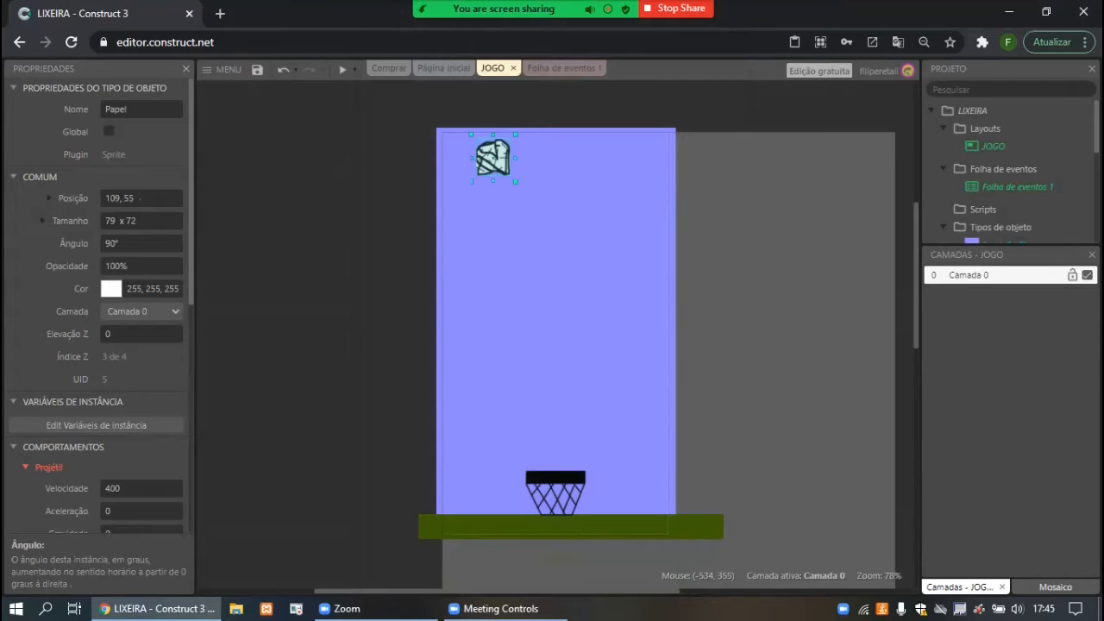
# Enable Ricochetear dos sólidos in the Papel sprite's Projétil behavior and preview the game.
pyautogui.scroll(-3, 96, 302)
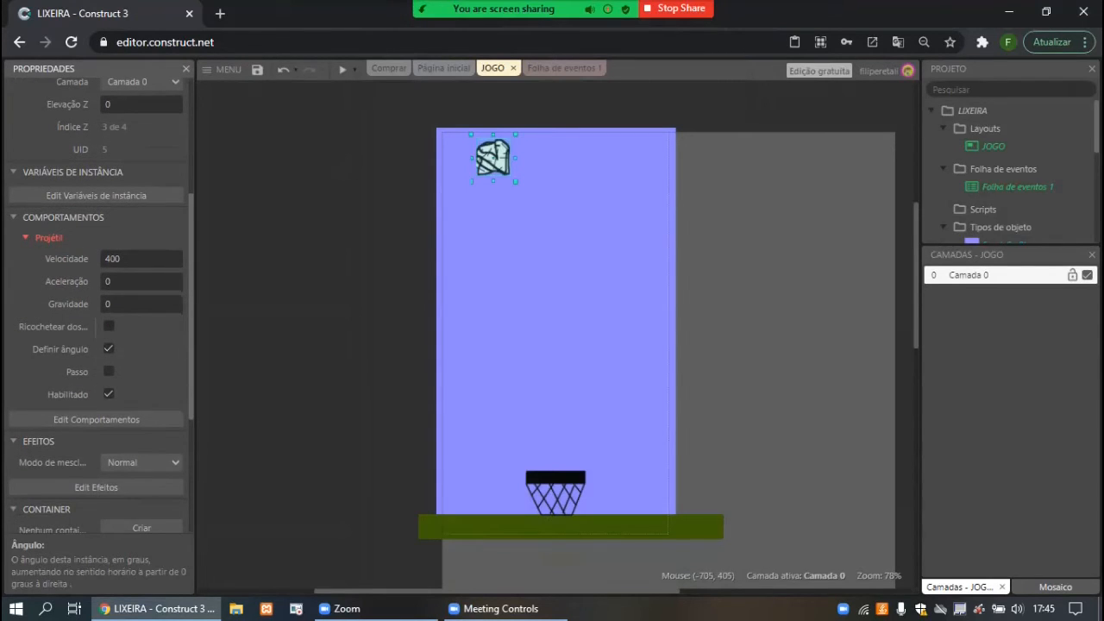
pyautogui.click(109, 326)
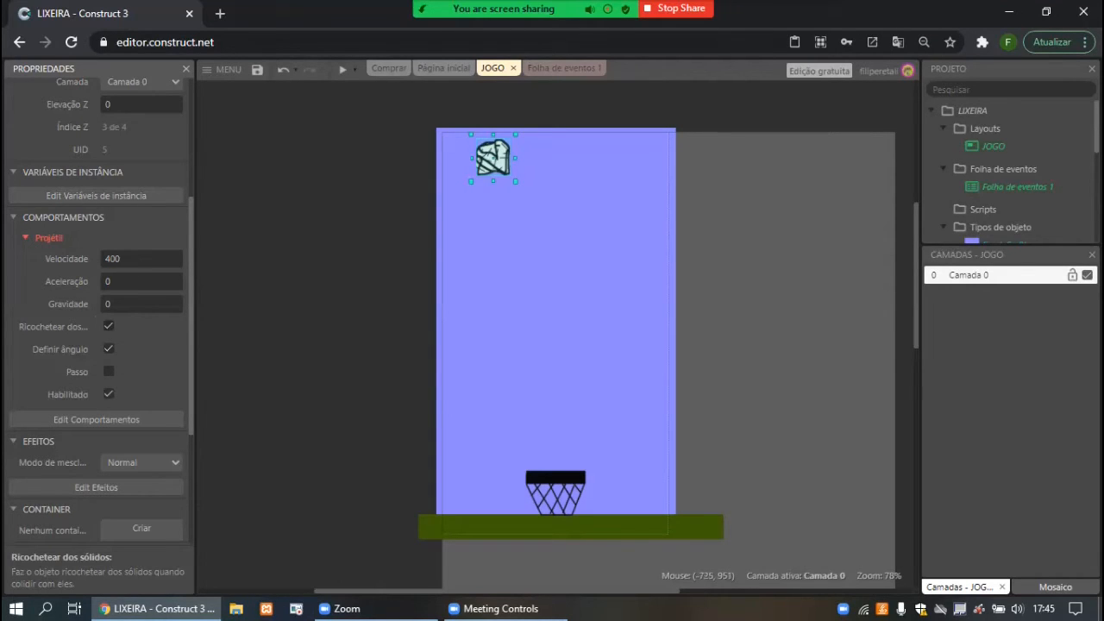
pyautogui.click(343, 69)
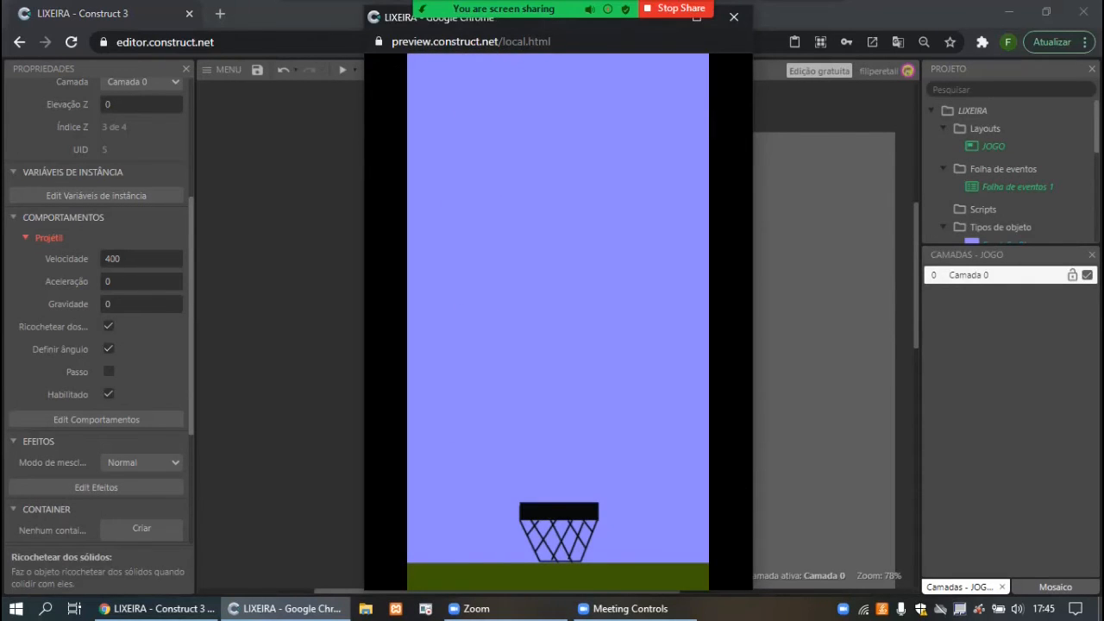
pyautogui.click(733, 17)
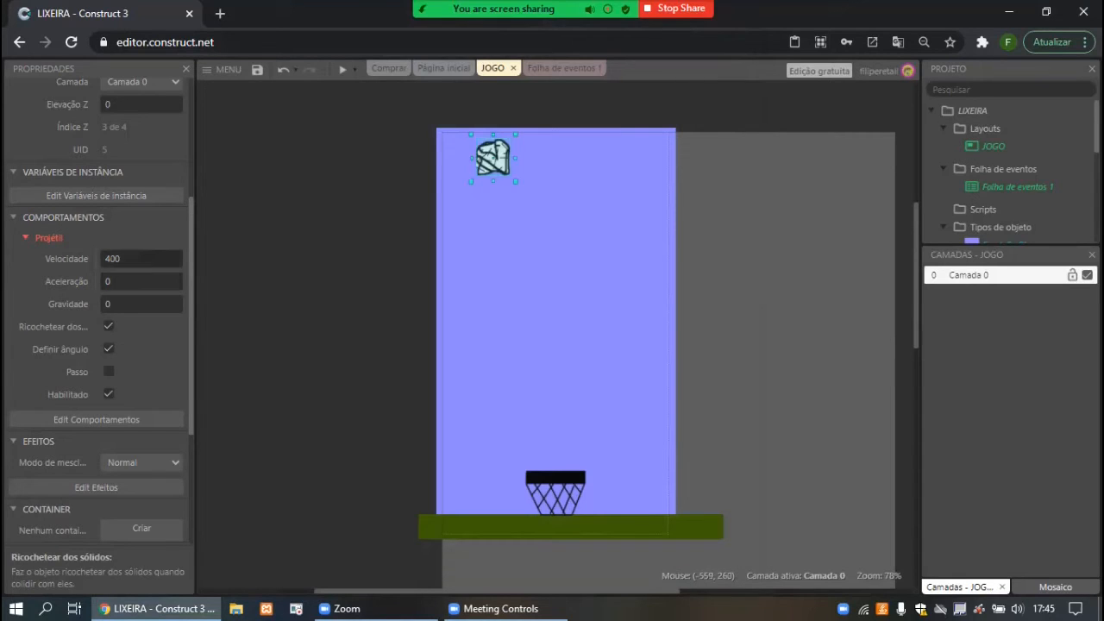
# Set the Gravidade of the Papel sprite's Projétil behavior to 2000 and preview the fall.
pyautogui.click(114, 259)
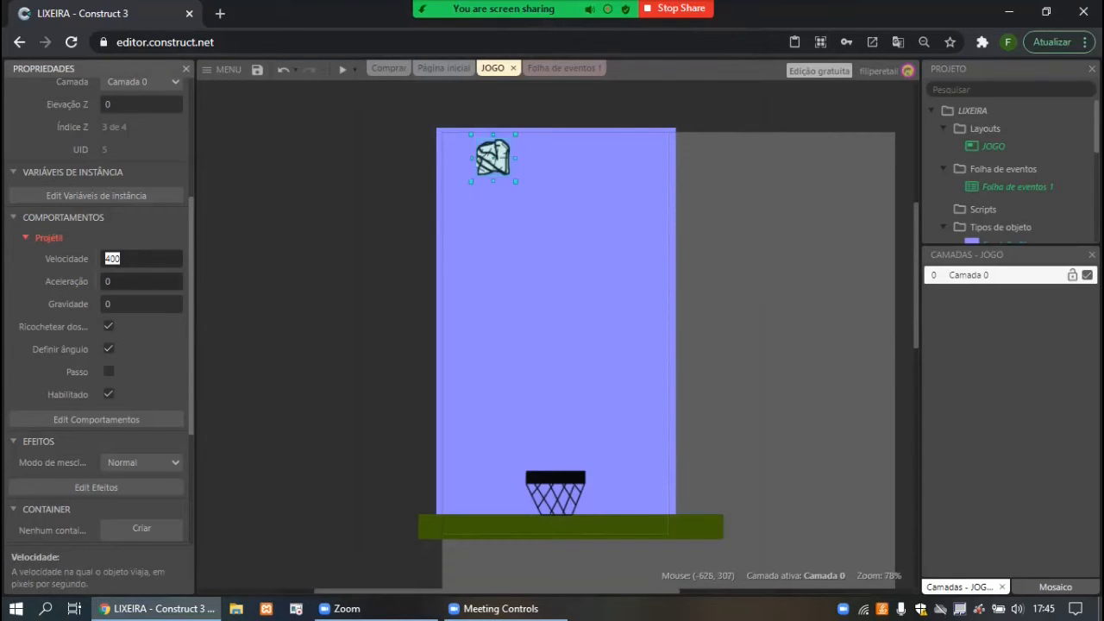
pyautogui.click(114, 281)
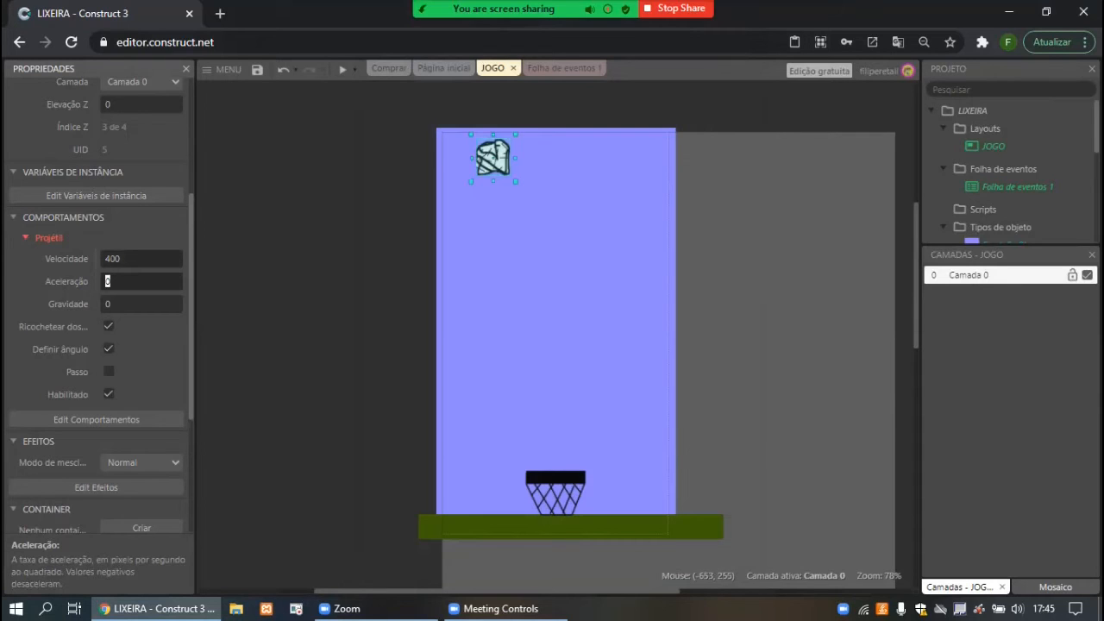
pyautogui.click(131, 303)
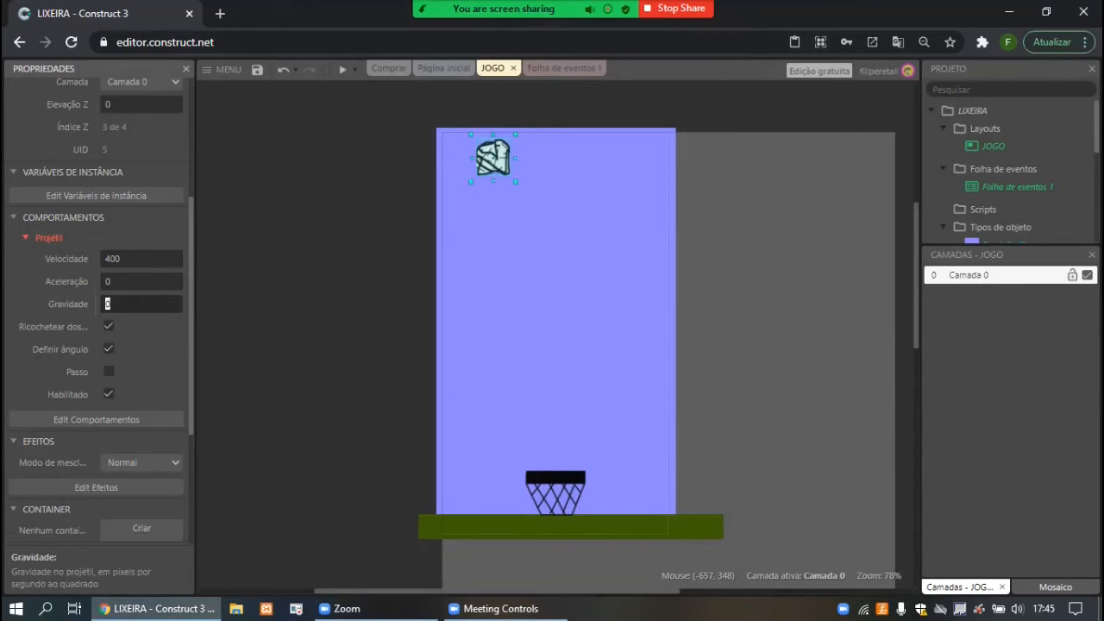
pyautogui.press('Tab')
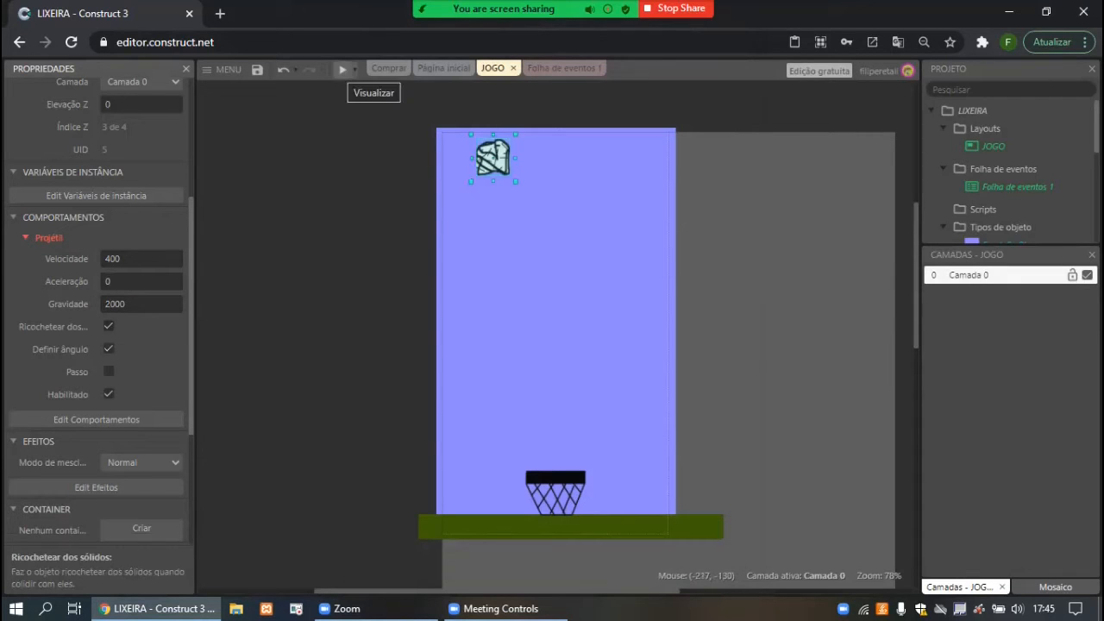
pyautogui.click(153, 303)
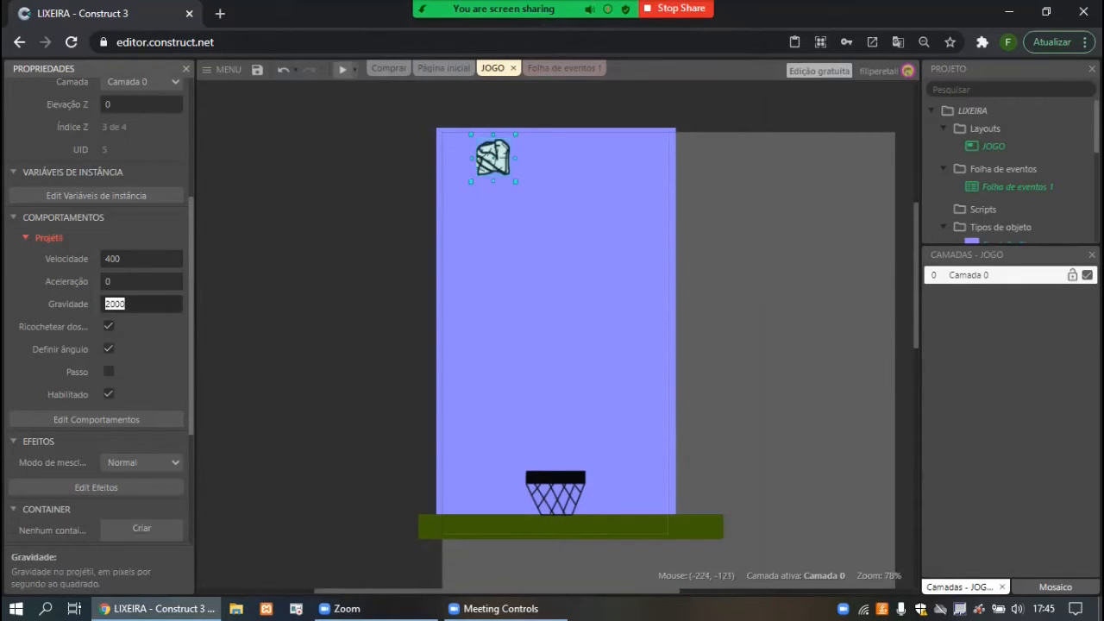
pyautogui.click(343, 69)
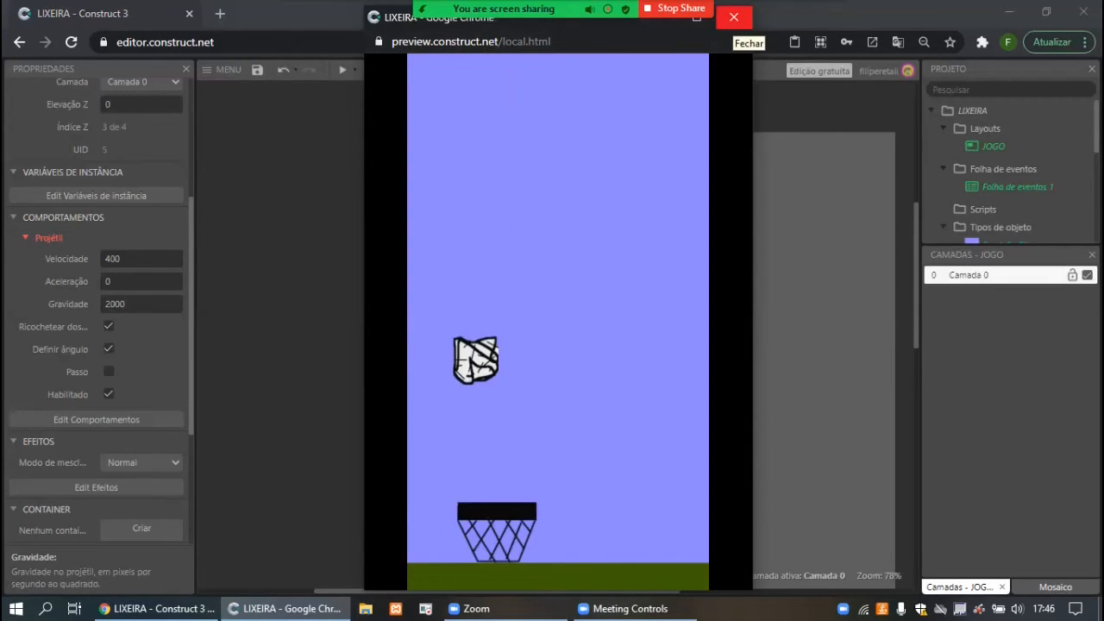
pyautogui.click(733, 17)
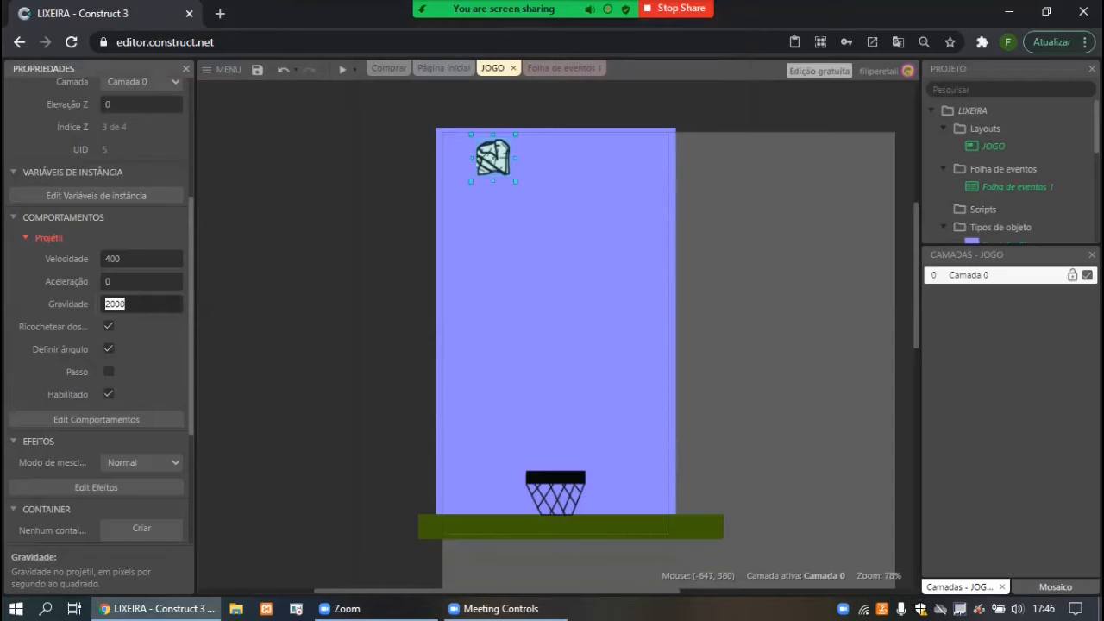
# Set the Gravidade of the Papel sprite's Projétil behavior to 4000 and test it in a preview.
pyautogui.write('4000')
pyautogui.press('Tab')
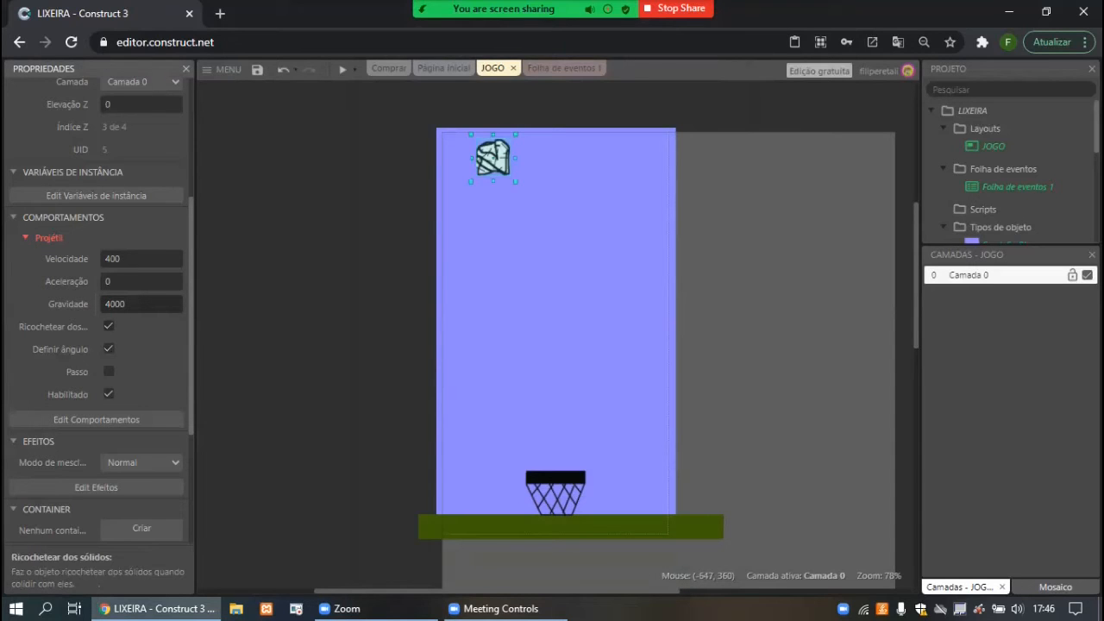
pyautogui.click(342, 70)
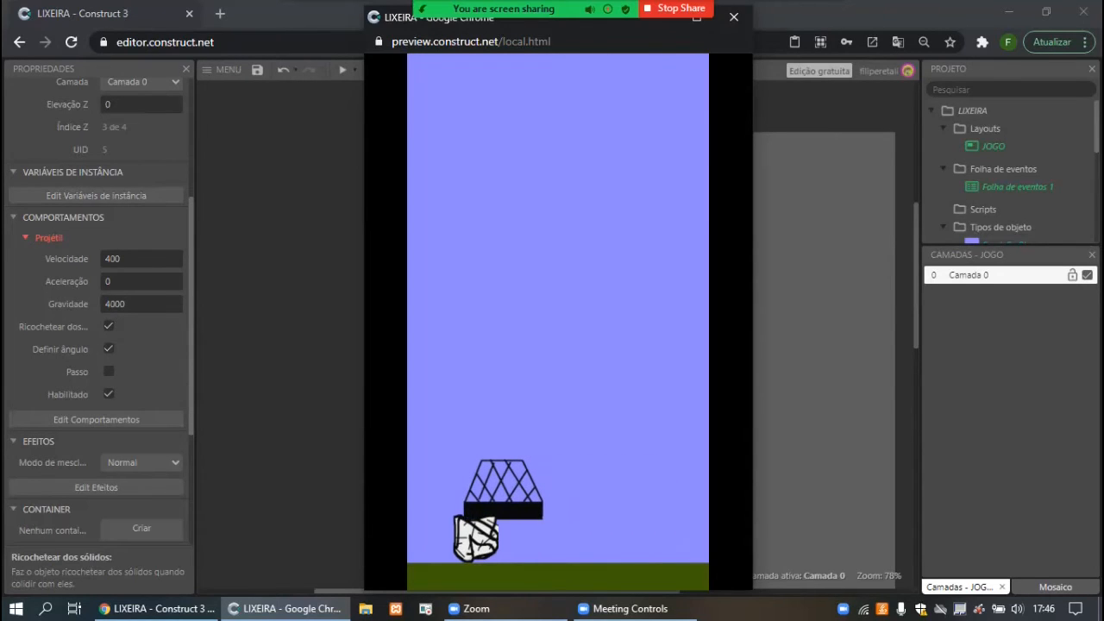
pyautogui.click(733, 16)
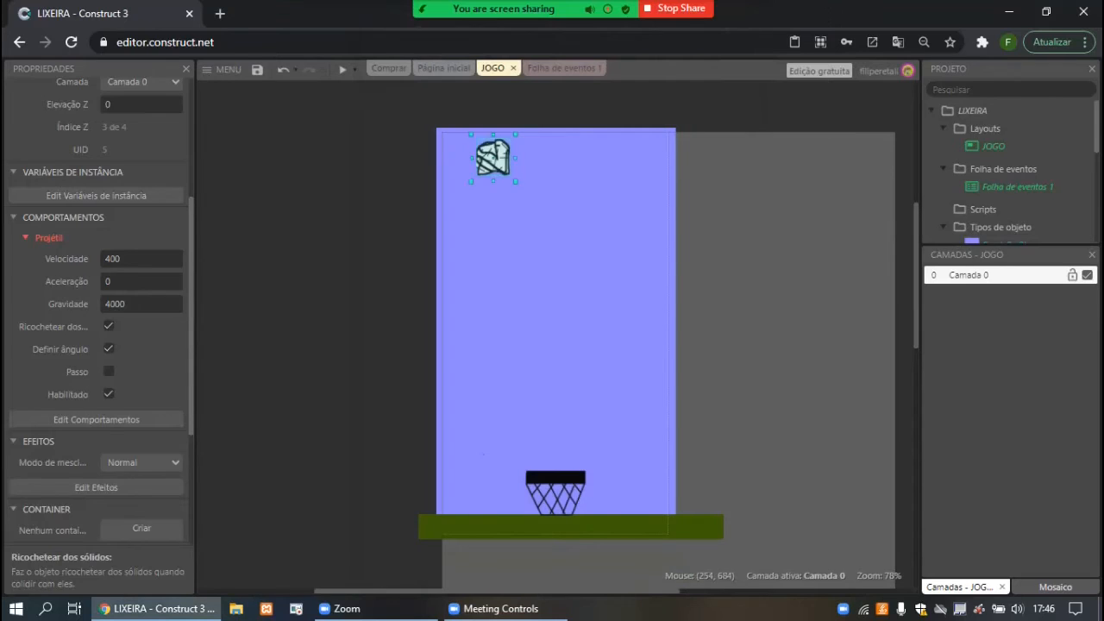
# Set Definir ângulo to Não in the Lixeira sprite's 8Direções behavior.
pyautogui.click(564, 496)
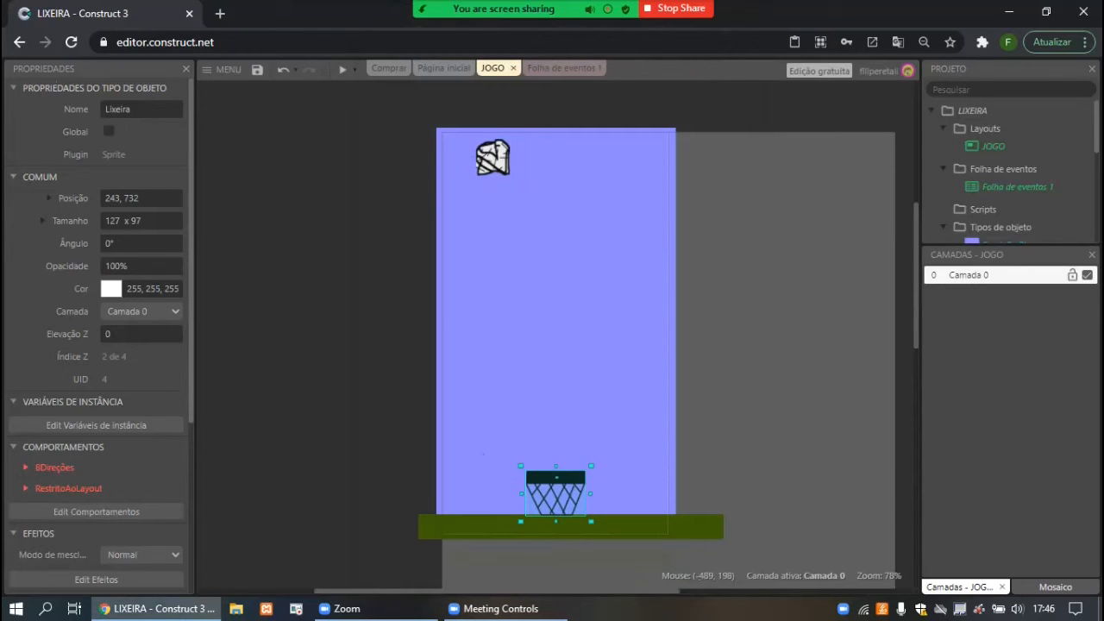
pyautogui.click(54, 468)
pyautogui.scroll(-3, 106, 378)
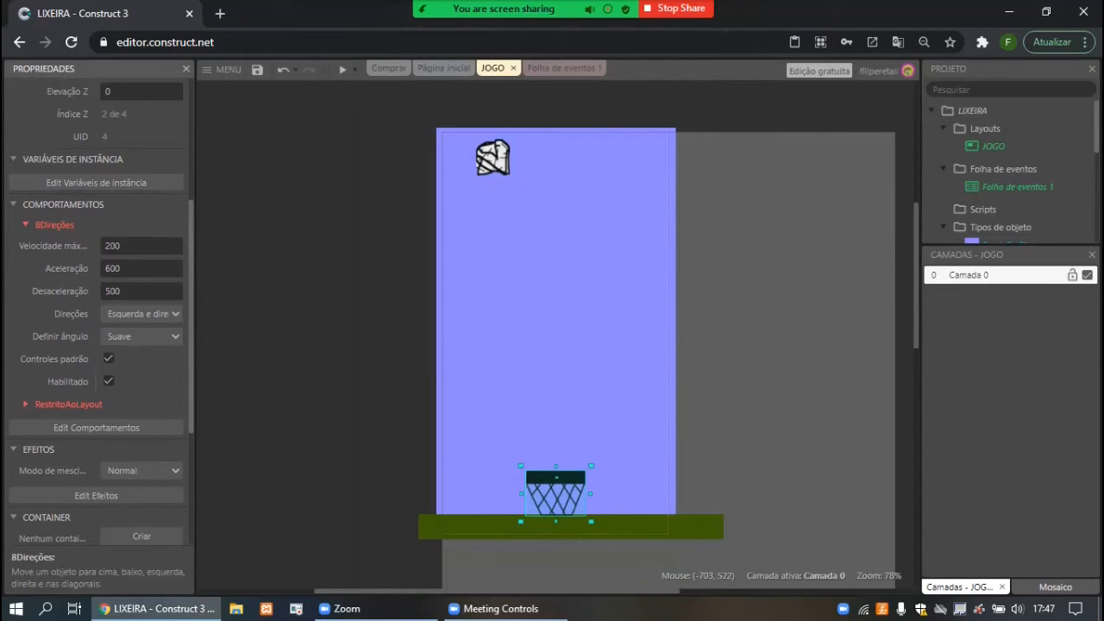
pyautogui.click(141, 336)
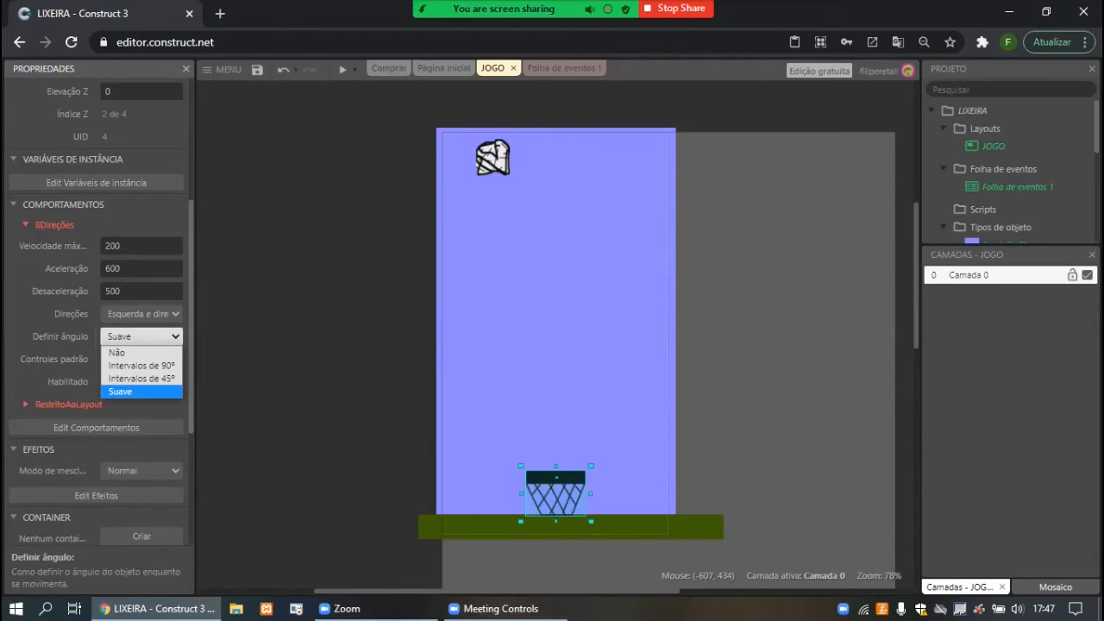
pyautogui.click(152, 337)
pyautogui.click(152, 337)
pyautogui.click(117, 352)
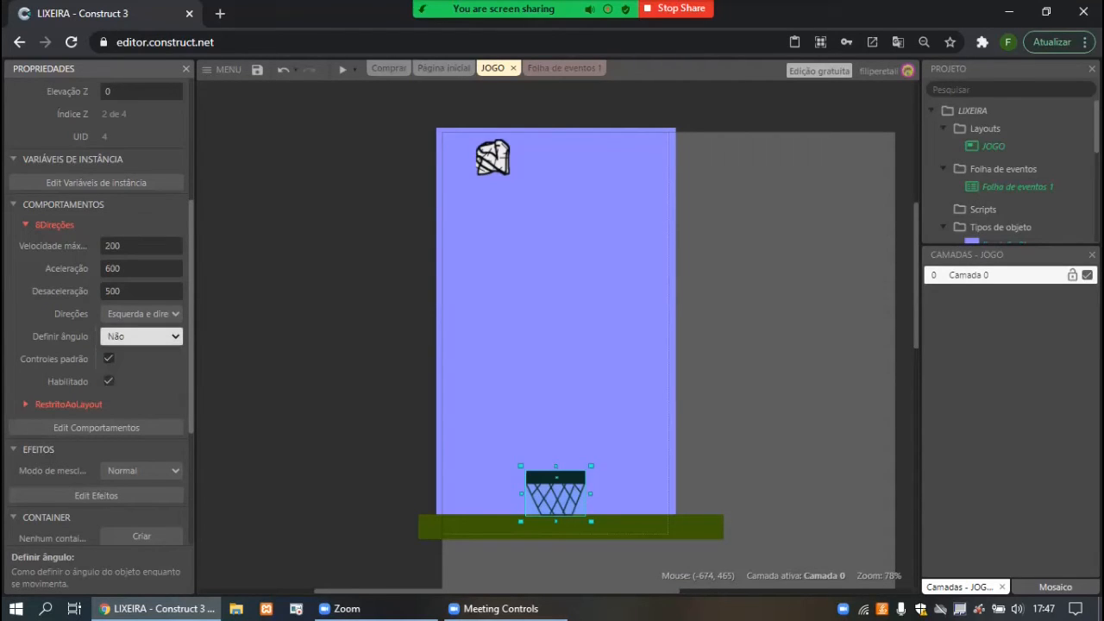
# Preview the game and steer the basket left and right to test its movement against the falling paper.
pyautogui.click(341, 69)
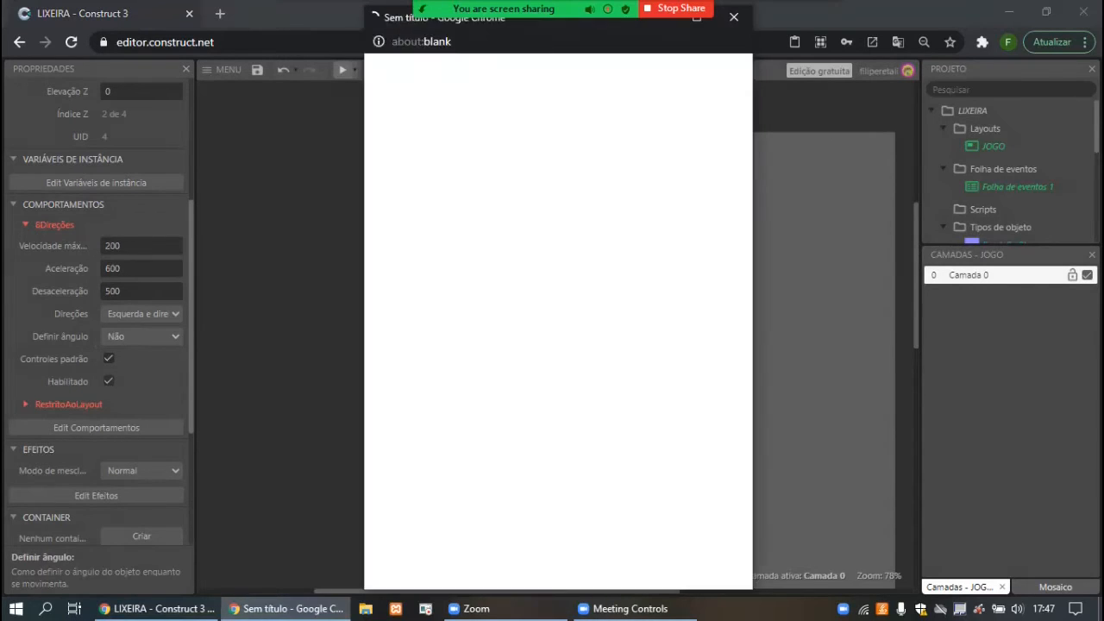
pyautogui.press('Right')
pyautogui.press('Left')
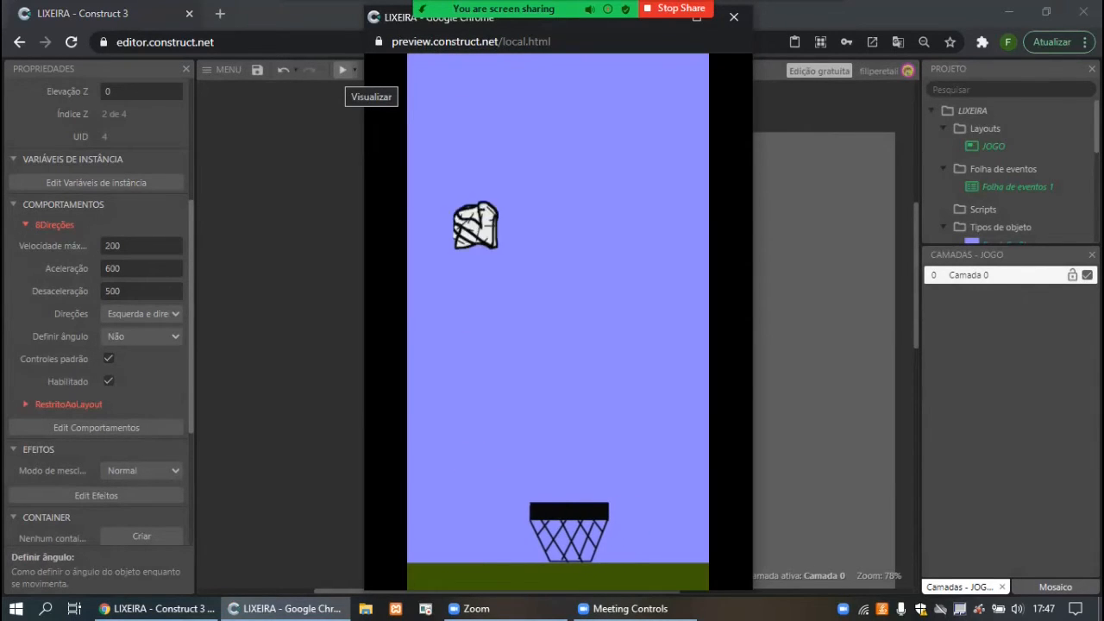
pyautogui.press('Left')
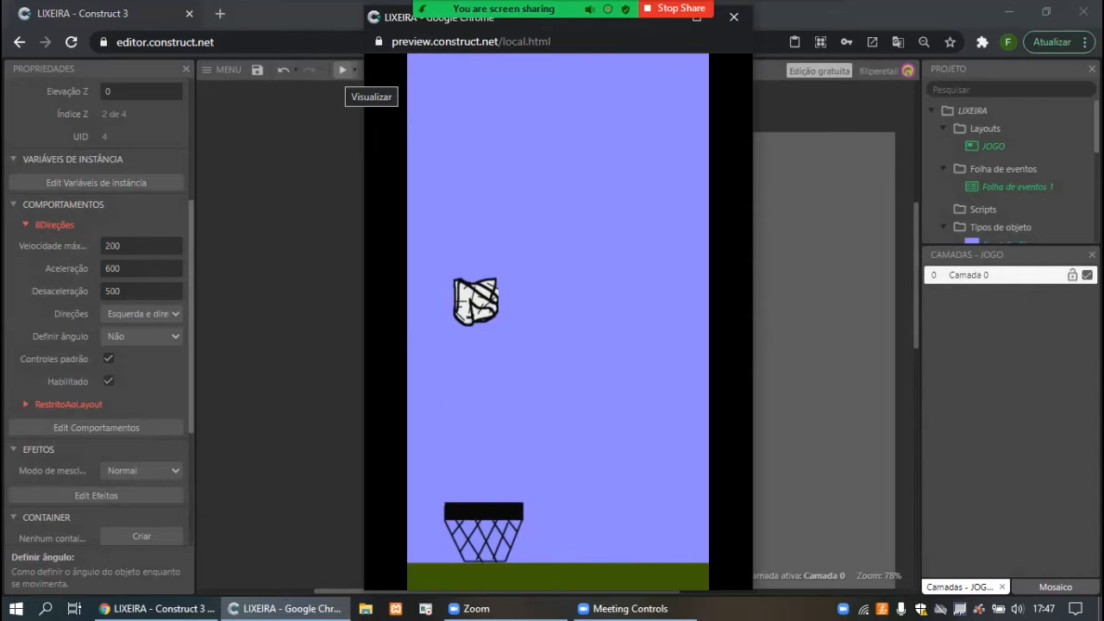
pyautogui.press('Right')
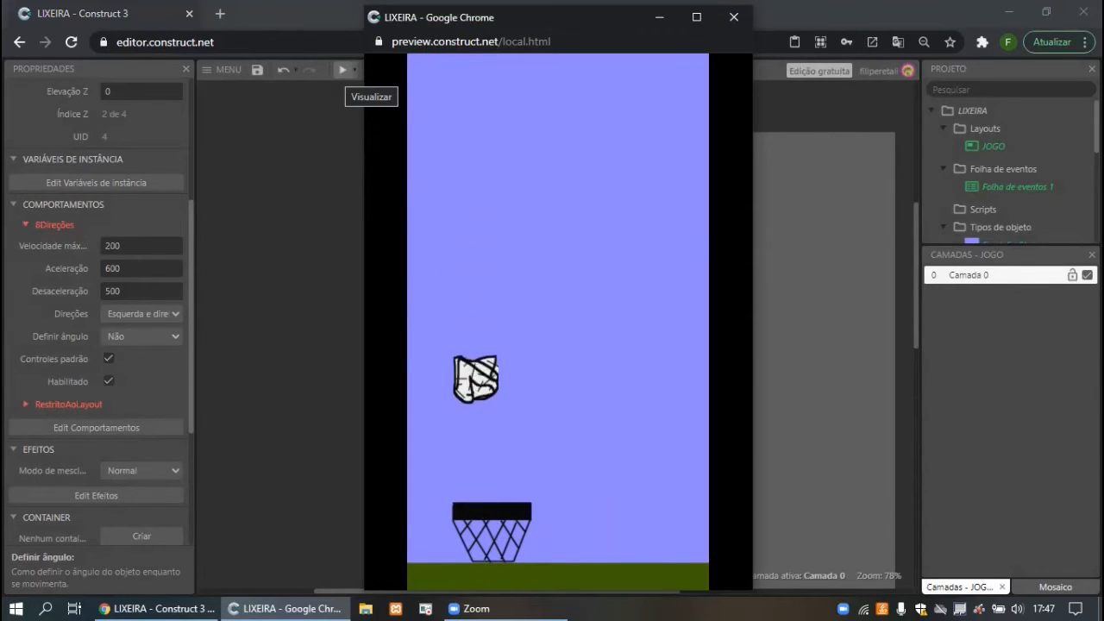
pyautogui.press('Right')
pyautogui.press('Right')
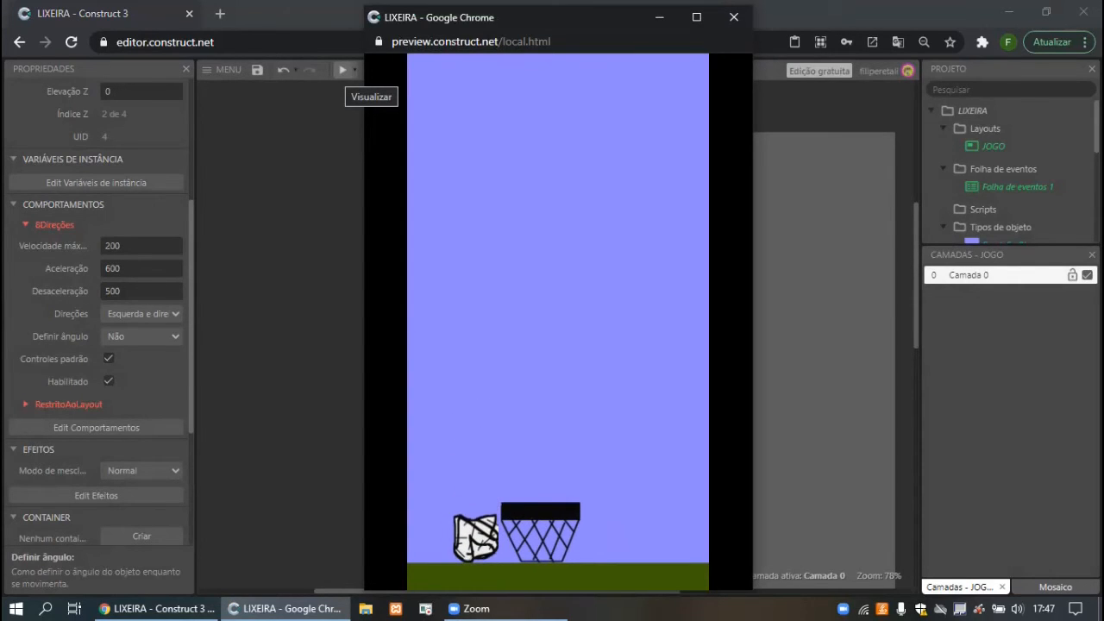
pyautogui.press('Left')
pyautogui.press('Right')
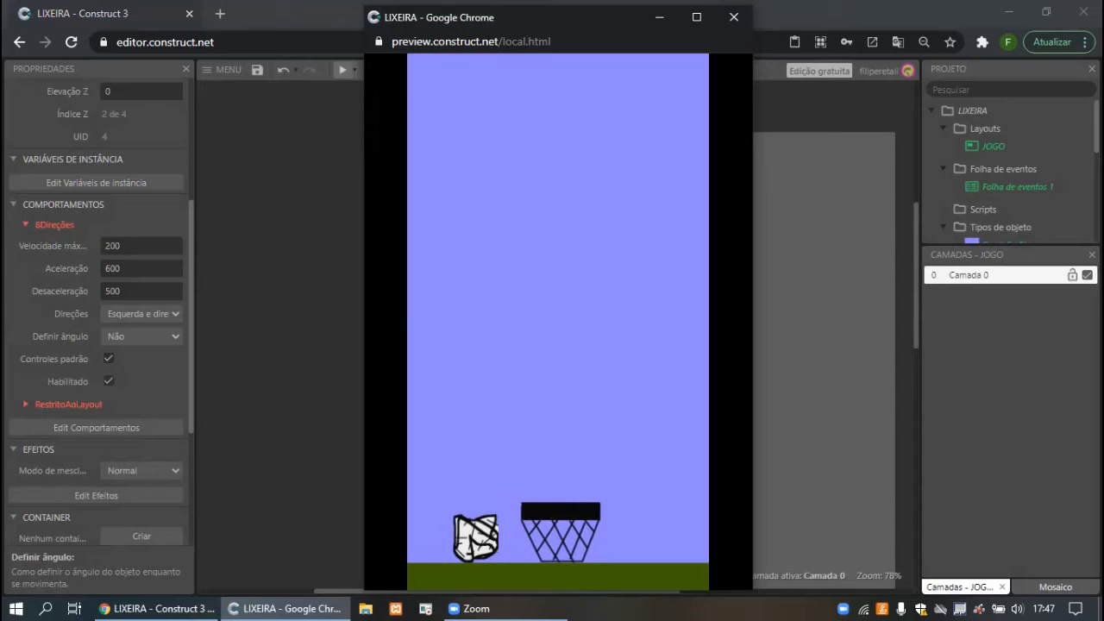
pyautogui.click(734, 17)
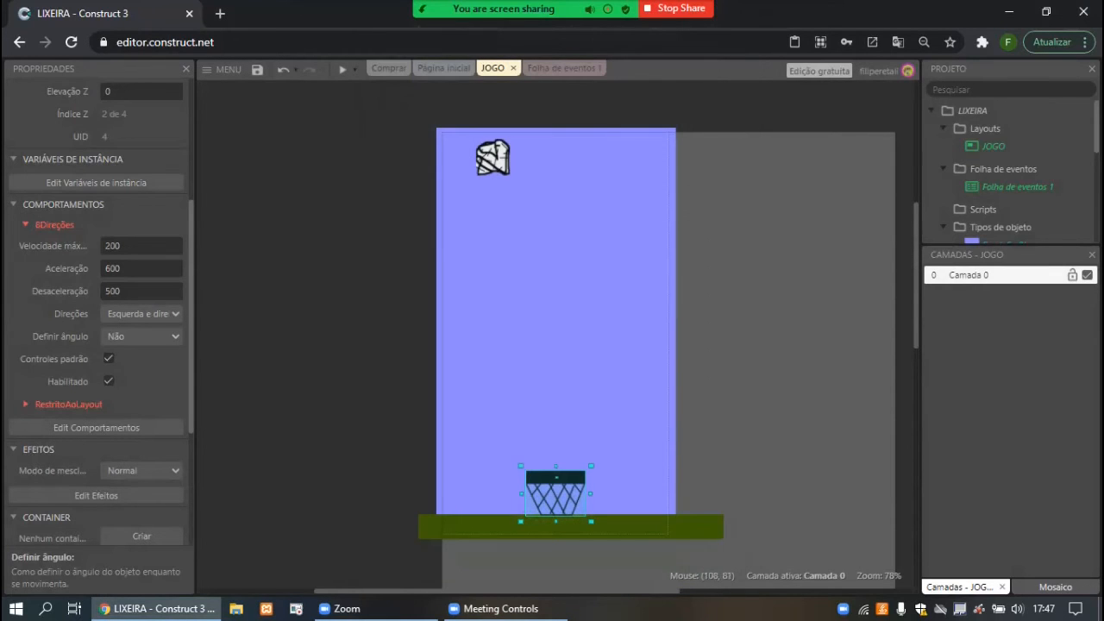
# Set the Gravidade of the Papel sprite's Projétil behavior to 8000.
pyautogui.click(493, 170)
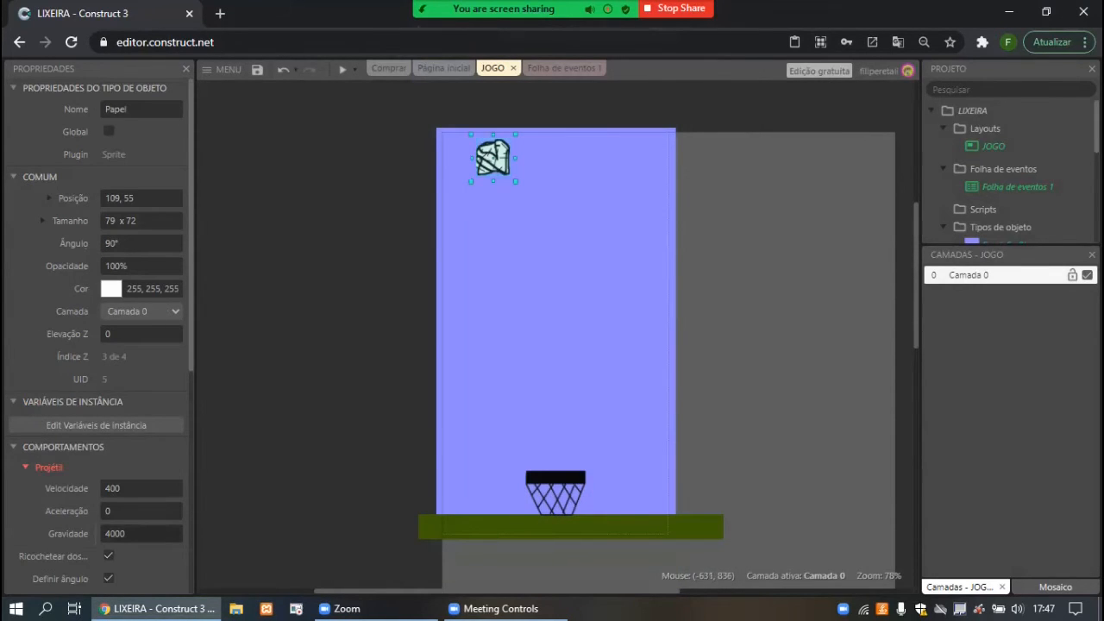
pyautogui.click(141, 534)
pyautogui.write('8')
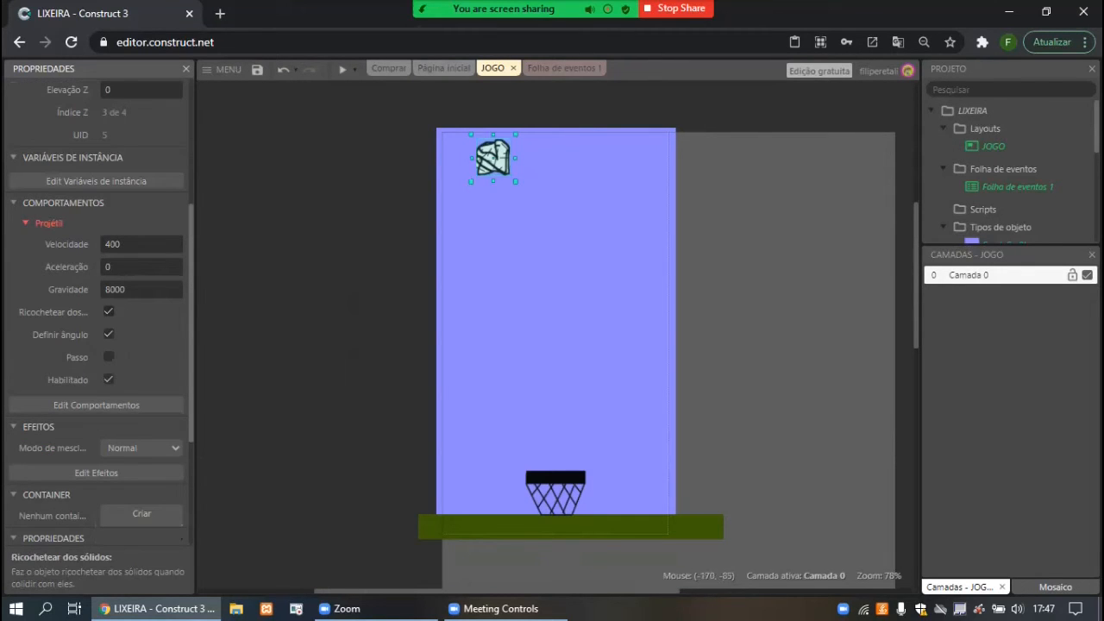
# Create an event in Folha de eventos 1 with the Lixeira condition Ao colidir com outro objeto, choosing Papel as the object.
pyautogui.click(559, 494)
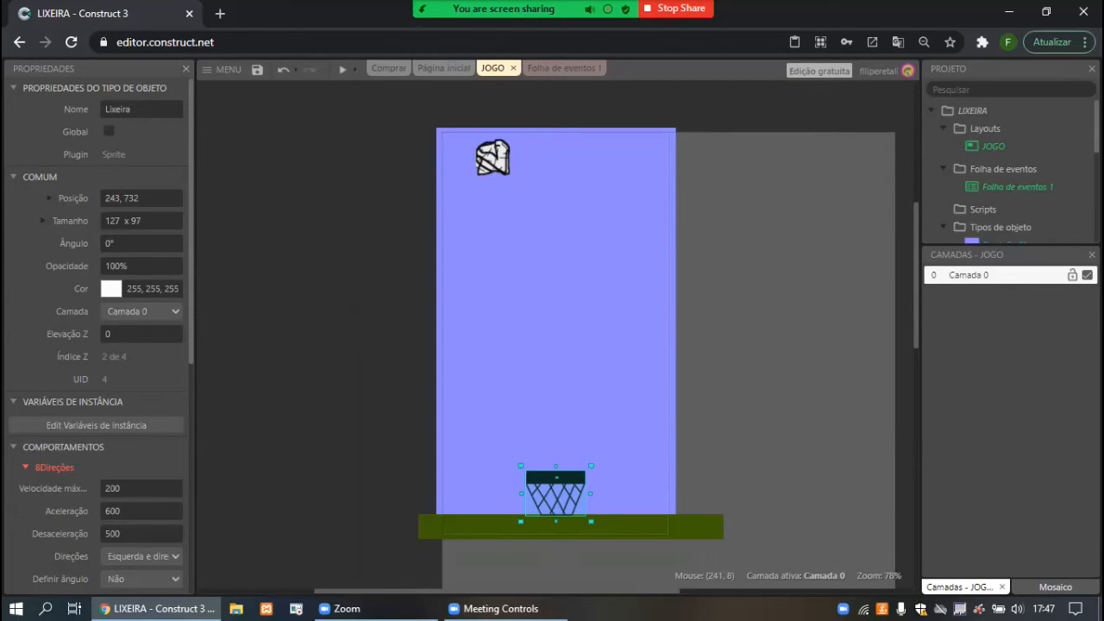
pyautogui.click(564, 67)
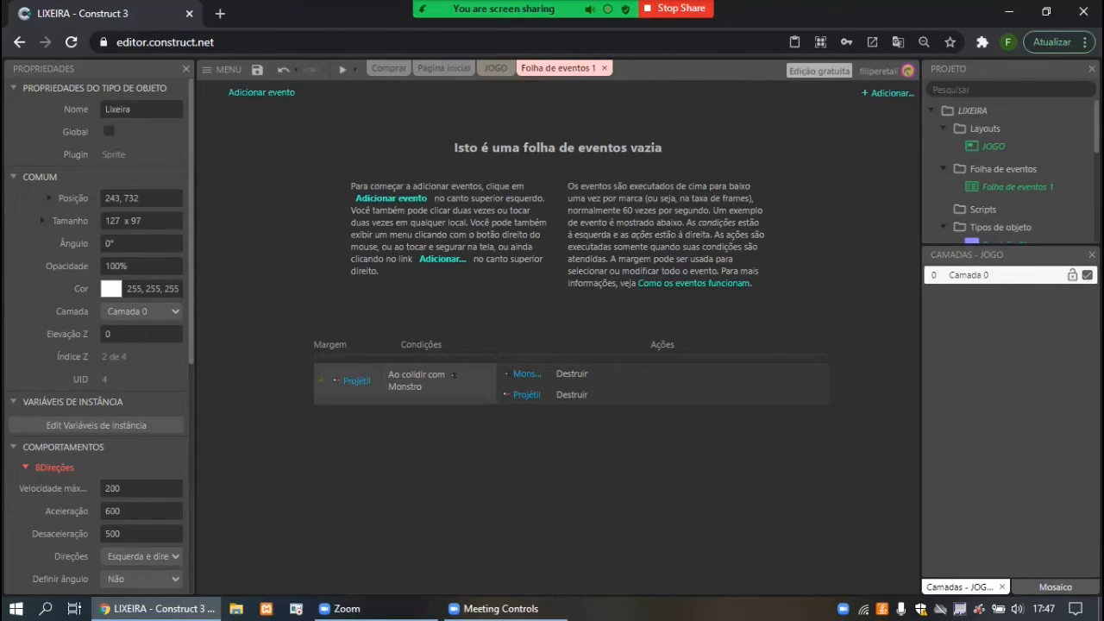
pyautogui.doubleClick(569, 398)
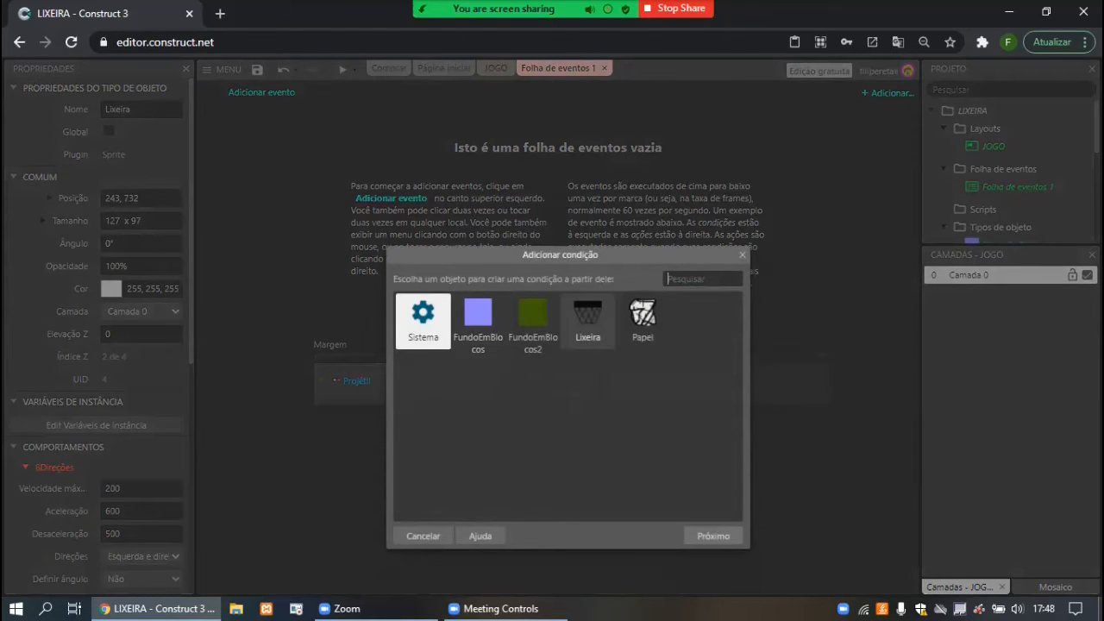
pyautogui.doubleClick(587, 319)
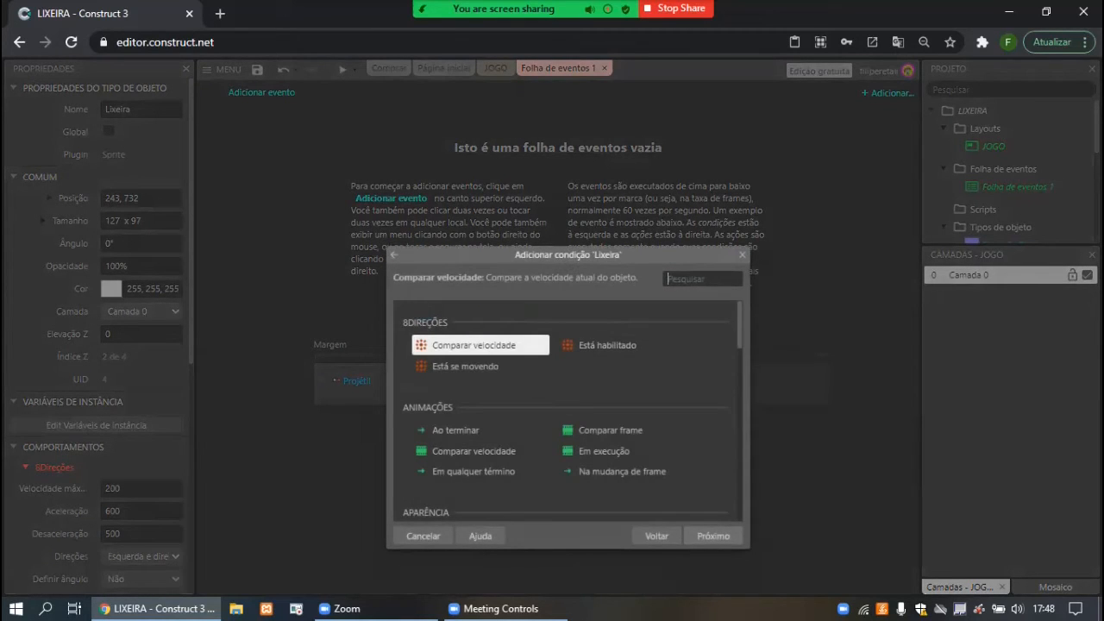
pyautogui.write('coli')
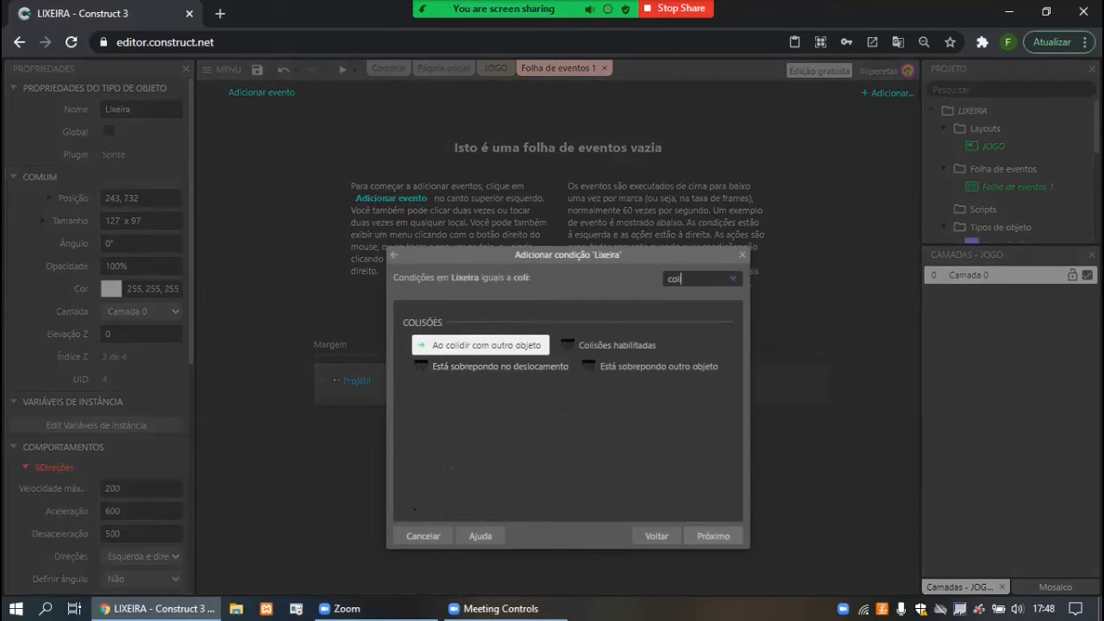
pyautogui.press('Return')
pyautogui.click(604, 318)
pyautogui.click(539, 310)
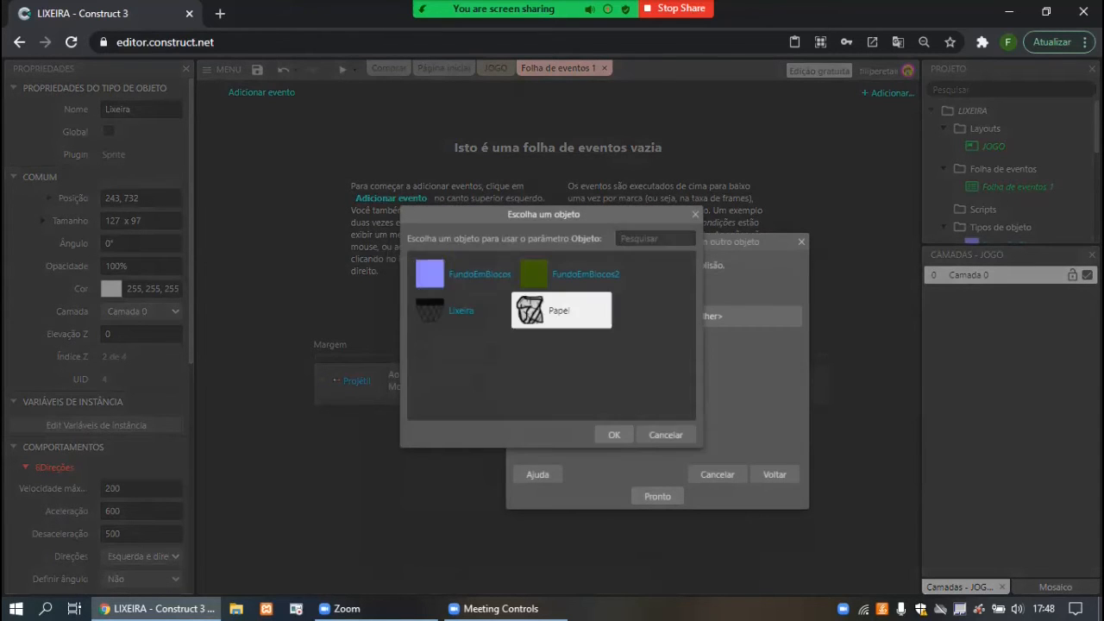
pyautogui.click(604, 431)
pyautogui.click(657, 496)
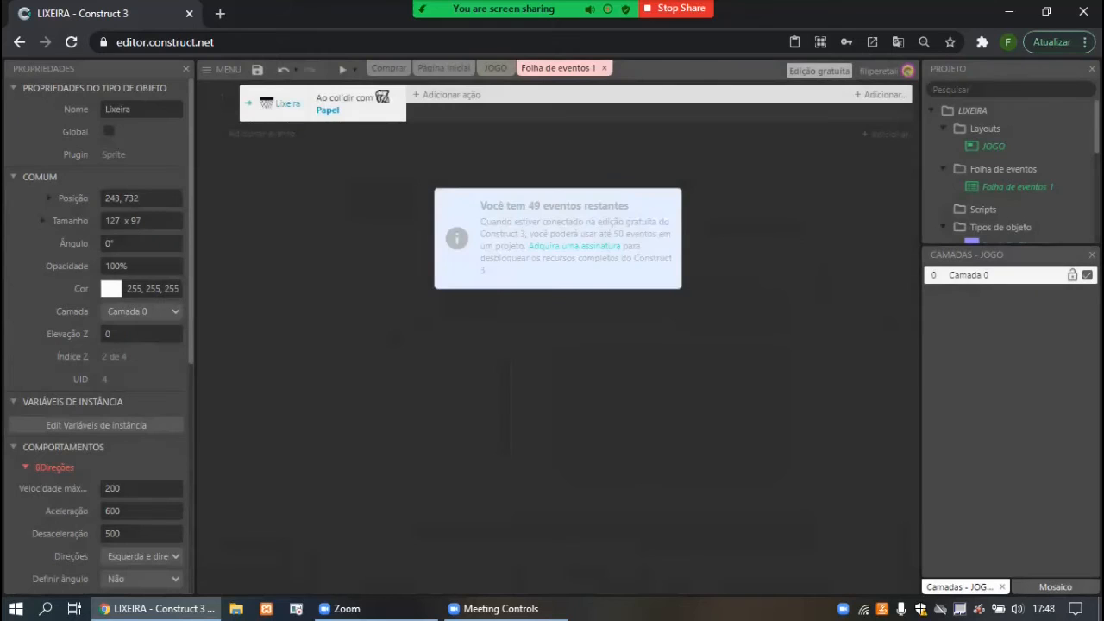
# Add the Papel action Destruir to the Lixeira collision event.
pyautogui.click(451, 95)
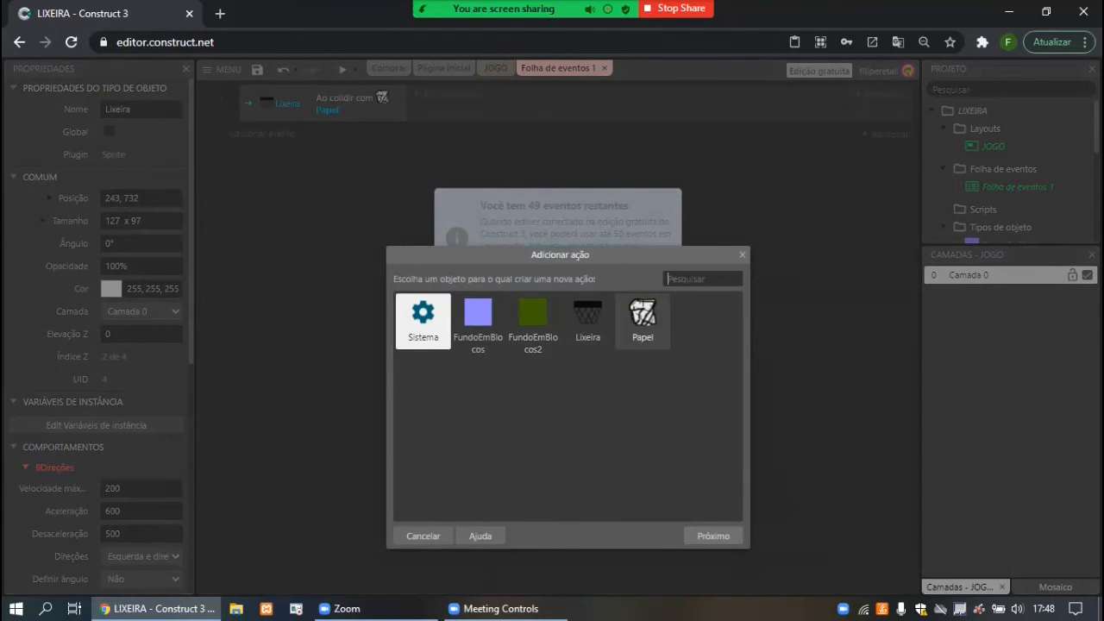
pyautogui.doubleClick(643, 319)
pyautogui.write('des')
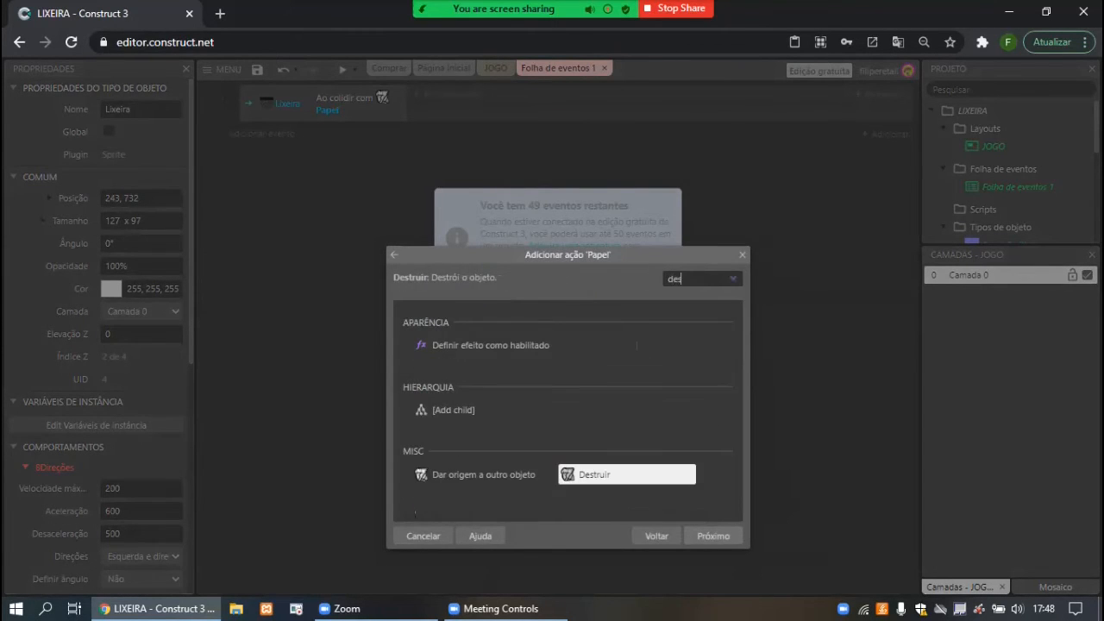
pyautogui.press('Return')
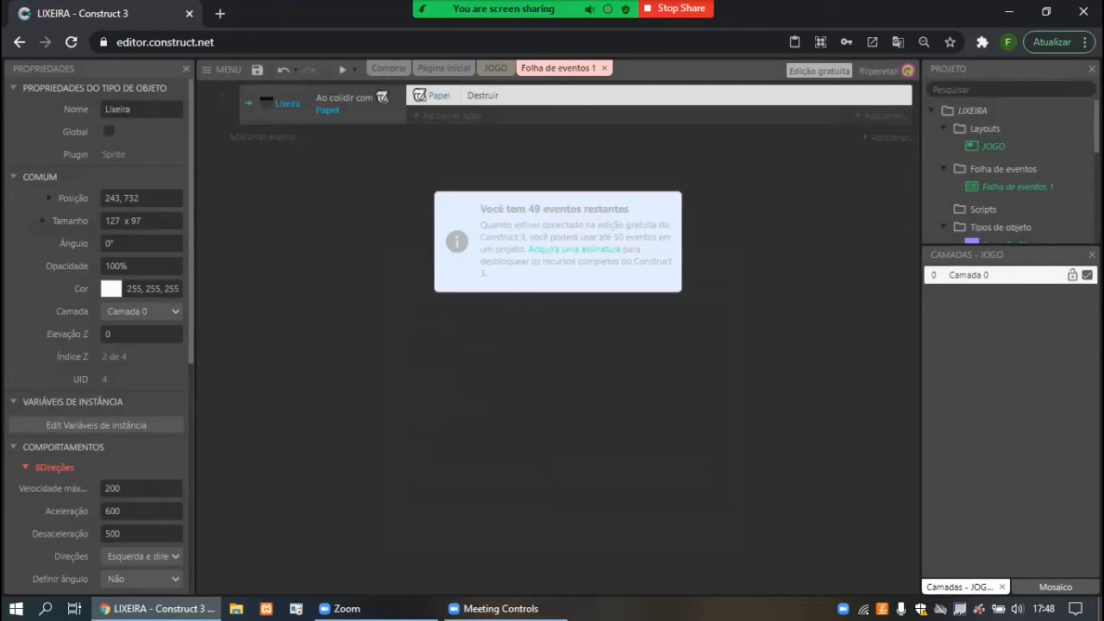
# Preview the game and move the basket into the paper to test the collision event.
pyautogui.click(342, 70)
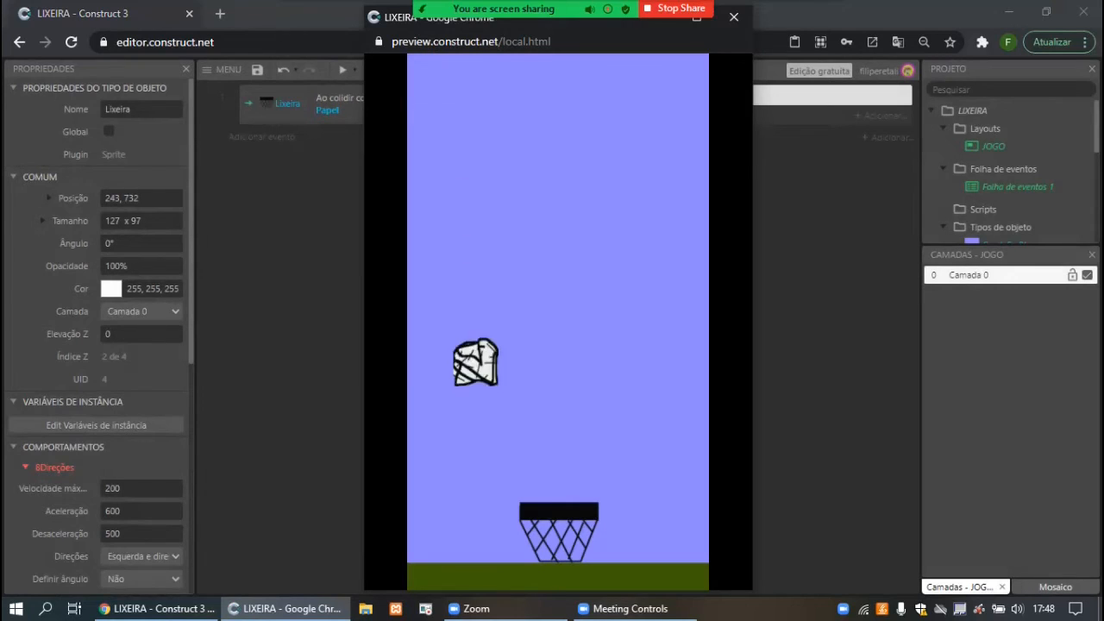
pyautogui.press('Left')
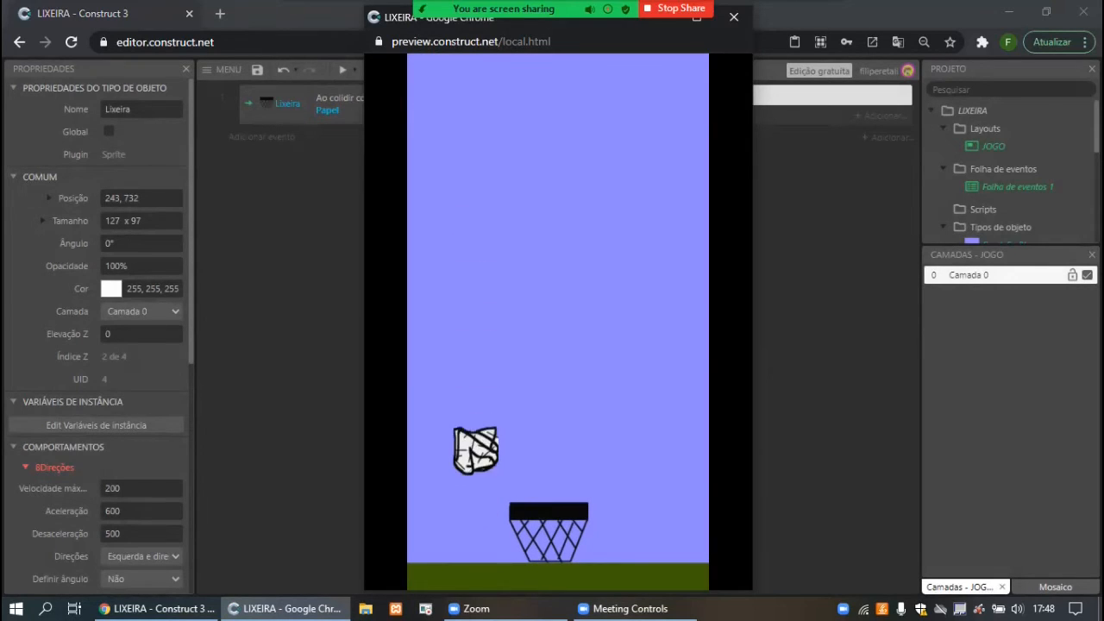
pyautogui.press('Left')
pyautogui.press('Left')
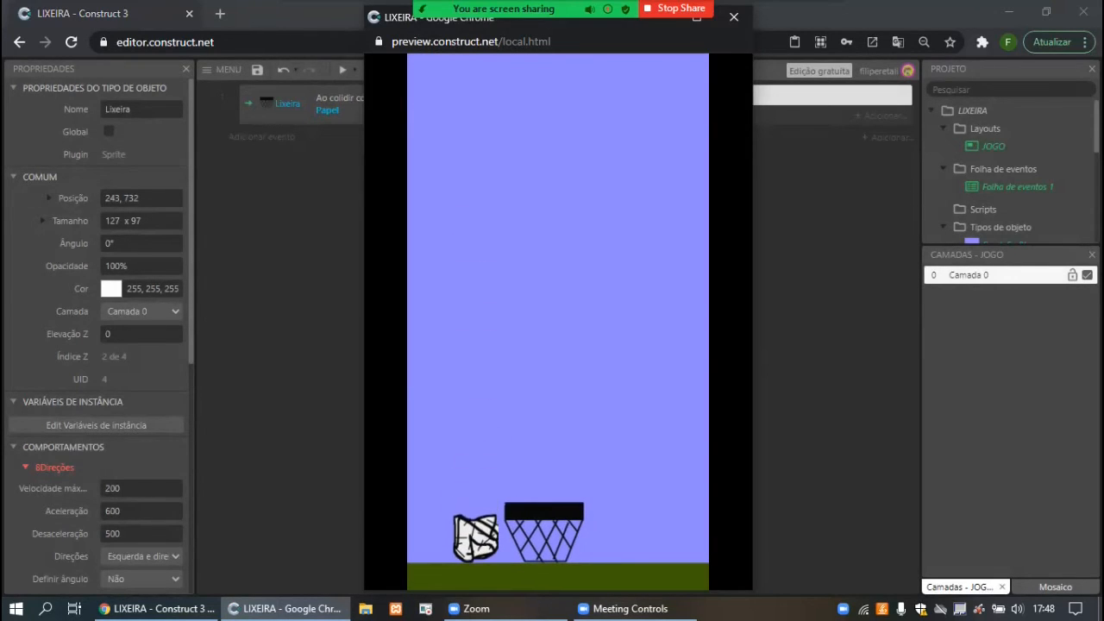
pyautogui.press('Right')
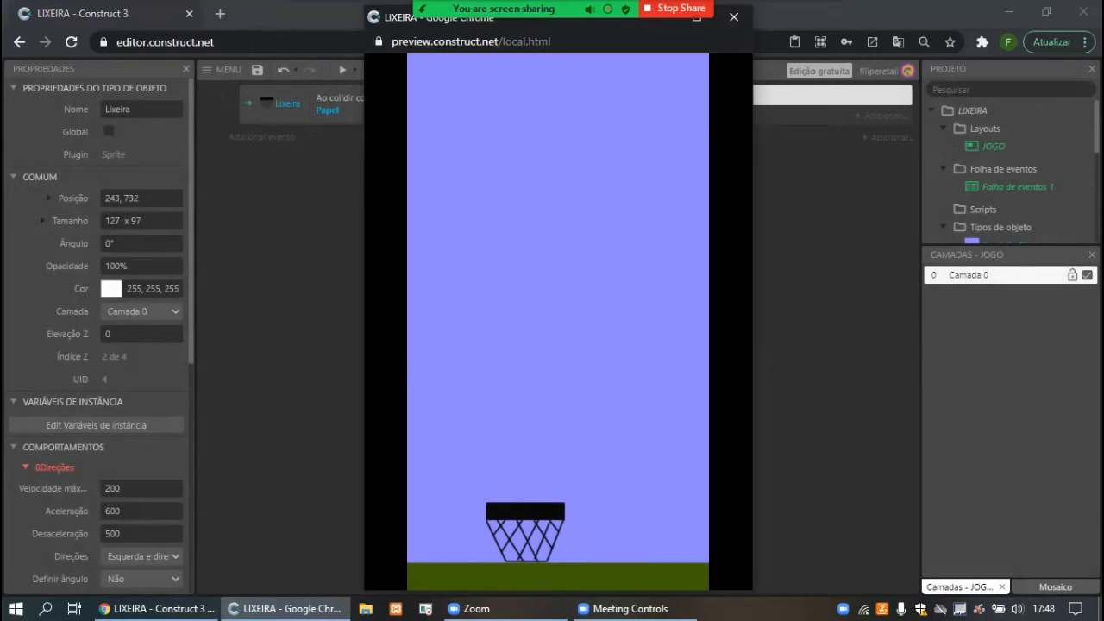
pyautogui.click(733, 17)
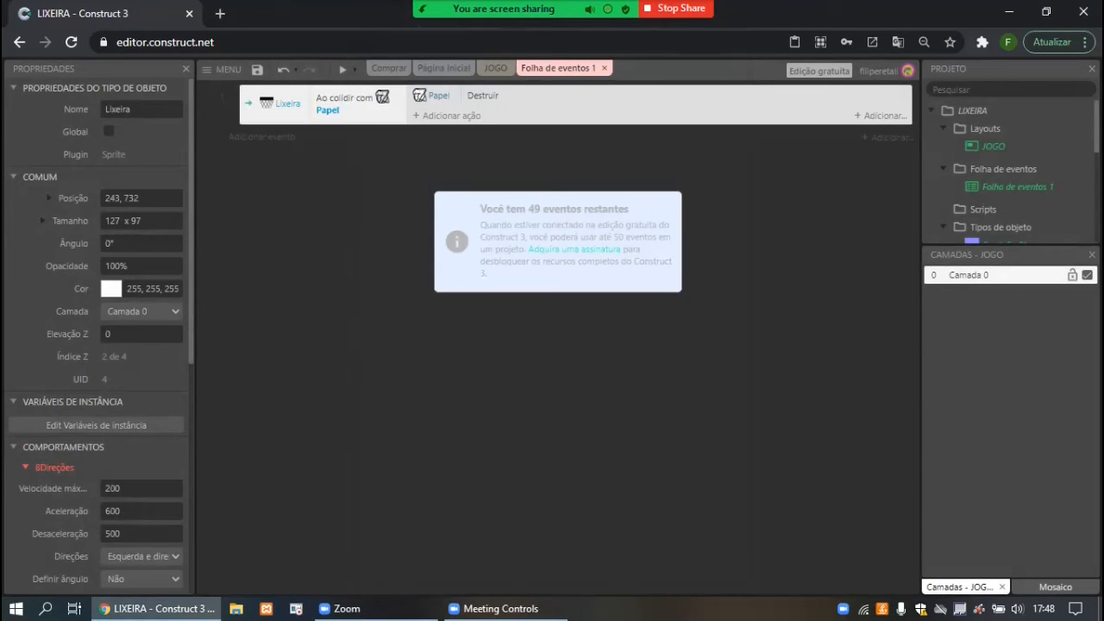
# Add the Lixeira condition Comparar Y to the existing Lixeira–Papel collision event.
pyautogui.rightClick(248, 116)
pyautogui.moveTo(298, 128)
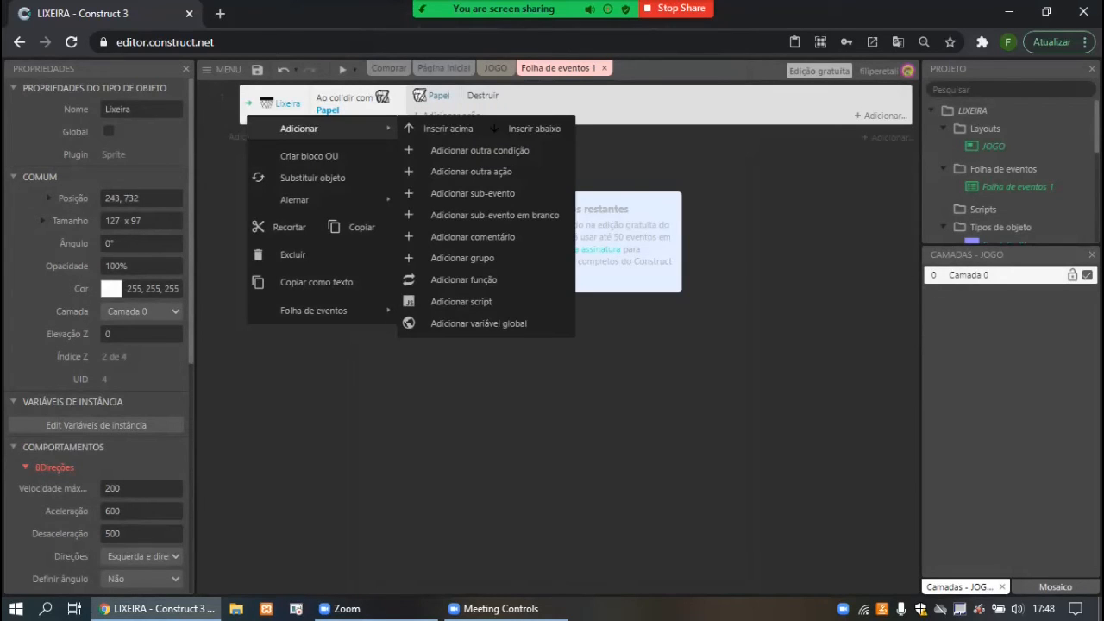
pyautogui.rightClick(250, 105)
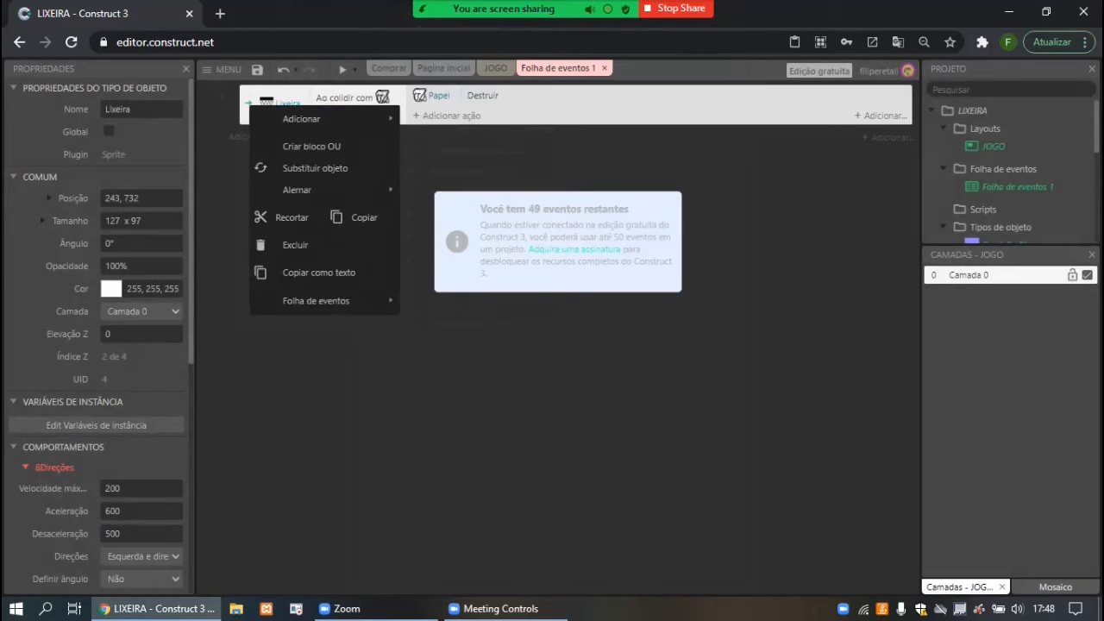
pyautogui.moveTo(301, 118)
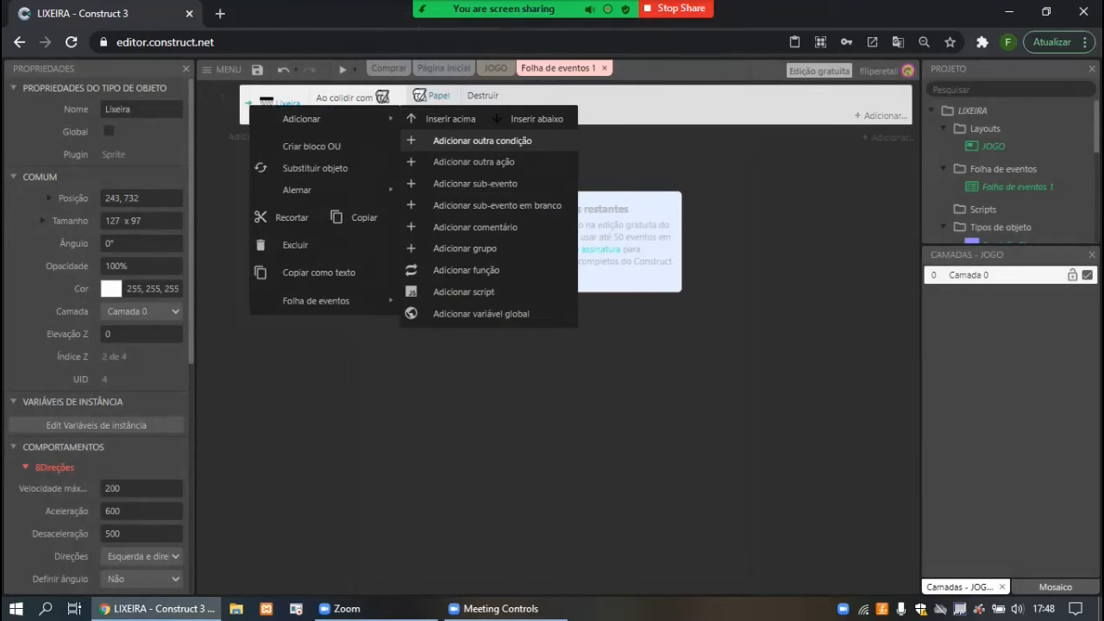
pyautogui.click(482, 140)
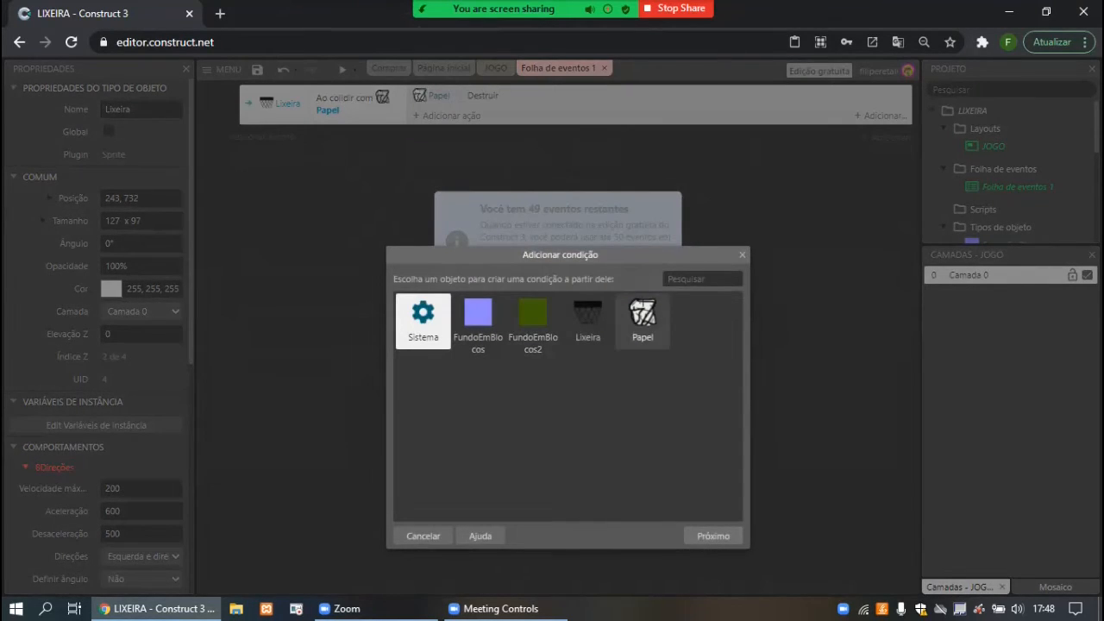
pyautogui.click(589, 322)
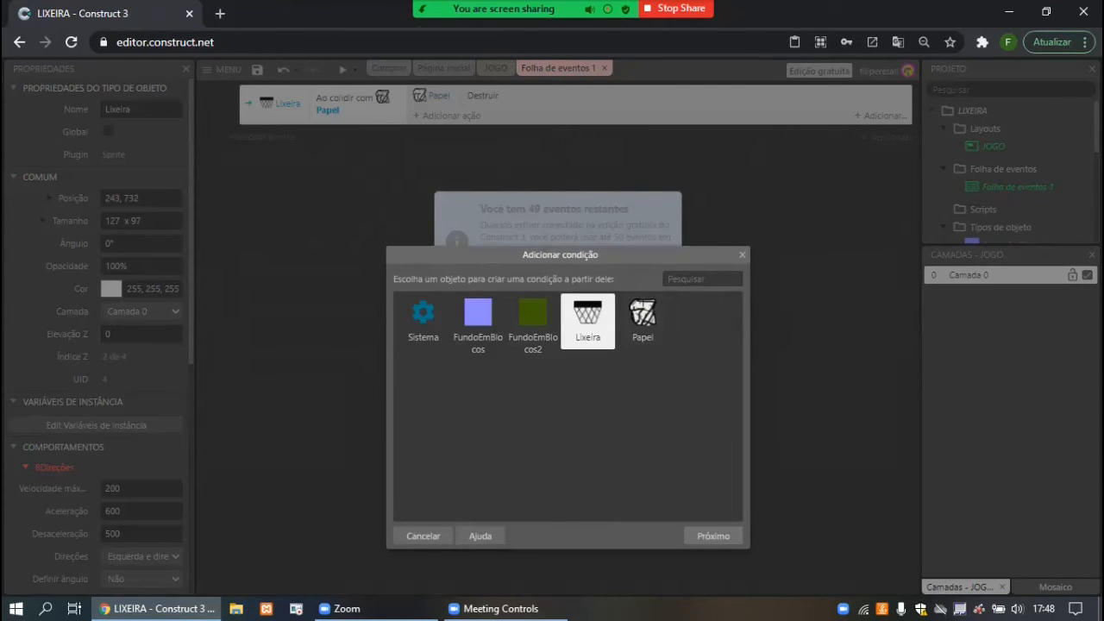
pyautogui.click(713, 535)
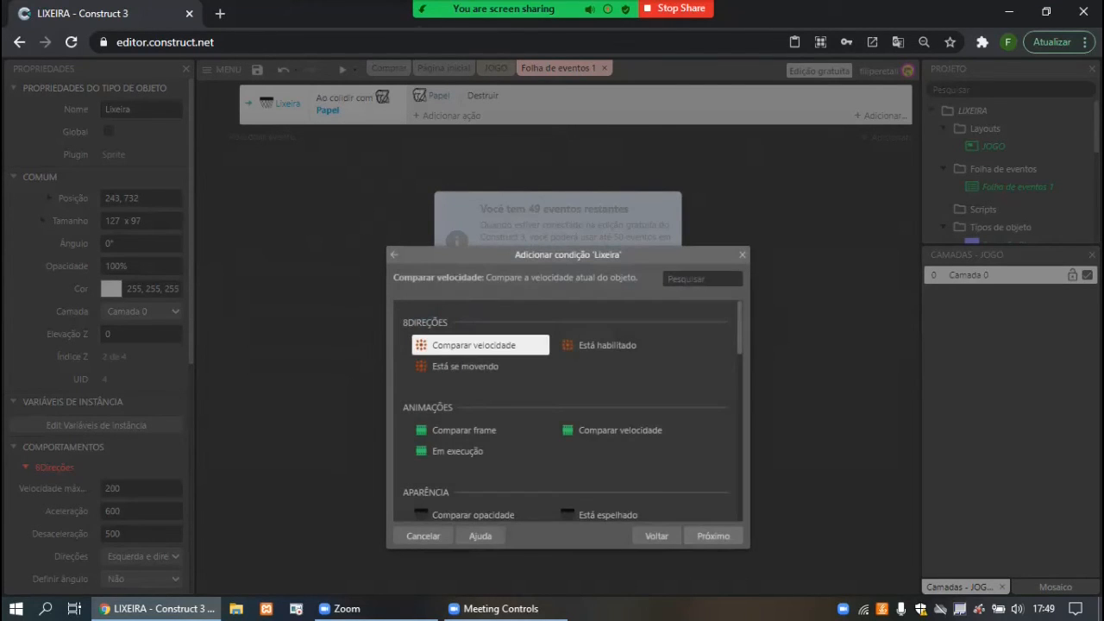
pyautogui.write('compa')
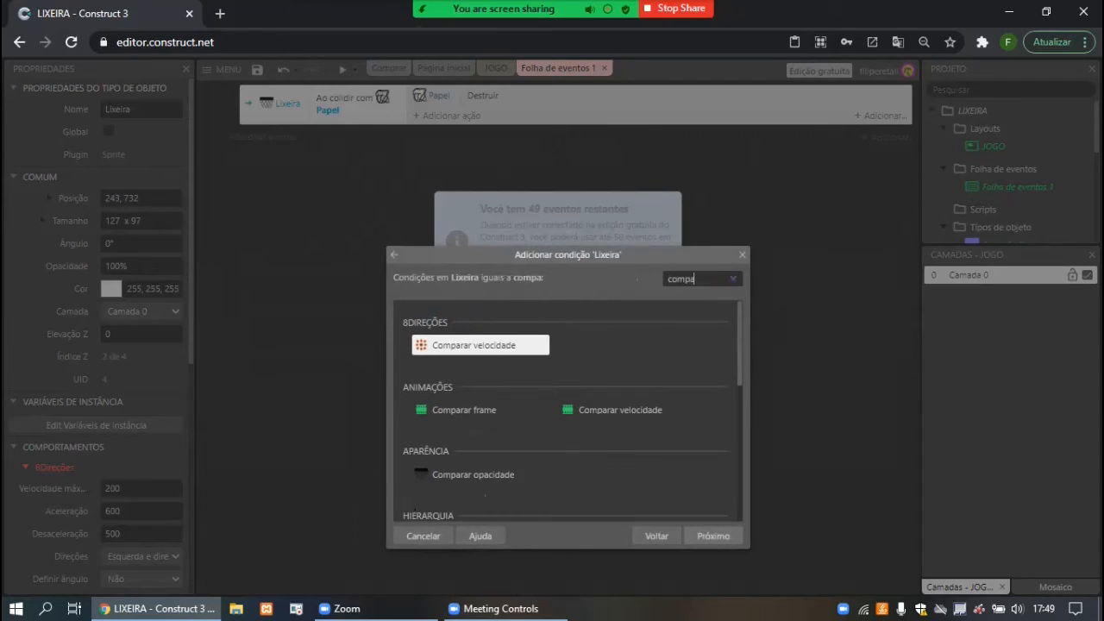
pyautogui.write('rar y')
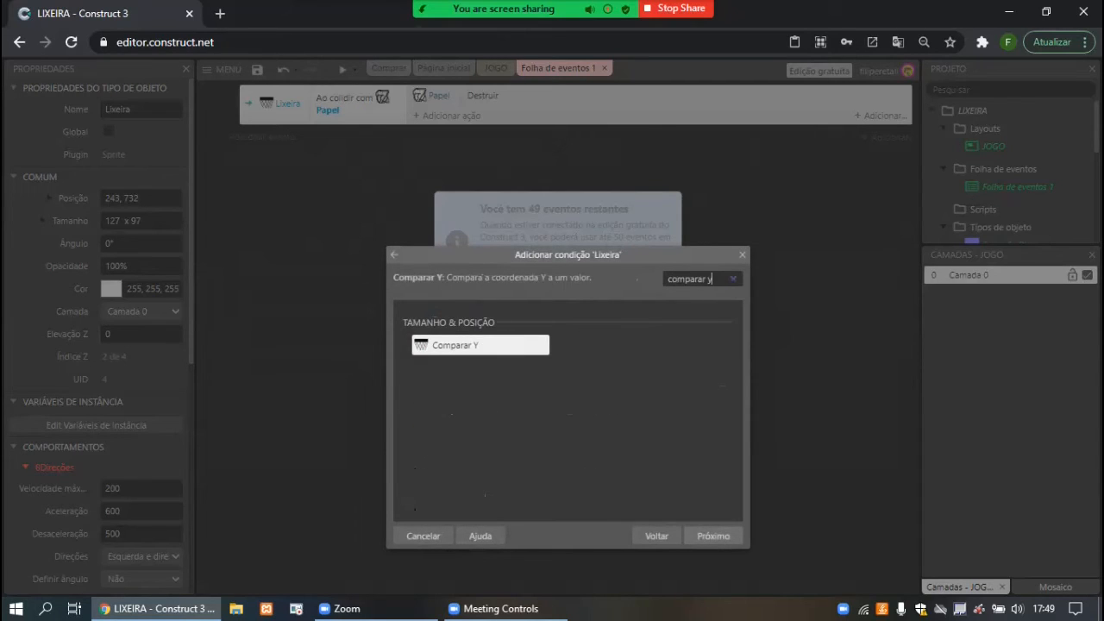
pyautogui.press('Return')
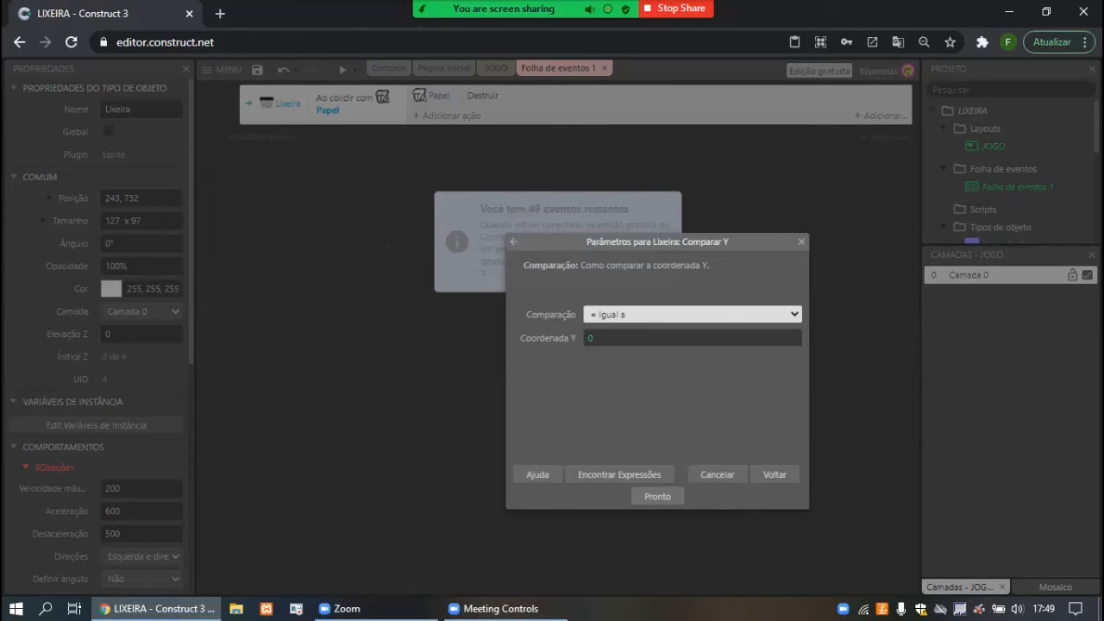
# Configure the Comparar Y condition with the comparison Maior ou igual and Papel.Y as the Y coordinate.
pyautogui.click(693, 315)
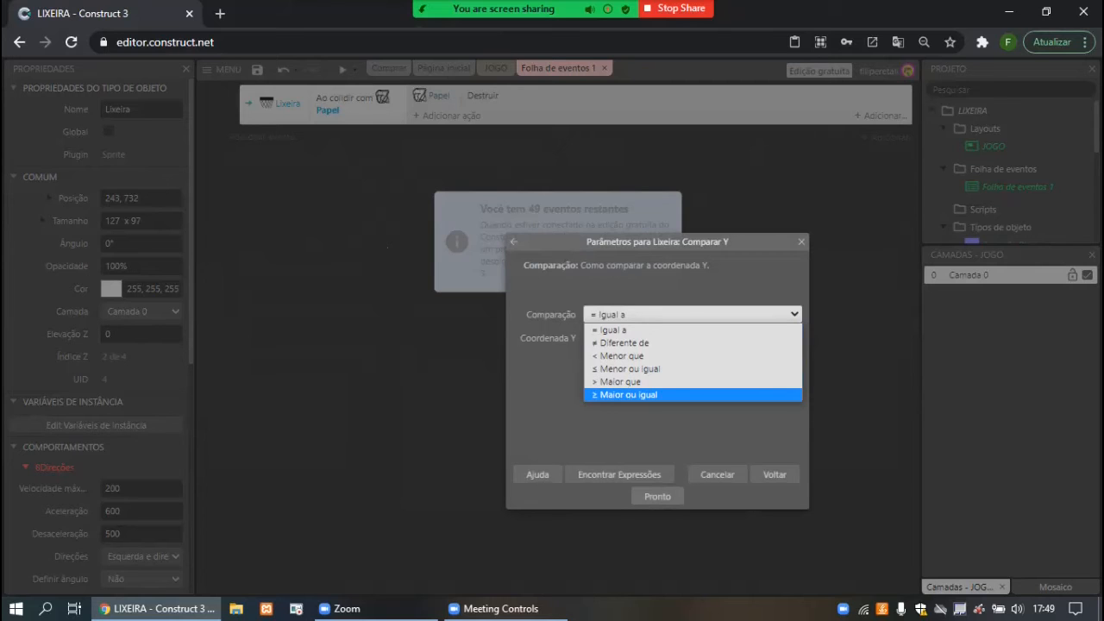
pyautogui.click(629, 395)
pyautogui.click(638, 338)
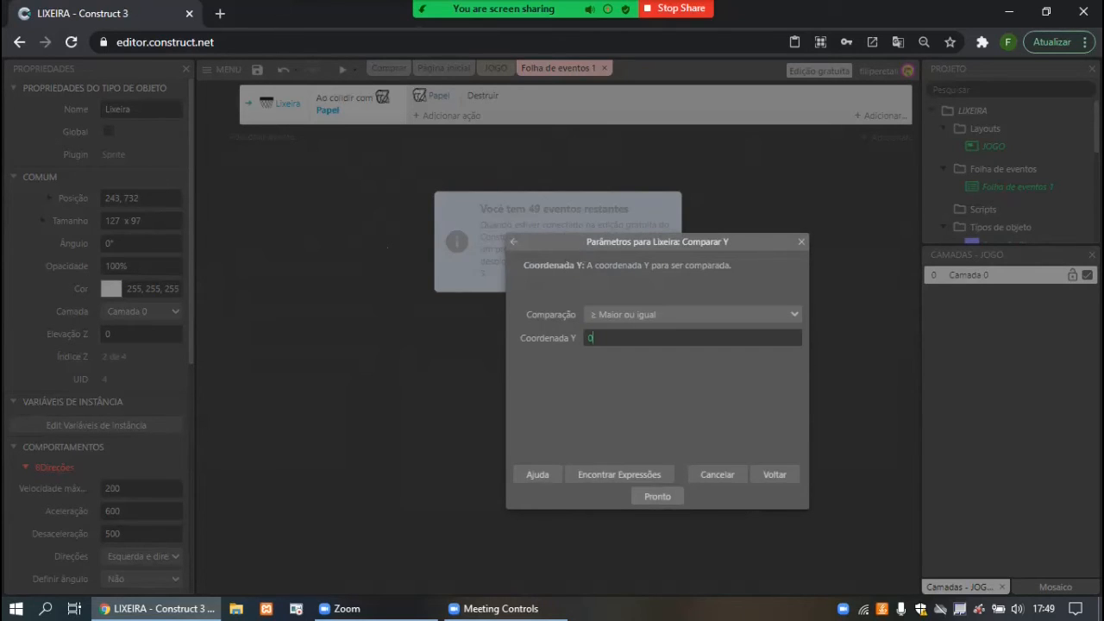
pyautogui.write('Papel.Y')
pyautogui.press('Return')
pyautogui.click(657, 496)
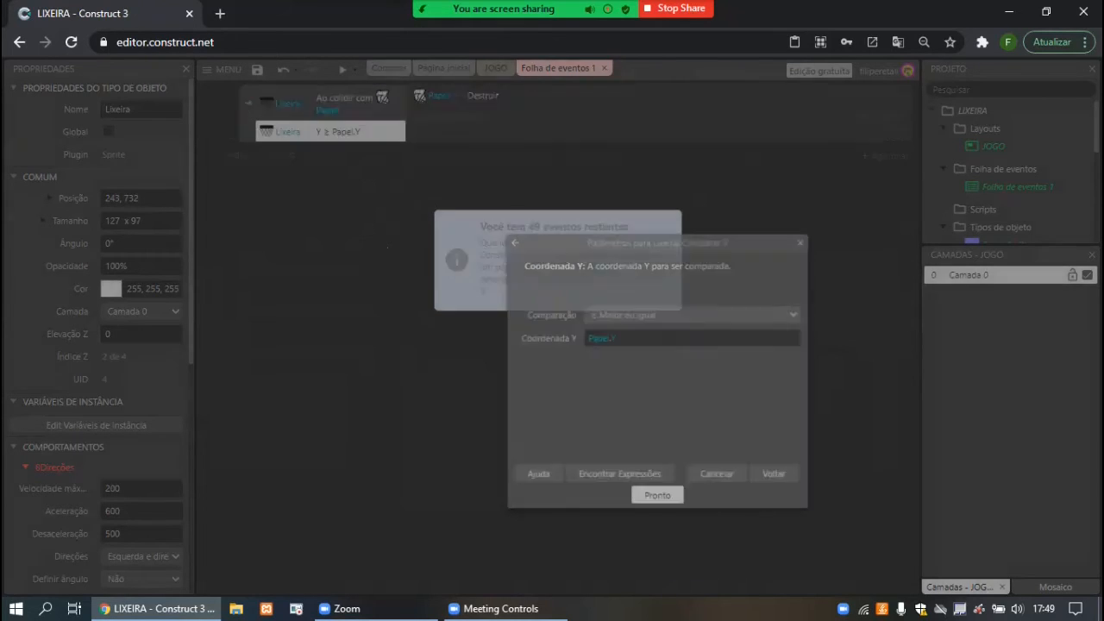
# Preview the game, move the basket left to test the new Y condition, and close the preview.
pyautogui.click(342, 69)
pyautogui.press('Left')
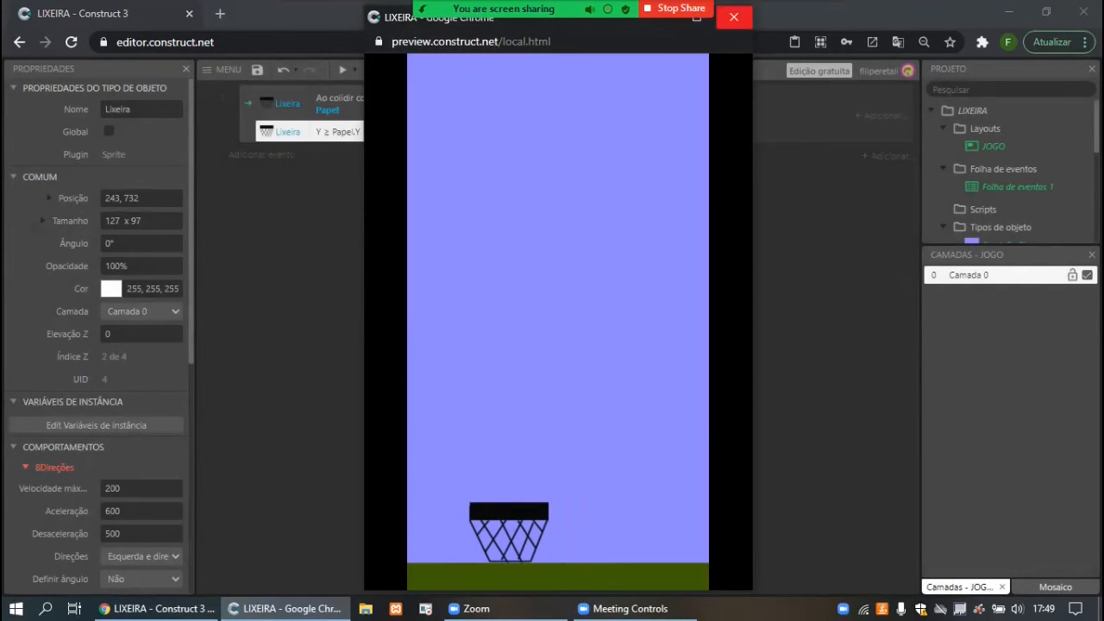
pyautogui.click(733, 17)
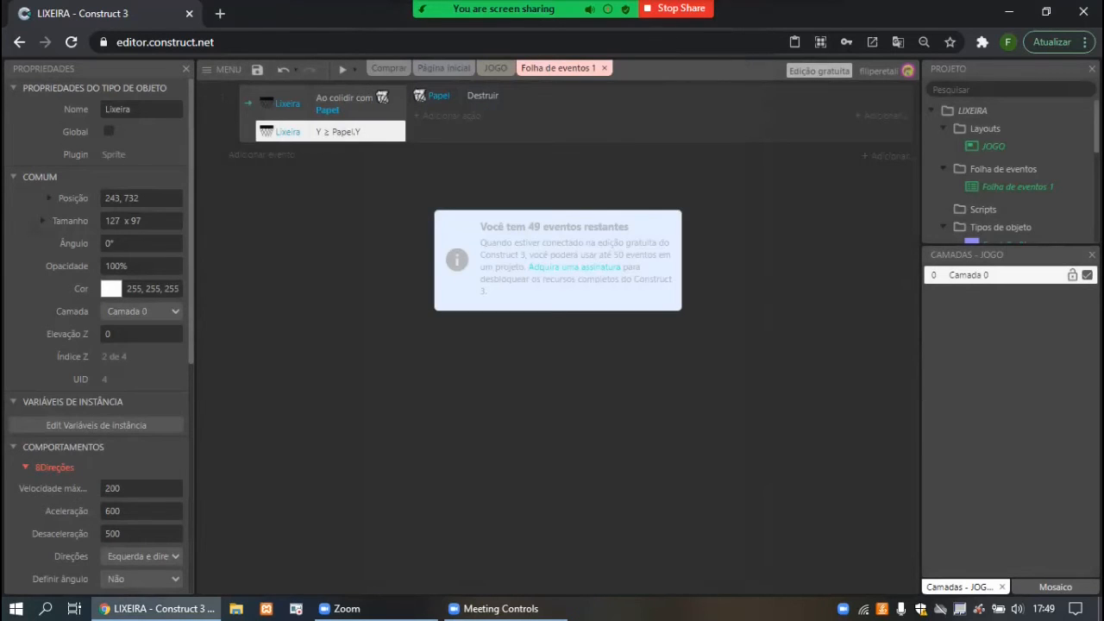
# Create a new event with the Sistema condition A cada X segundos and an interval of 1.5 seconds.
pyautogui.press('c')
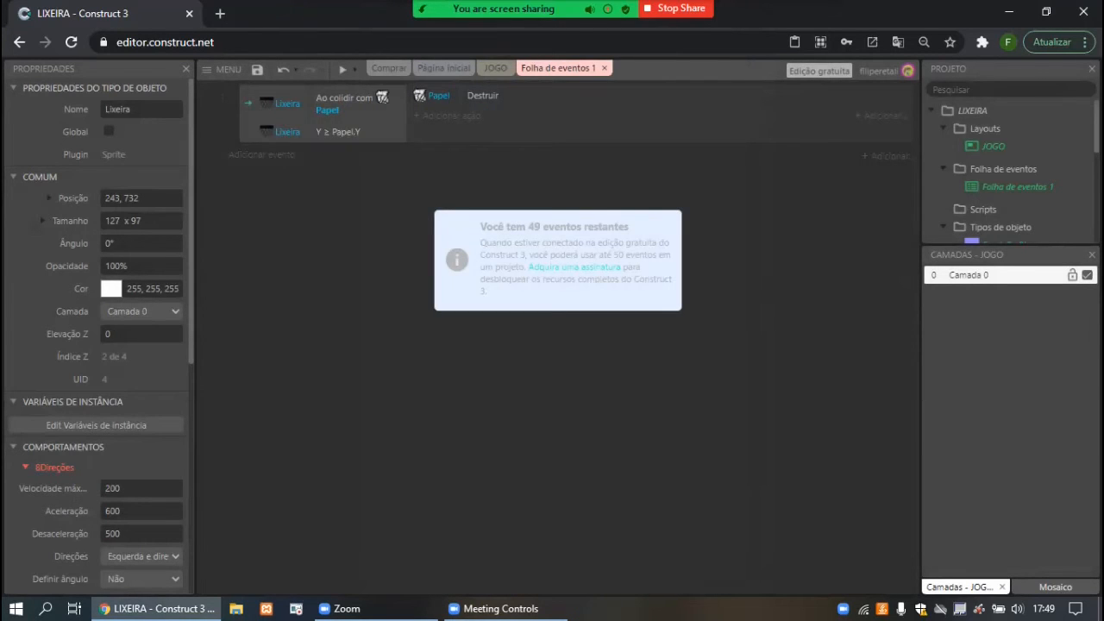
pyautogui.press('Return')
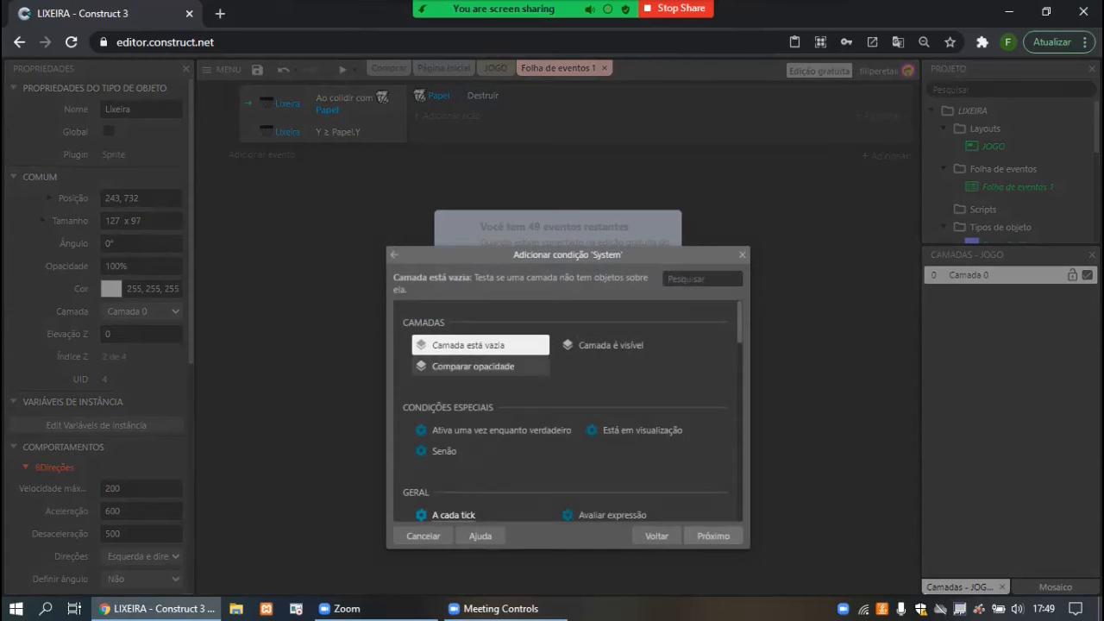
pyautogui.scroll(-6, 481, 371)
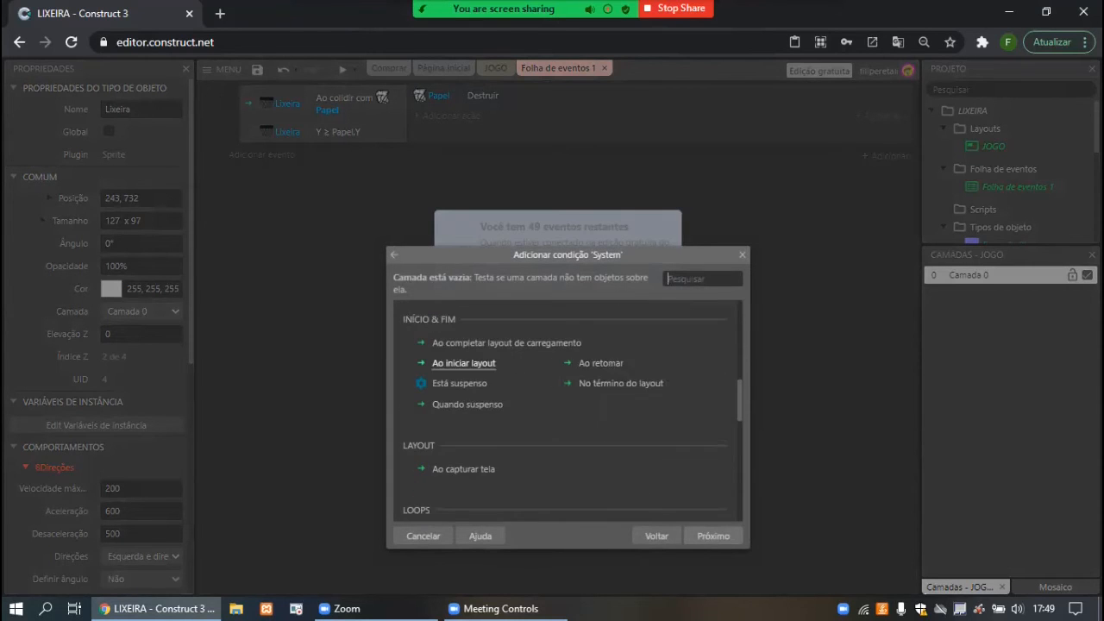
pyautogui.scroll(-4, 481, 371)
pyautogui.scroll(-3, 481, 360)
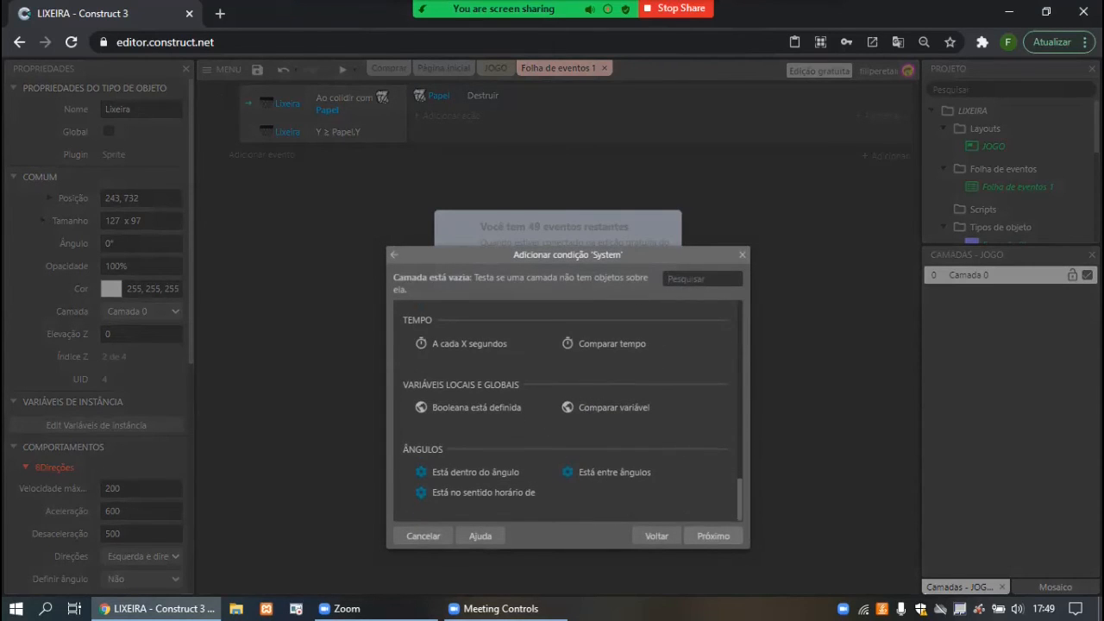
pyautogui.doubleClick(481, 344)
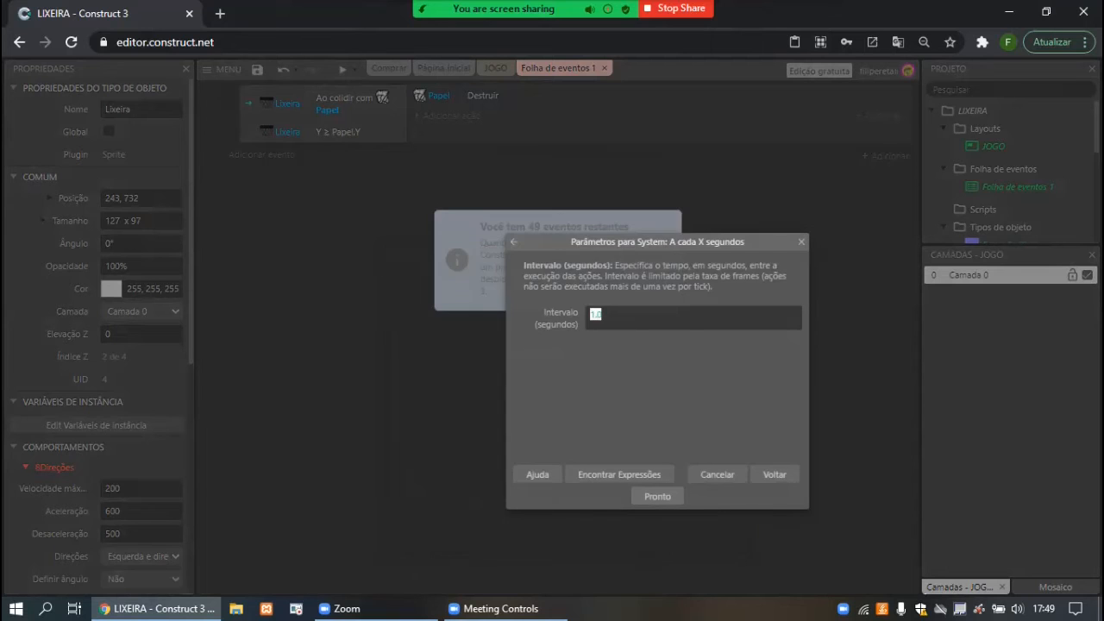
pyautogui.write('1.5')
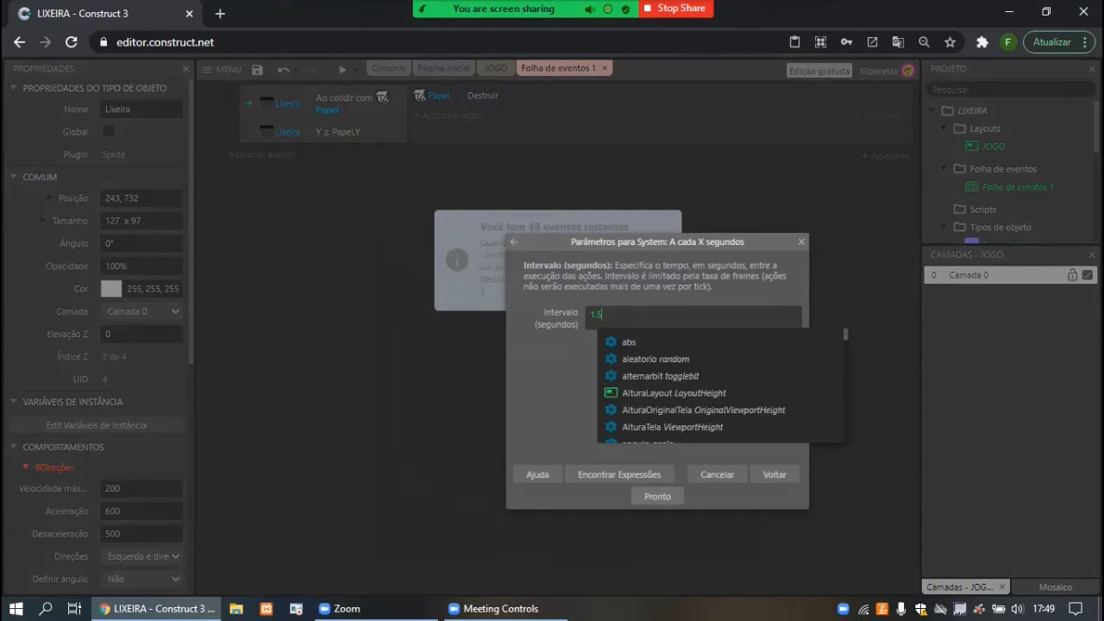
pyautogui.click(658, 496)
# Add the Sistema action Criar objeto to the 1.5-second event, choosing Papel as the object to create.
pyautogui.click(451, 154)
pyautogui.press('Return')
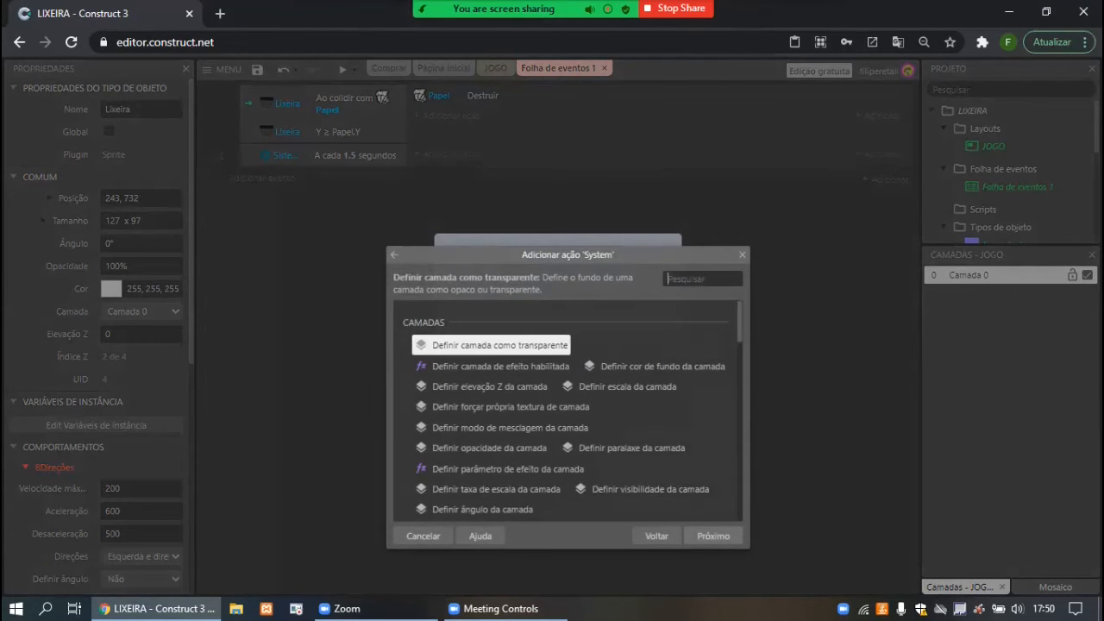
pyautogui.write('cr')
pyautogui.doubleClick(481, 345)
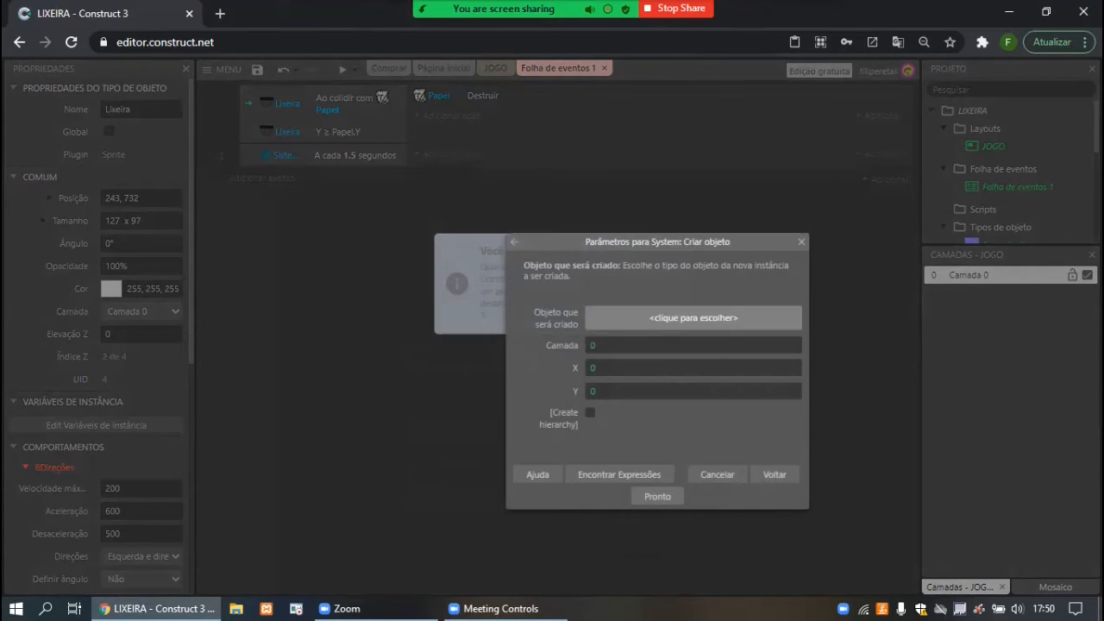
pyautogui.click(692, 318)
pyautogui.click(561, 319)
pyautogui.doubleClick(561, 319)
# Set the created Papel's position to X random(20,400) and Y 20, and finish the action.
pyautogui.click(647, 377)
pyautogui.press('BackSpace')
pyautogui.write('rand')
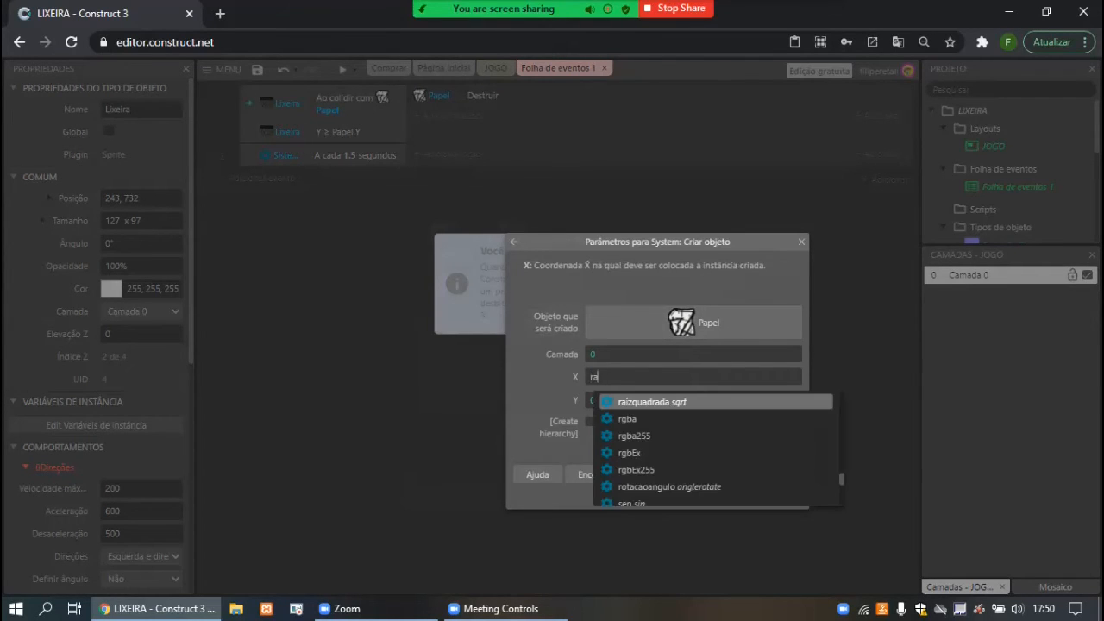
pyautogui.press('BackSpace')
pyautogui.press('BackSpace')
pyautogui.press('BackSpace')
pyautogui.press('BackSpace')
pyautogui.write('ale')
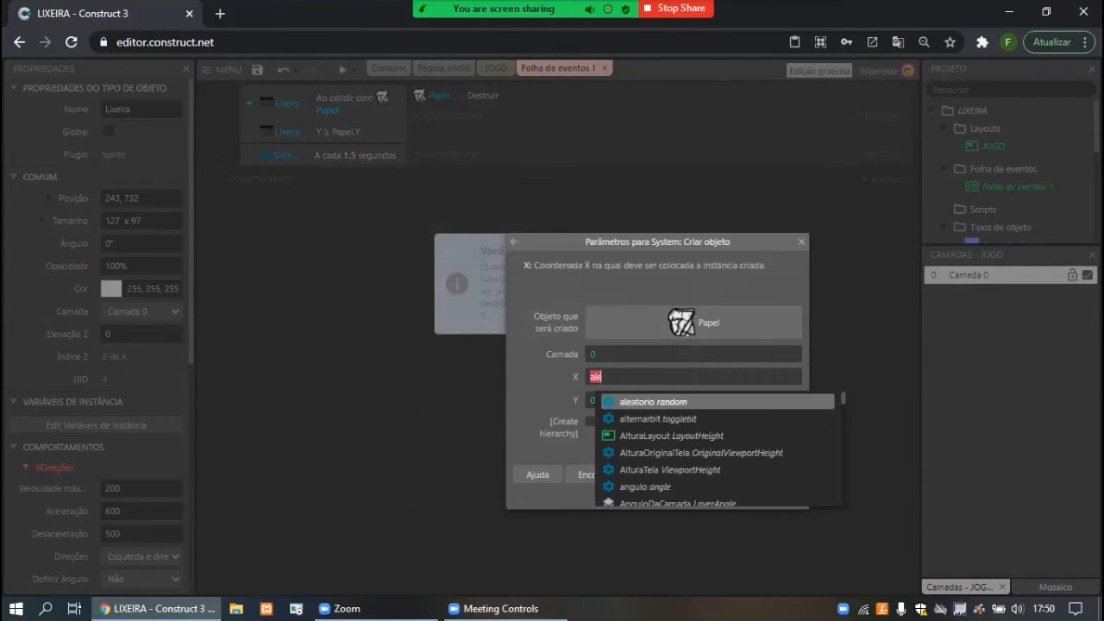
pyautogui.press('Tab')
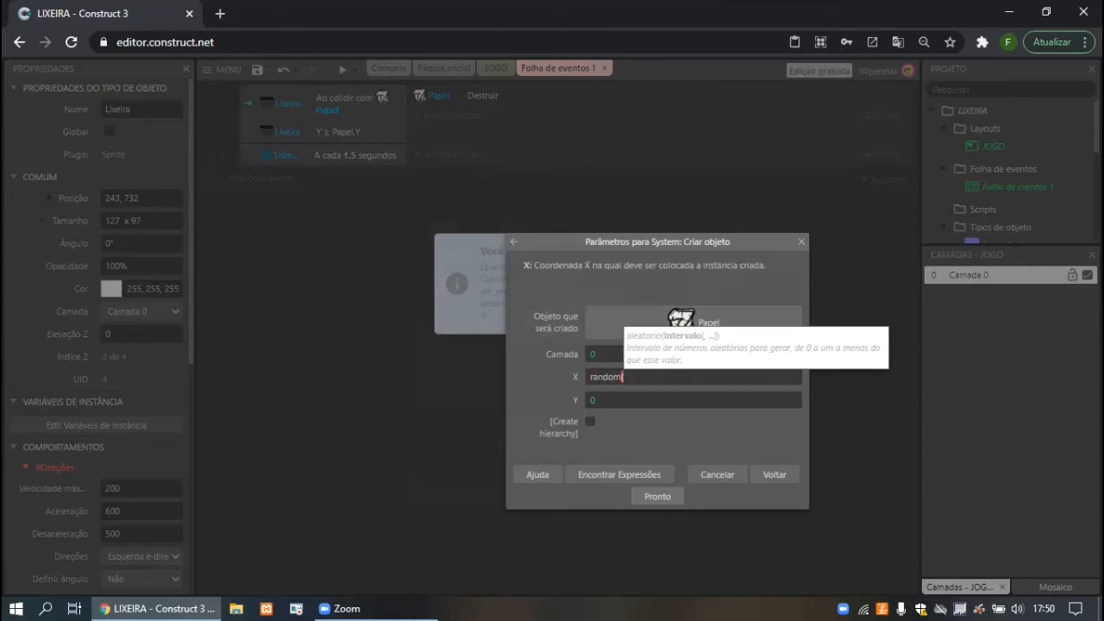
pyautogui.write('(20,400)')
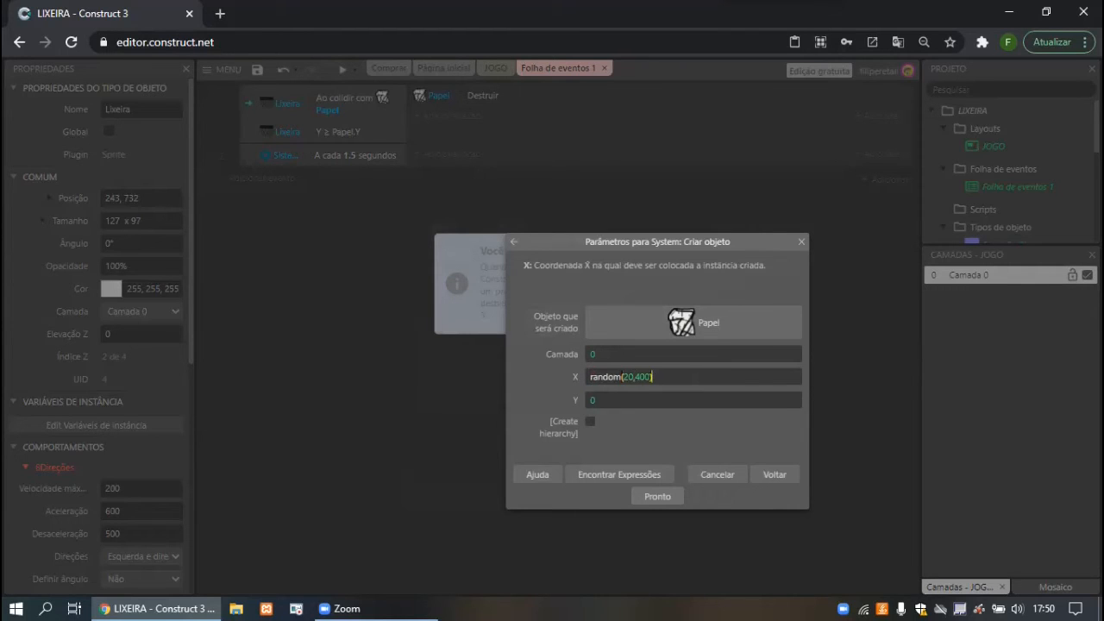
pyautogui.press('Tab')
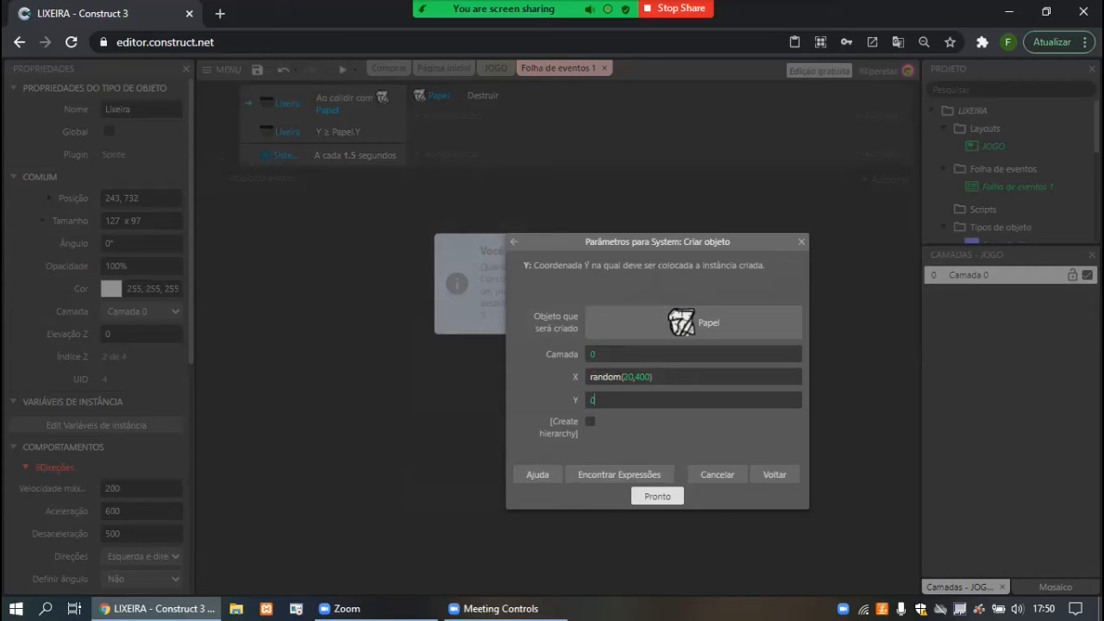
pyautogui.write('20')
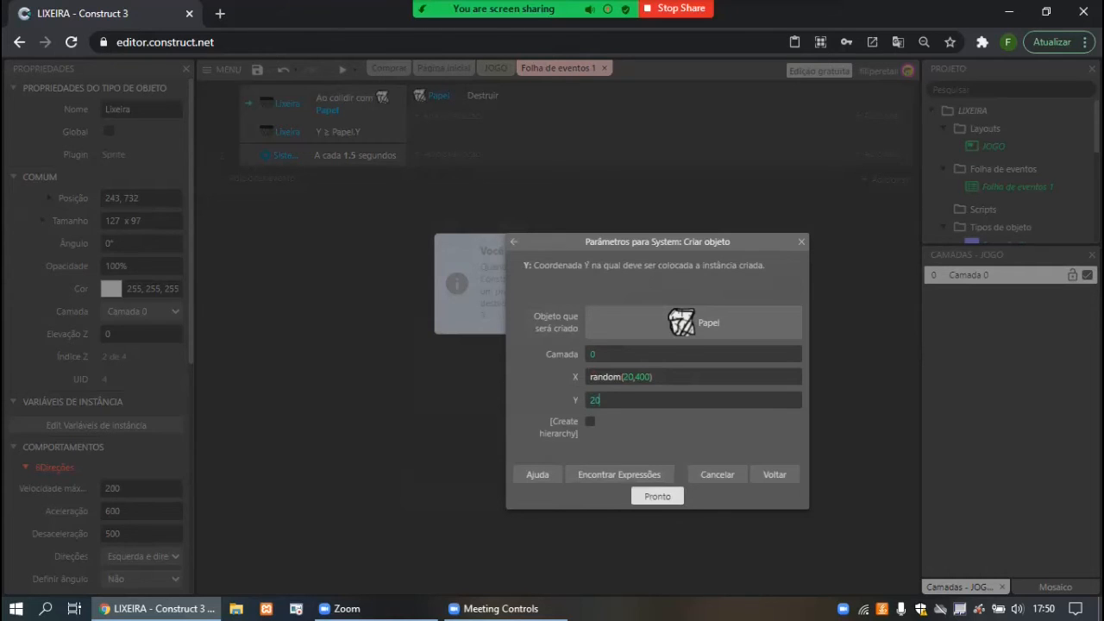
pyautogui.press('Return')
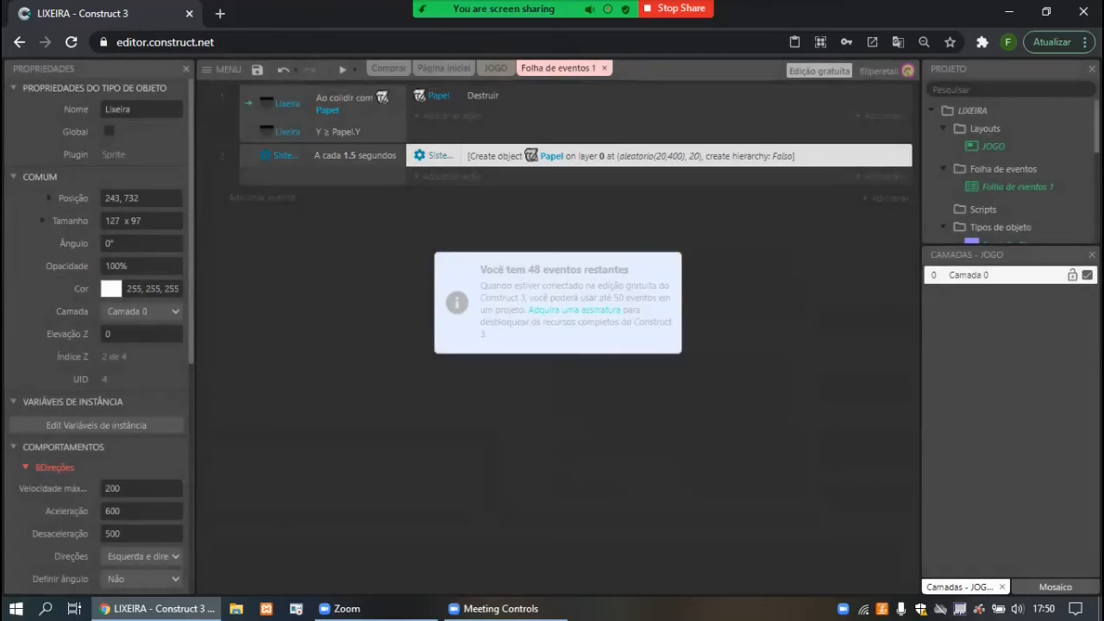
# Preview the game and move the basket left and right to test catching the repeatedly spawned papers.
pyautogui.click(342, 70)
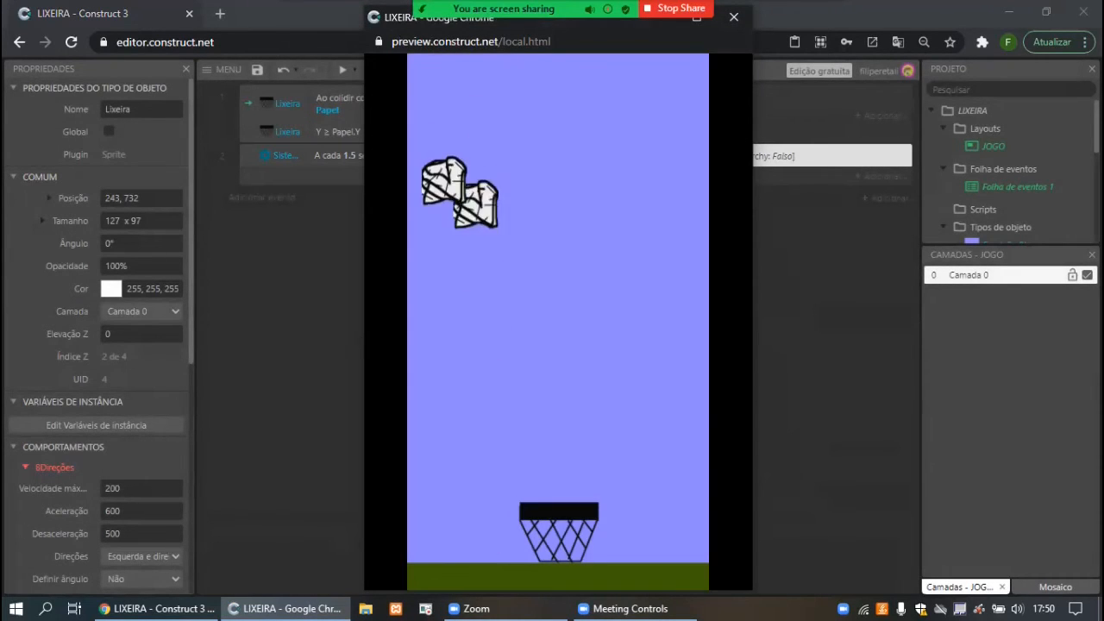
pyautogui.press('Left')
pyautogui.press('Left')
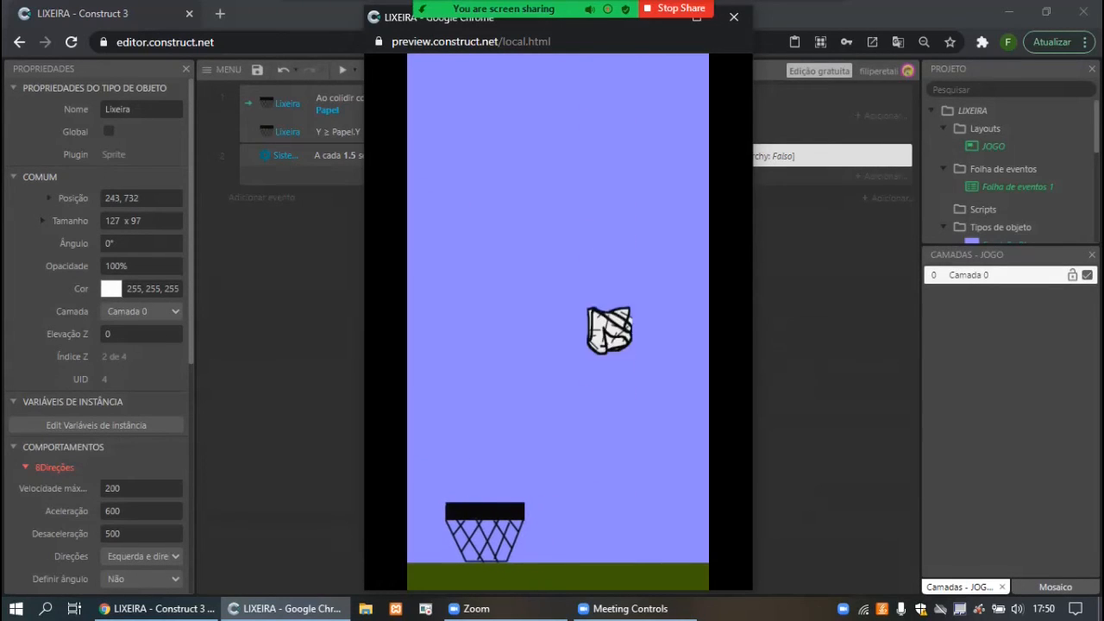
pyautogui.press('Right')
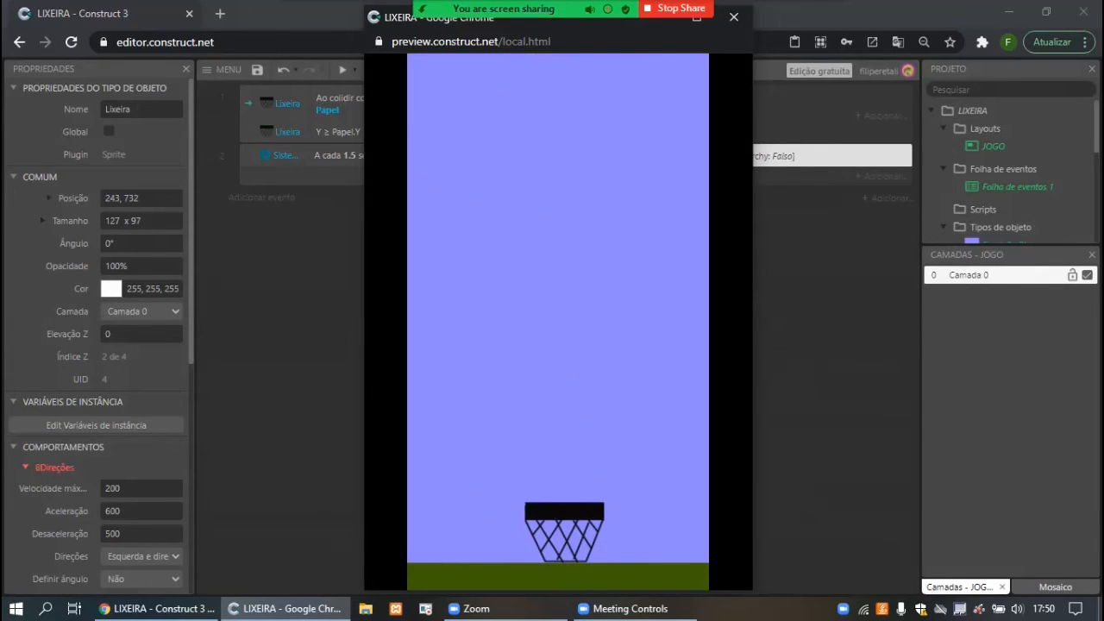
pyautogui.press('Left')
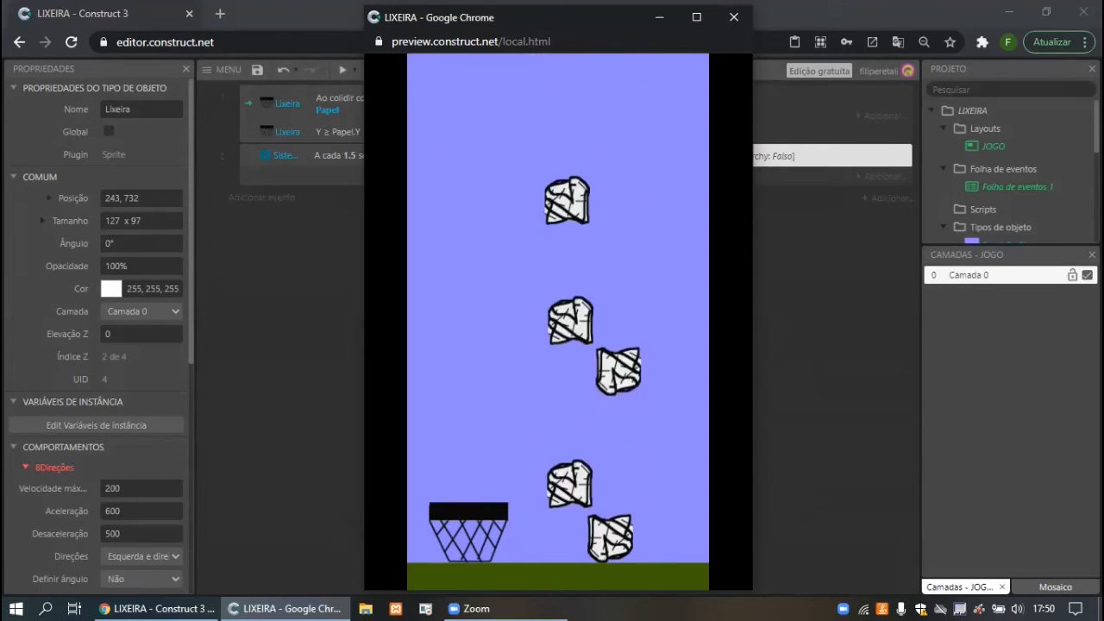
pyautogui.press('Right')
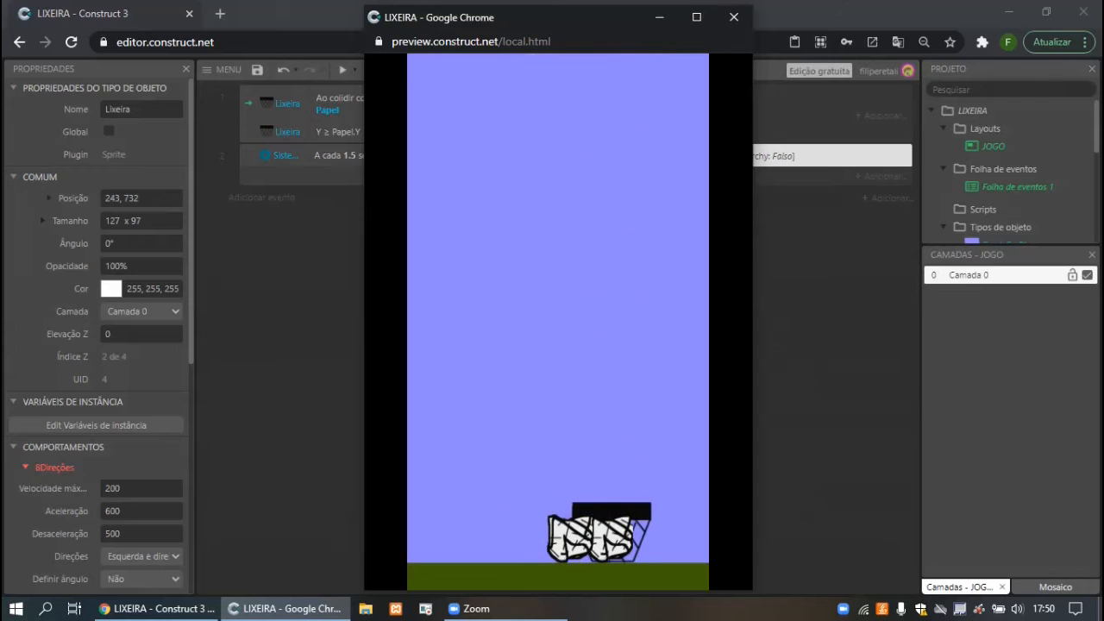
pyautogui.press('Left')
pyautogui.press('Right')
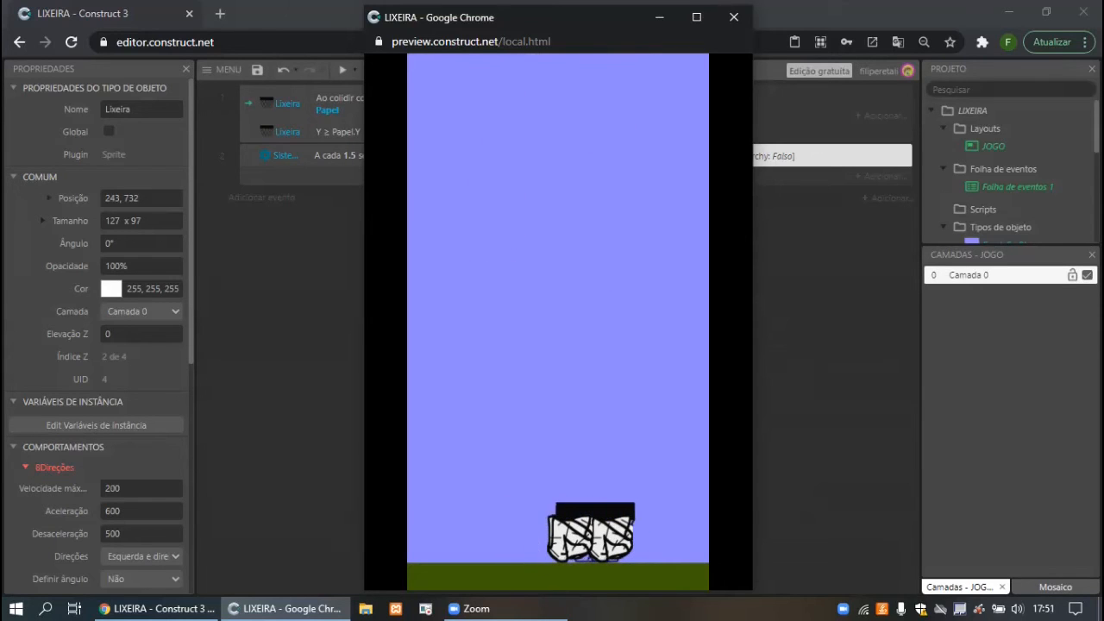
# Keep moving the basket toward the newly spawned papers in the running preview, and close the preview window.
pyautogui.press('Left')
pyautogui.press('Right')
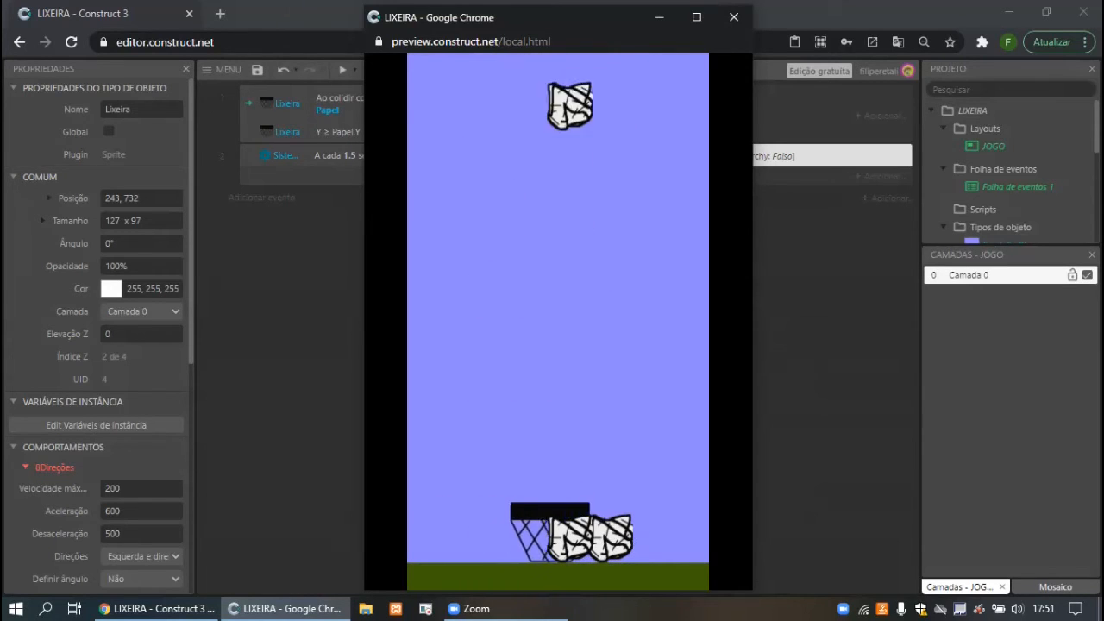
pyautogui.press('Left')
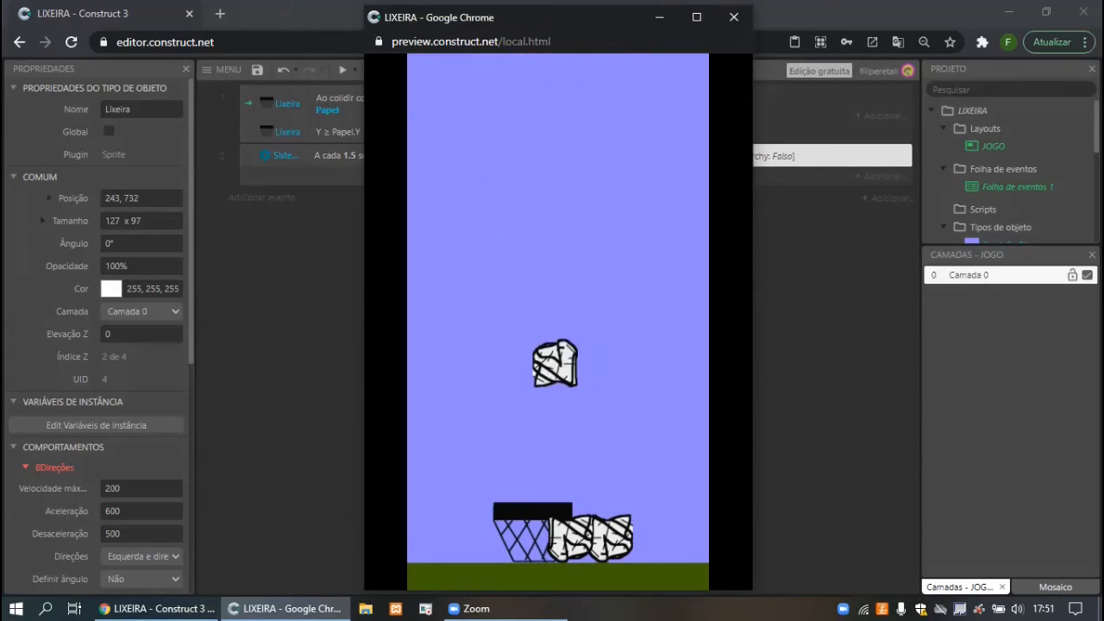
pyautogui.press('Left')
pyautogui.press('Right')
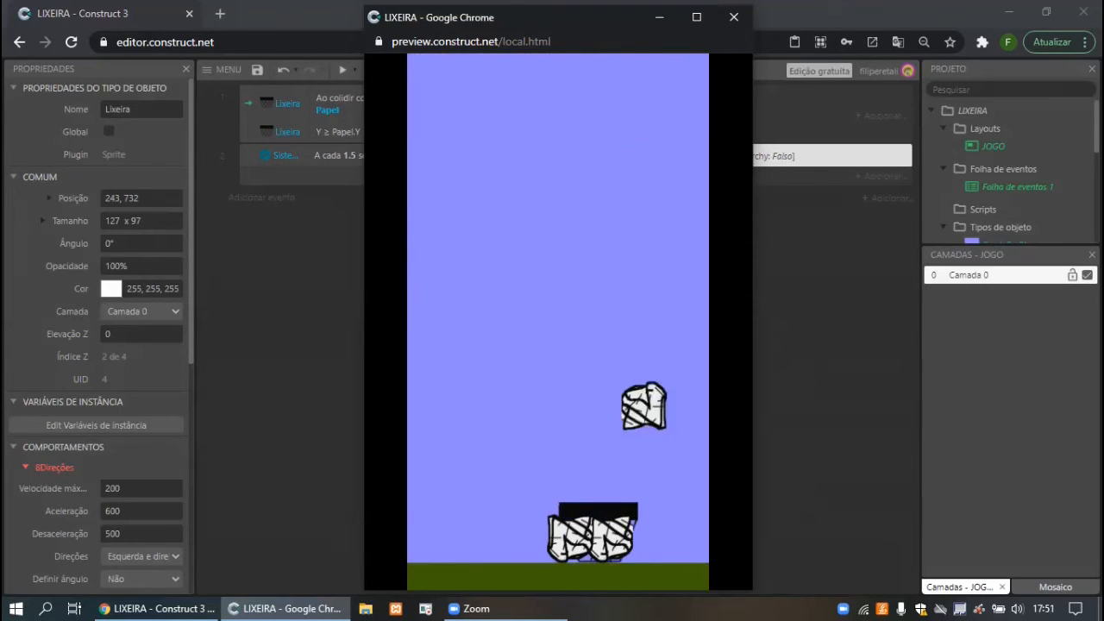
pyautogui.press('Right')
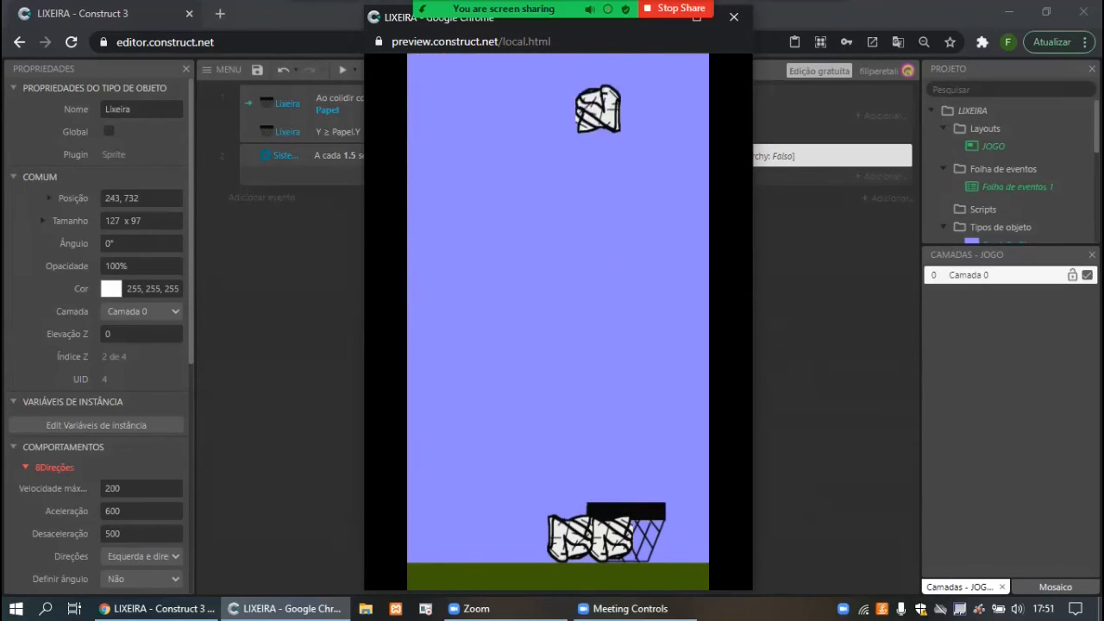
pyautogui.click(734, 17)
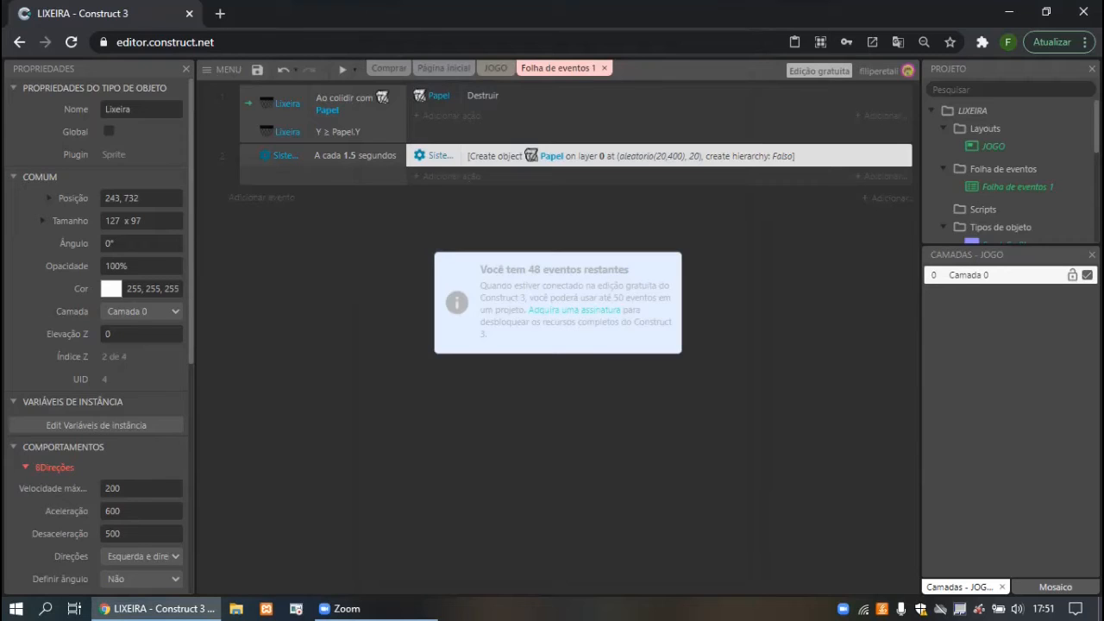
# Add a layer on top of Camada 0 in the JOGO layout and name it Cam_placar.
pyautogui.click(493, 67)
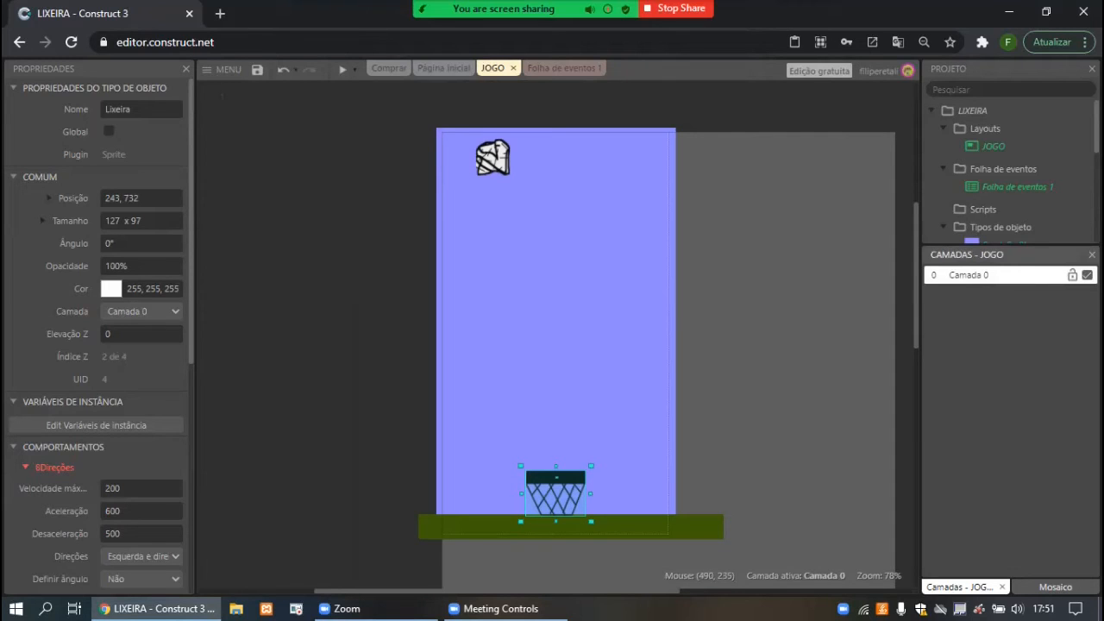
pyautogui.rightClick(968, 275)
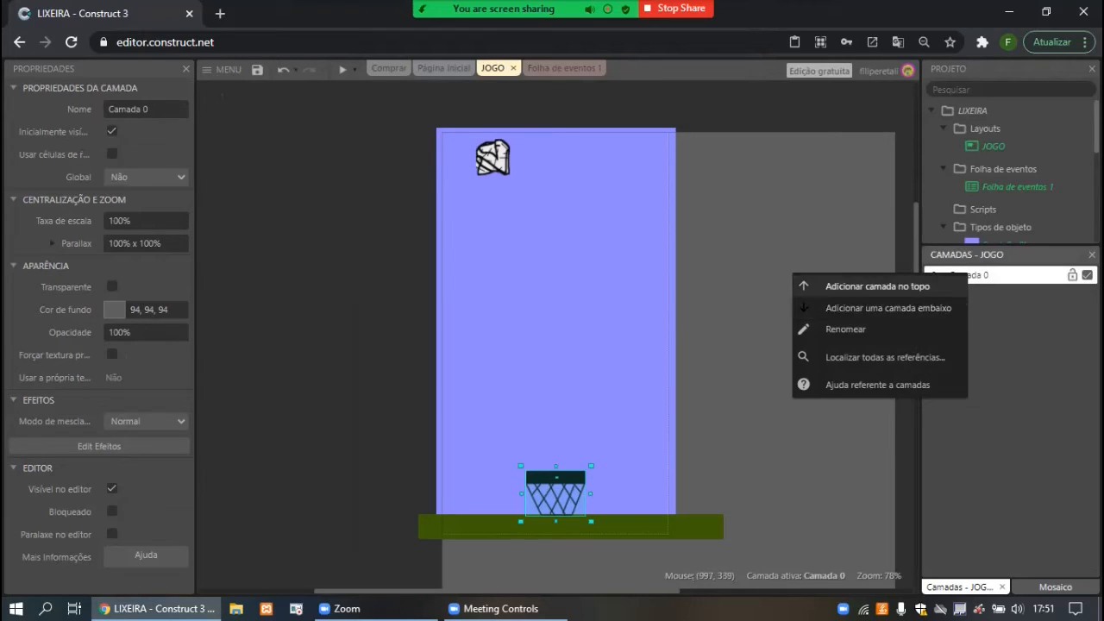
pyautogui.click(877, 285)
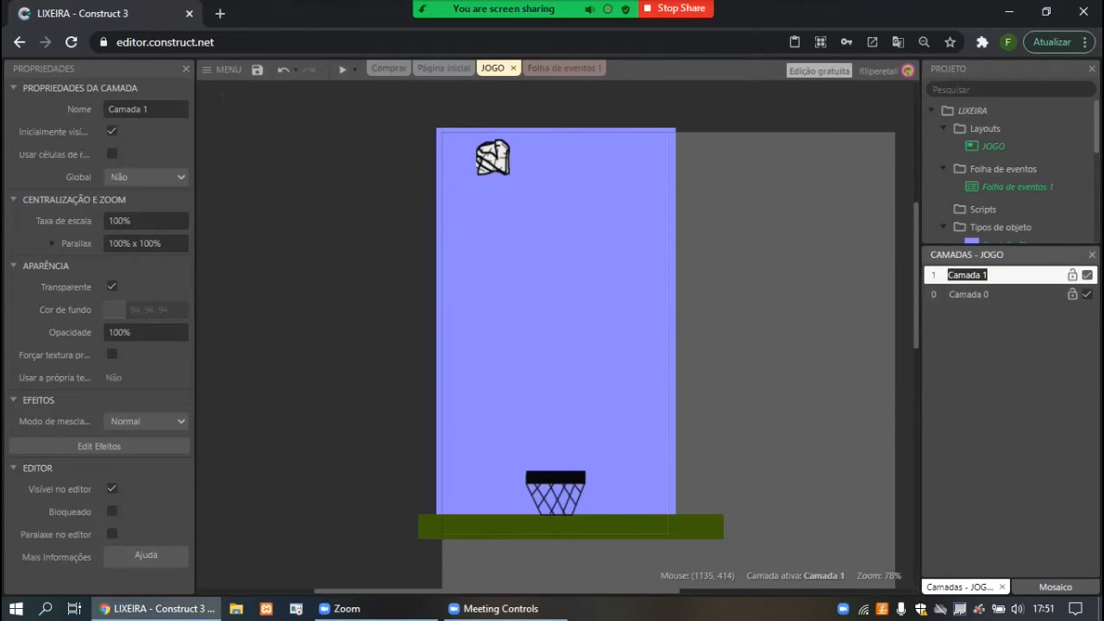
pyautogui.write('plac')
pyautogui.write('ar')
pyautogui.write('Cam')
pyautogui.write('_')
pyautogui.press('Return')
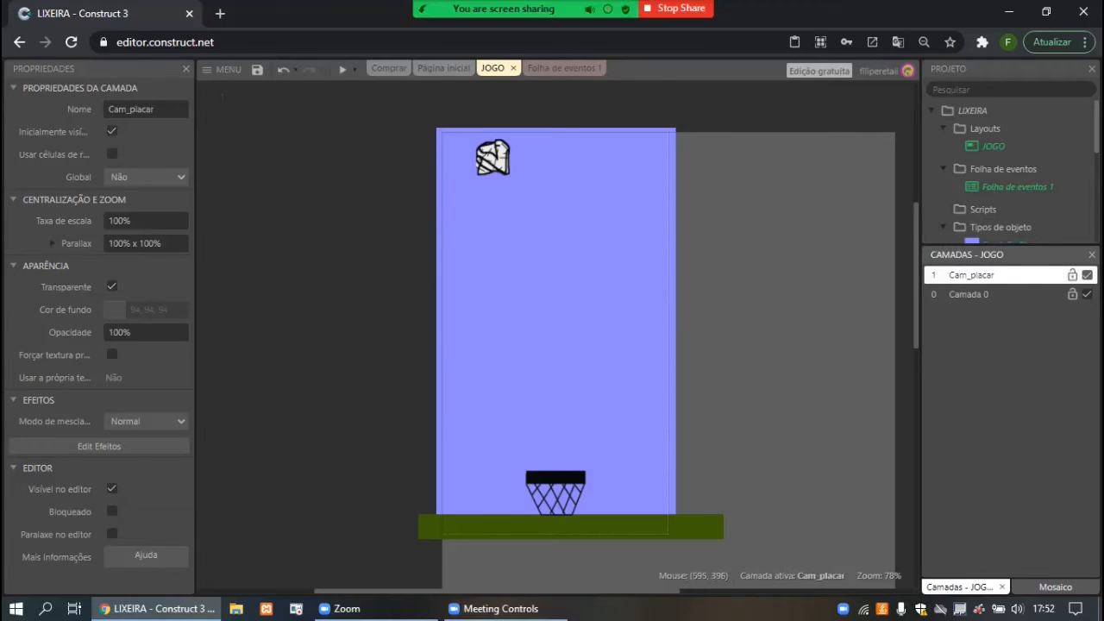
# Insert a new Sprite object on the Cam_placar layer near the layout's upper edge, at about 215, 62.
pyautogui.click(724, 319)
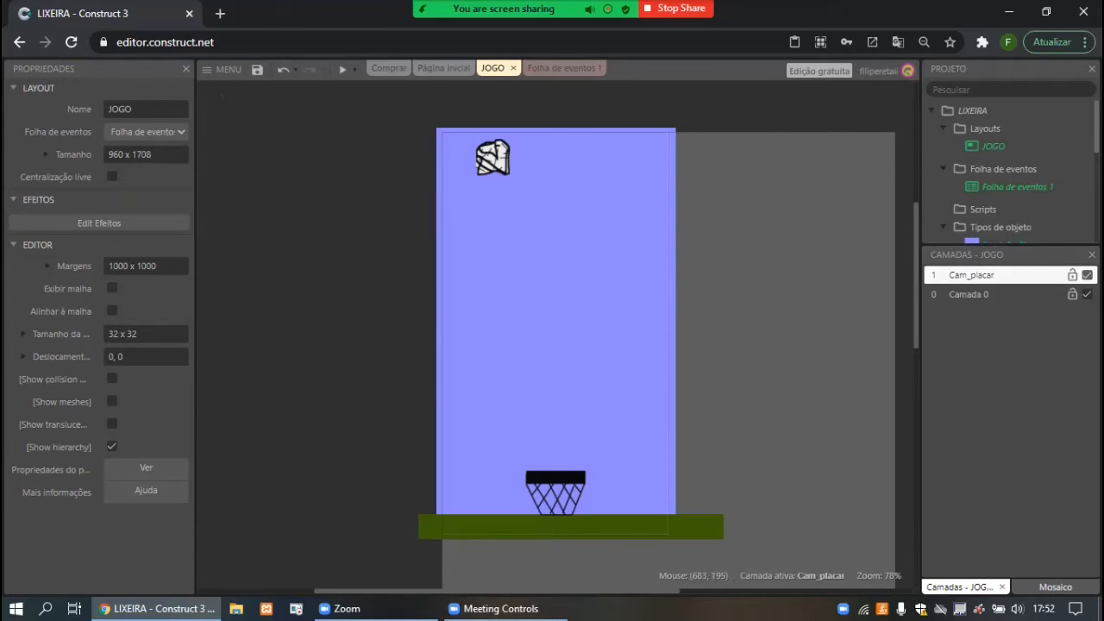
pyautogui.doubleClick(632, 170)
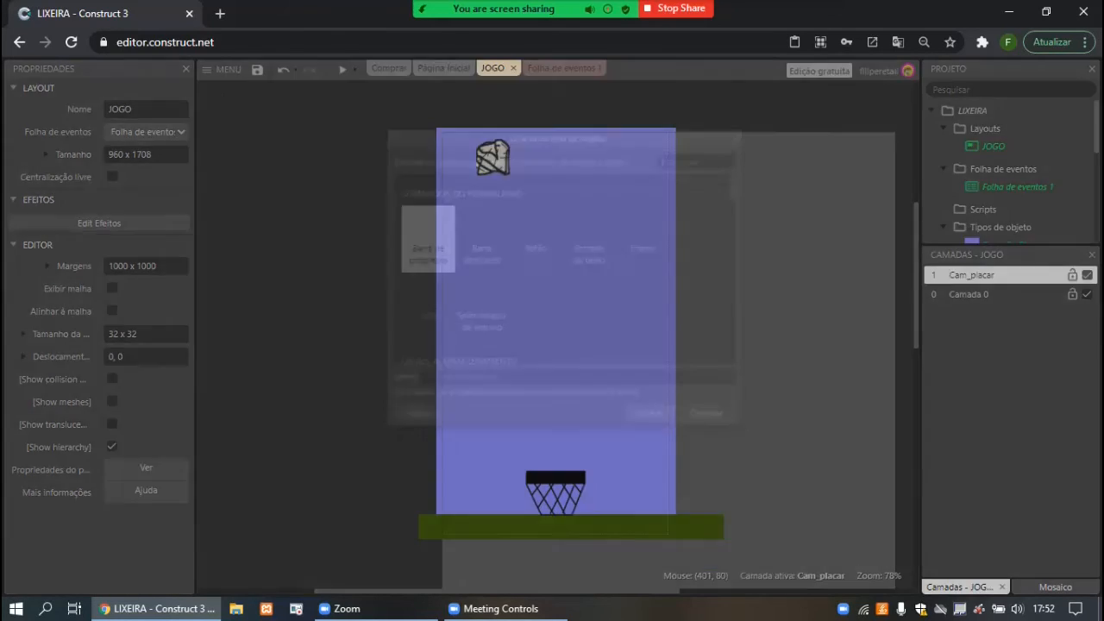
pyautogui.write('spri')
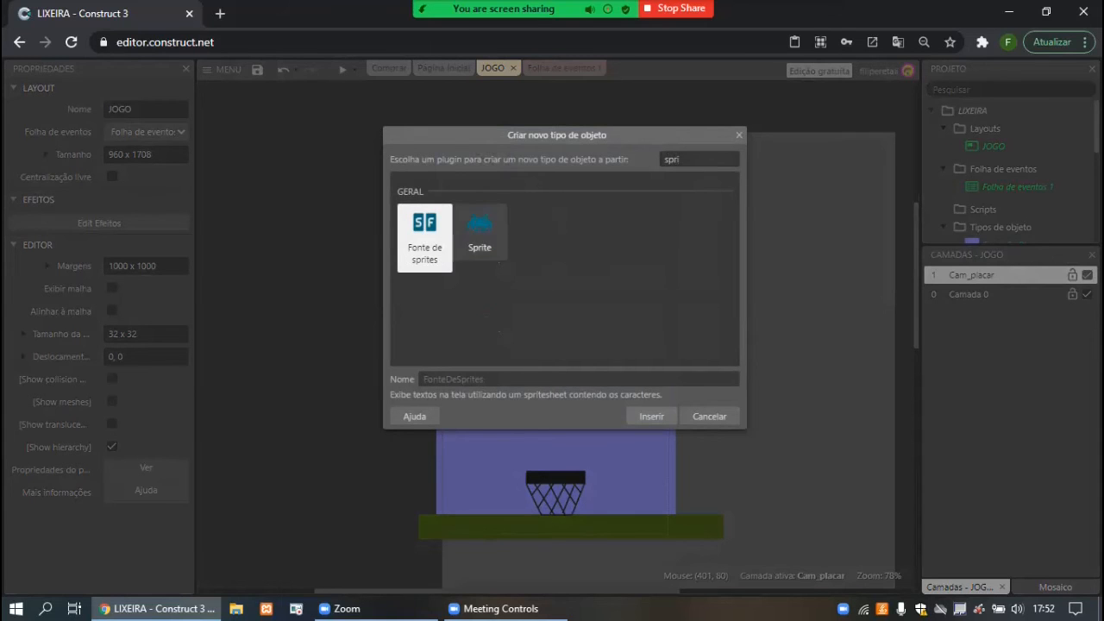
pyautogui.doubleClick(480, 233)
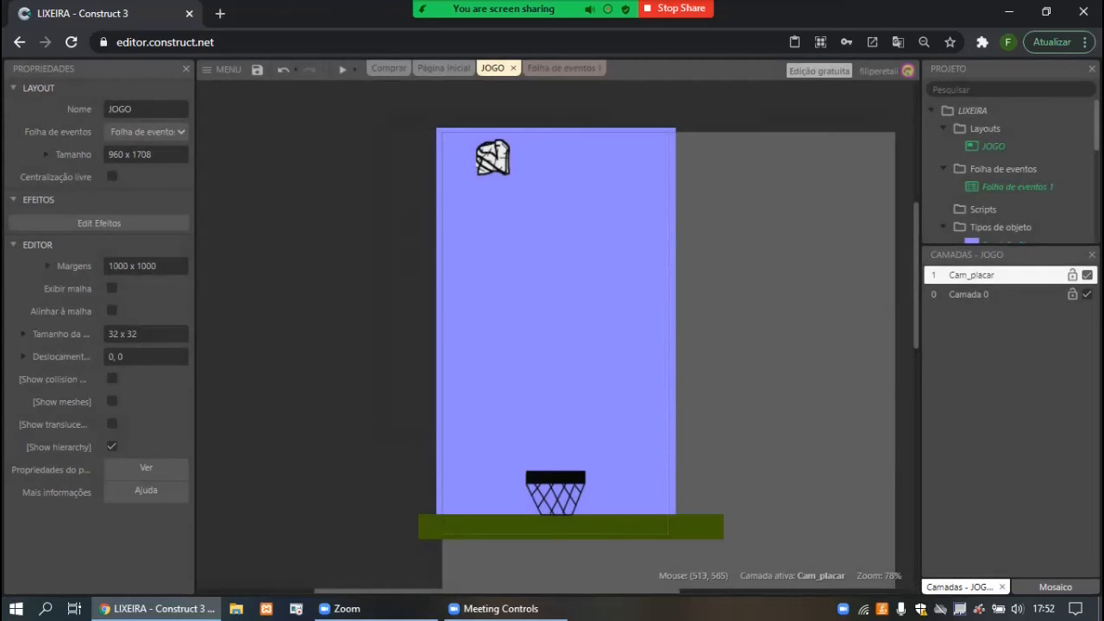
pyautogui.click(544, 161)
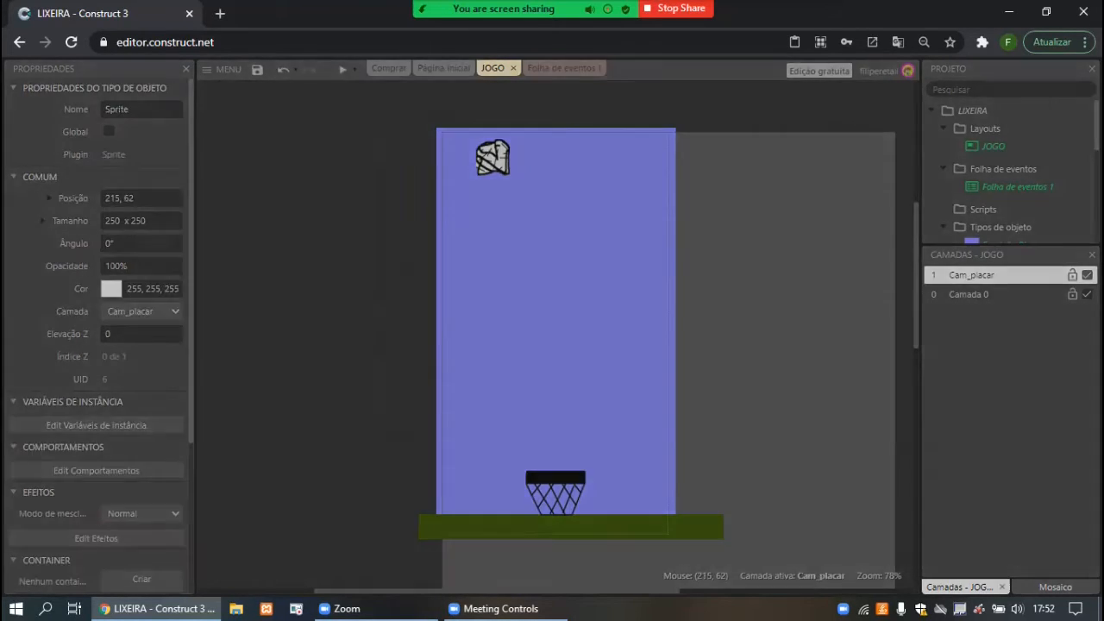
# Draw a filled #7c7d73 rectangle about 211 x 117 px with a #559b55 rectangle about 173 x 84 px inside, and crop the image.
pyautogui.click(99, 223)
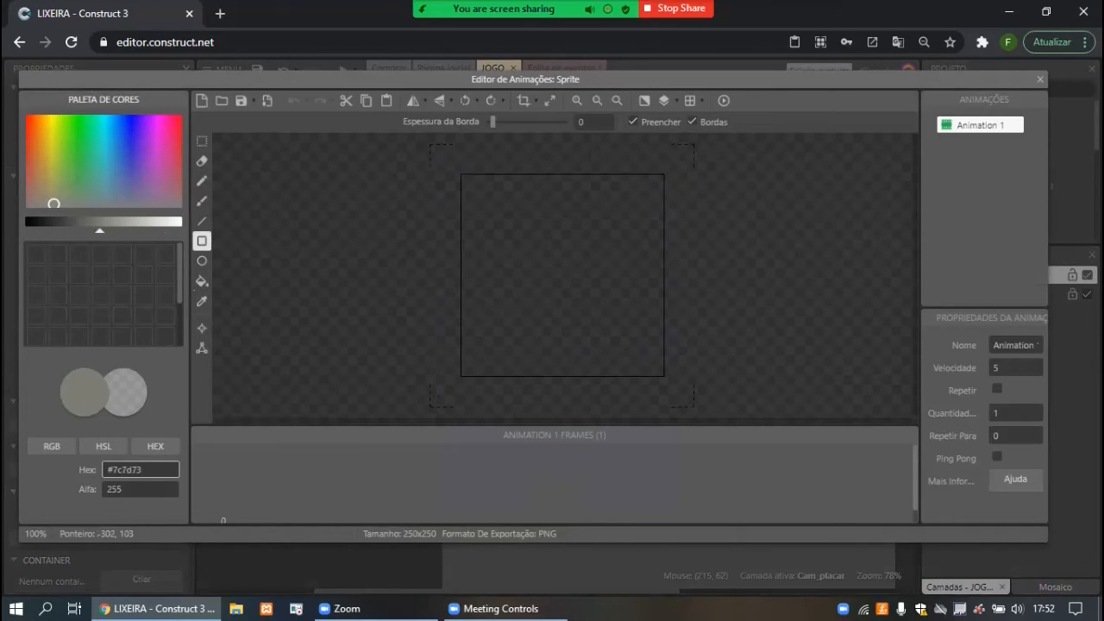
pyautogui.moveTo(476, 213)
pyautogui.mouseDown()
pyautogui.moveTo(505, 259)
pyautogui.moveTo(646, 307)
pyautogui.mouseUp()
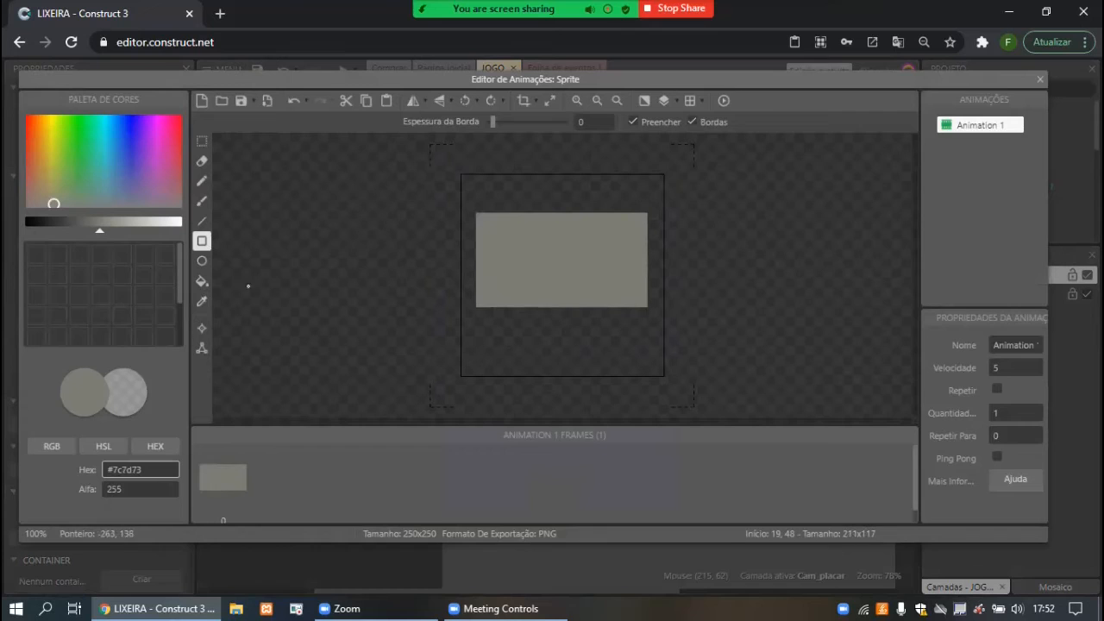
pyautogui.click(78, 180)
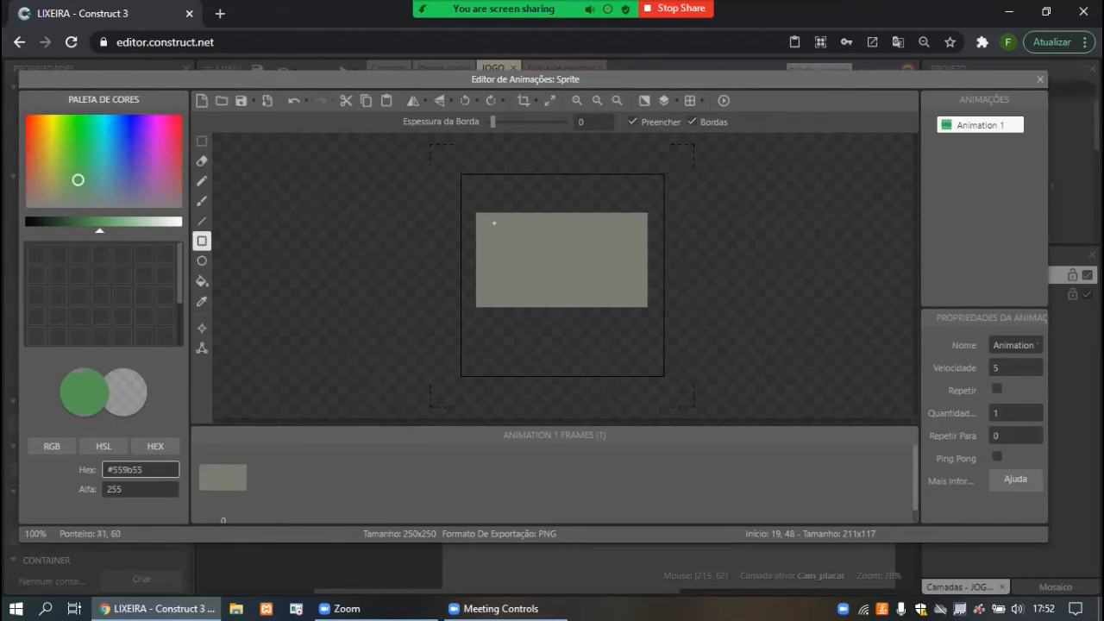
pyautogui.moveTo(491, 228); pyautogui.dragTo(602, 282)
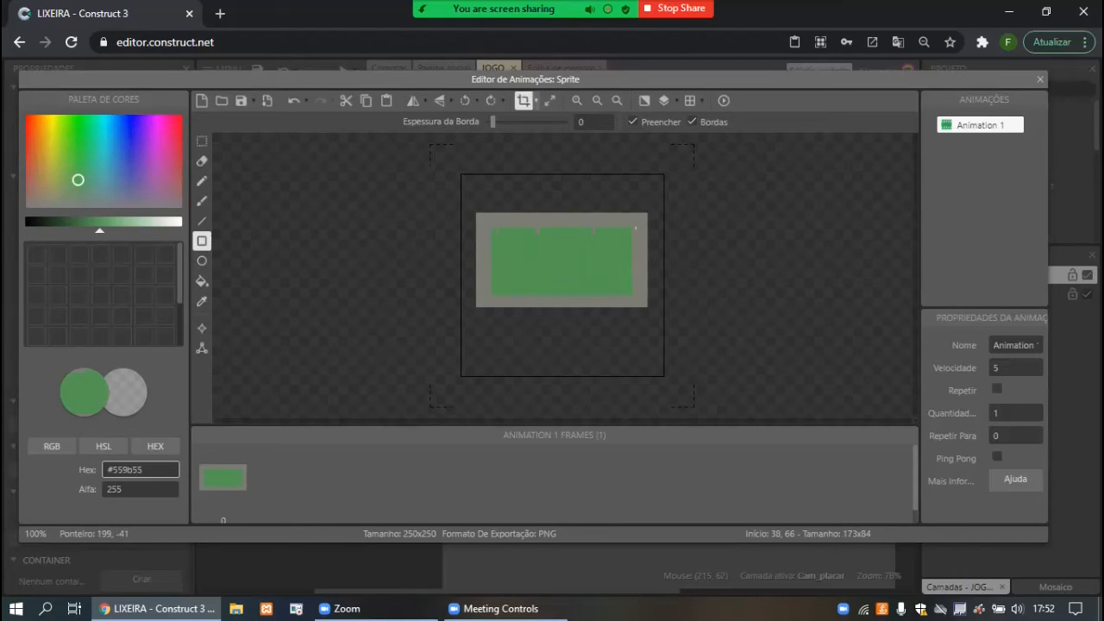
pyautogui.click(523, 100)
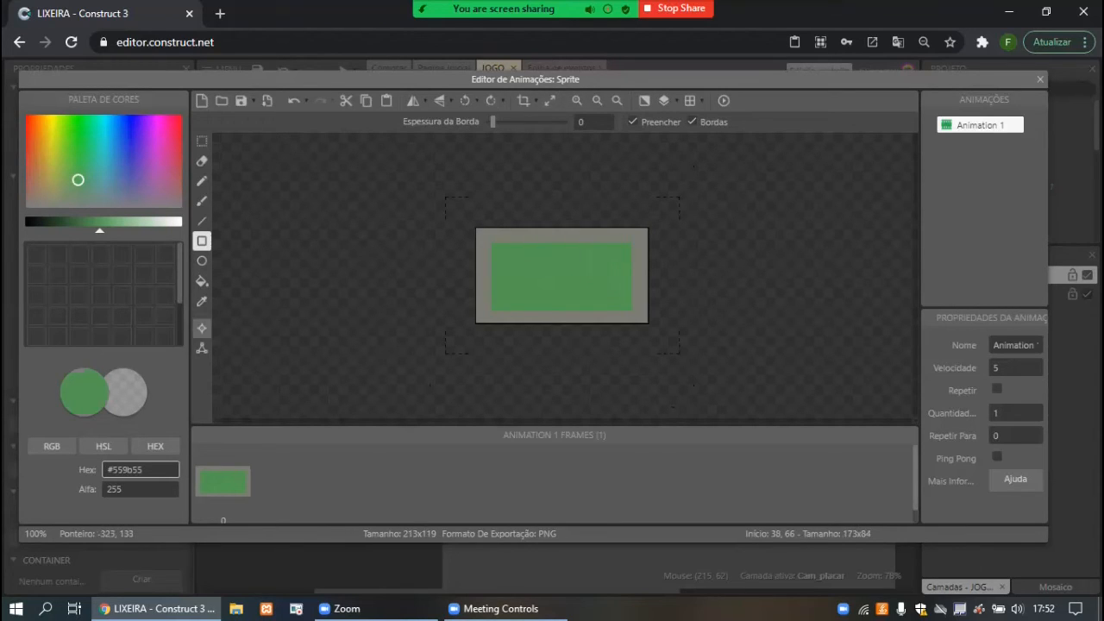
# Move the sprite image's origin point to about 108, 64 and rename the sprite Placa.
pyautogui.click(202, 327)
pyautogui.click(202, 347)
pyautogui.click(202, 328)
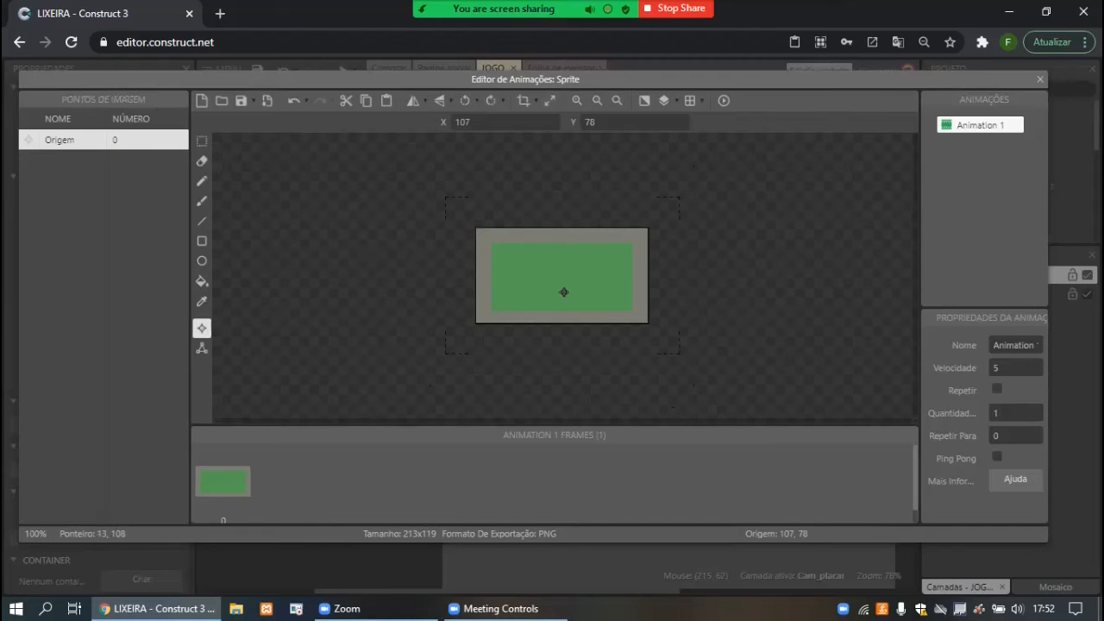
pyautogui.click(565, 281)
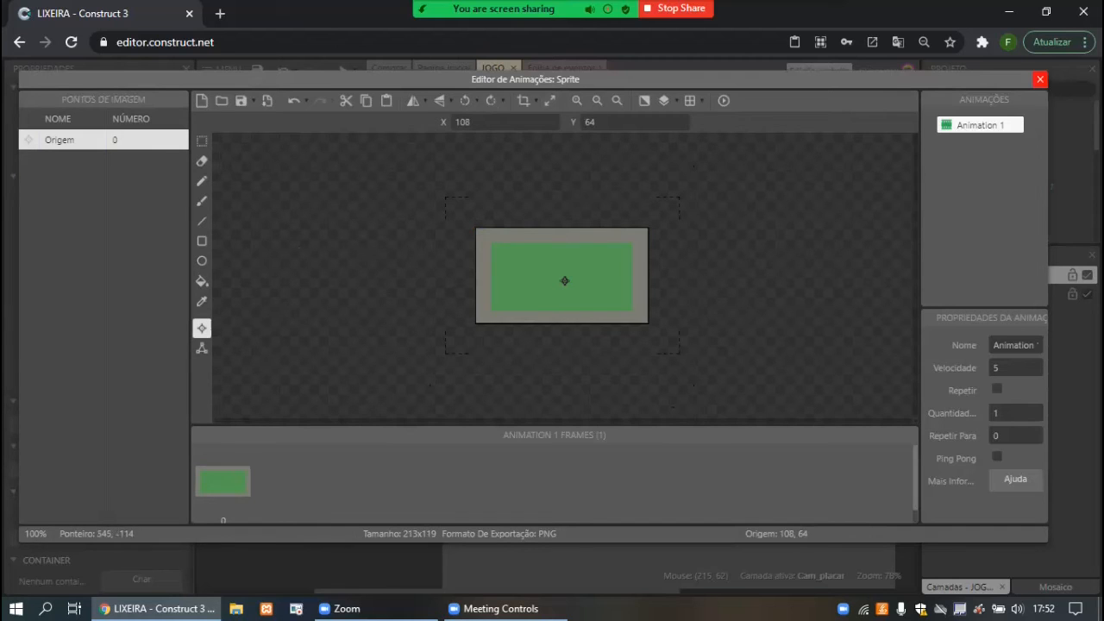
pyautogui.click(1039, 78)
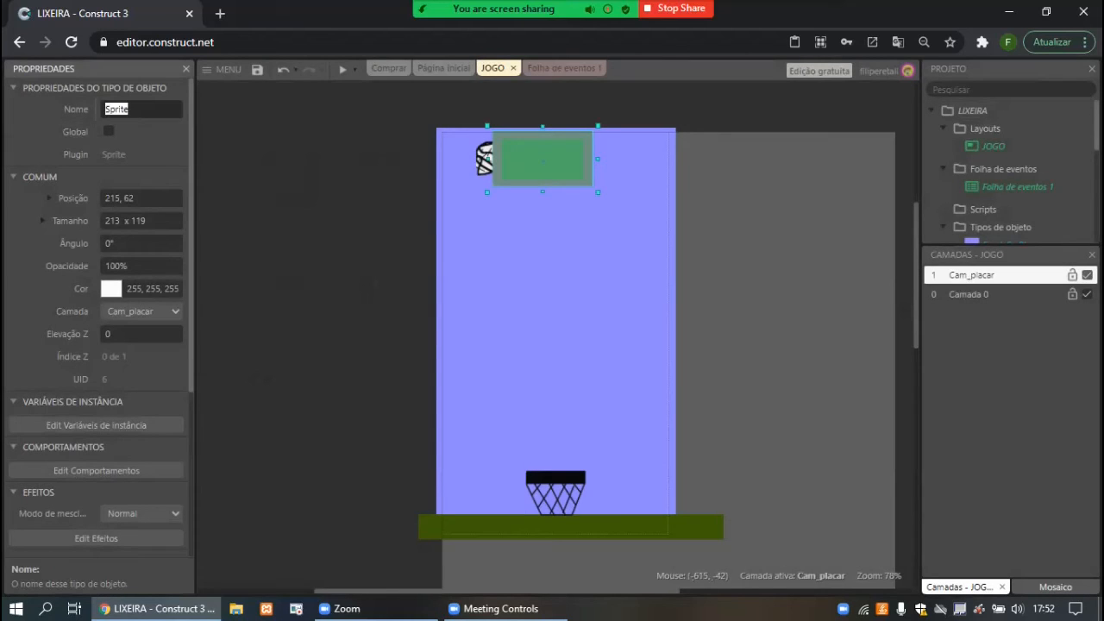
pyautogui.write('Placa')
pyautogui.press('Return')
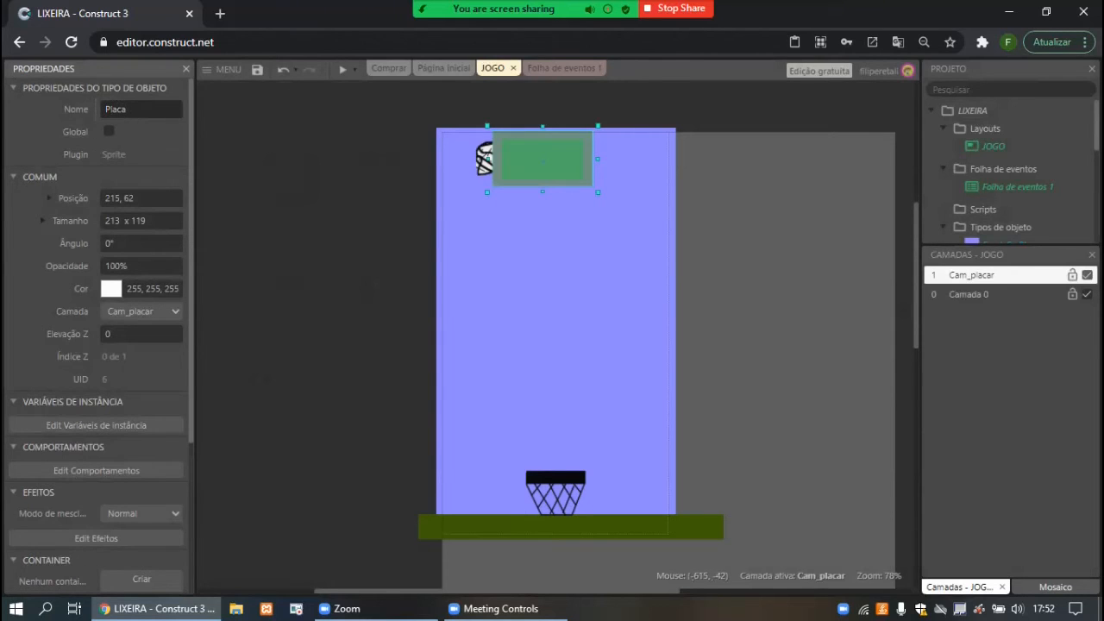
# Insert a Texto object on the Cam_placar layer over the green sign, at about 156, 40.
pyautogui.doubleClick(619, 163)
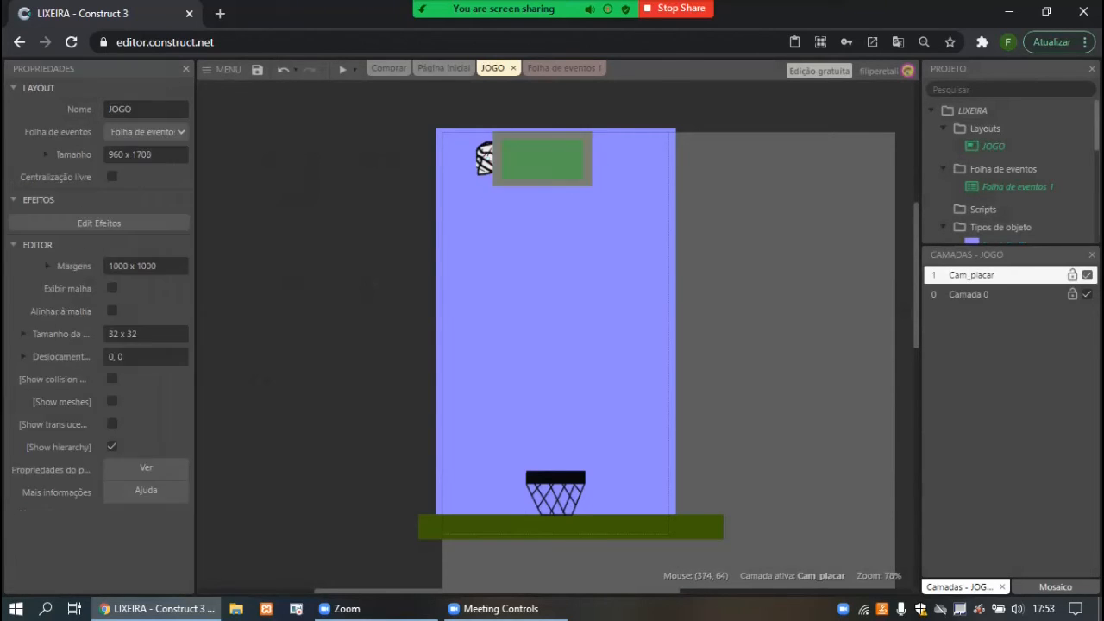
pyautogui.write('text')
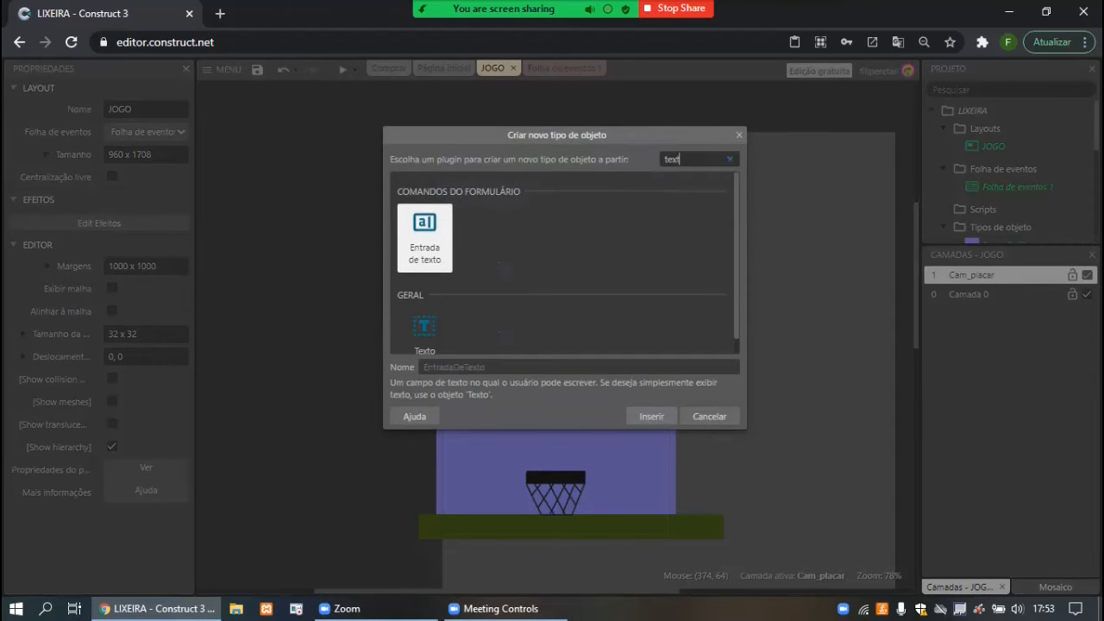
pyautogui.scroll(-1, 483, 284)
pyautogui.click(424, 324)
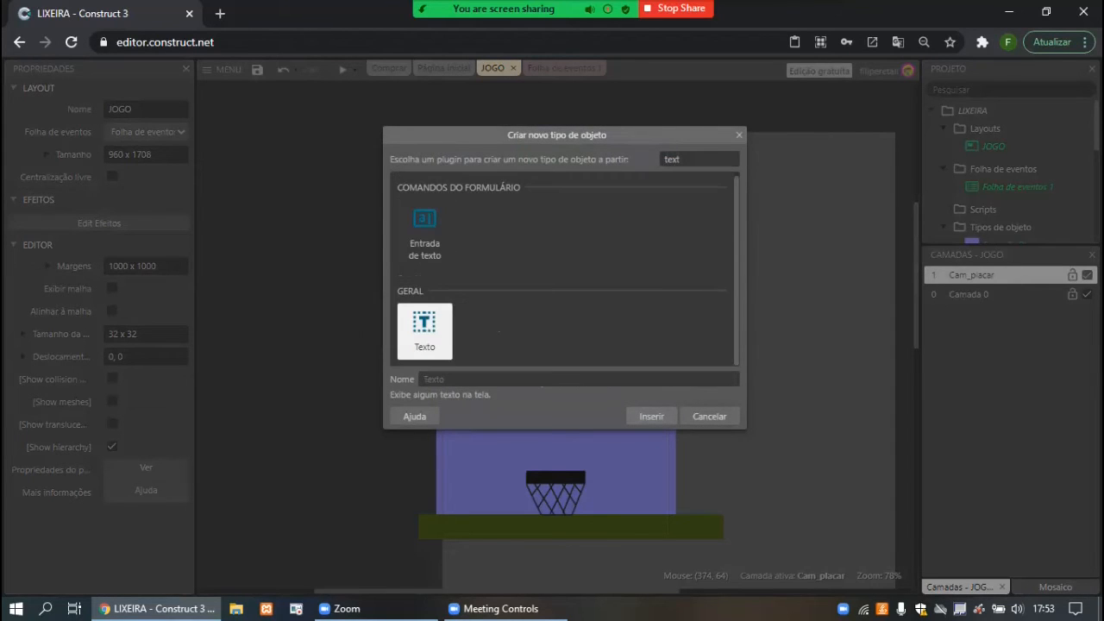
pyautogui.click(651, 416)
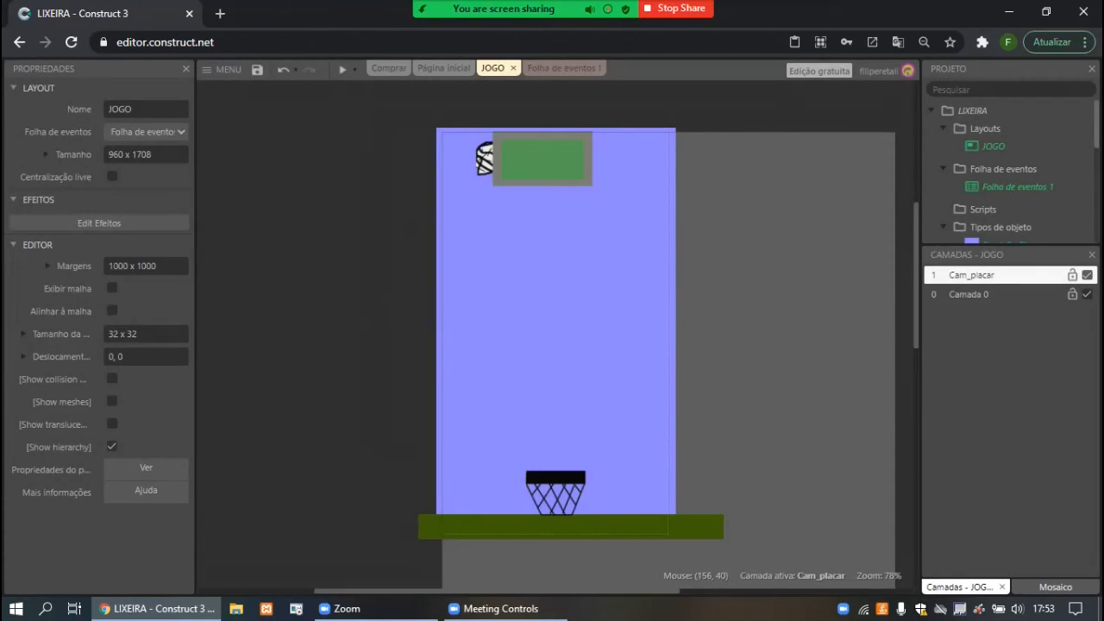
pyautogui.click(511, 145)
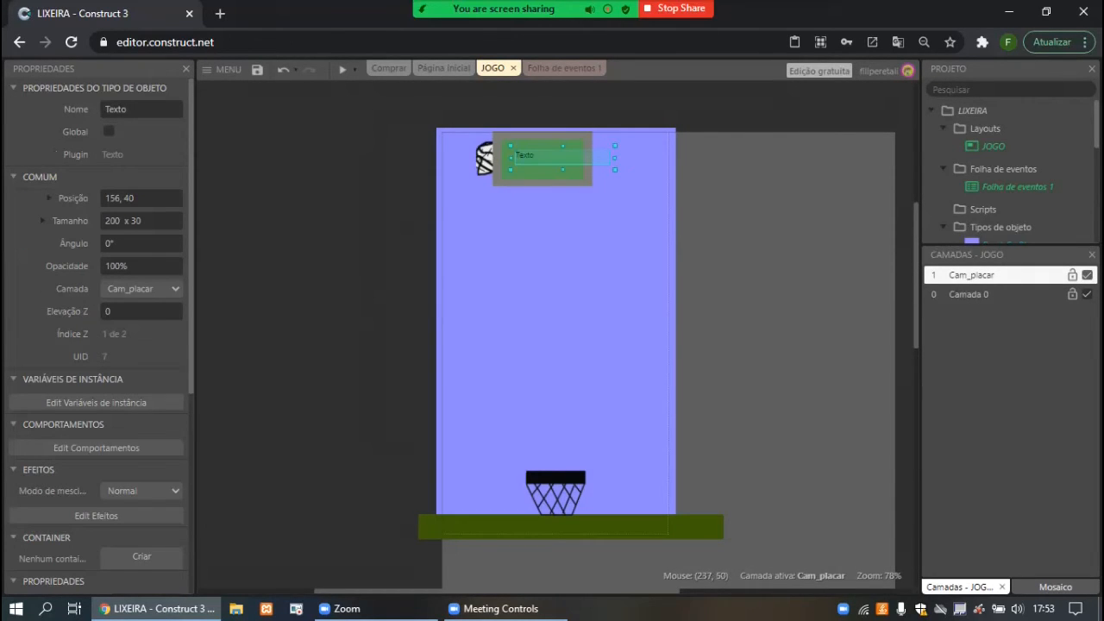
# Resize the text box to about 147 x 65 so it fits inside the green sign.
pyautogui.doubleClick(531, 152)
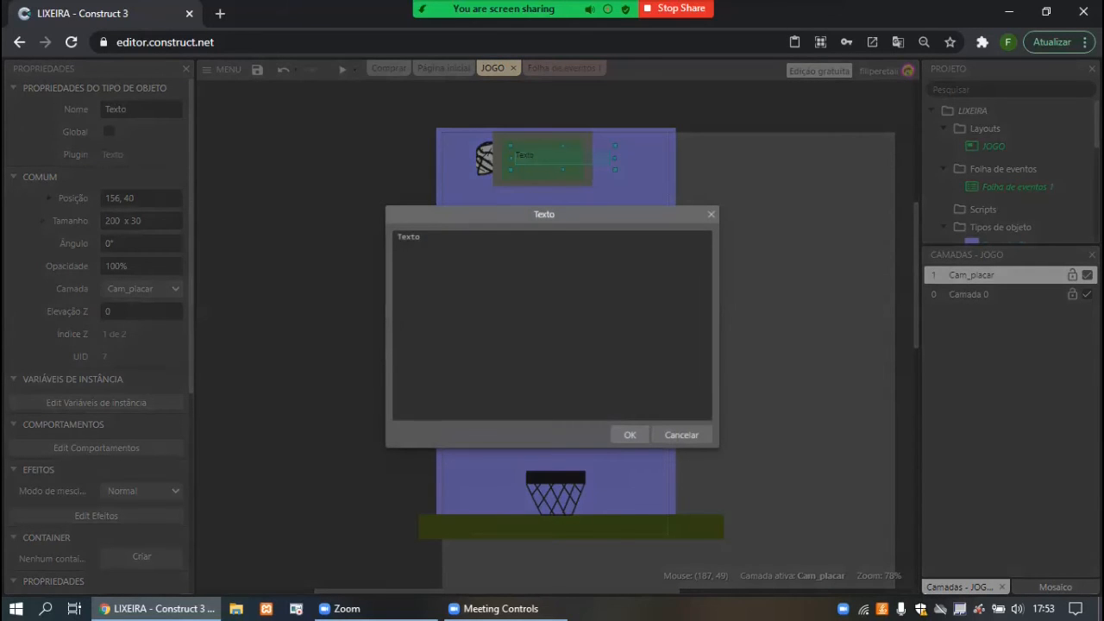
pyautogui.press('Escape')
pyautogui.moveTo(615, 157); pyautogui.dragTo(580, 157)
pyautogui.moveTo(510, 170); pyautogui.dragTo(500, 186)
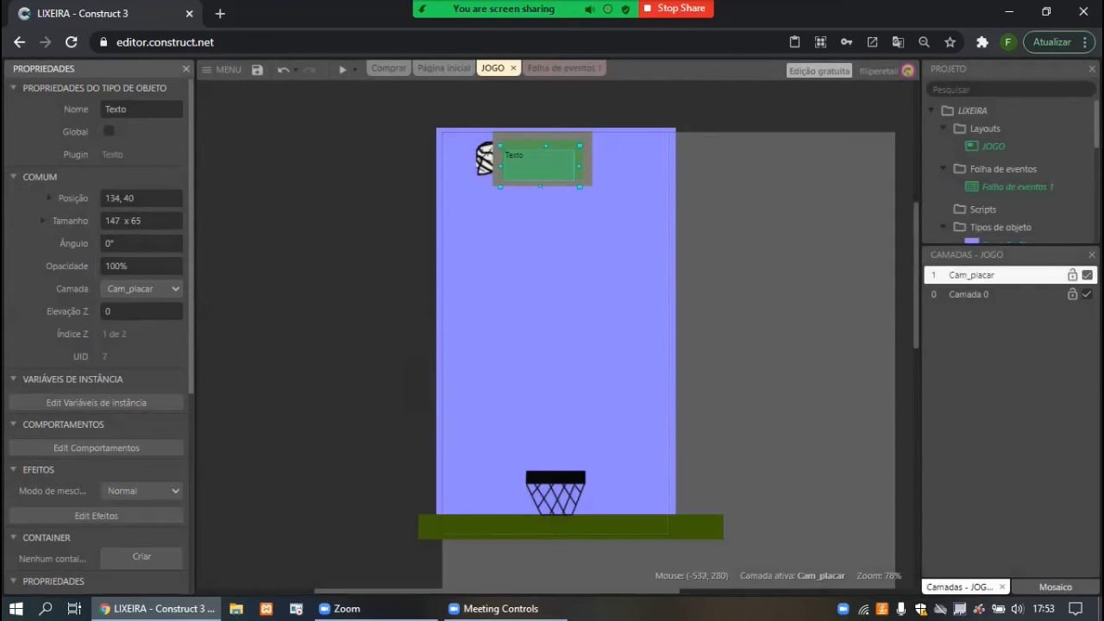
# Set the text size to 50 and adjust the text box to cover the sign's green area.
pyautogui.scroll(-5, 96, 337)
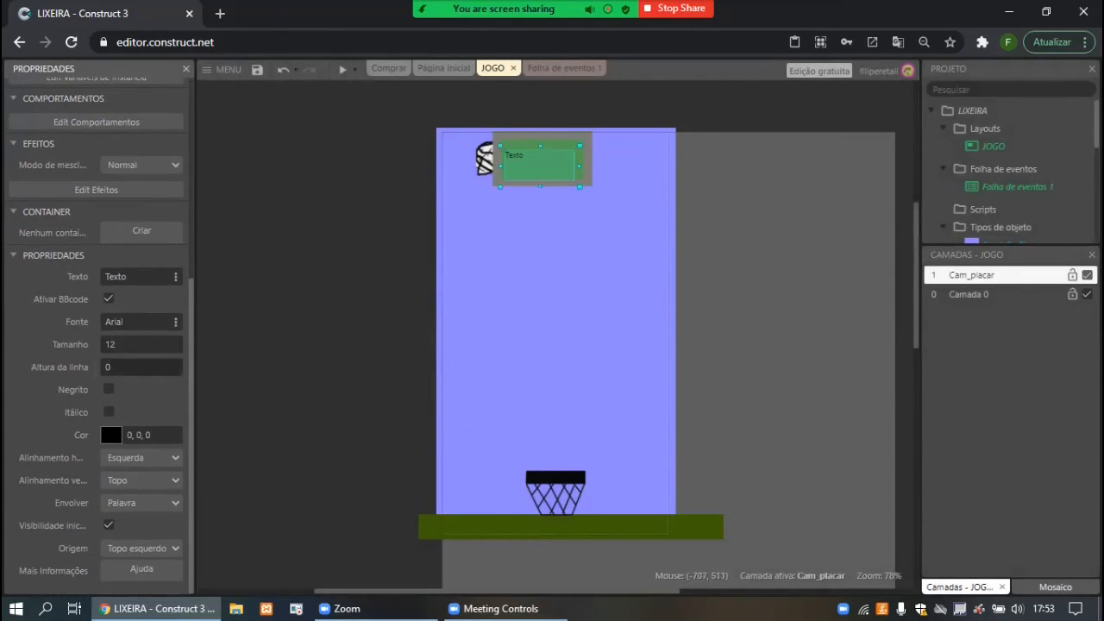
pyautogui.doubleClick(110, 344)
pyautogui.write('50')
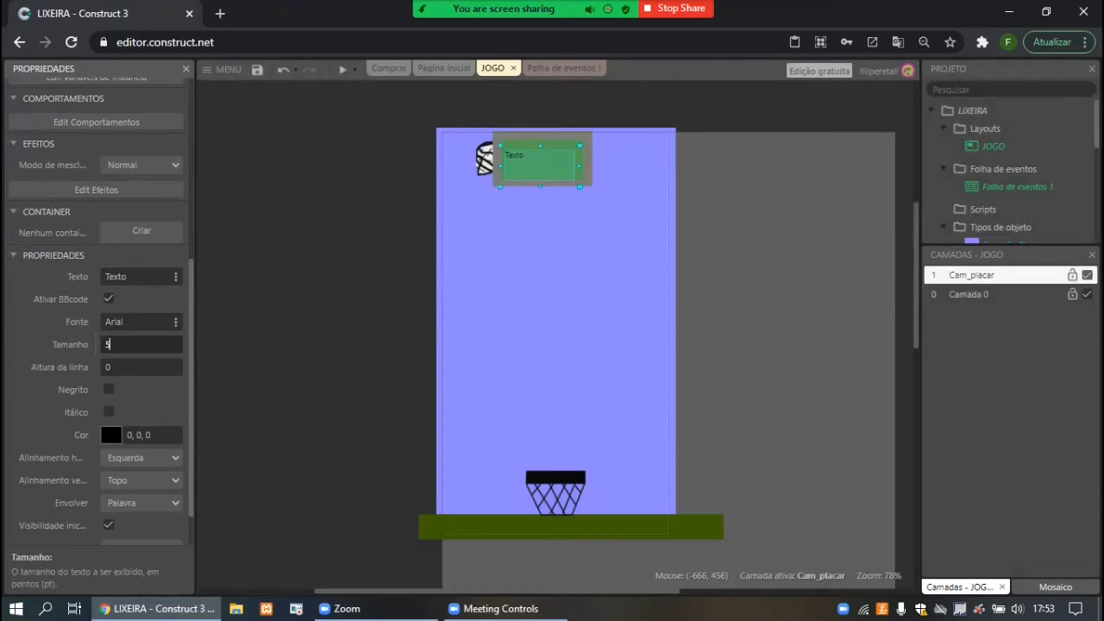
pyautogui.press('Tab')
pyautogui.moveTo(579, 187); pyautogui.dragTo(552, 168)
pyautogui.press('Right')
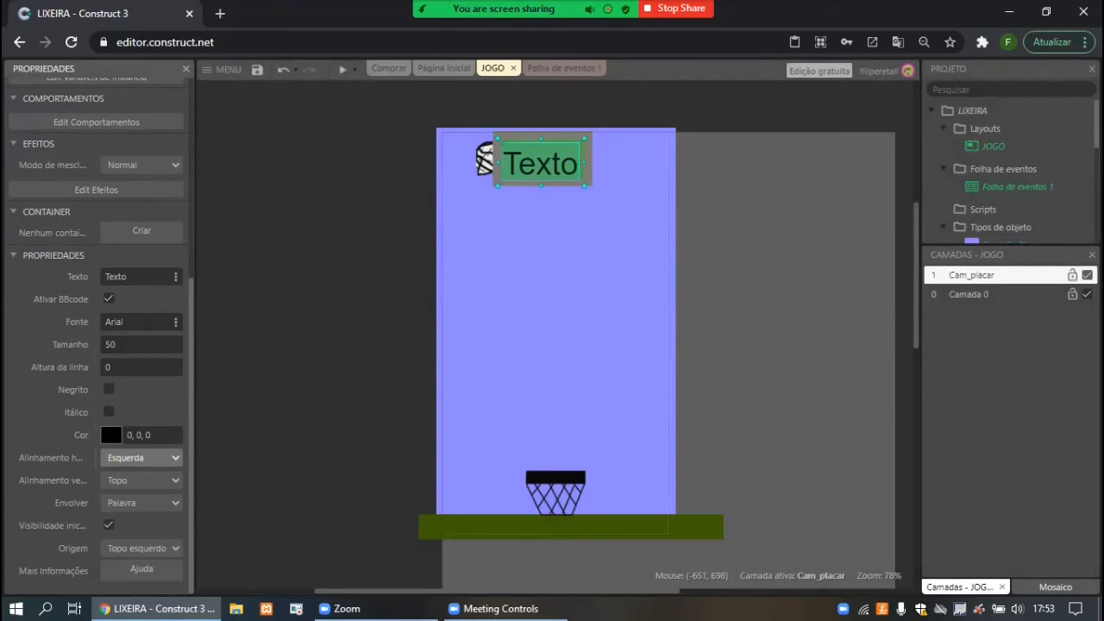
# Set the text's horizontal alignment to Centro and its vertical alignment to Topo.
pyautogui.click(142, 457)
pyautogui.click(125, 486)
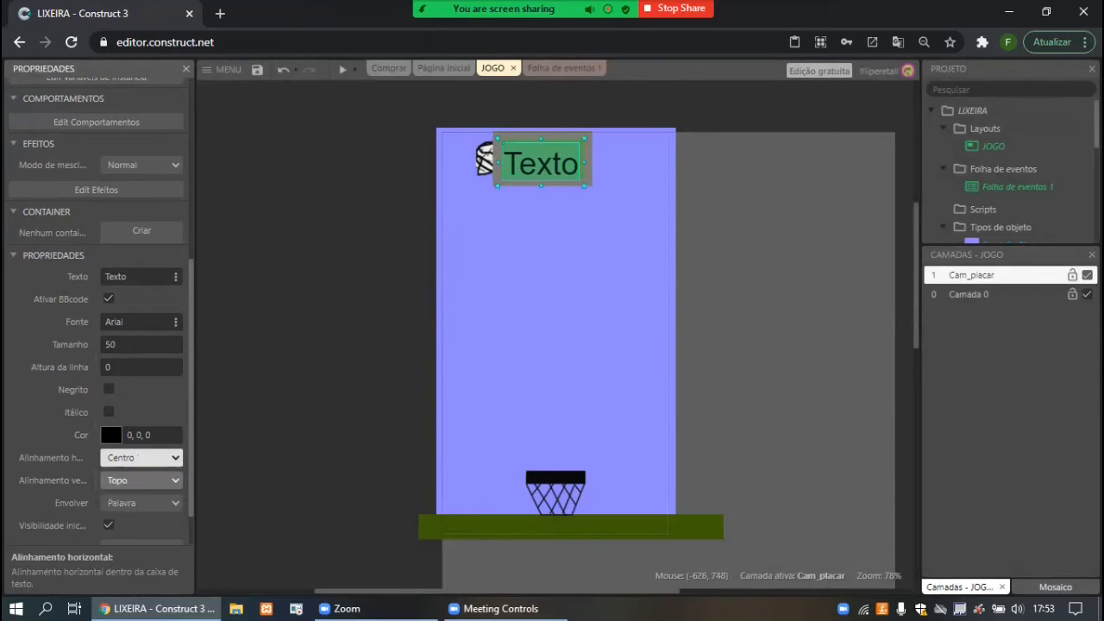
pyautogui.click(156, 481)
pyautogui.click(163, 497)
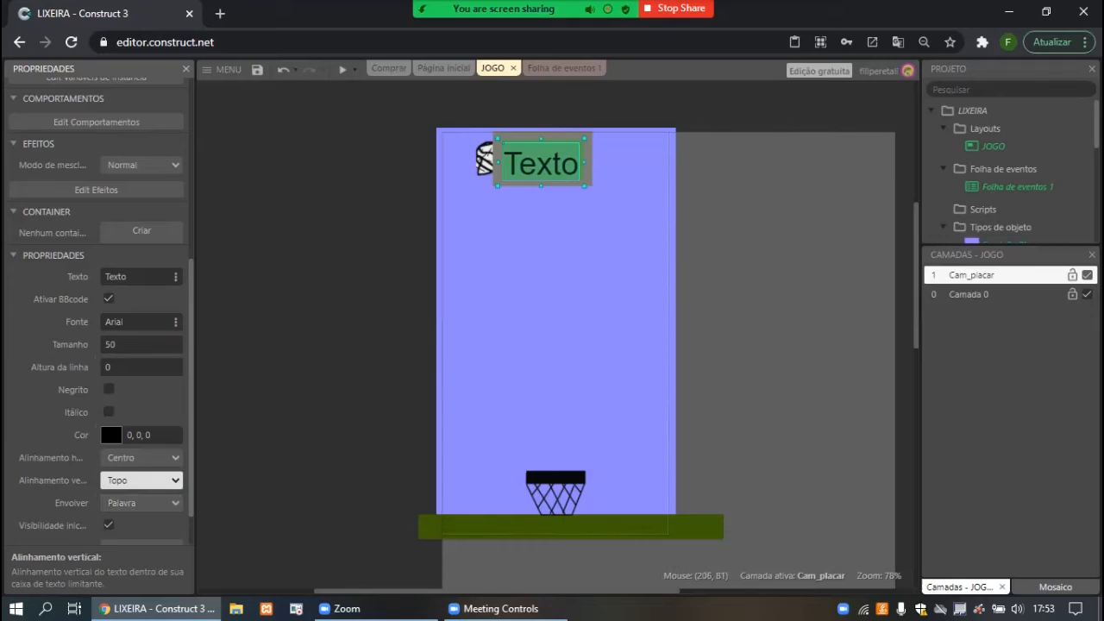
# Nudge the text box slightly upward so it sits centred on the green sign, and deselect it.
pyautogui.press('Down')
pyautogui.press('Up')
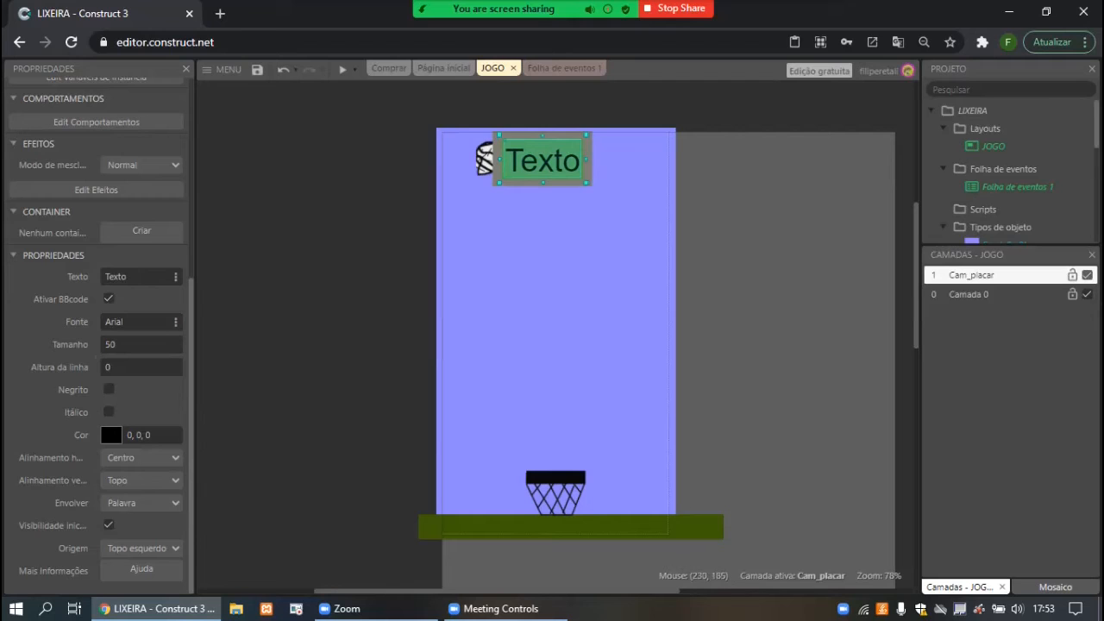
pyautogui.click(551, 219)
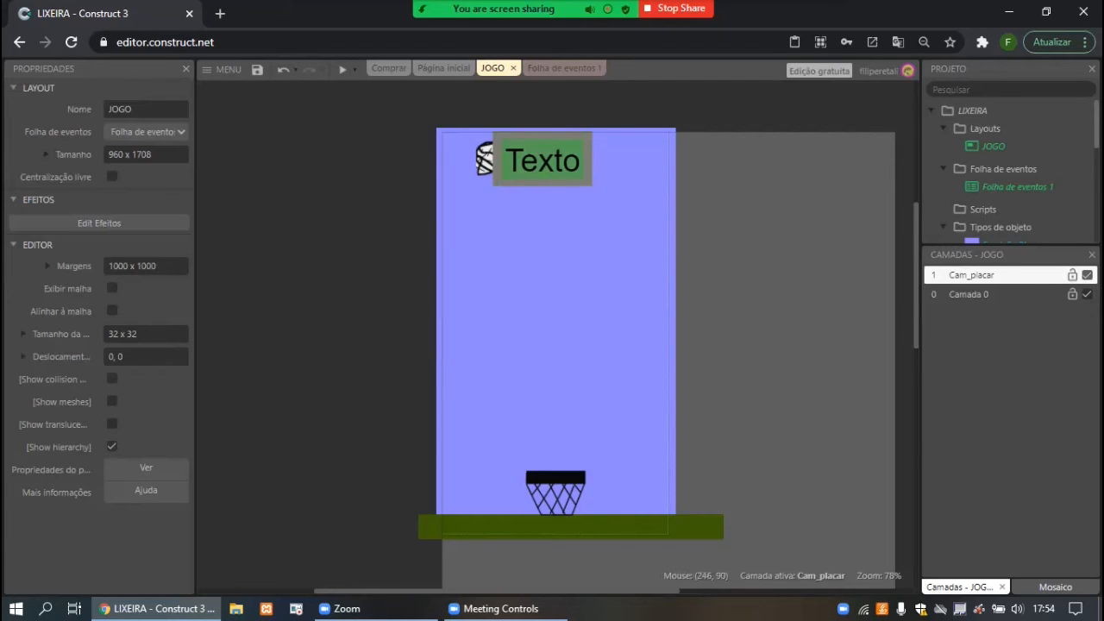
# Add a global number variable named placar with initial value 0 to Folha de eventos 1.
pyautogui.click(564, 67)
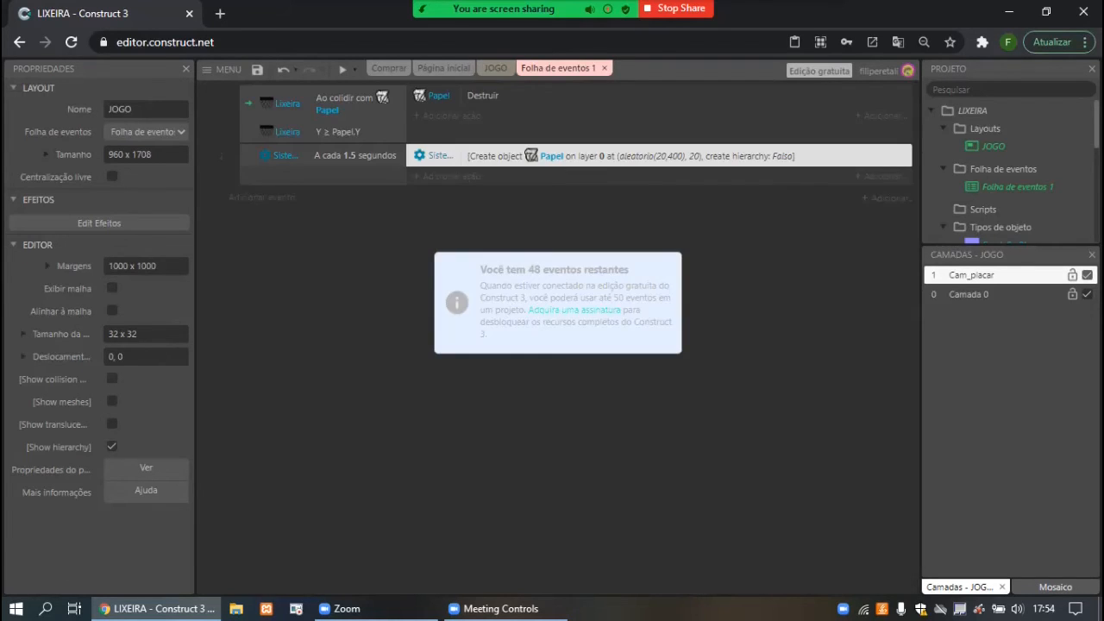
pyautogui.click(262, 196)
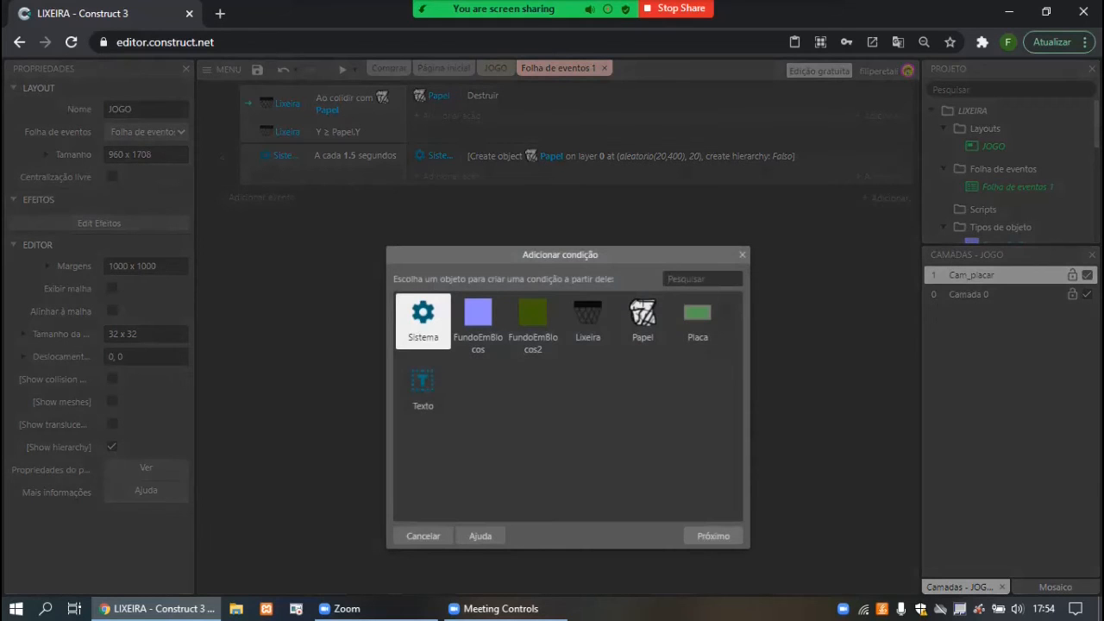
pyautogui.click(742, 254)
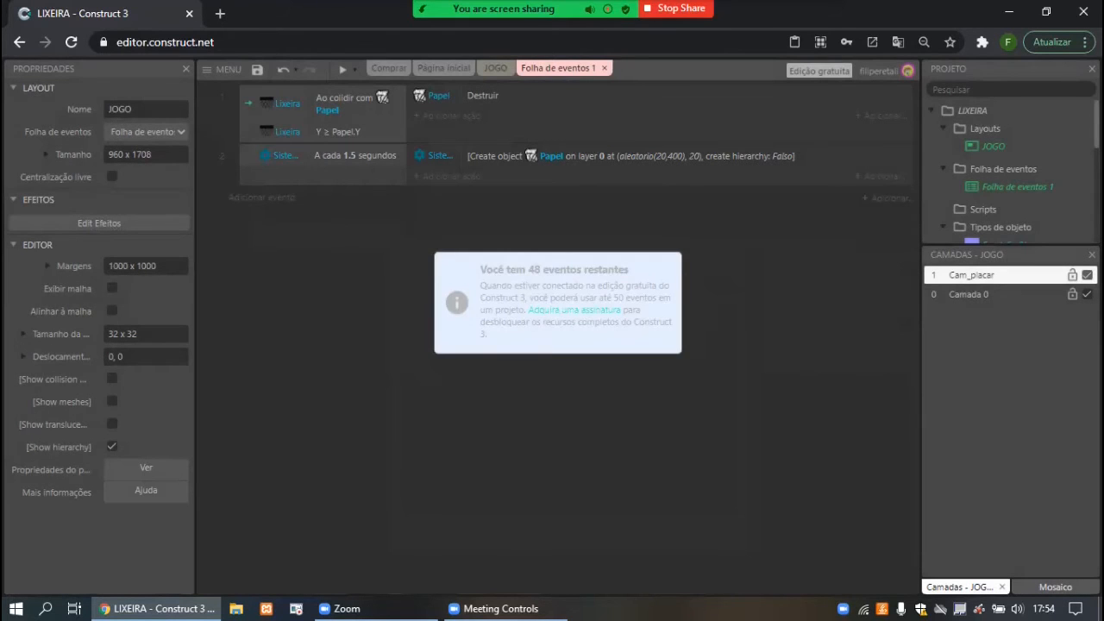
pyautogui.rightClick(287, 225)
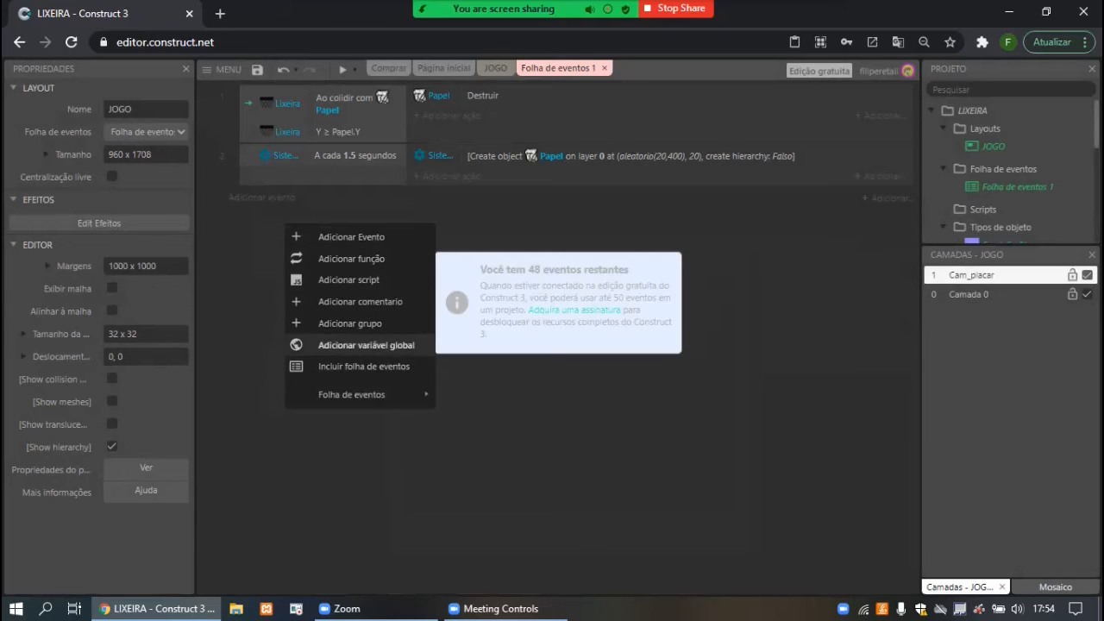
pyautogui.click(366, 345)
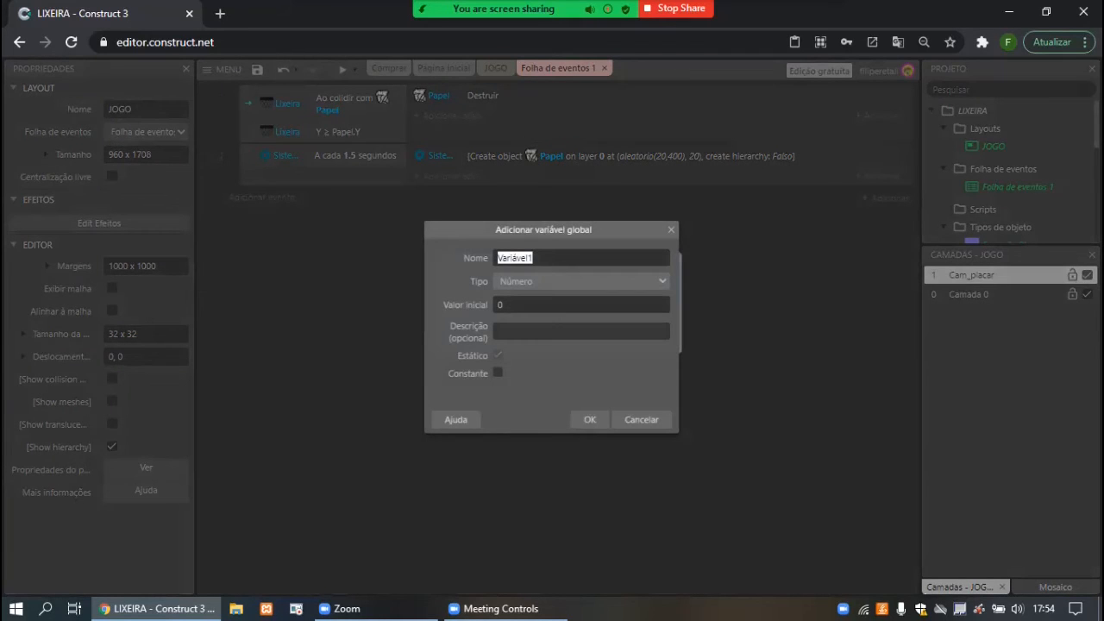
pyautogui.write('placar')
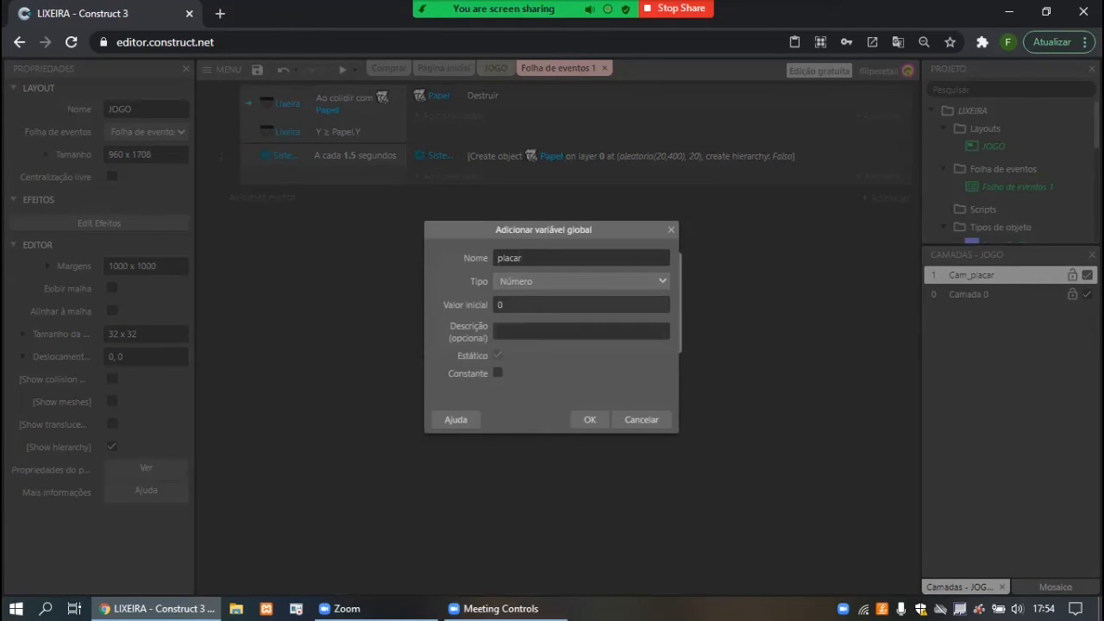
pyautogui.click(589, 419)
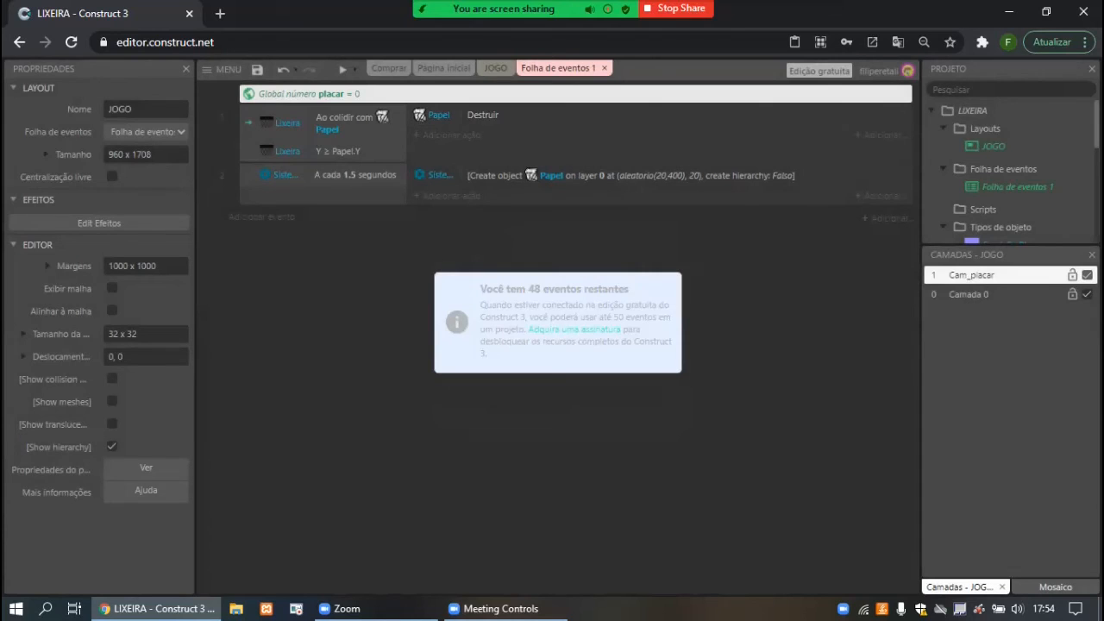
# Add a new event with the System condition A cada tick.
pyautogui.click(262, 217)
pyautogui.doubleClick(424, 324)
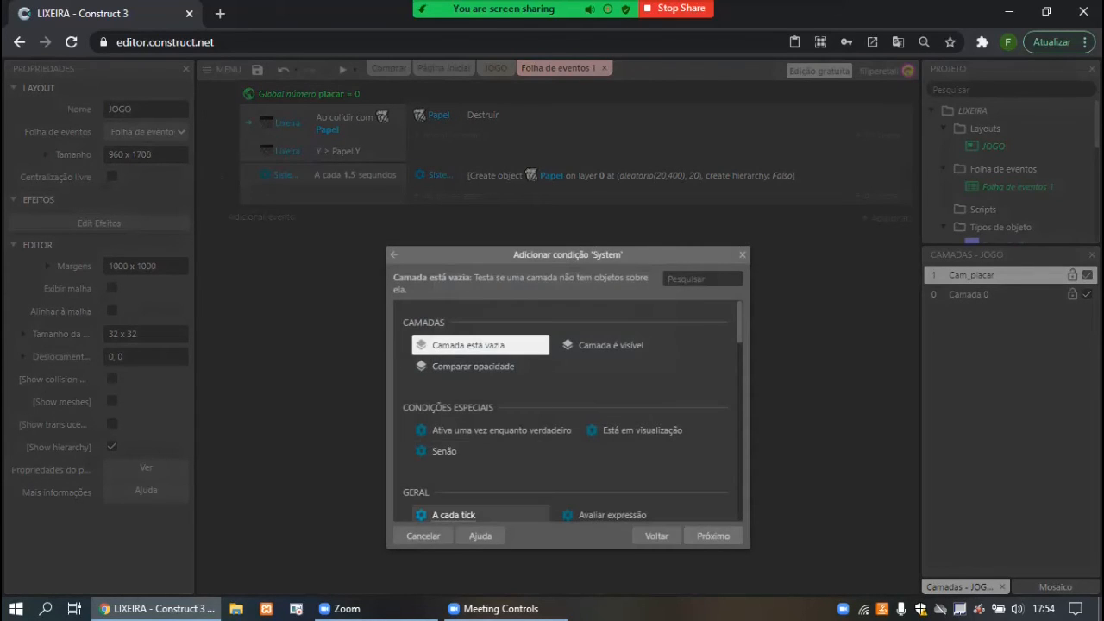
pyautogui.doubleClick(452, 515)
# Give the A cada tick event a Definir texto action setting Texto to the placar variable, and preview the game briefly.
pyautogui.click(451, 217)
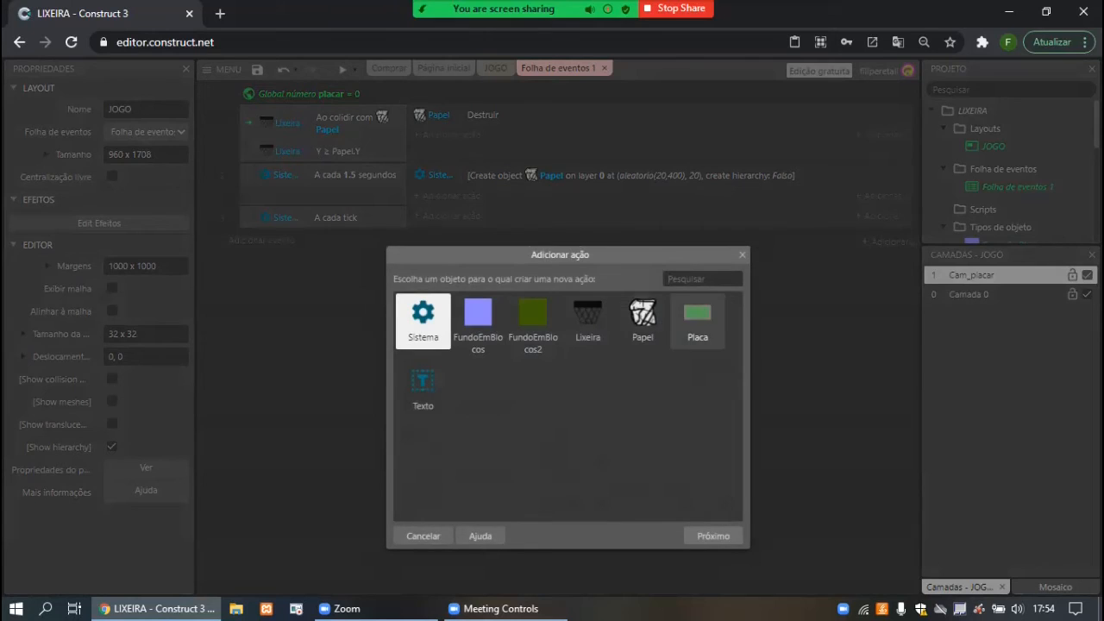
pyautogui.doubleClick(422, 384)
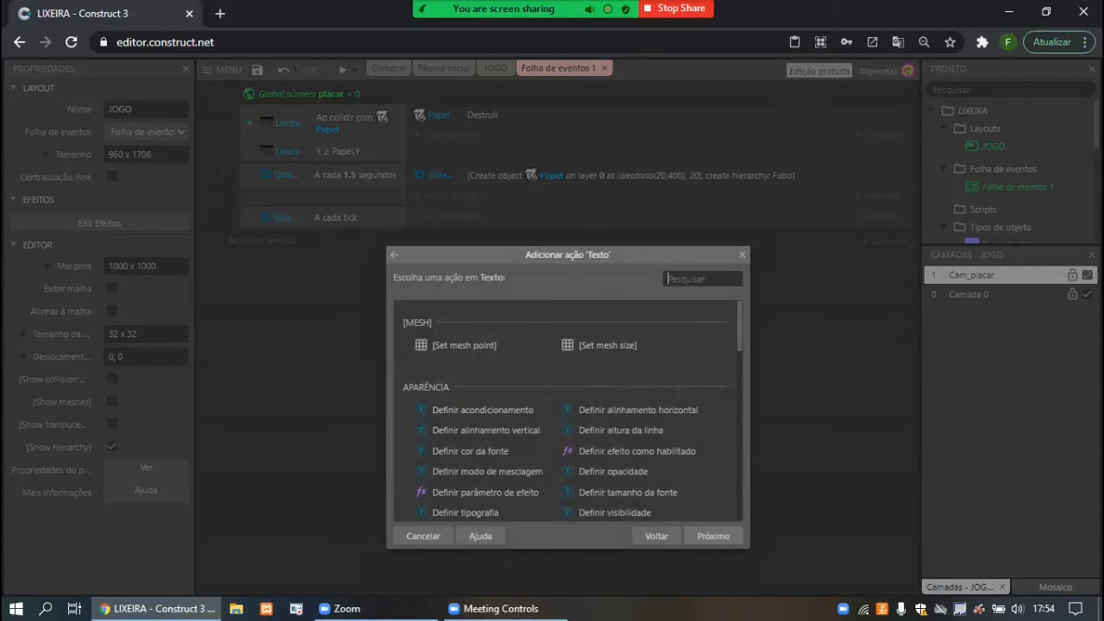
pyautogui.write('def')
pyautogui.scroll(-3, 568, 408)
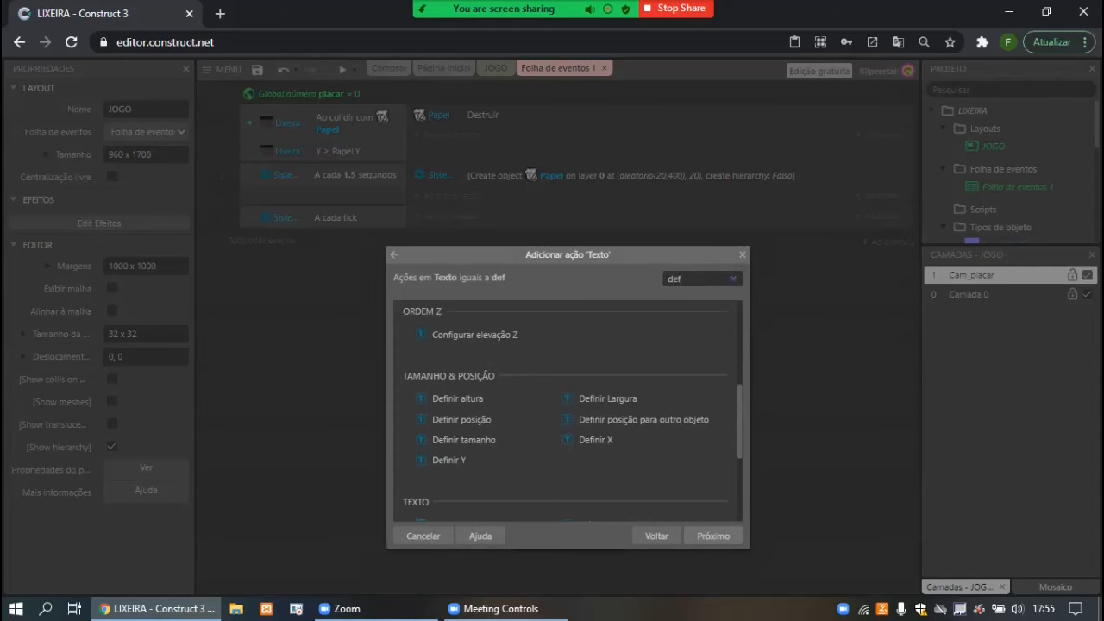
pyautogui.scroll(-1, 483, 379)
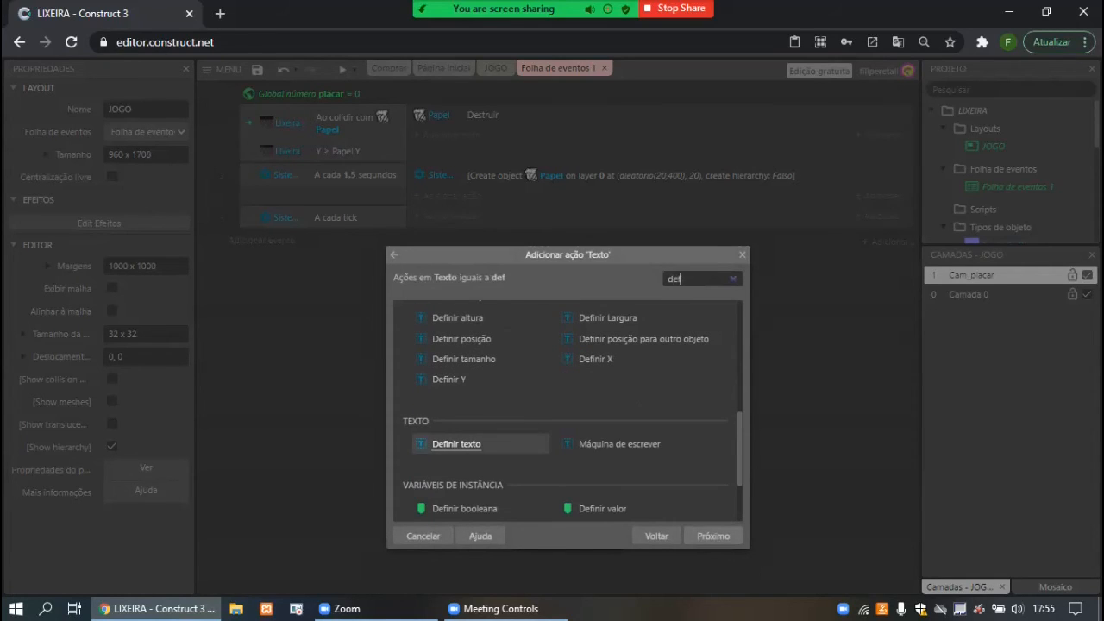
pyautogui.click(465, 444)
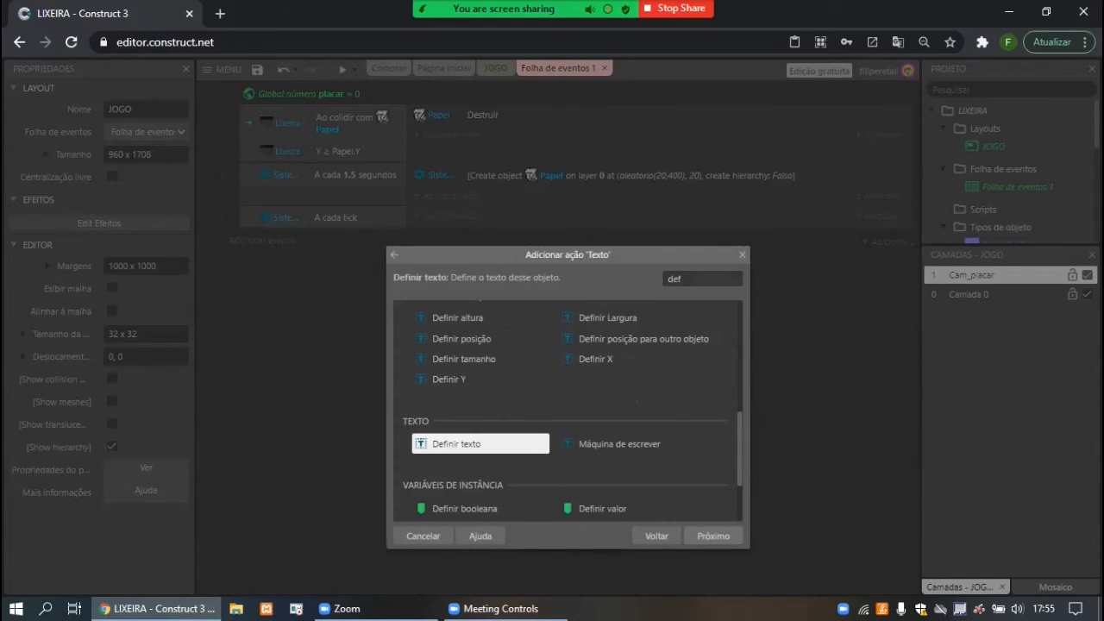
pyautogui.press('Return')
pyautogui.write('pl')
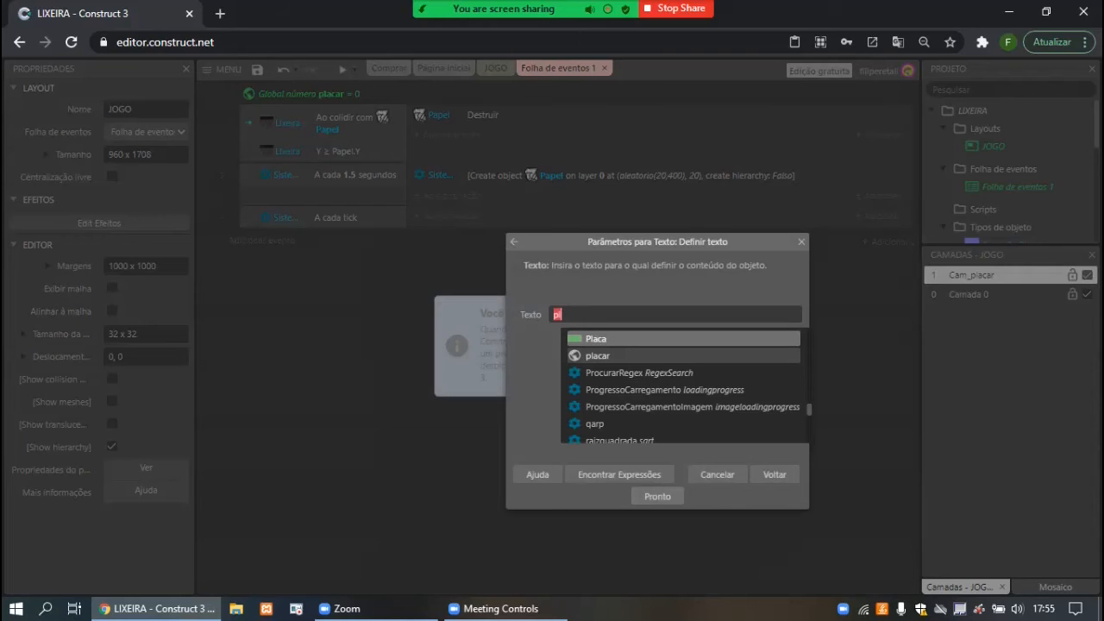
pyautogui.click(597, 355)
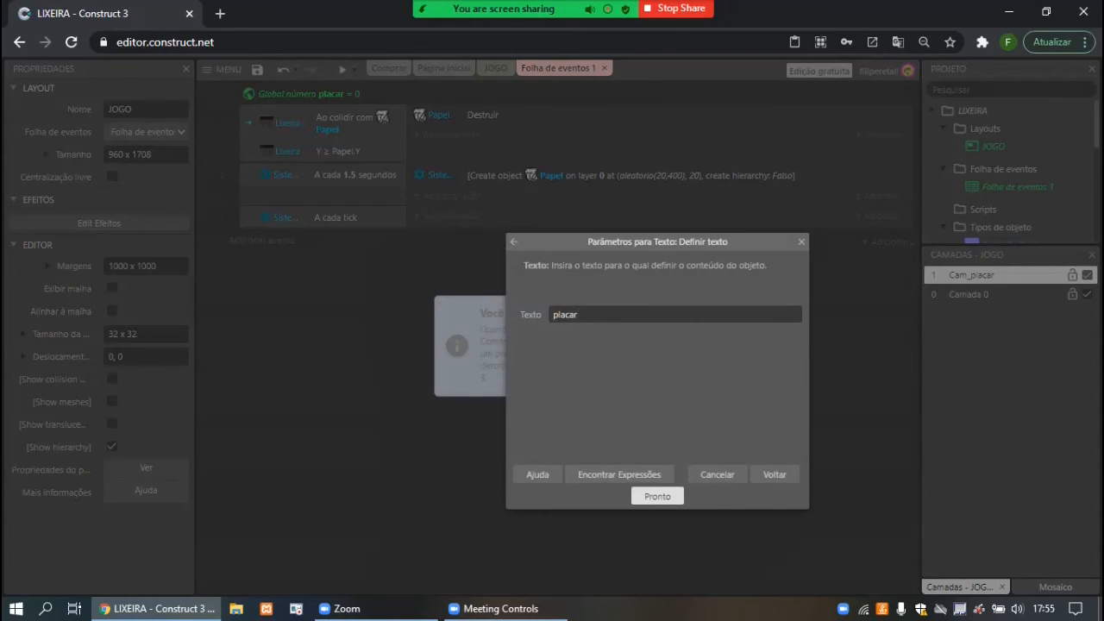
pyautogui.click(657, 496)
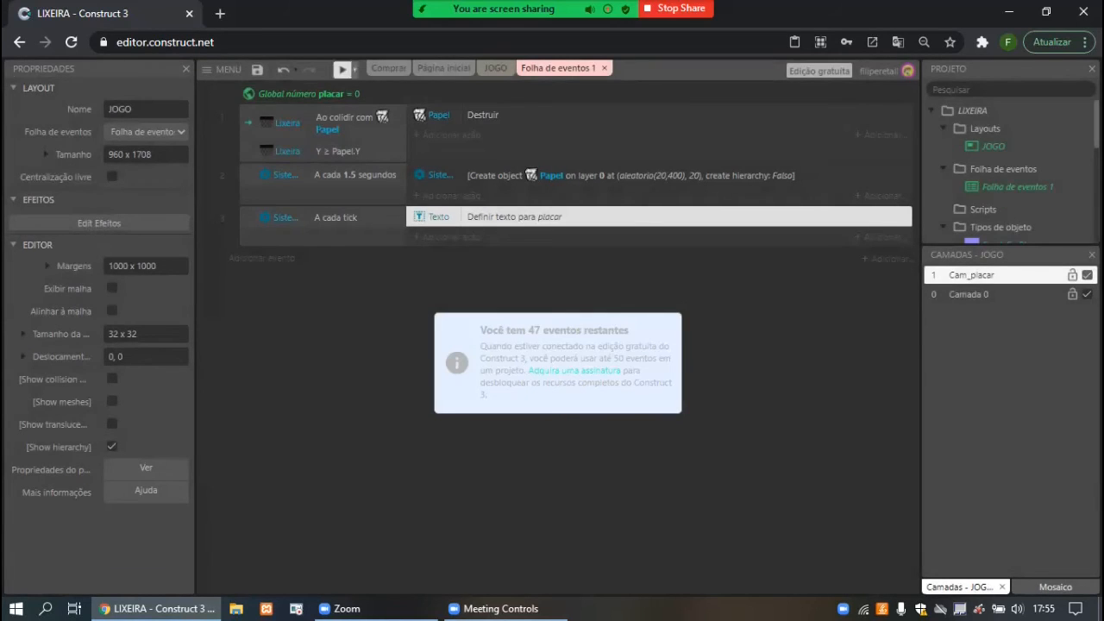
pyautogui.click(343, 69)
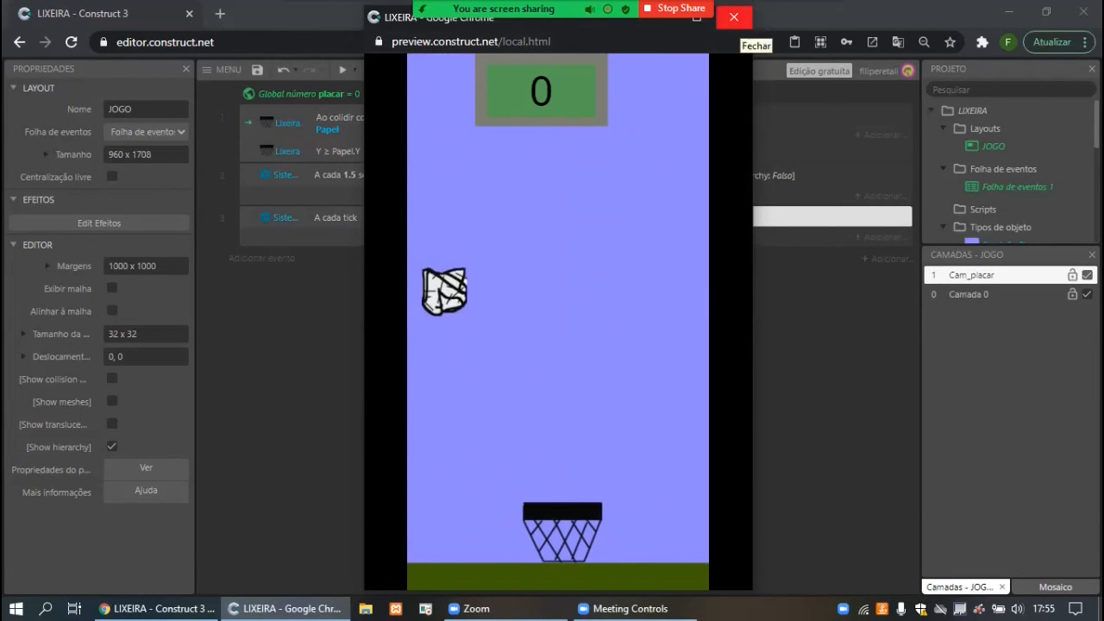
pyautogui.click(733, 17)
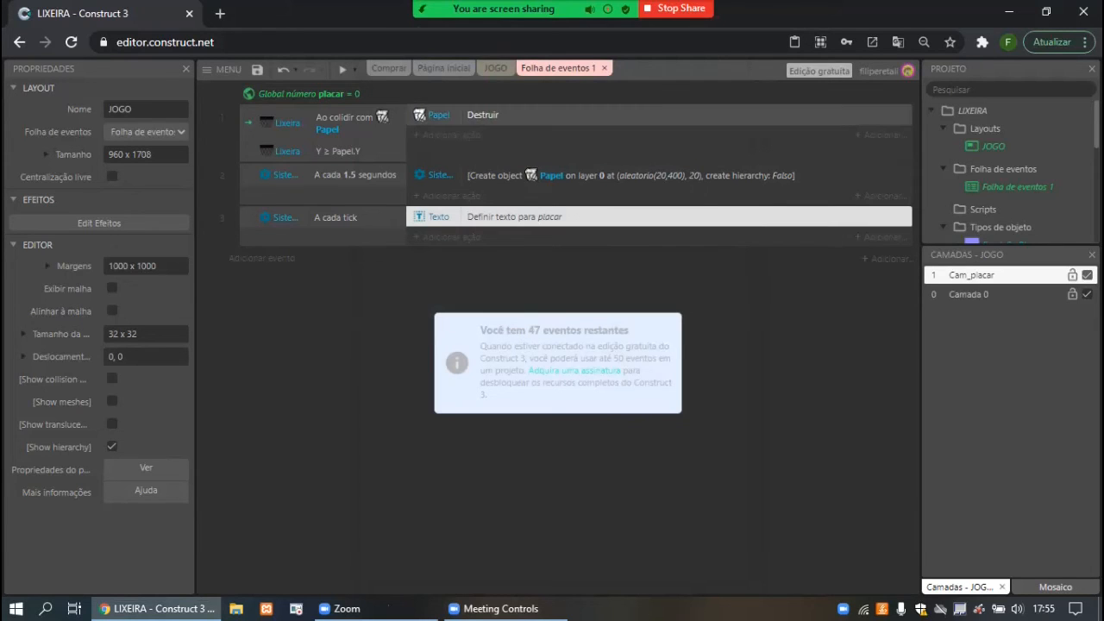
# Add a System action to the Lixeira–Papel collision event that adds 1 to placar, and play-test the score in the preview.
pyautogui.click(451, 135)
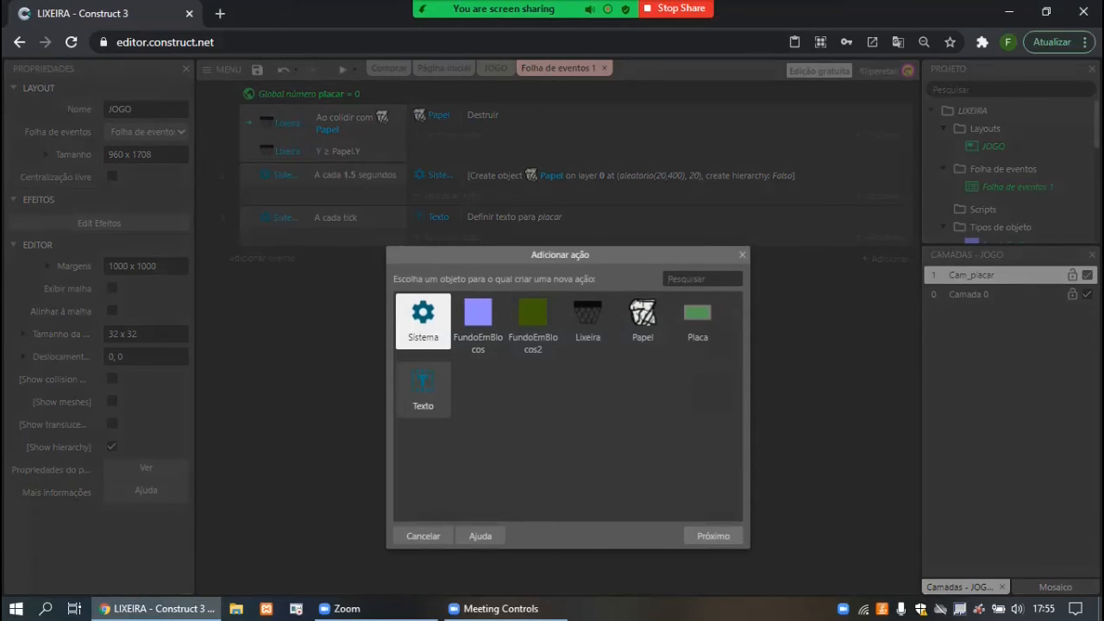
pyautogui.doubleClick(422, 322)
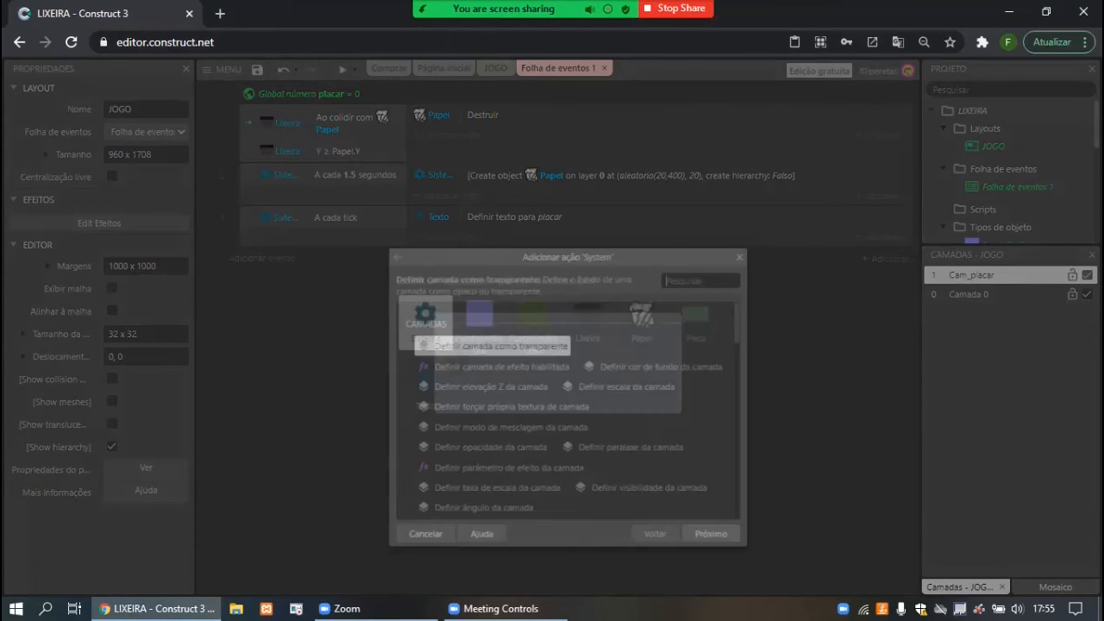
pyautogui.scroll(-5, 455, 341)
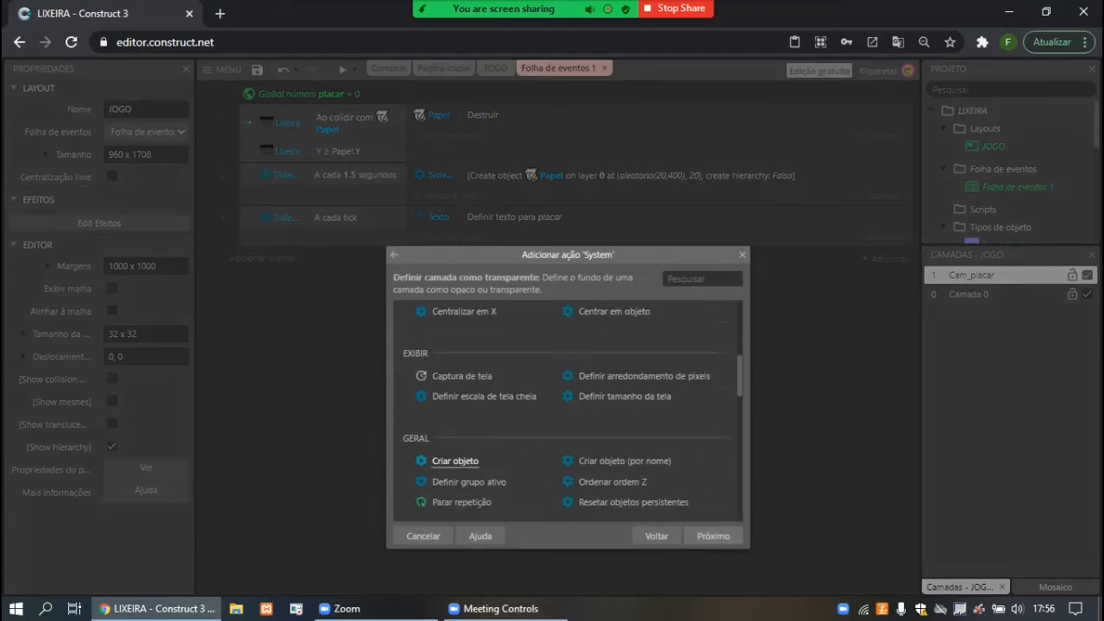
pyautogui.scroll(-1, 455, 341)
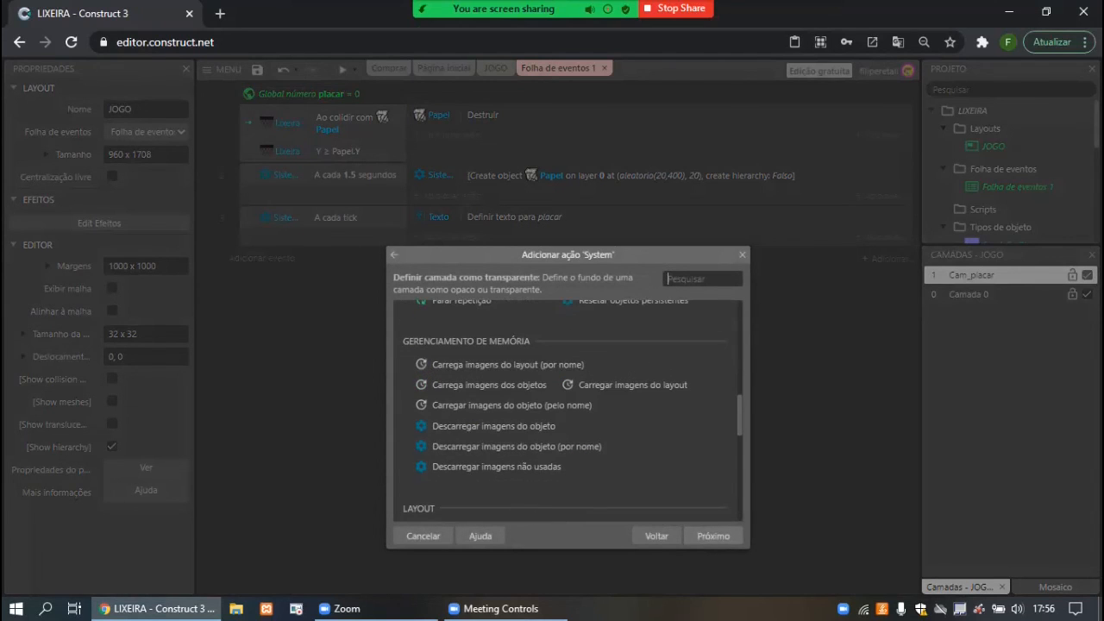
pyautogui.scroll(-5, 570, 410)
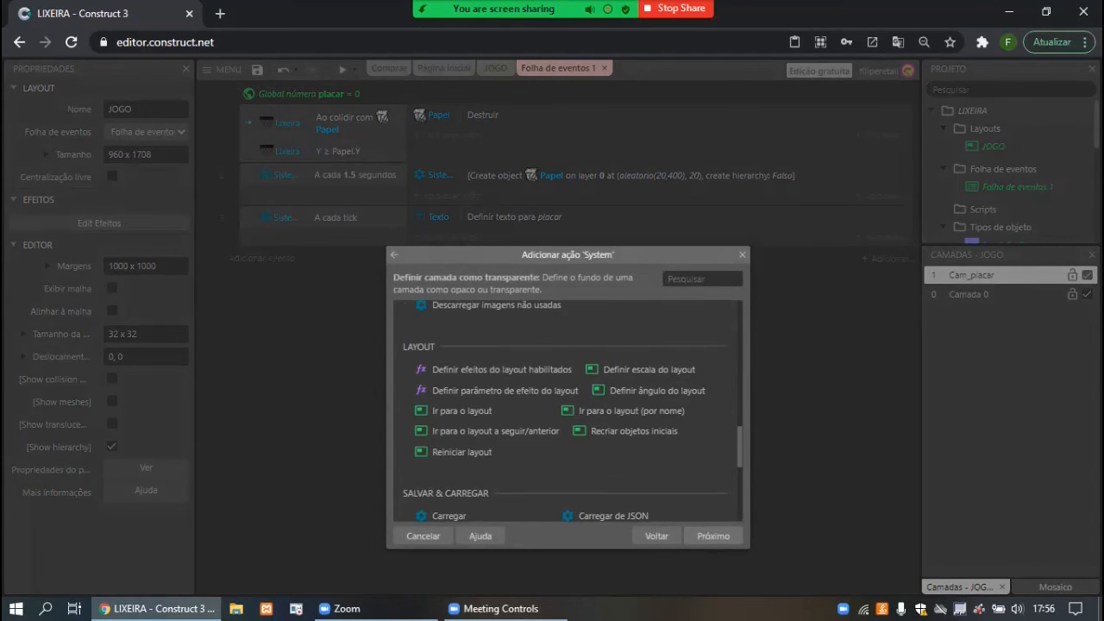
pyautogui.scroll(-1, 569, 409)
pyautogui.scroll(-1, 479, 452)
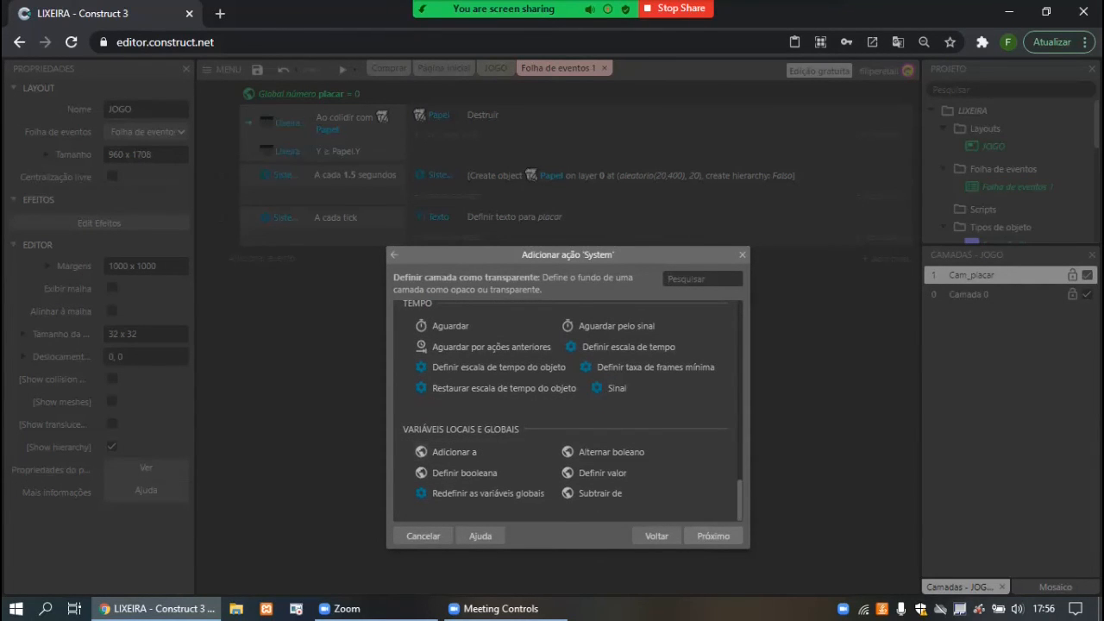
pyautogui.doubleClick(453, 452)
pyautogui.click(612, 314)
pyautogui.click(607, 329)
pyautogui.click(603, 338)
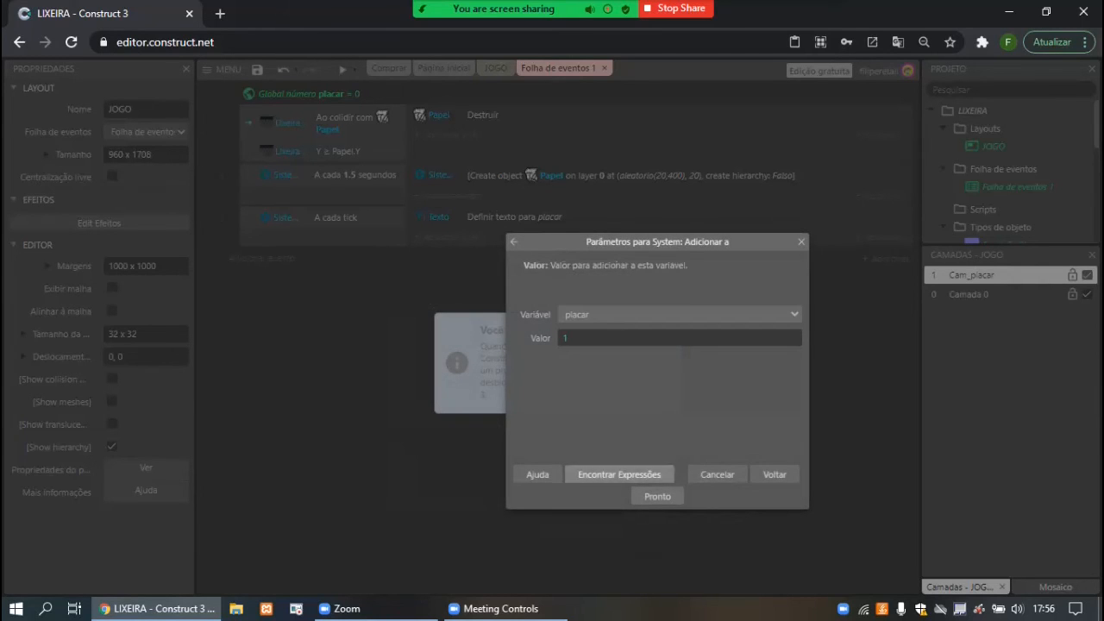
pyautogui.click(657, 496)
pyautogui.click(342, 69)
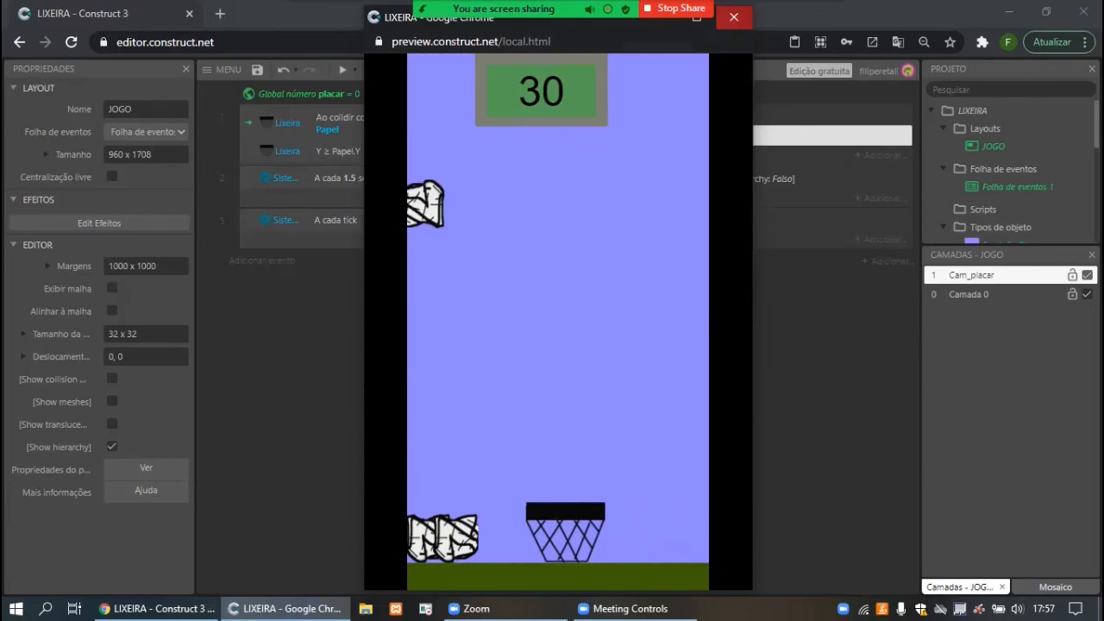
pyautogui.click(733, 16)
# Insert a Fundo em blocos object beside the blue background in the JOGO layout and fill its image with colour #7b6b85.
pyautogui.click(496, 68)
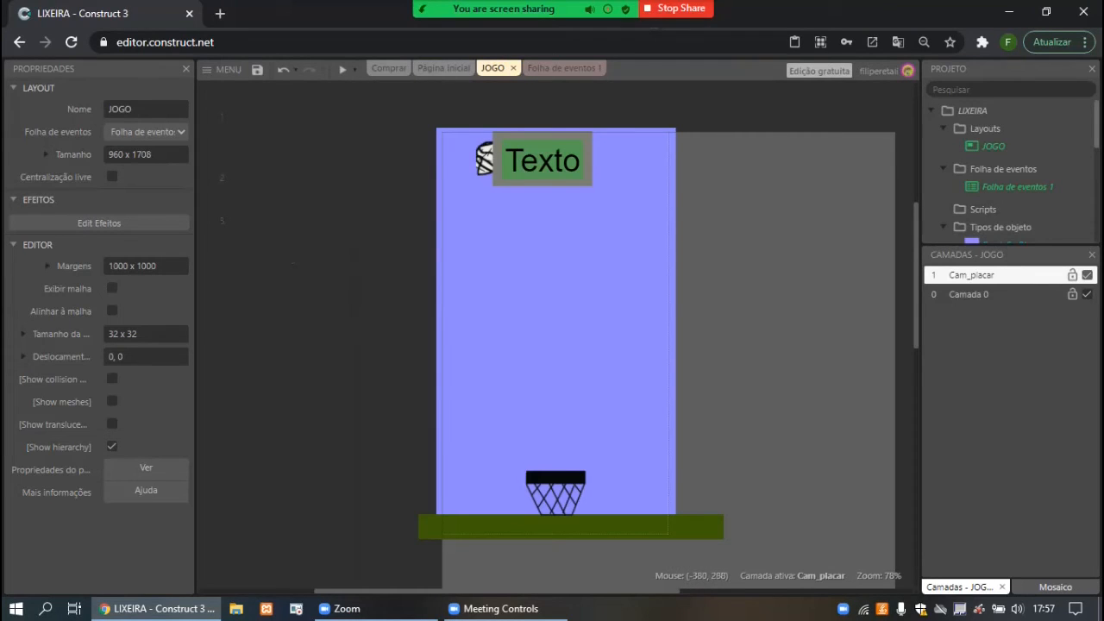
pyautogui.doubleClick(702, 319)
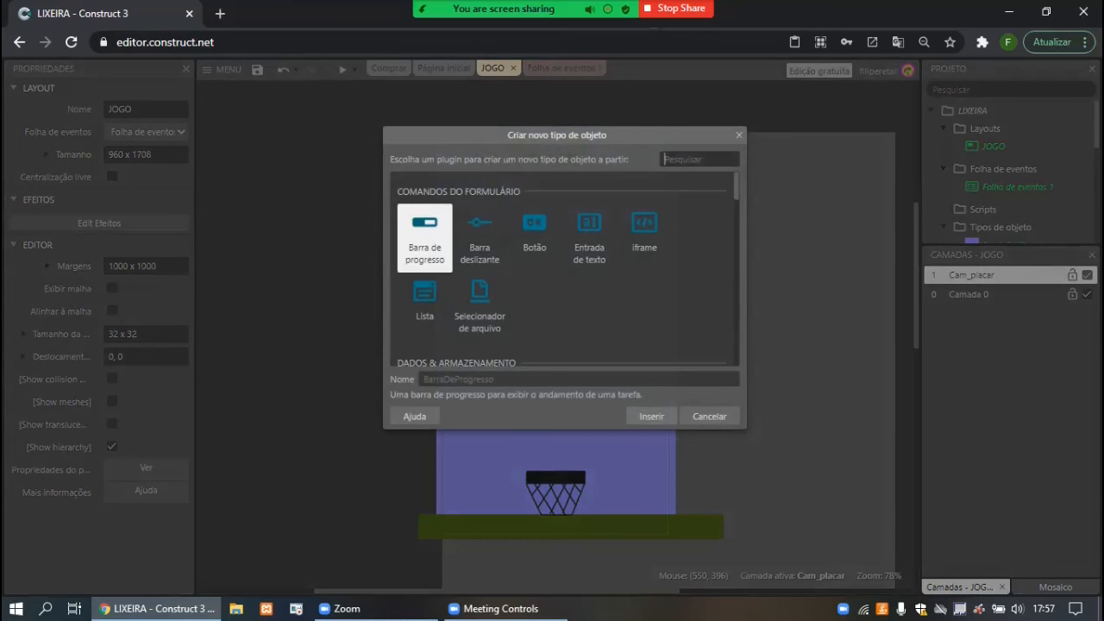
pyautogui.write('fun')
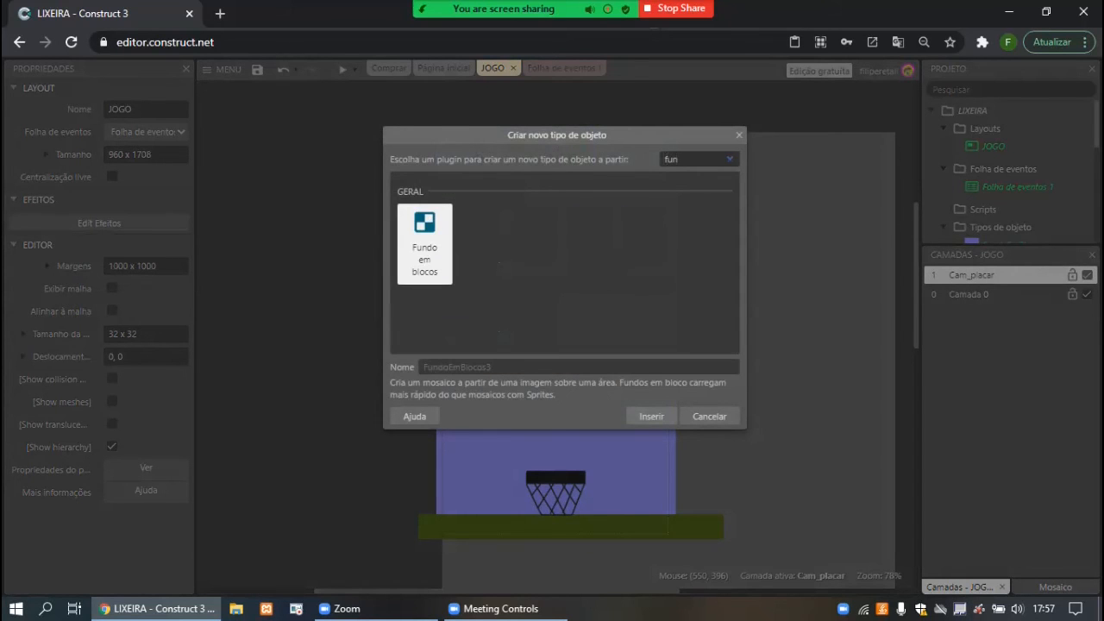
pyautogui.press('Return')
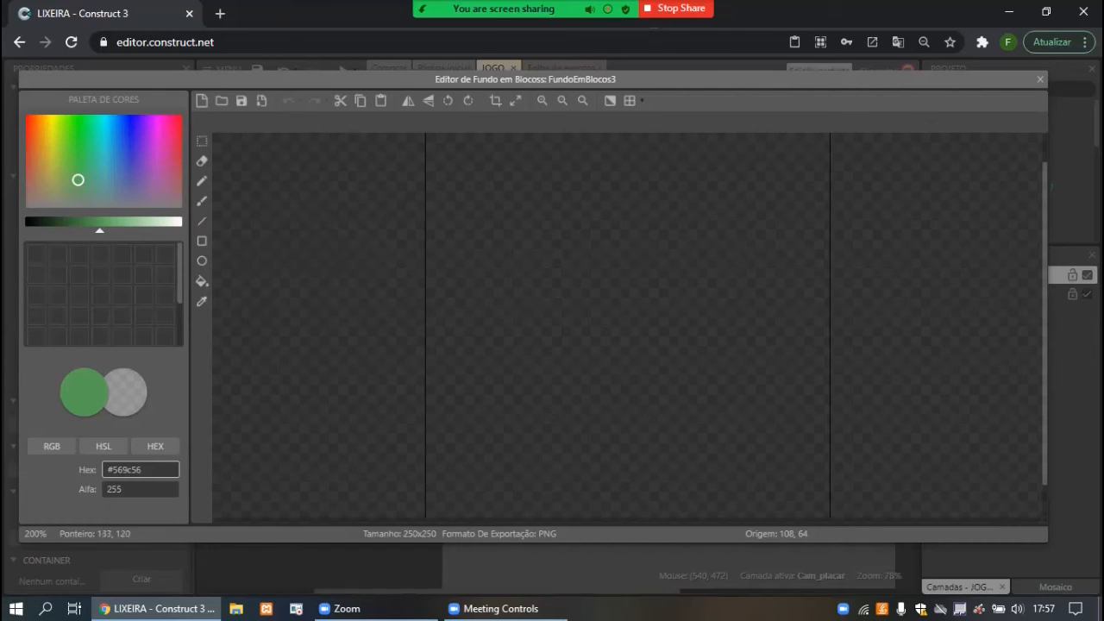
pyautogui.click(146, 198)
pyautogui.click(202, 281)
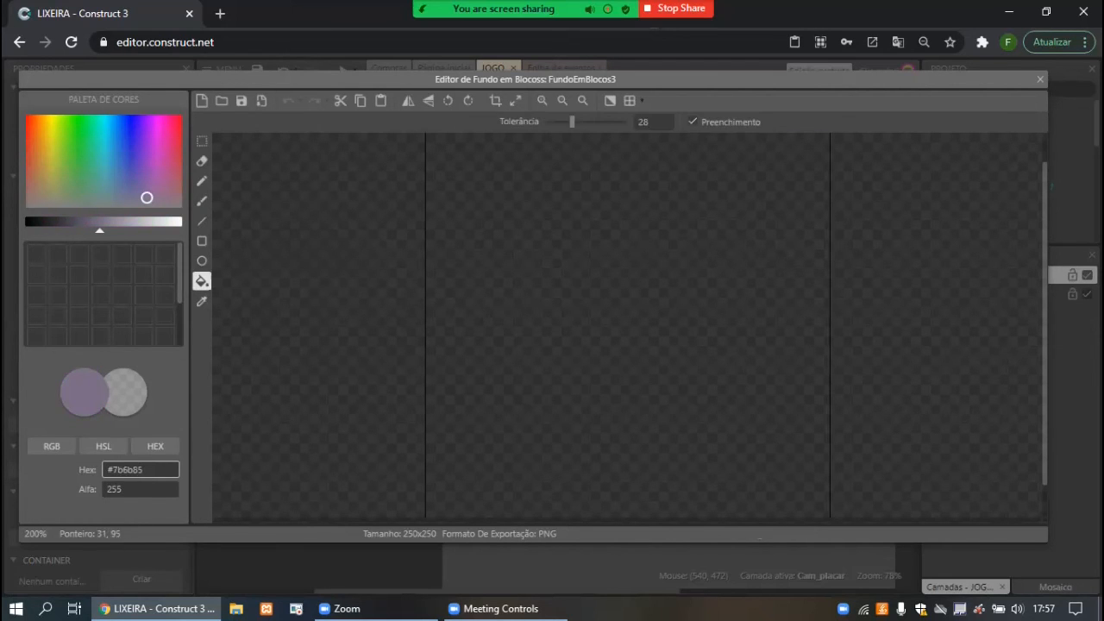
pyautogui.click(556, 258)
pyautogui.click(1040, 79)
# Stretch the new tiled background into a vertical wall about 155 x 872 along the right edge of the play area.
pyautogui.moveTo(720, 350); pyautogui.dragTo(720, 115)
pyautogui.moveTo(691, 260); pyautogui.dragTo(667, 260)
pyautogui.moveTo(708, 406); pyautogui.dragTo(708, 535)
pyautogui.moveTo(668, 325); pyautogui.dragTo(665, 325)
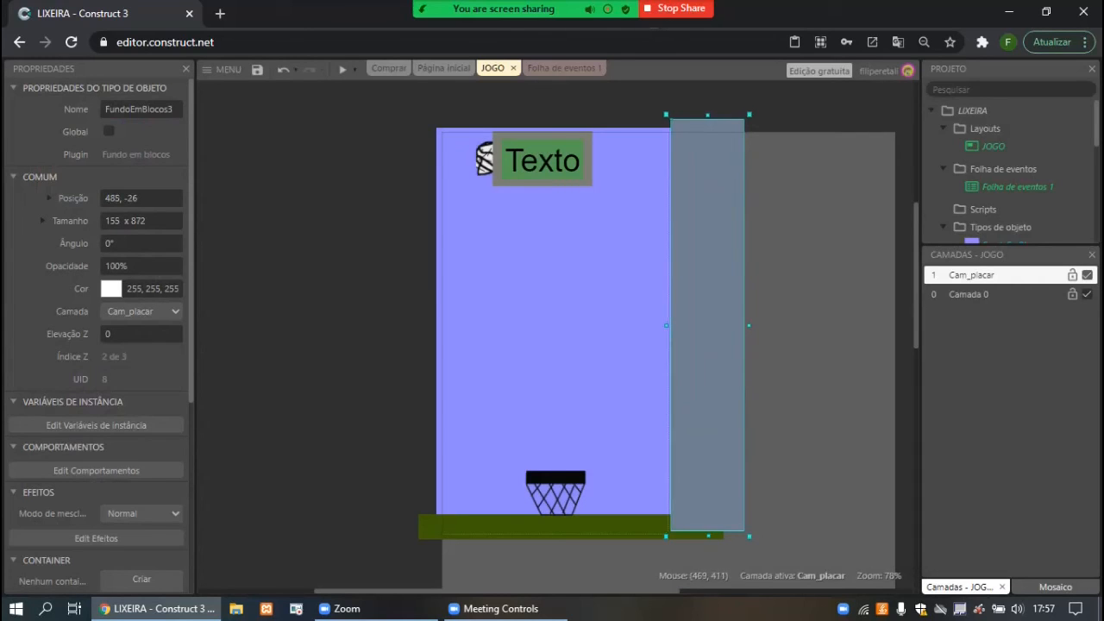
# Add the Sólido behaviour to the vertical wall FundoEmBlocos3 along the right edge of the play area.
pyautogui.click(96, 470)
pyautogui.click(657, 397)
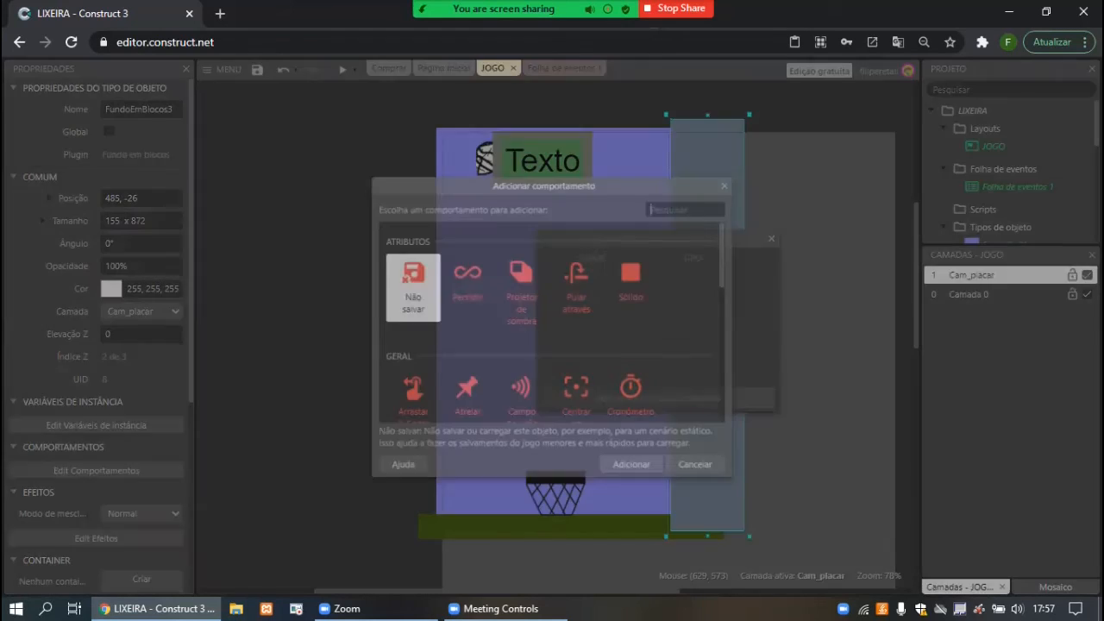
pyautogui.doubleClick(631, 276)
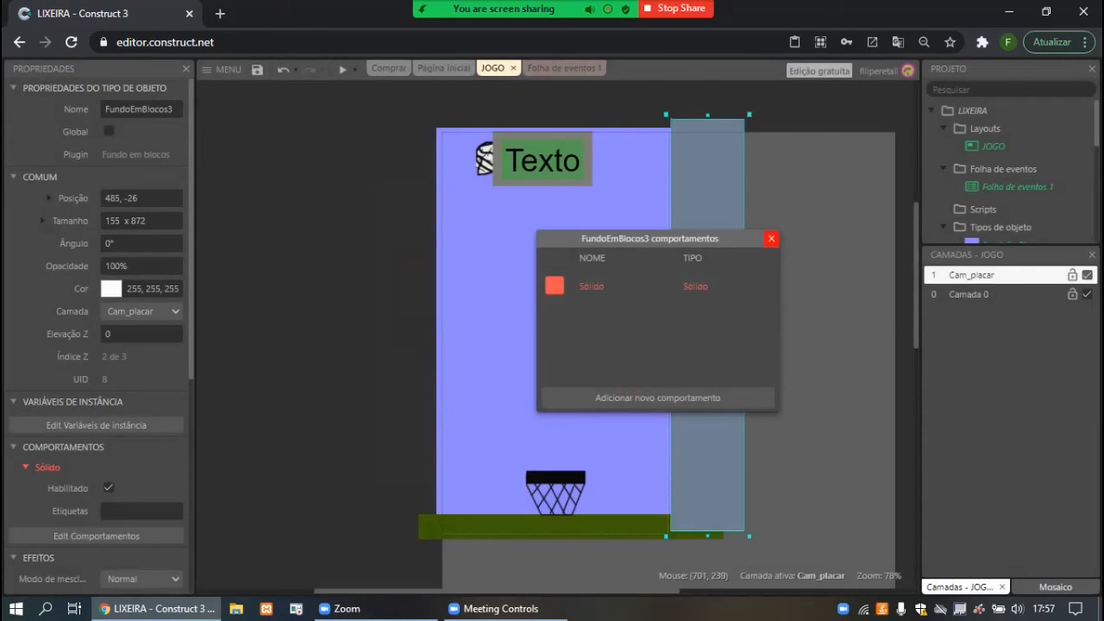
pyautogui.click(771, 239)
# Preview the game, moving the basket sideways to catch papers and test the solid wall, and close the preview.
pyautogui.click(342, 69)
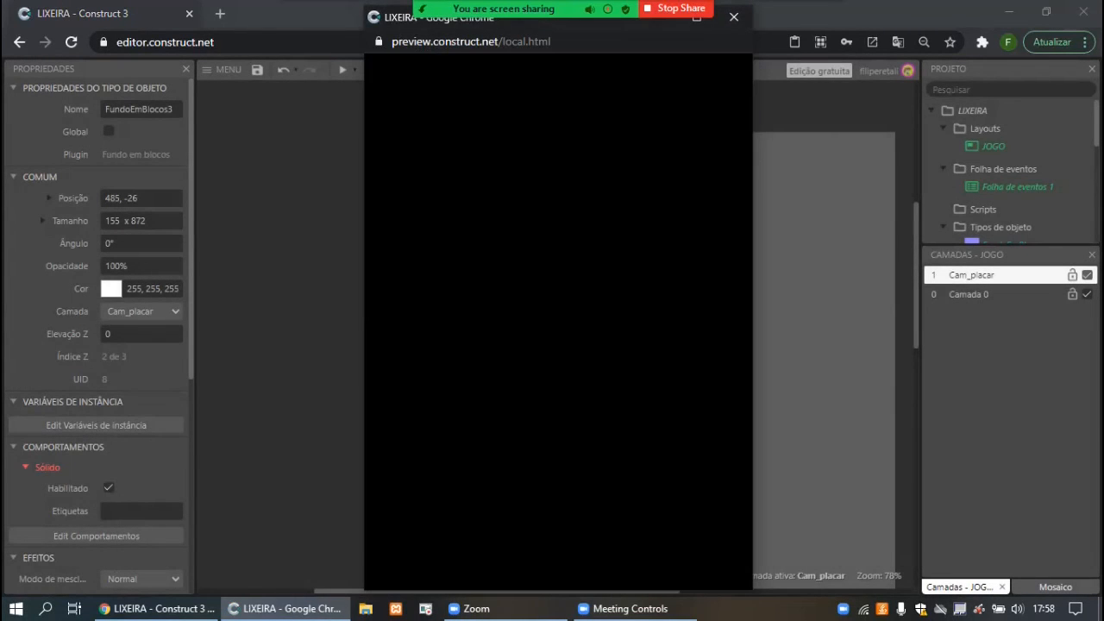
pyautogui.press('Left')
pyautogui.press('Right')
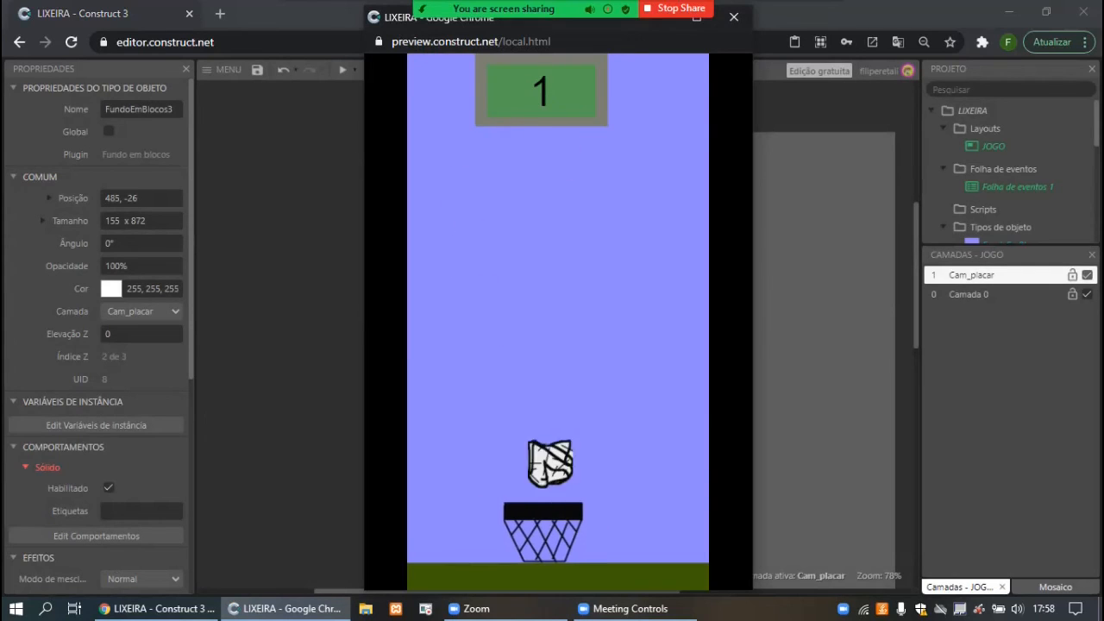
pyautogui.press('Left')
pyautogui.press('Right')
pyautogui.press('Right')
pyautogui.press('Left')
pyautogui.press('Right')
pyautogui.press('Left')
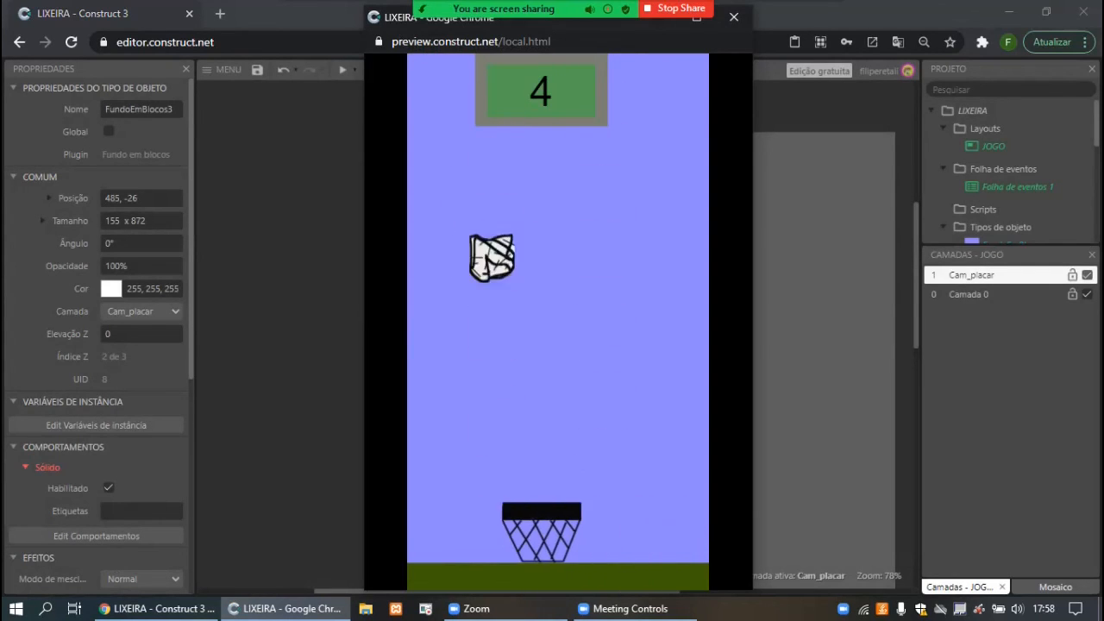
pyautogui.press('Right')
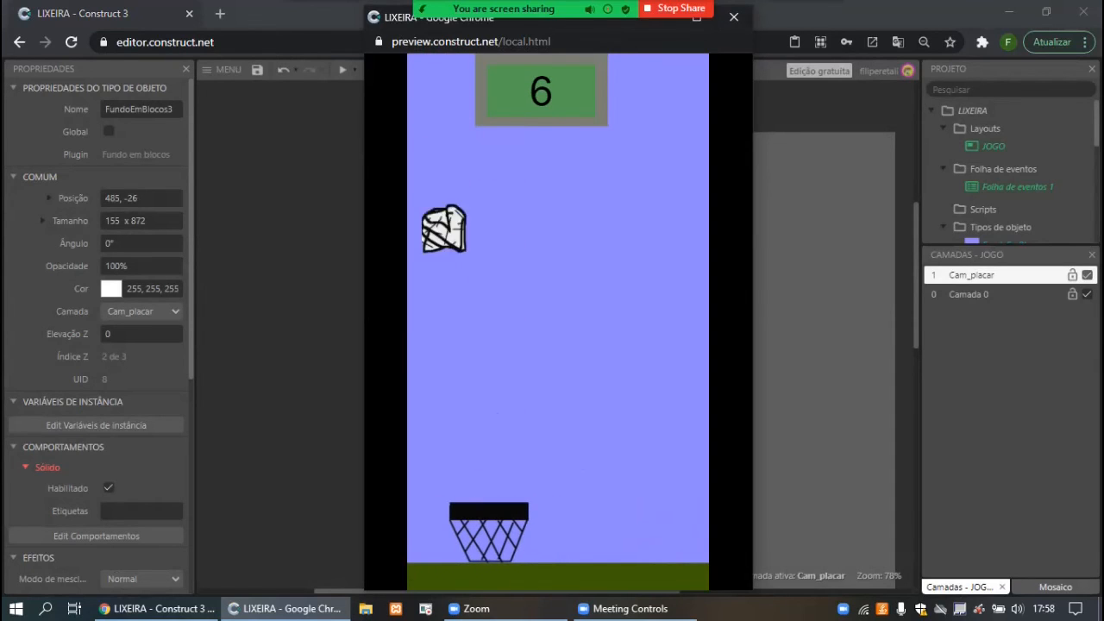
pyautogui.click(733, 16)
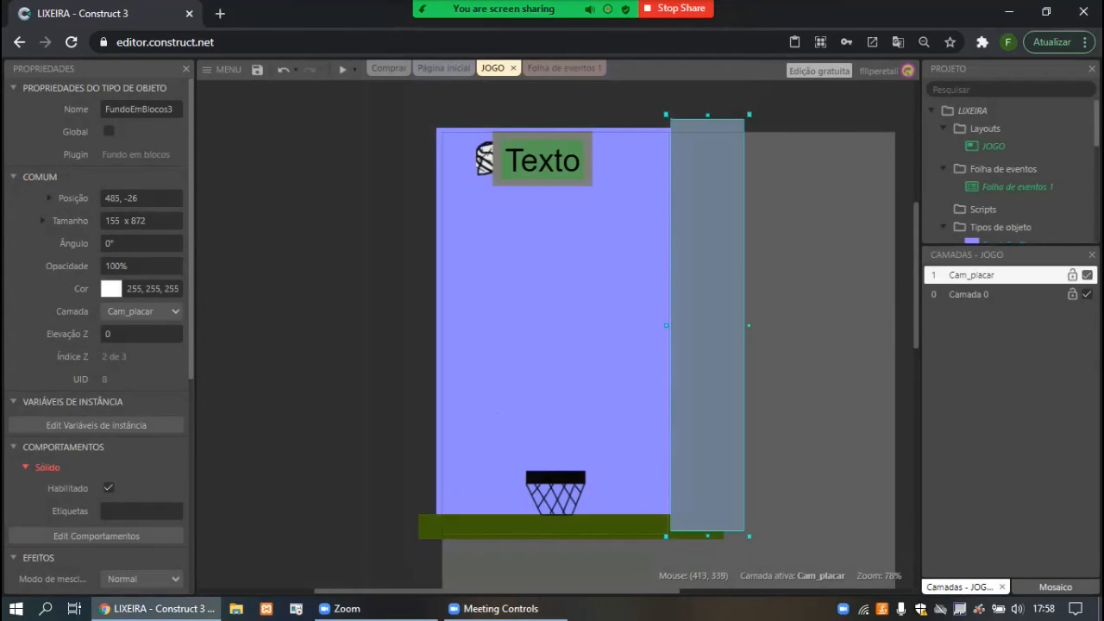
# Insert a Sprite object with an empty image over the left side of the blue background in the JOGO layout.
pyautogui.click(403, 265)
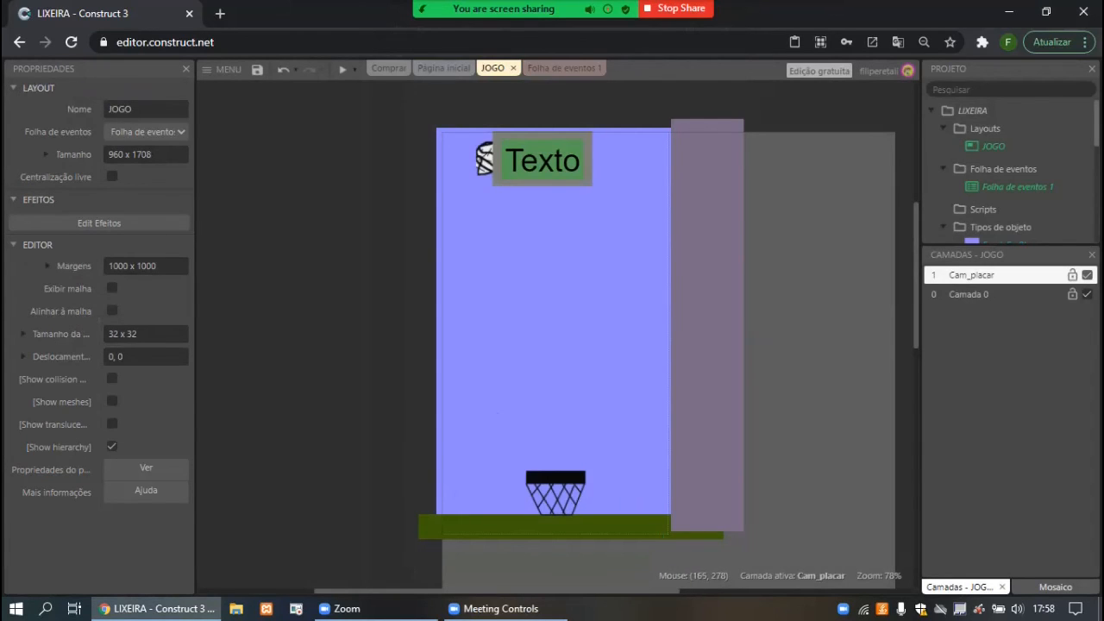
pyautogui.doubleClick(520, 263)
pyautogui.scroll(-4, 523, 262)
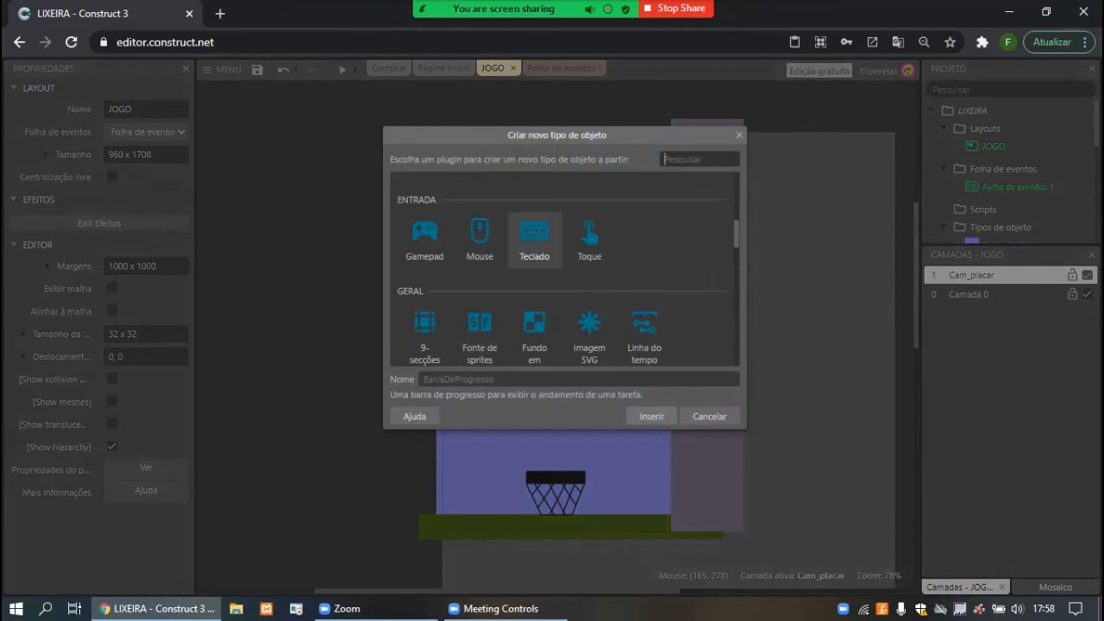
pyautogui.scroll(4, 523, 261)
pyautogui.scroll(-10, 535, 307)
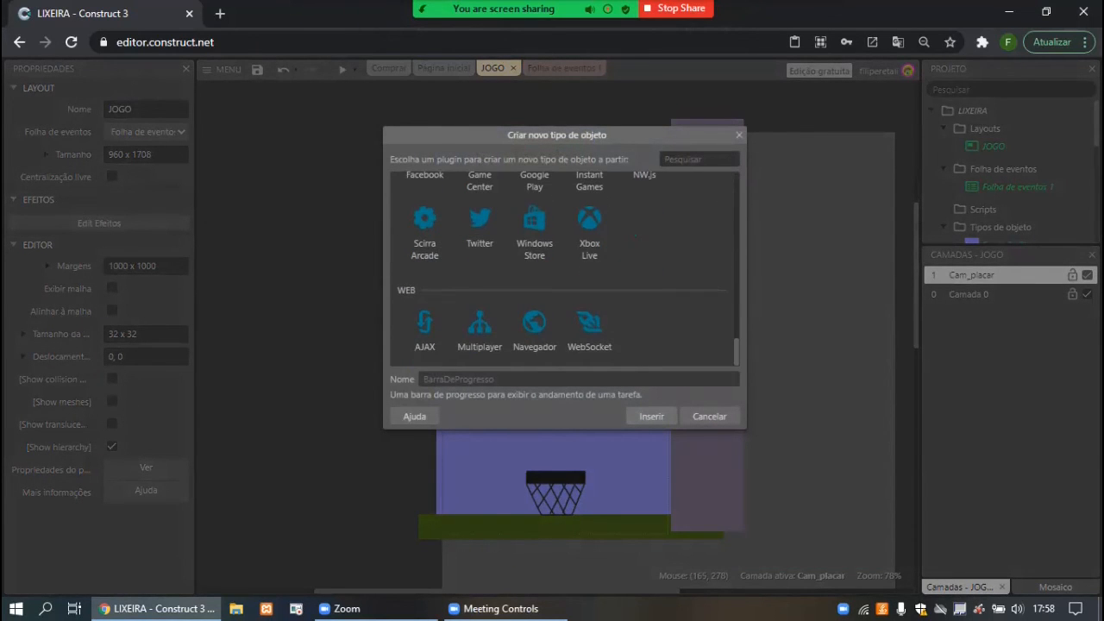
pyautogui.write('s')
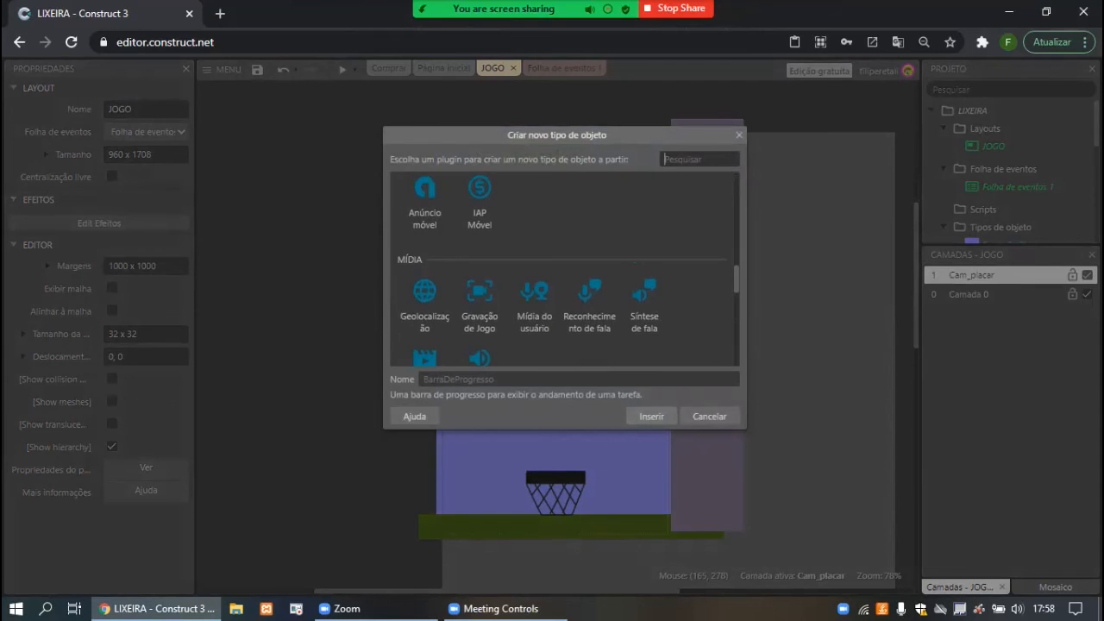
pyautogui.scroll(-2, 565, 269)
pyautogui.write('pri')
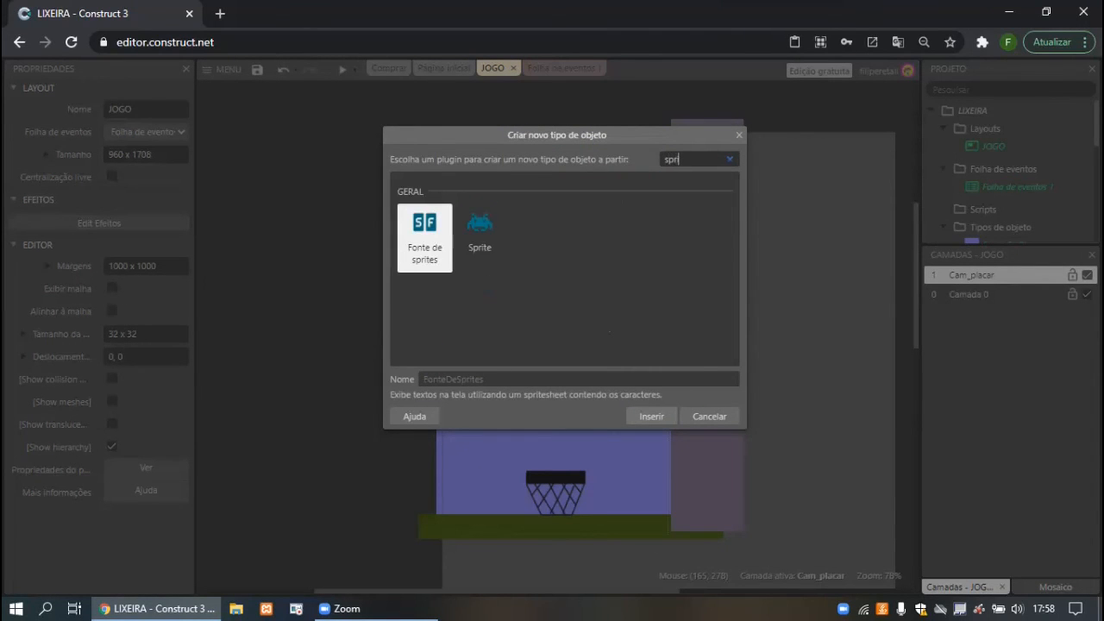
pyautogui.doubleClick(480, 231)
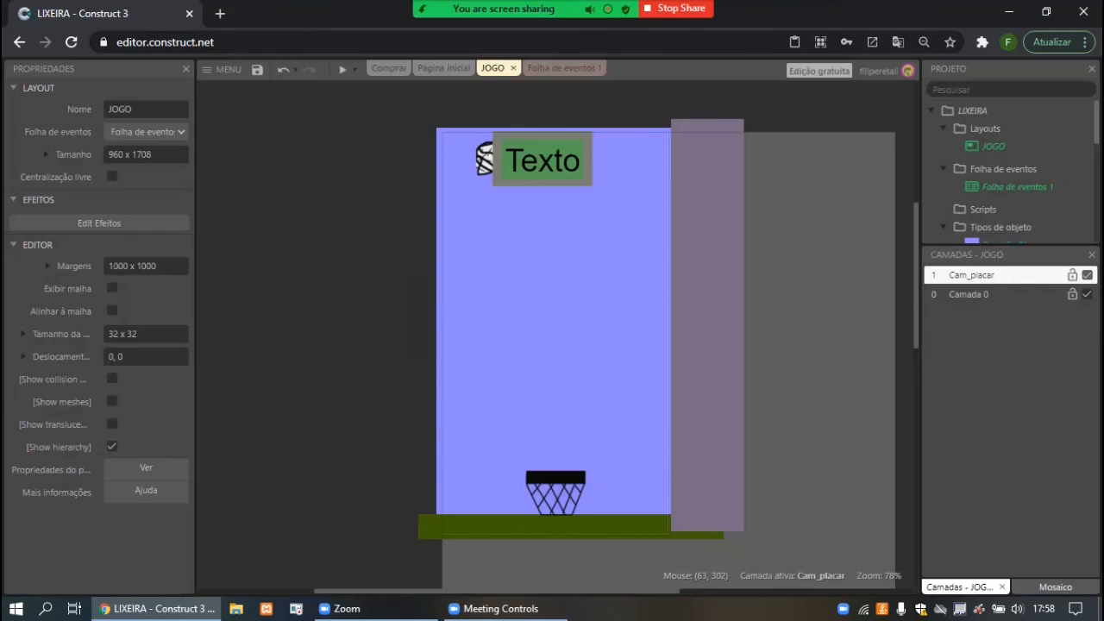
pyautogui.click(472, 274)
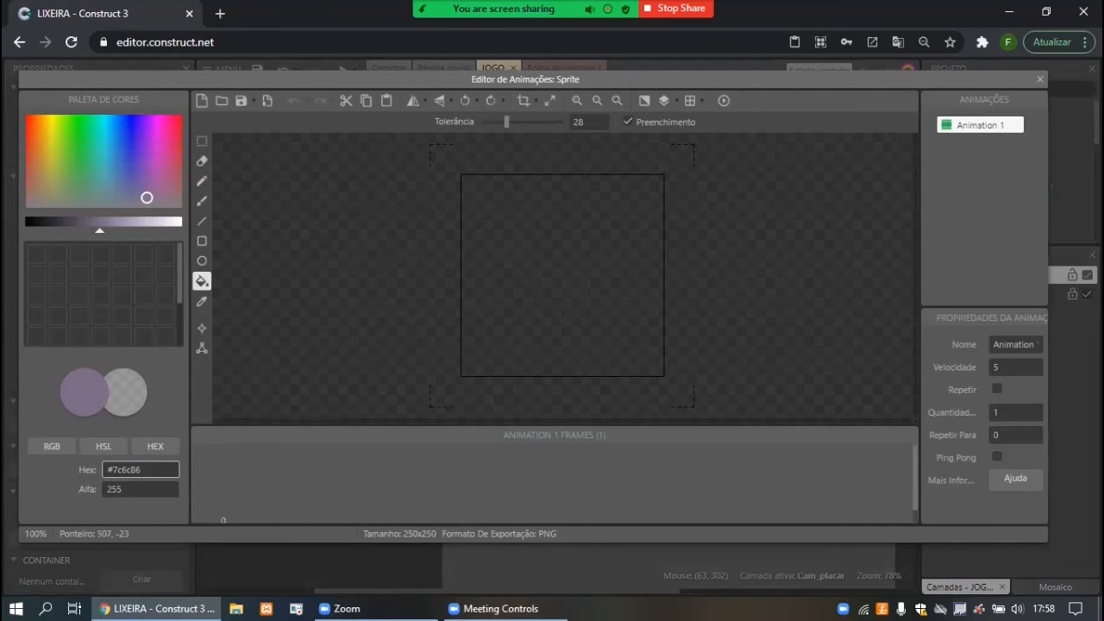
pyautogui.click(1040, 80)
# Stretch the empty sprite to about 250 x 884 over the left part of the play area and name it Esquerda.
pyautogui.moveTo(471, 210); pyautogui.dragTo(471, 108)
pyautogui.moveTo(471, 338); pyautogui.dragTo(471, 534)
pyautogui.click(129, 108)
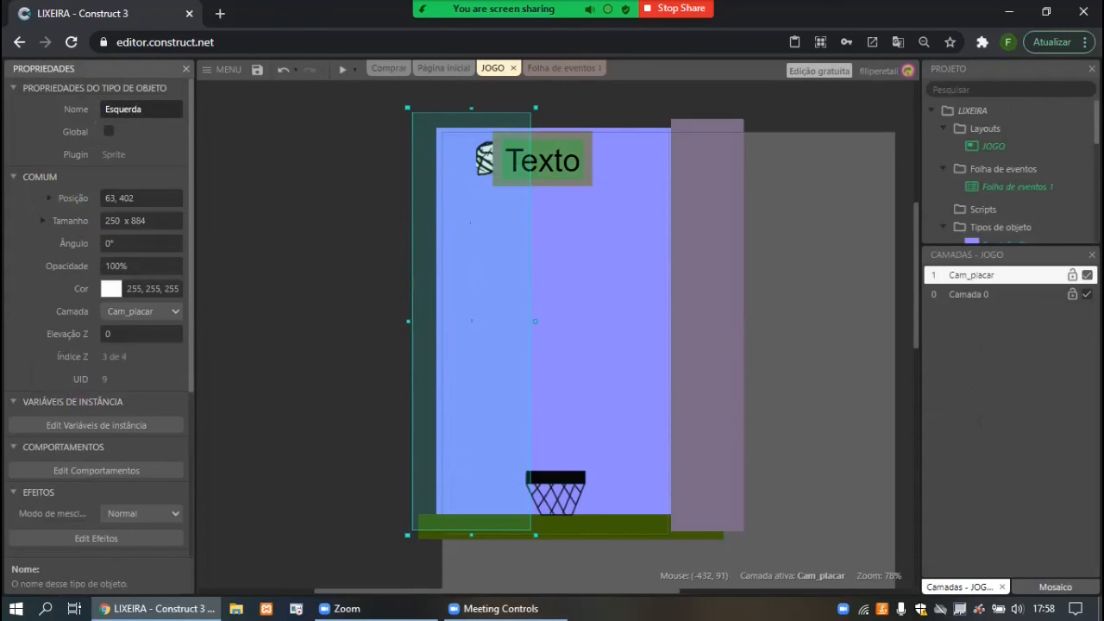
pyautogui.click(315, 211)
# Insert a second Sprite object with an empty image near the upper edge of the blue background.
pyautogui.doubleClick(608, 114)
pyautogui.write('sp')
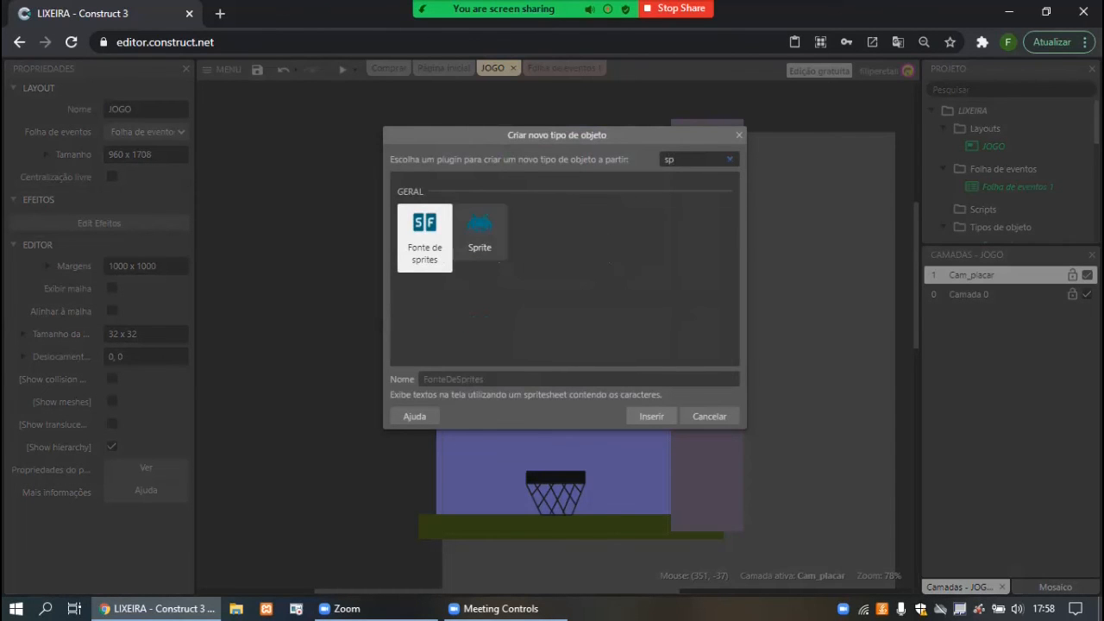
pyautogui.press('Return')
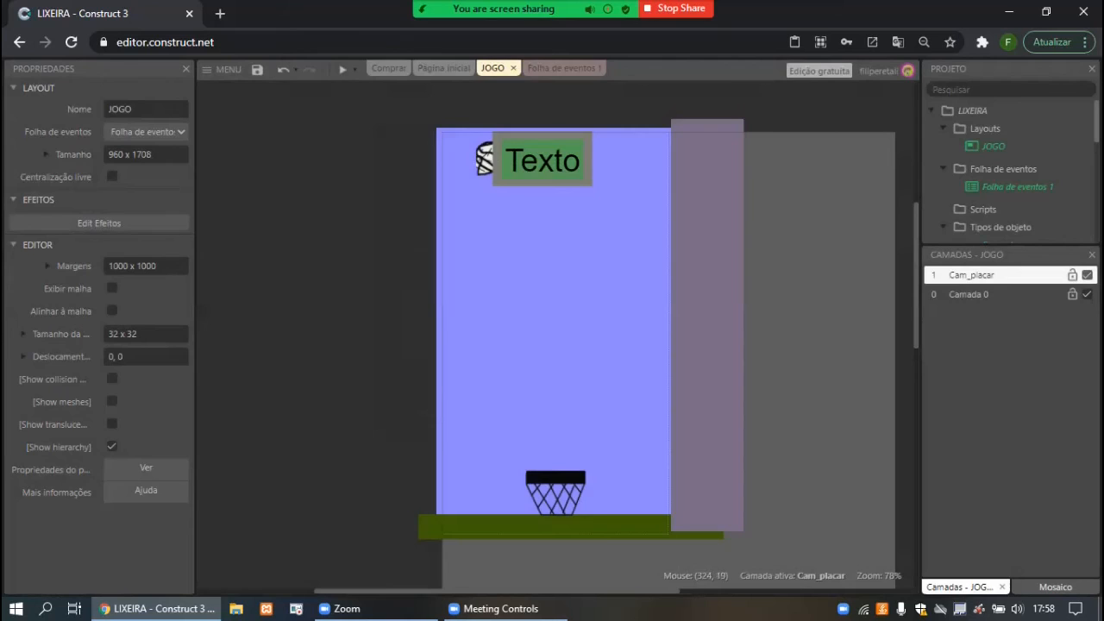
pyautogui.click(585, 117)
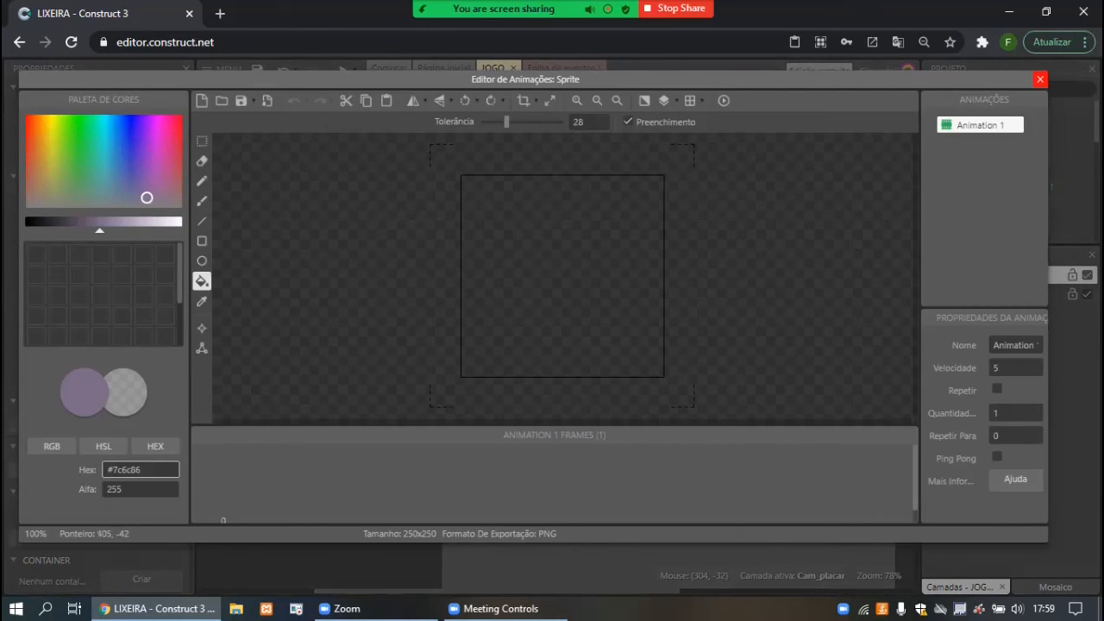
pyautogui.press('Escape')
# Stretch the new sprite to about 387 x 907 over the right part of the play area and name it Direita.
pyautogui.moveTo(626, 147); pyautogui.dragTo(761, 554)
pyautogui.click(156, 108)
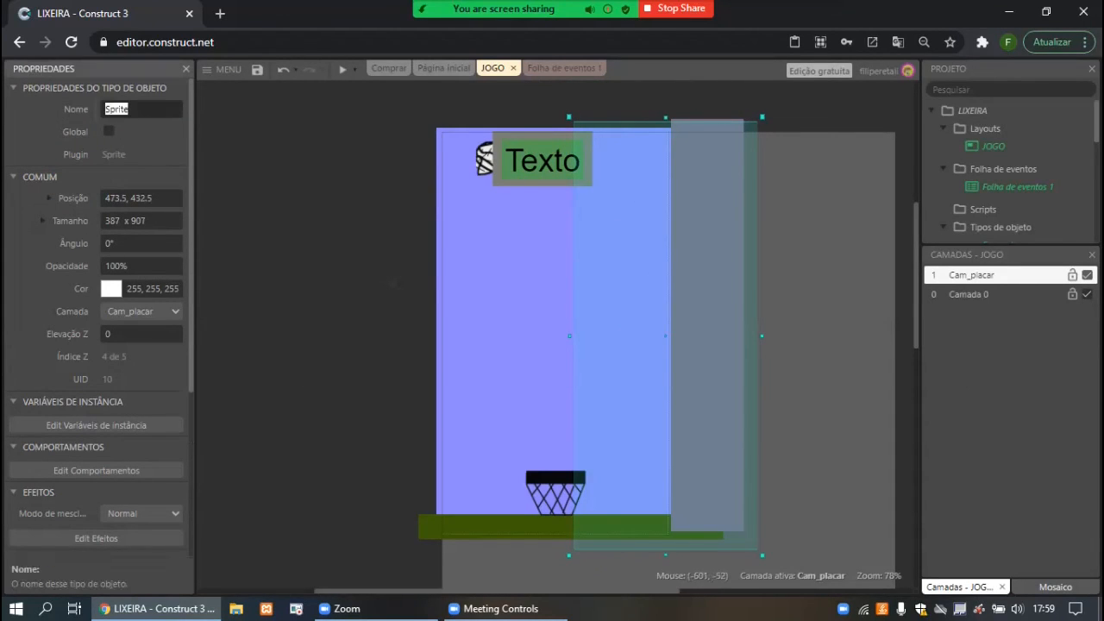
pyautogui.press('Return')
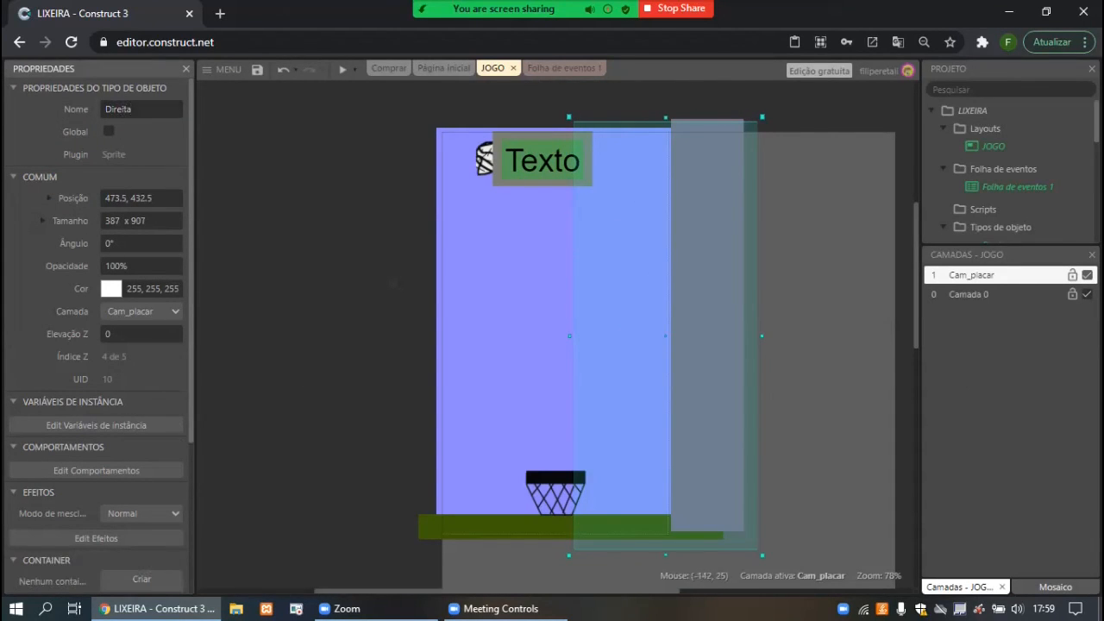
pyautogui.click(504, 260)
pyautogui.click(586, 269)
pyautogui.click(507, 297)
pyautogui.click(581, 309)
pyautogui.keyDown('ctrl'); pyautogui.click(492, 308); pyautogui.keyUp('ctrl')
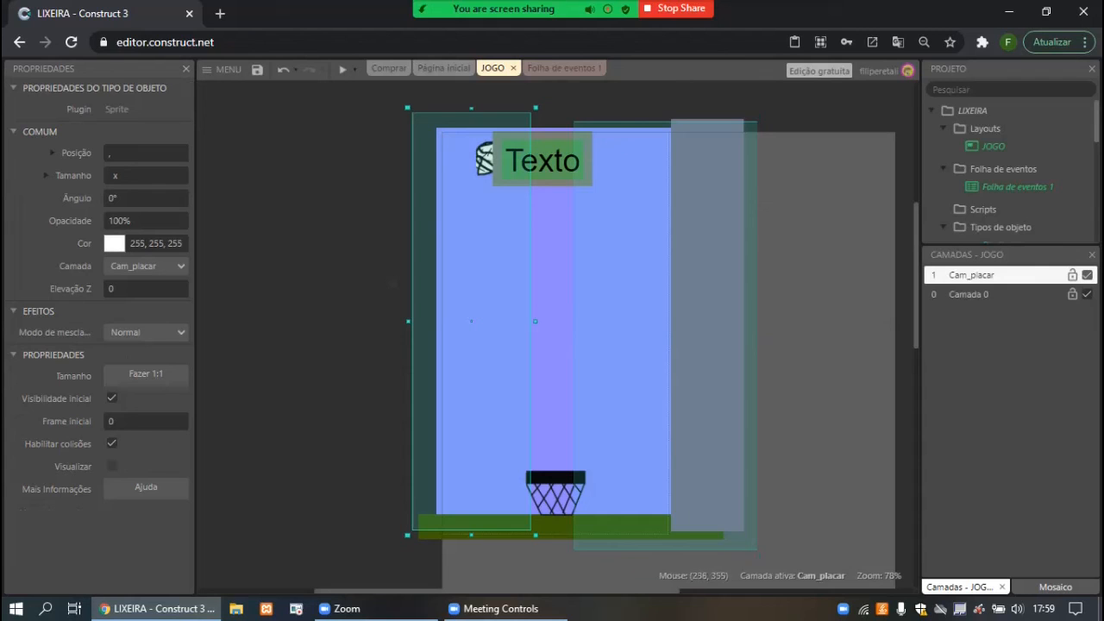
pyautogui.click(337, 133)
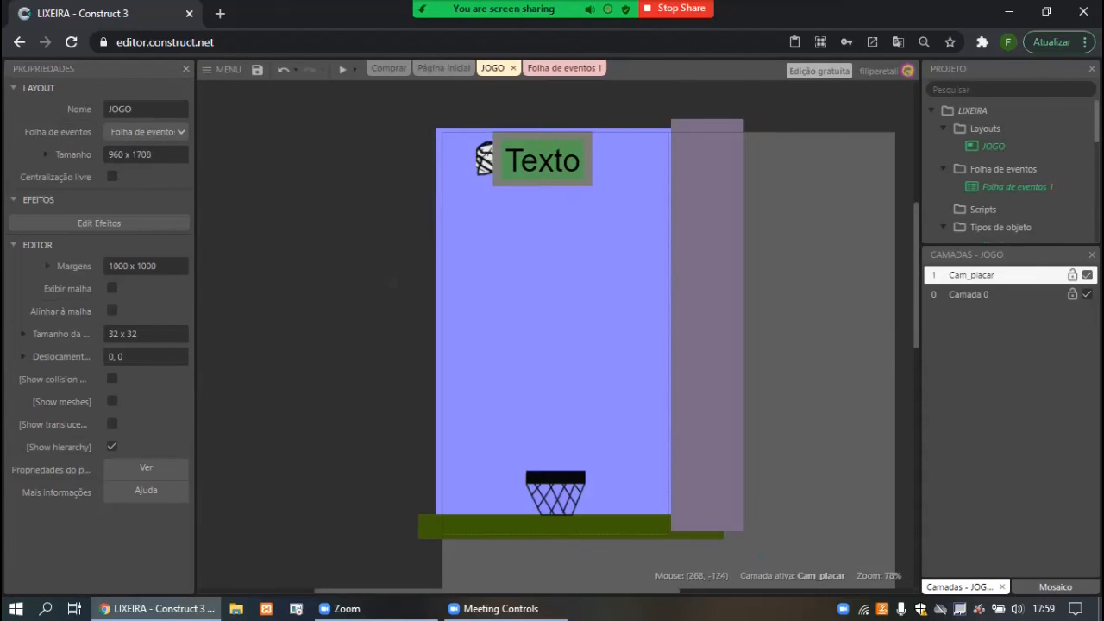
pyautogui.click(564, 68)
pyautogui.click(496, 68)
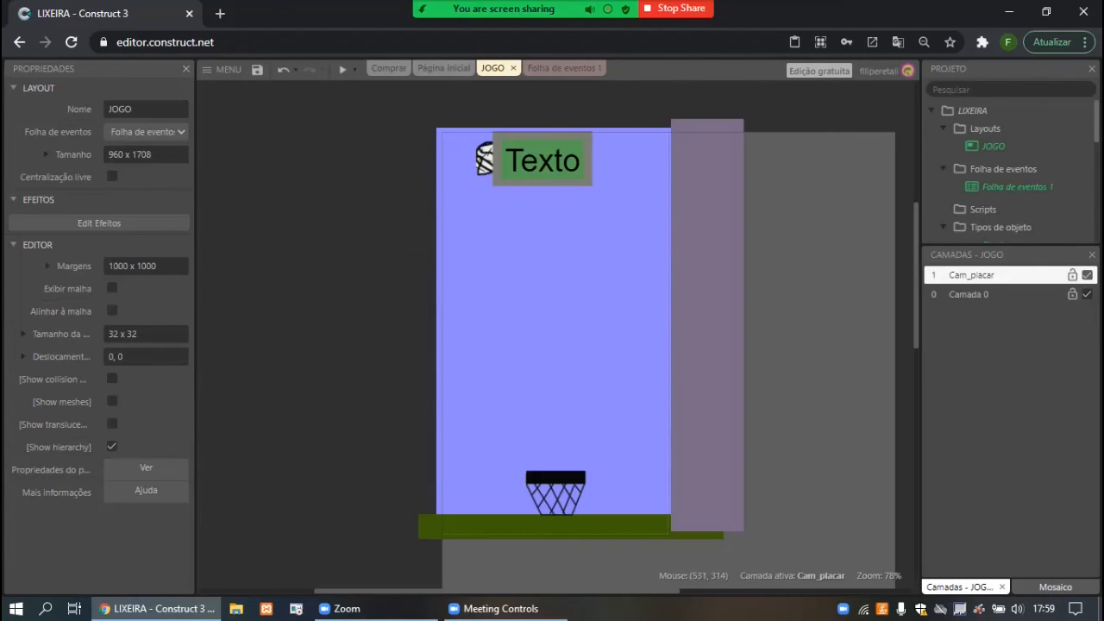
# Add a Mouse input object to the project.
pyautogui.doubleClick(644, 106)
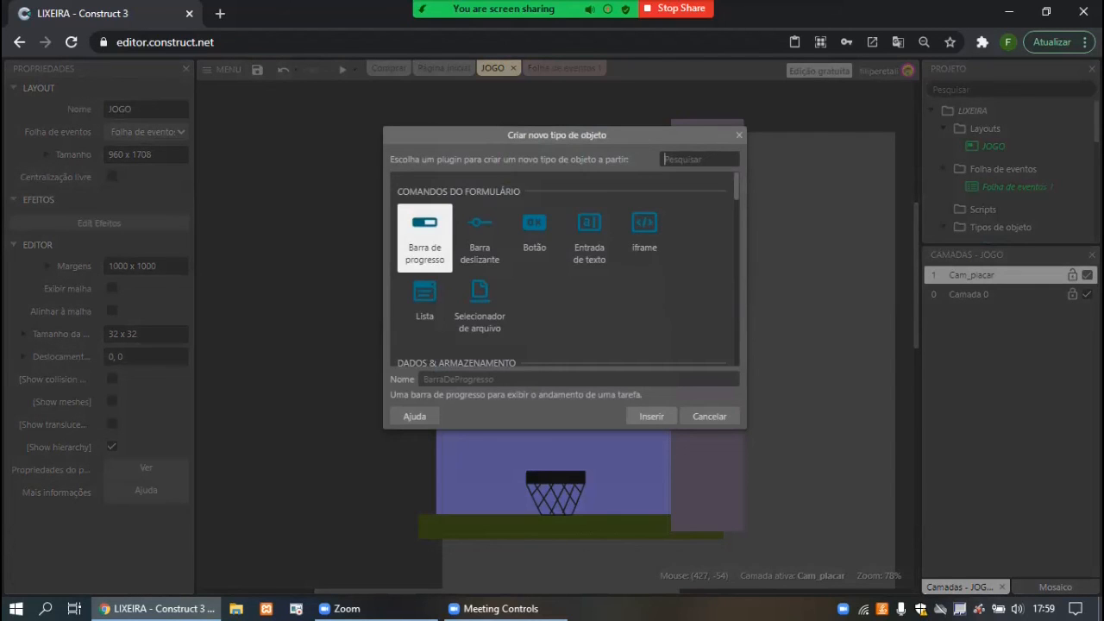
pyautogui.write('mou')
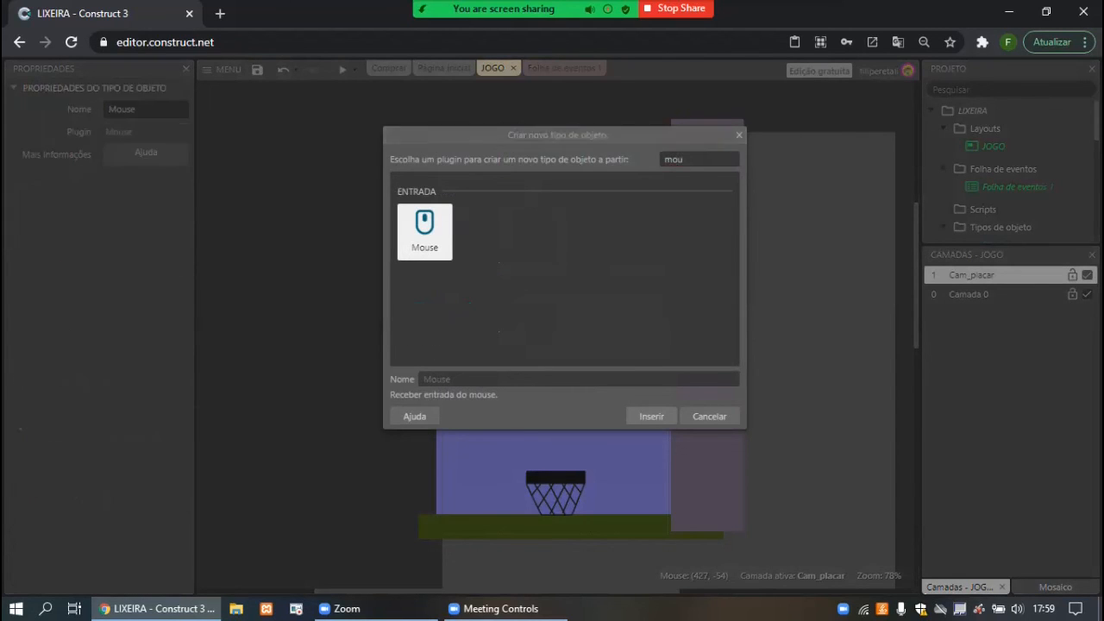
pyautogui.press('Return')
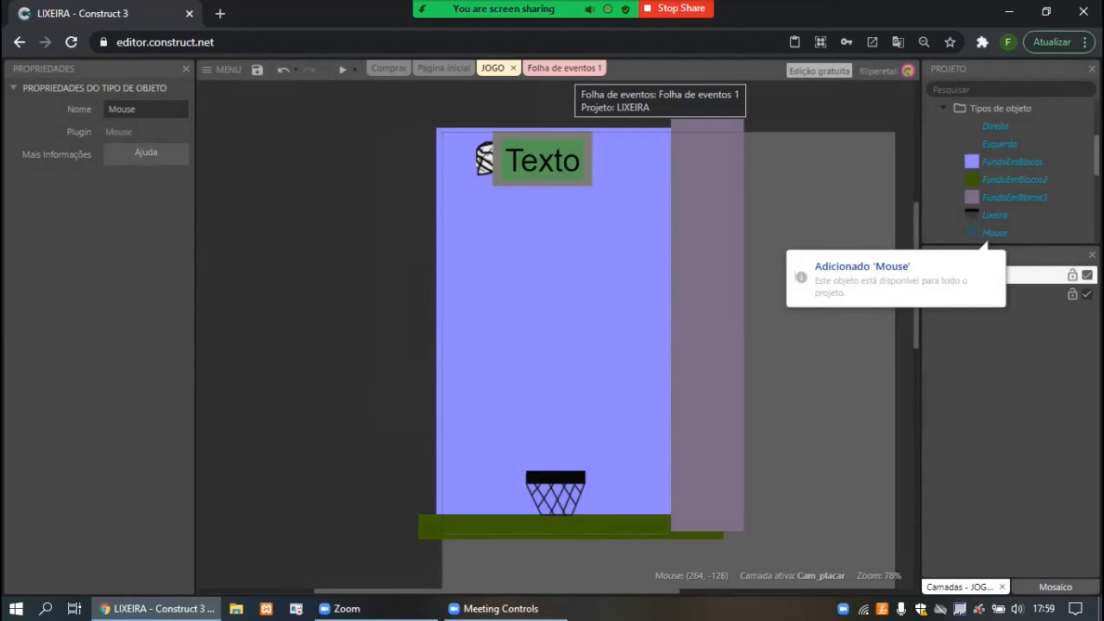
# Add an event to Folha de eventos 1 with the Mouse condition Cursor está sobre objeto for the Direita sprite.
pyautogui.click(564, 67)
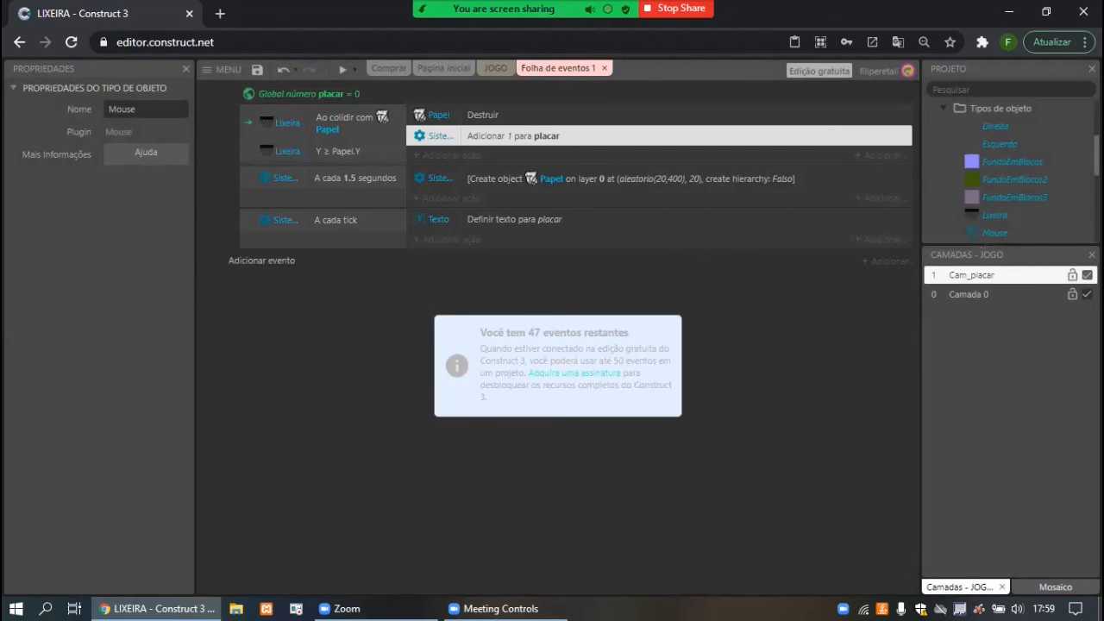
pyautogui.click(261, 260)
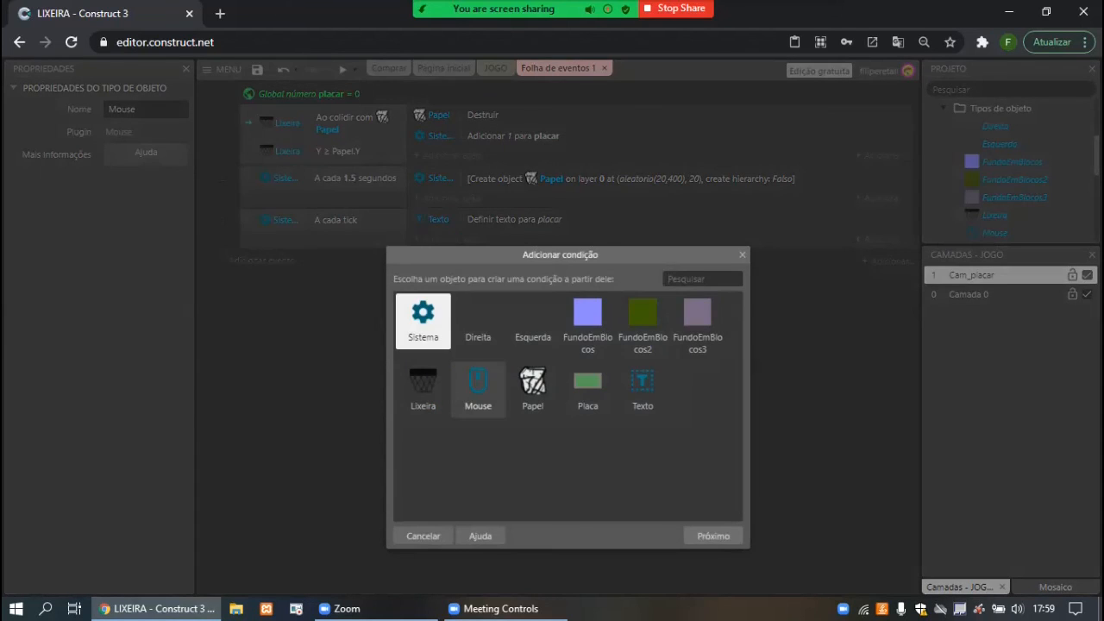
pyautogui.click(478, 389)
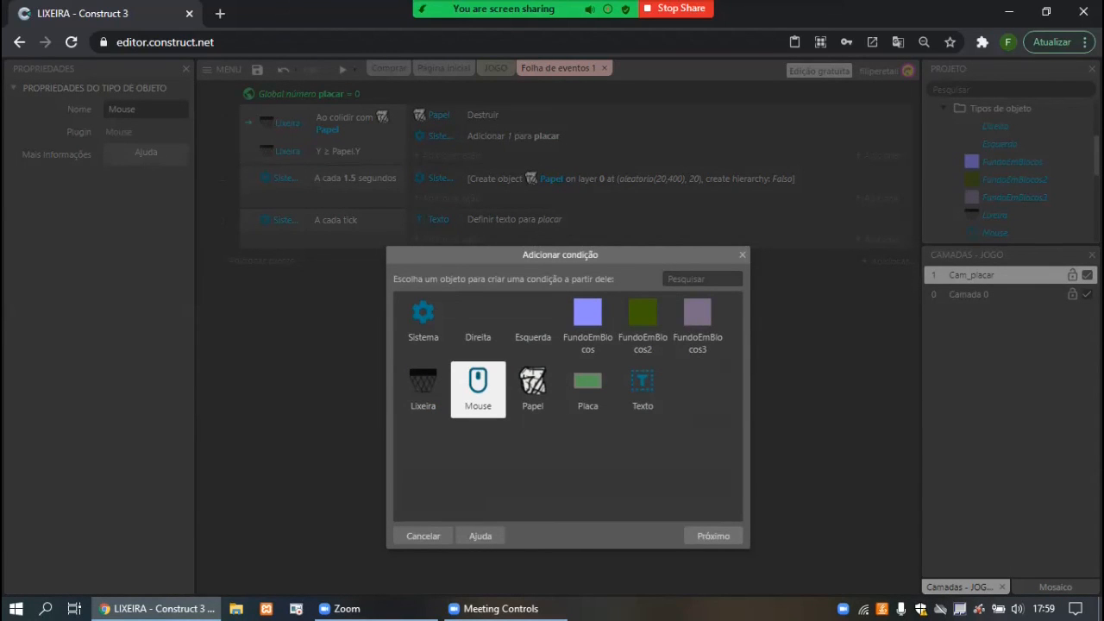
pyautogui.click(713, 535)
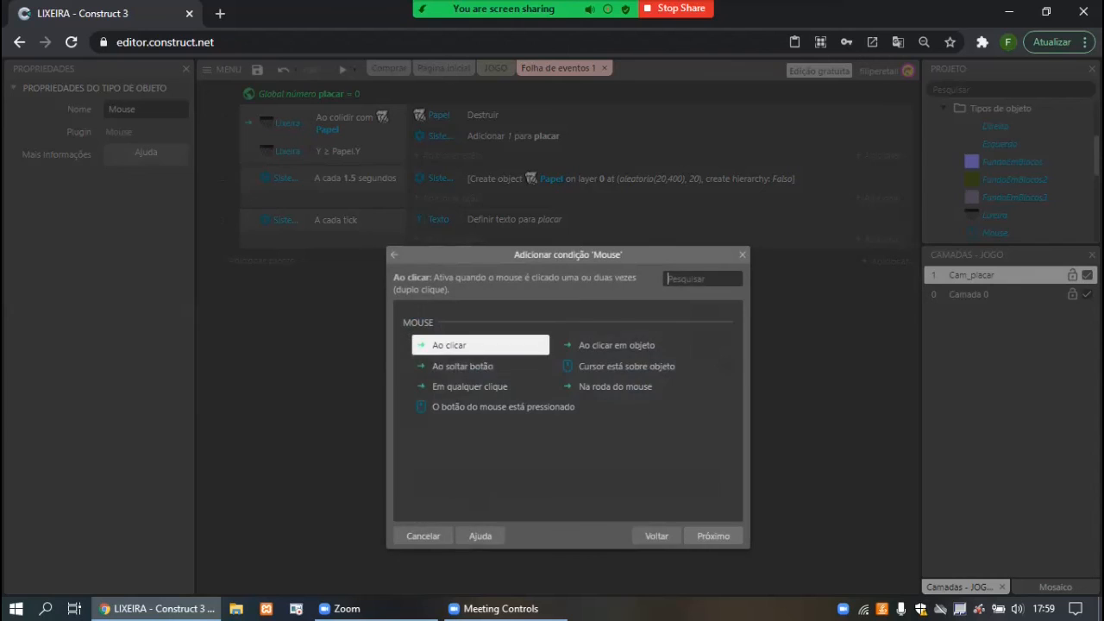
pyautogui.doubleClick(627, 365)
pyautogui.click(678, 316)
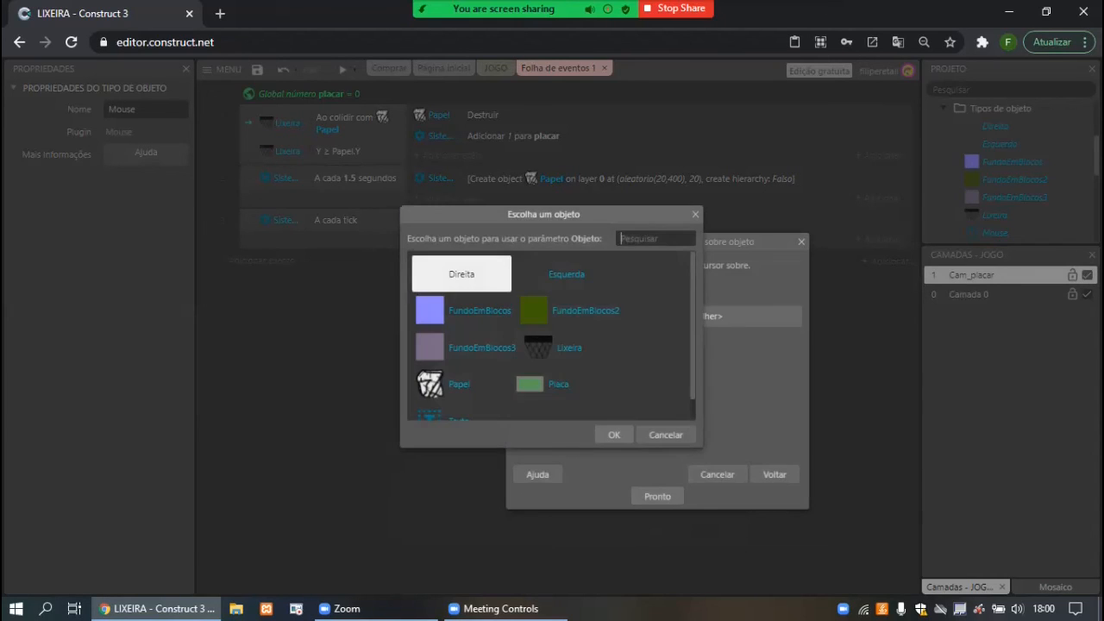
pyautogui.doubleClick(463, 274)
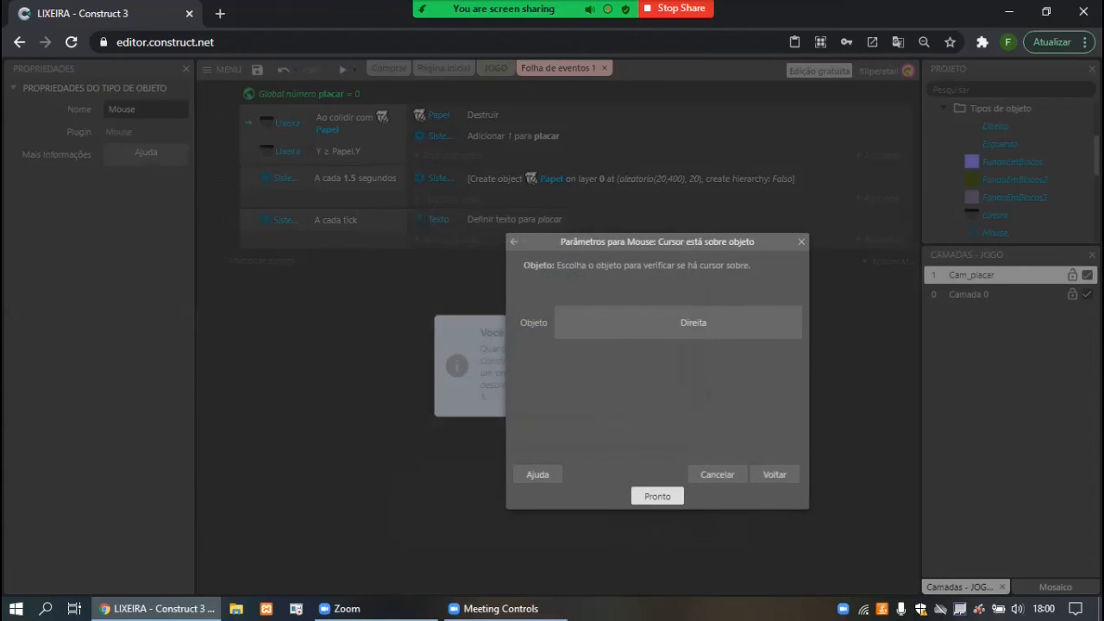
pyautogui.click(657, 496)
# Give the Direita cursor event a Lixeira action, Simular comando of 8Direções, with the control set to Direita.
pyautogui.click(451, 259)
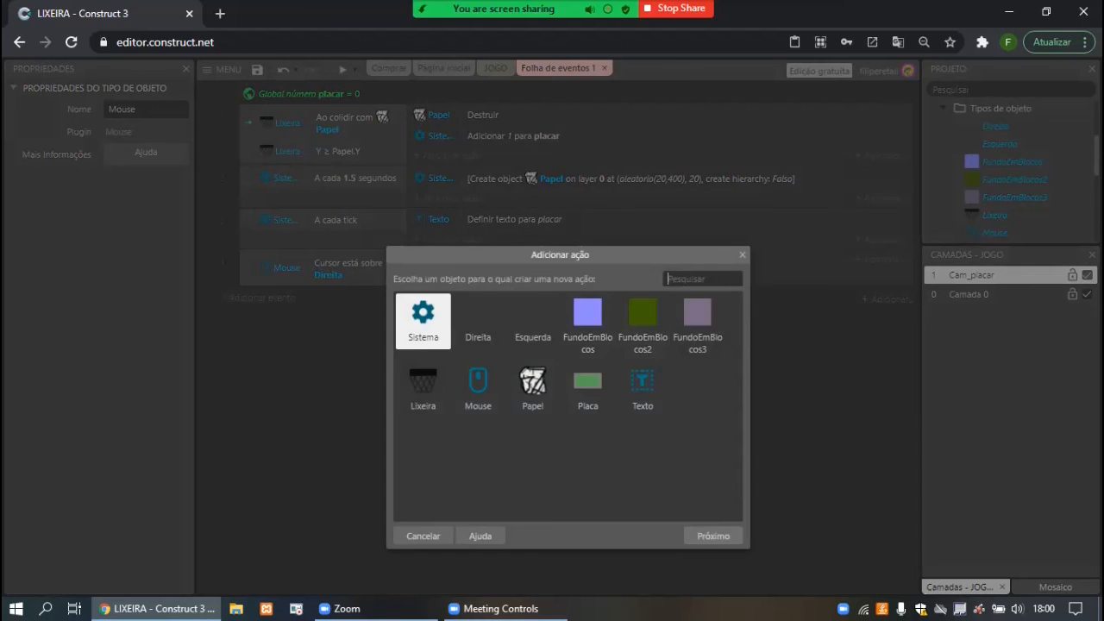
pyautogui.doubleClick(422, 386)
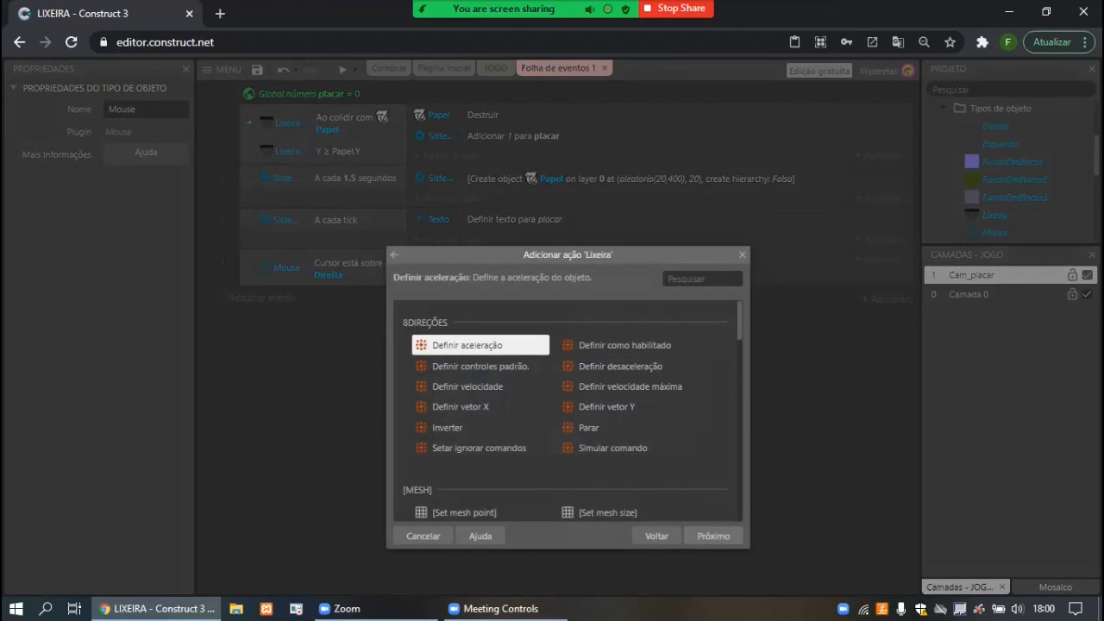
pyautogui.write('sim')
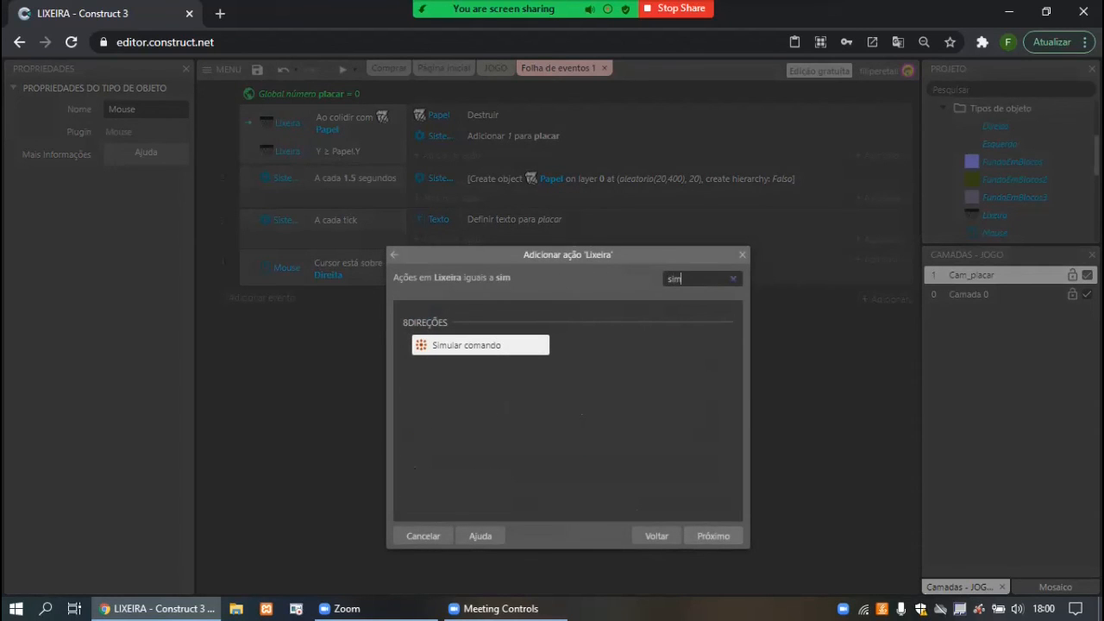
pyautogui.press('Return')
pyautogui.click(681, 314)
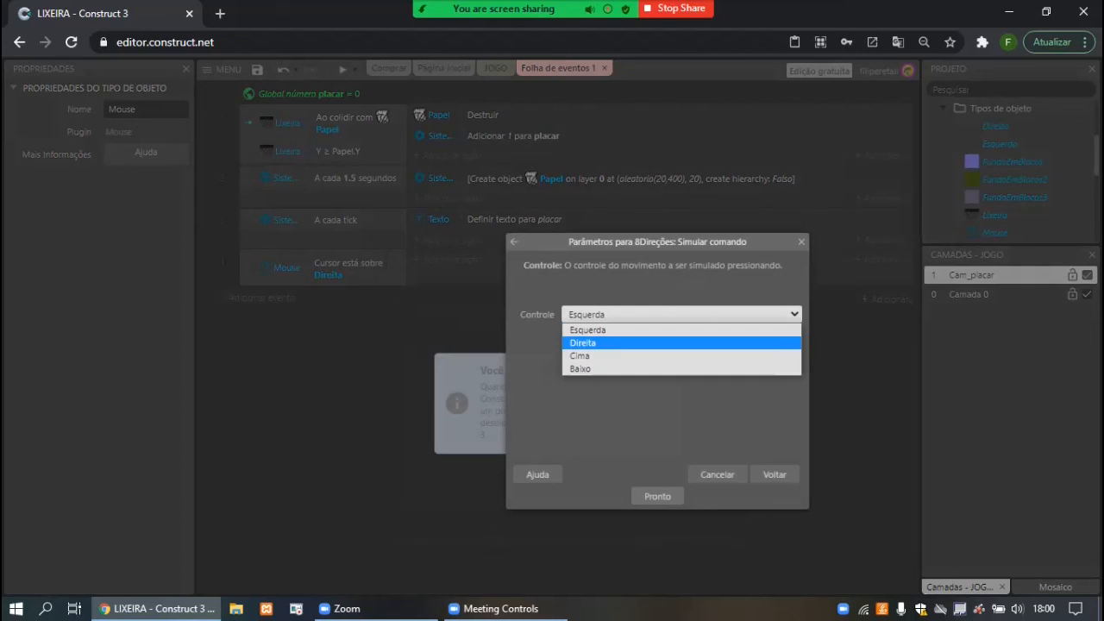
pyautogui.click(583, 343)
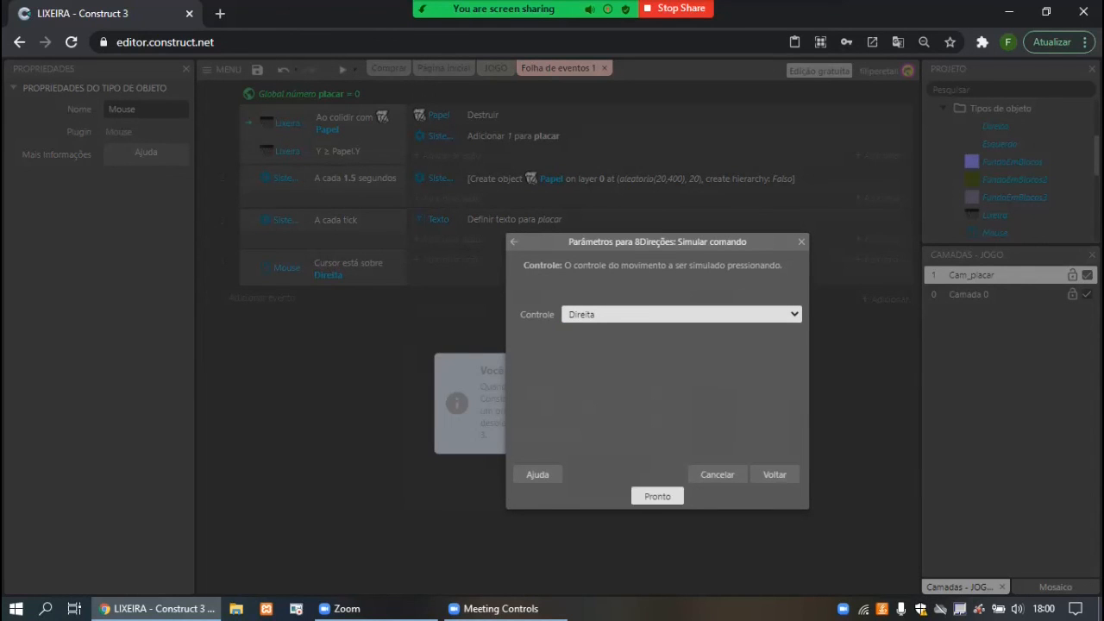
pyautogui.click(657, 496)
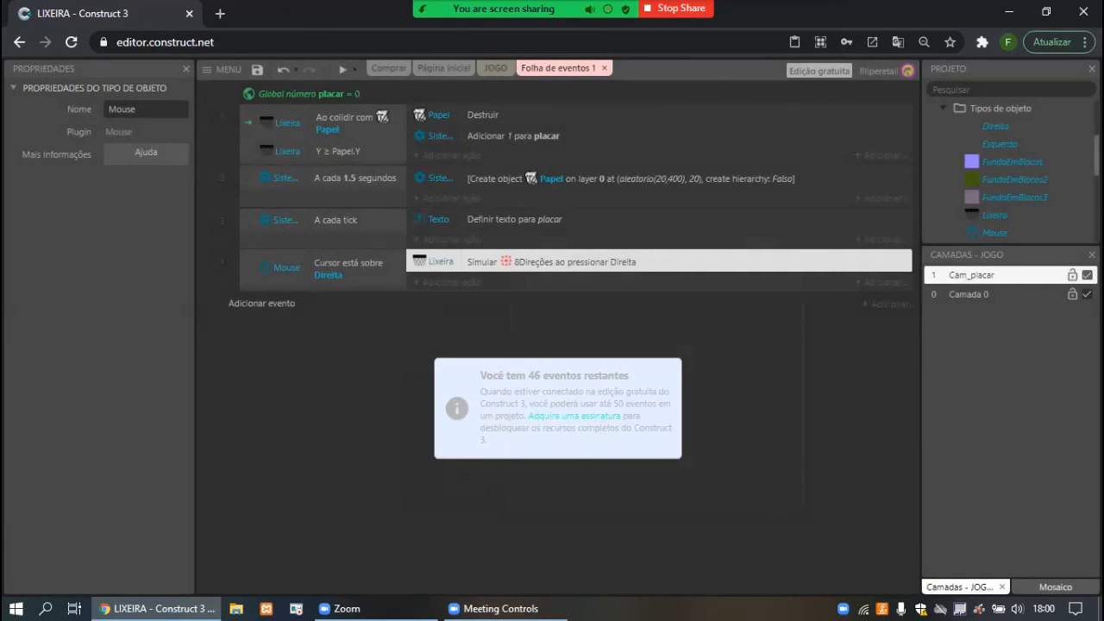
# Add another event with the Mouse condition Cursor está sobre objeto for the Esquerda sprite.
pyautogui.click(261, 303)
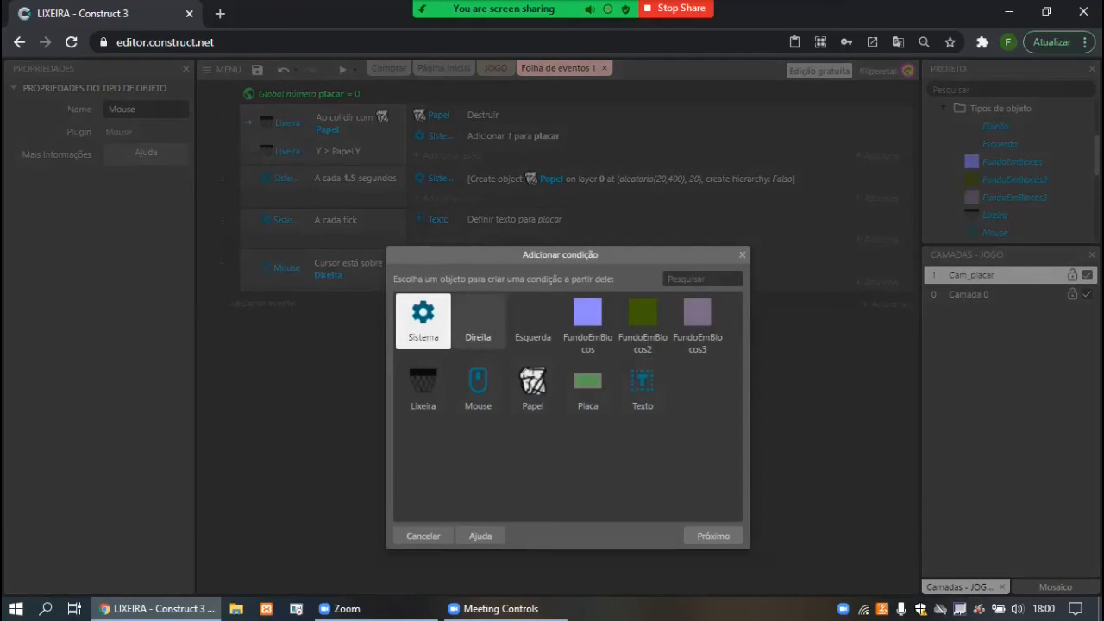
pyautogui.click(478, 390)
pyautogui.click(477, 390)
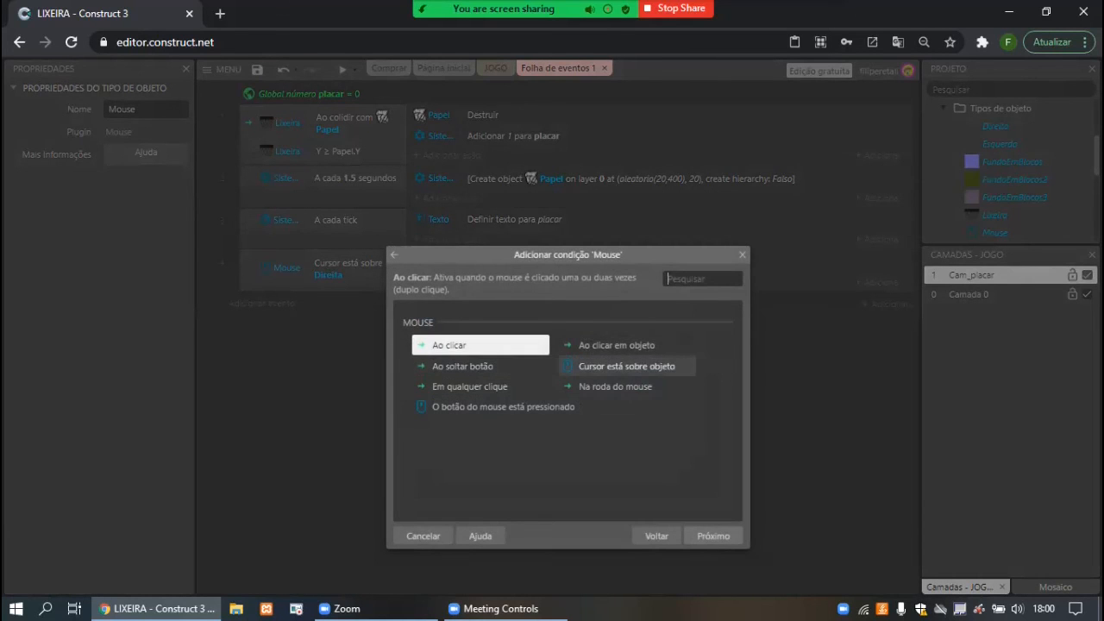
pyautogui.click(627, 365)
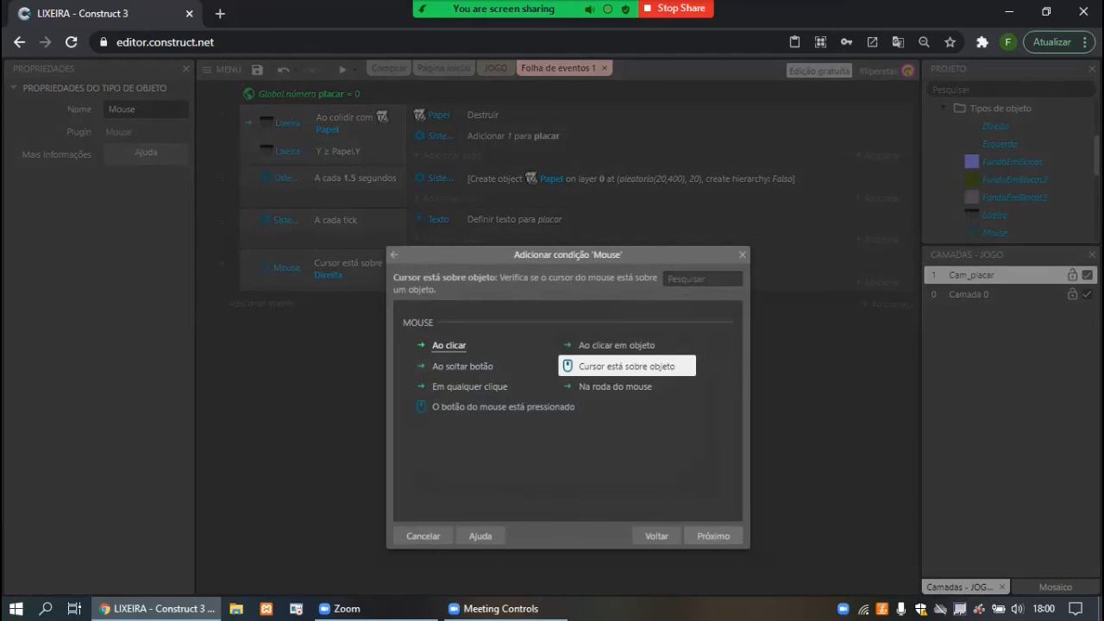
pyautogui.doubleClick(627, 366)
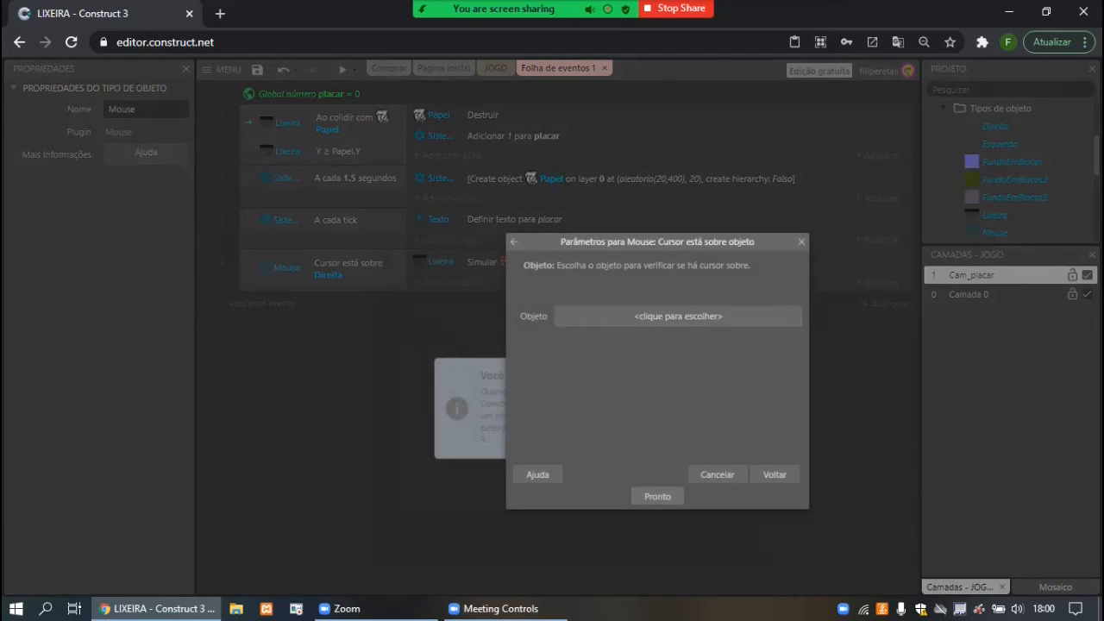
pyautogui.click(678, 317)
pyautogui.click(562, 274)
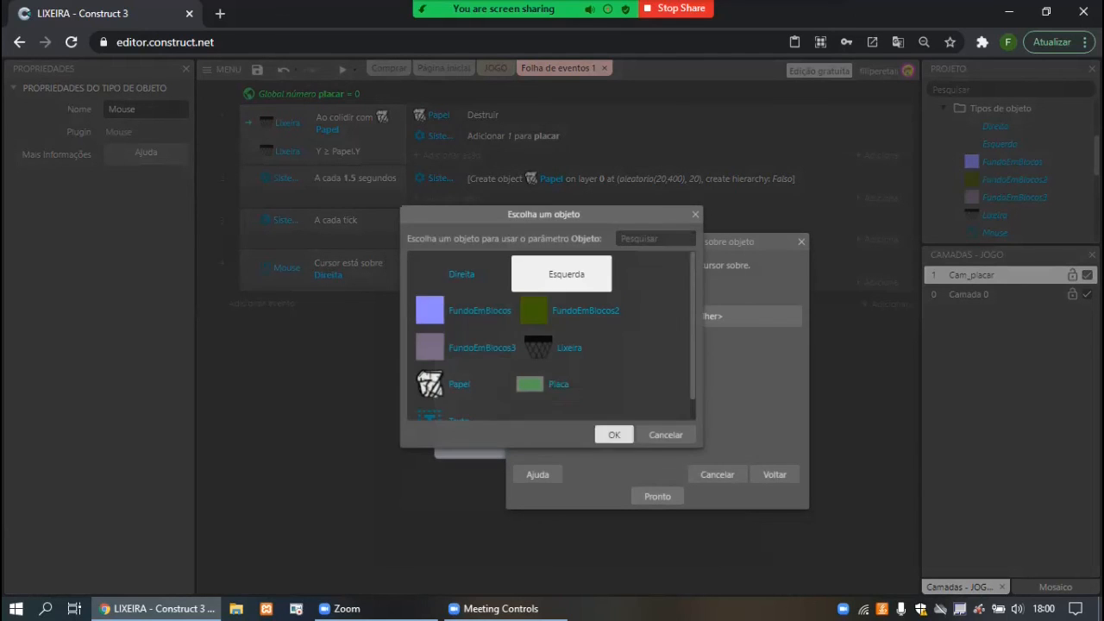
pyautogui.click(614, 434)
pyautogui.press('Return')
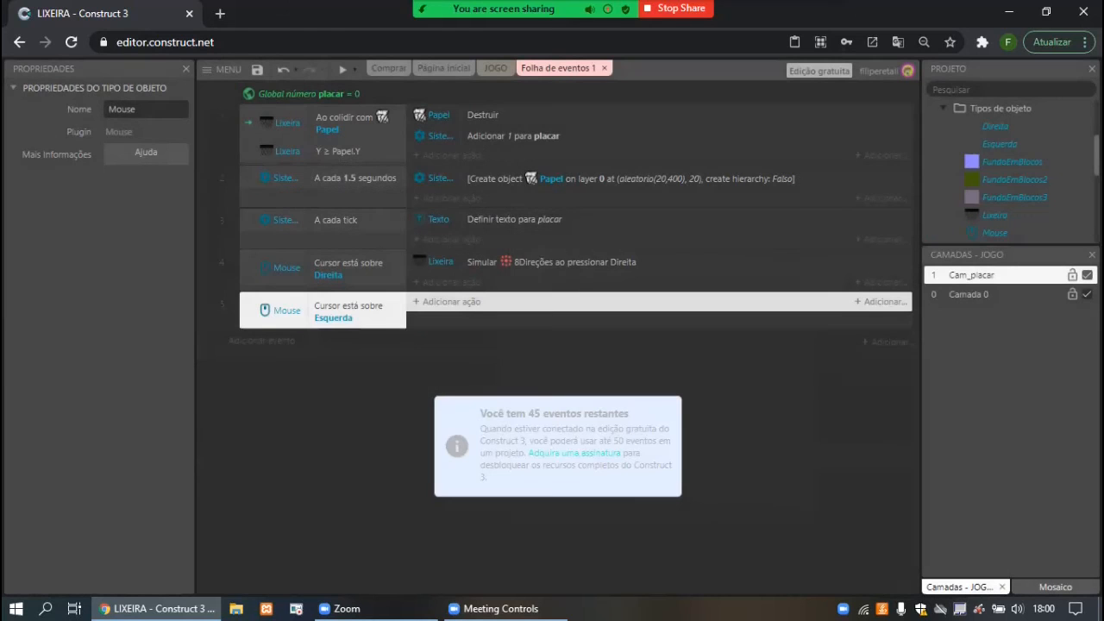
# Give the Esquerda cursor event a Lixeira action, Simular comando of 8Direções, with the control set to Esquerda.
pyautogui.click(452, 302)
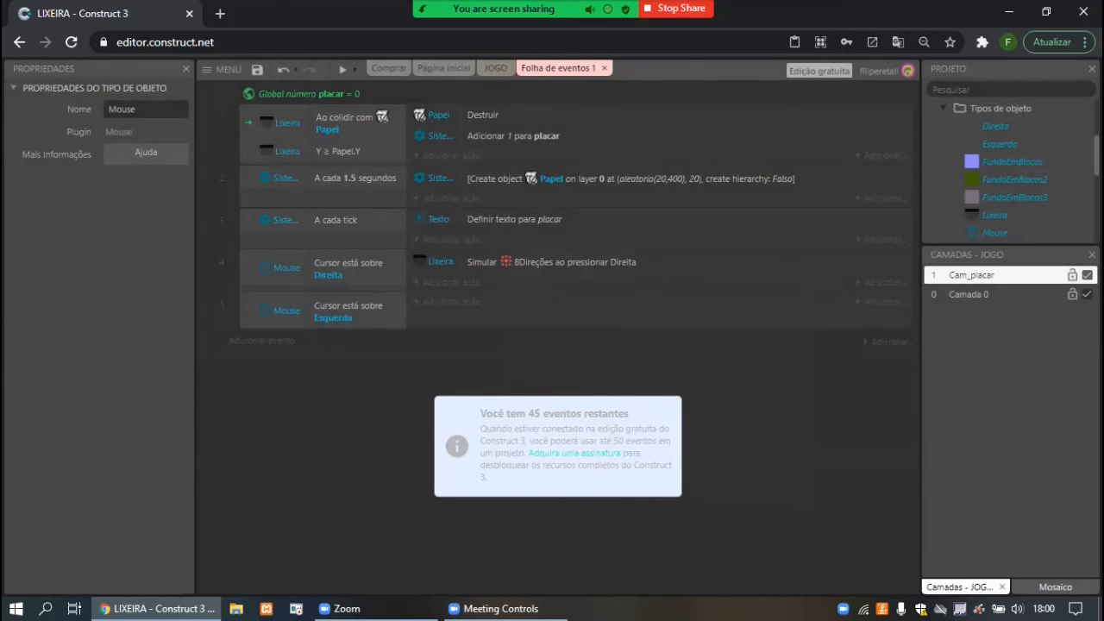
pyautogui.click(423, 389)
pyautogui.doubleClick(423, 390)
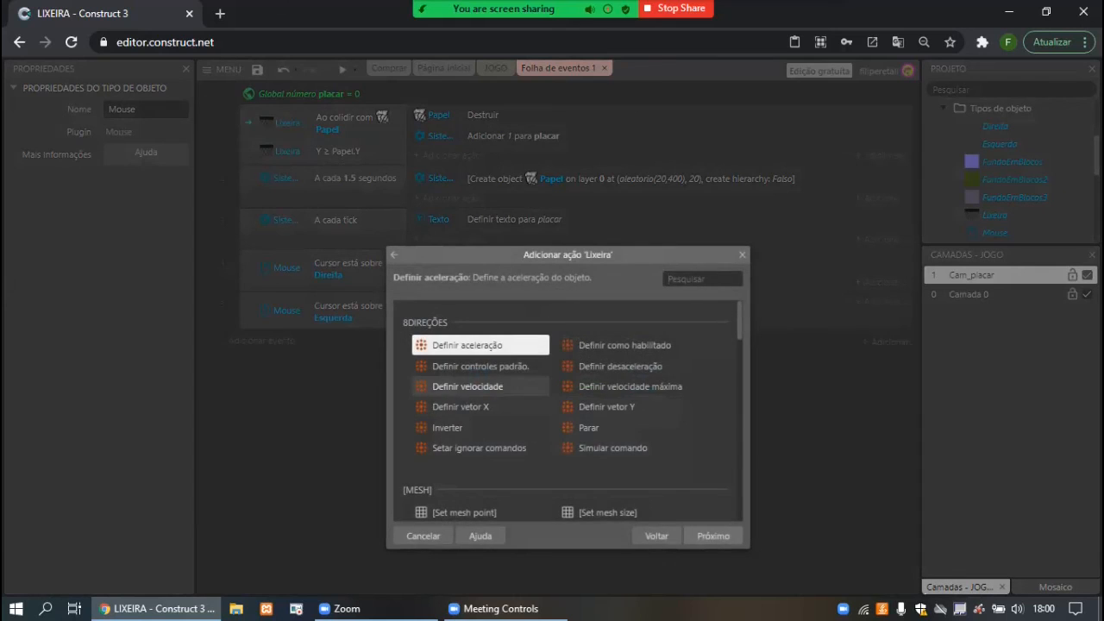
pyautogui.moveTo(658, 256); pyautogui.dragTo(742, 212)
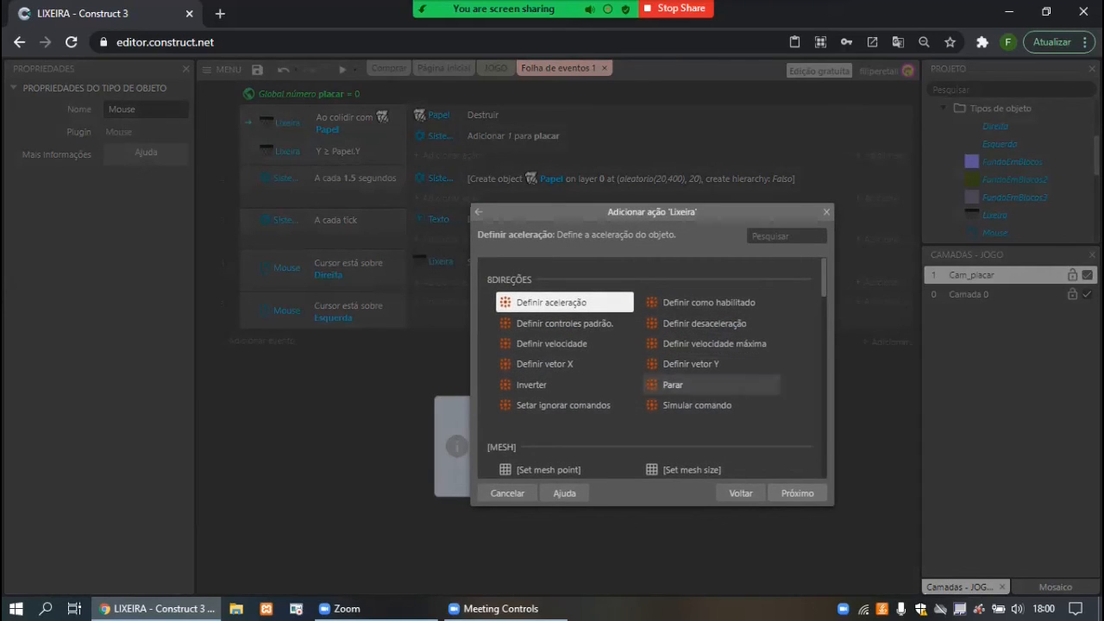
pyautogui.click(697, 405)
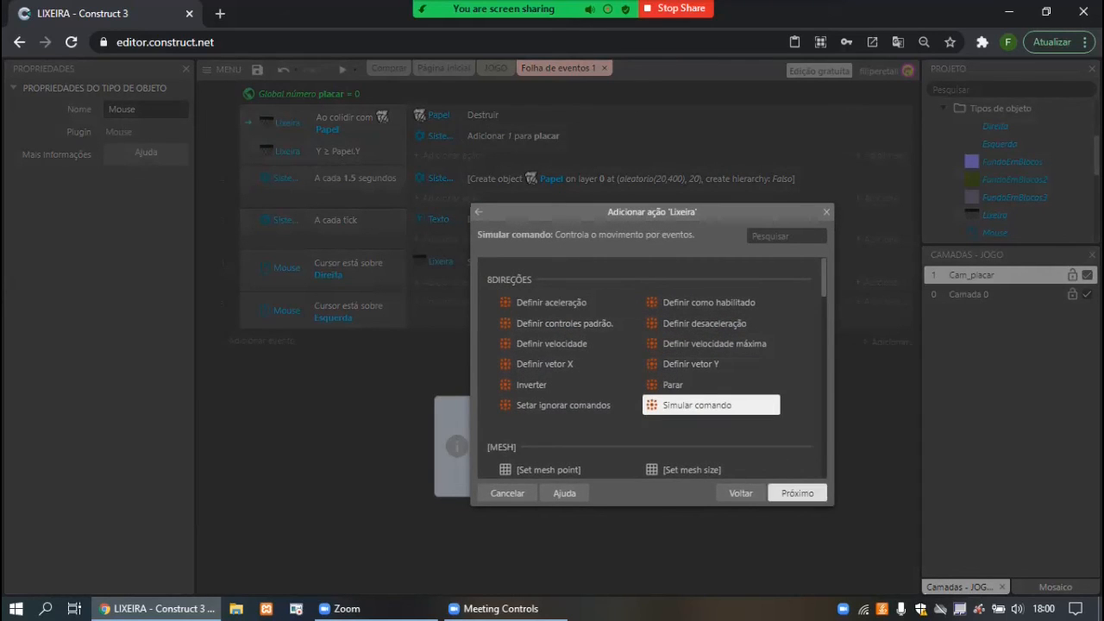
pyautogui.click(797, 493)
pyautogui.click(681, 315)
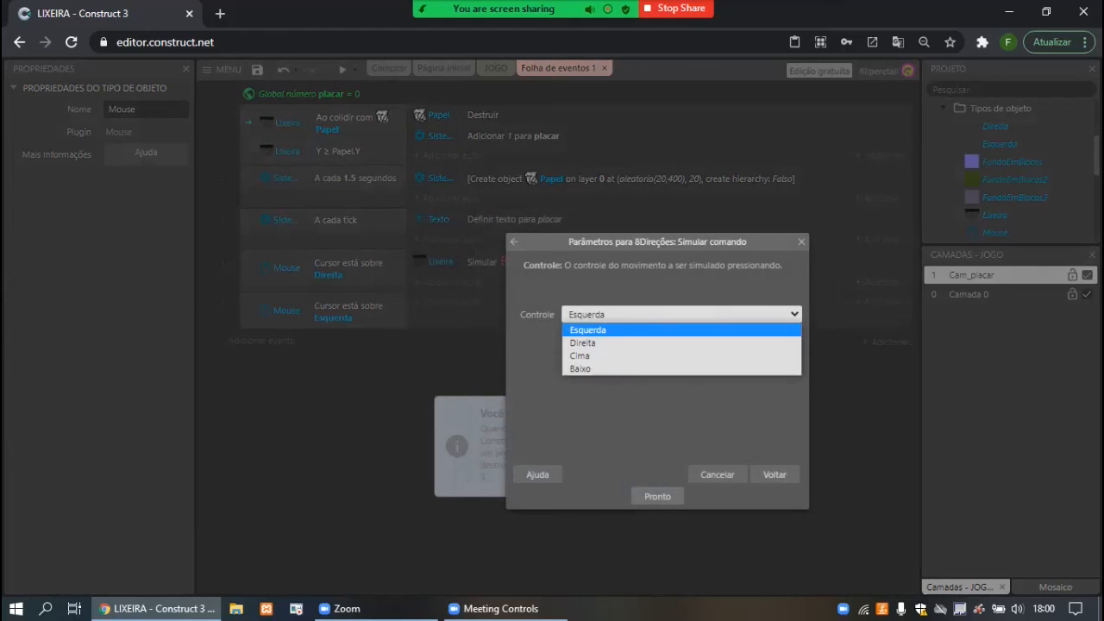
pyautogui.click(638, 330)
pyautogui.click(657, 496)
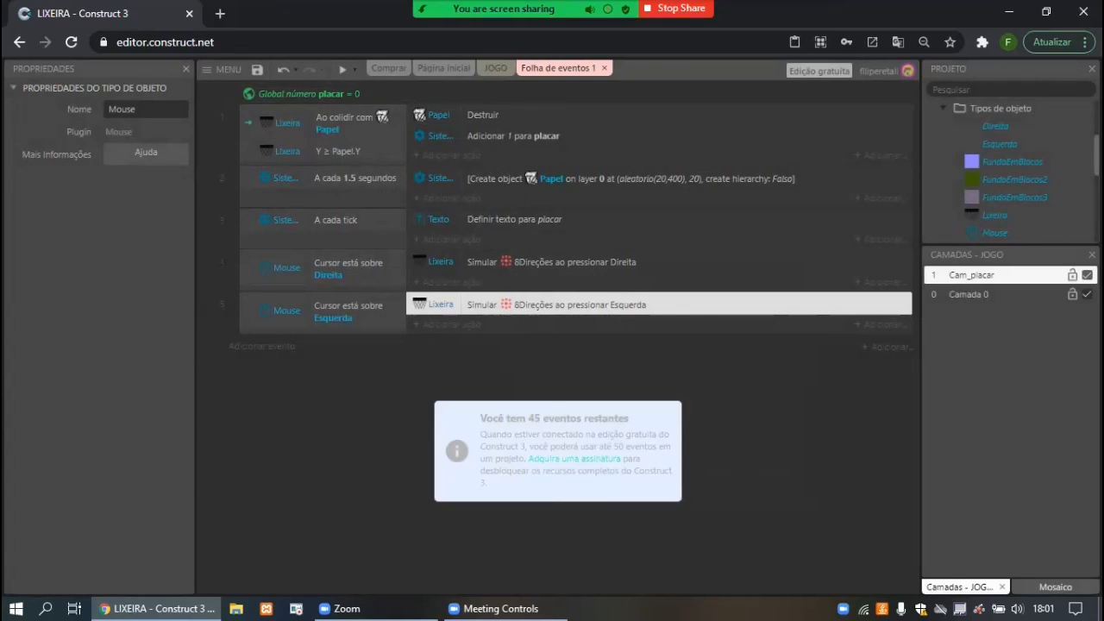
# Preview the game to test steering the basket with the mouse and catching papers, and close the preview.
pyautogui.click(342, 69)
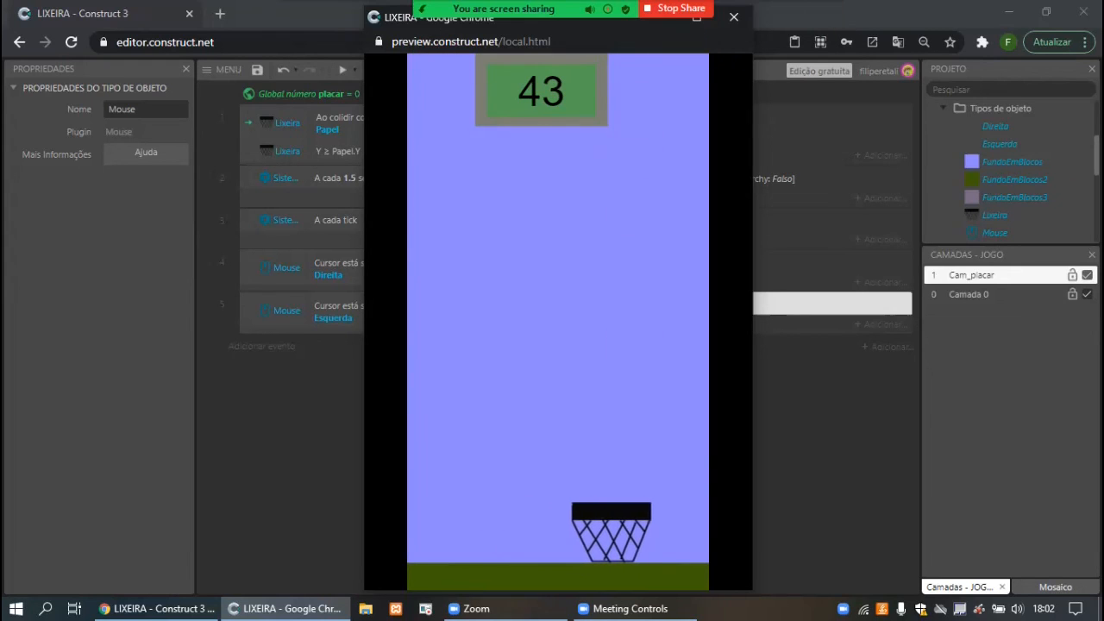
pyautogui.click(734, 18)
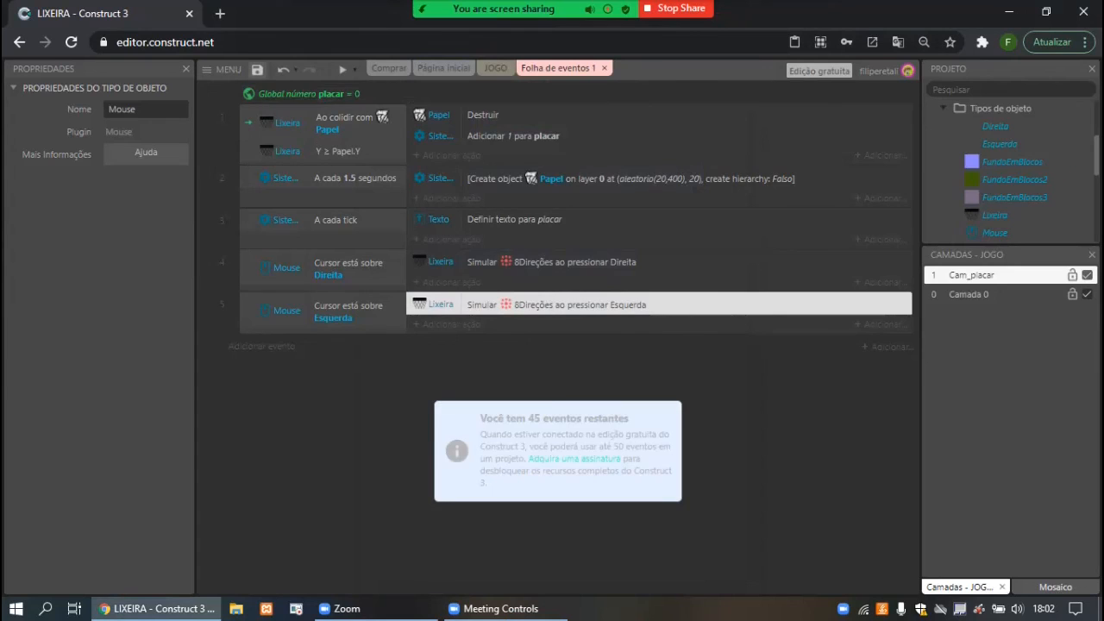
# Save the project as Cesto de lixo in the DJWII folder and return to the JOGO layout.
pyautogui.click(257, 69)
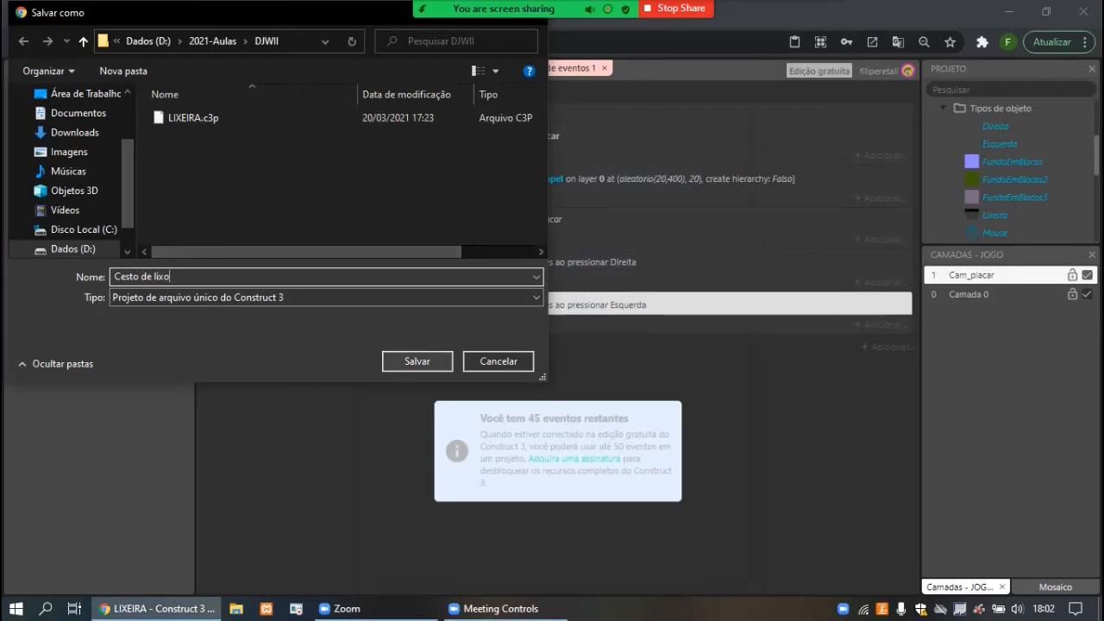
pyautogui.press('Return')
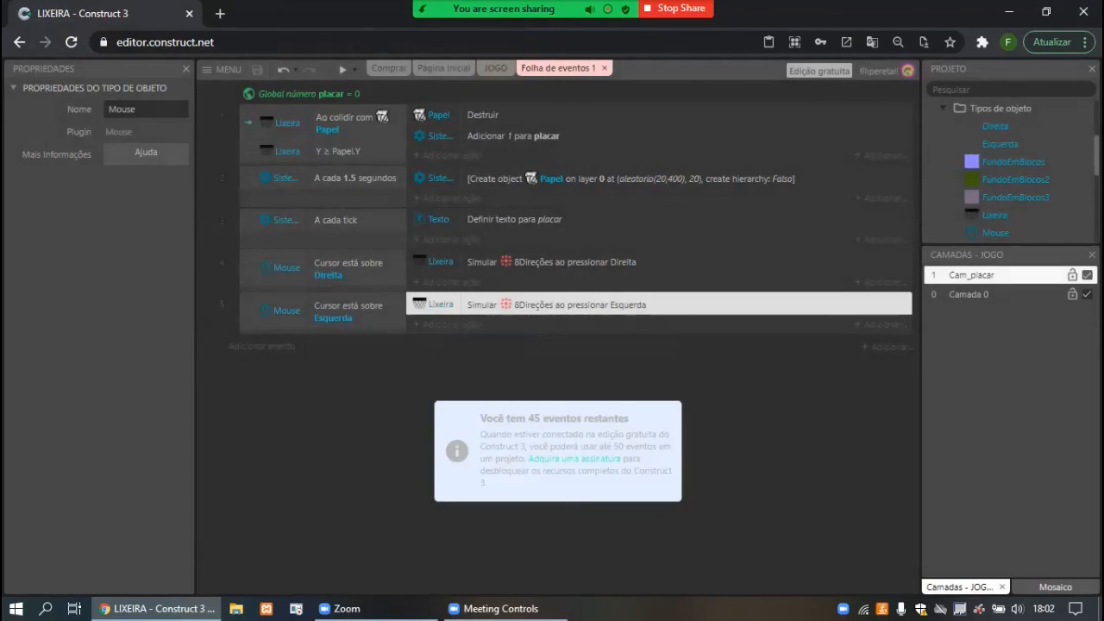
pyautogui.click(493, 68)
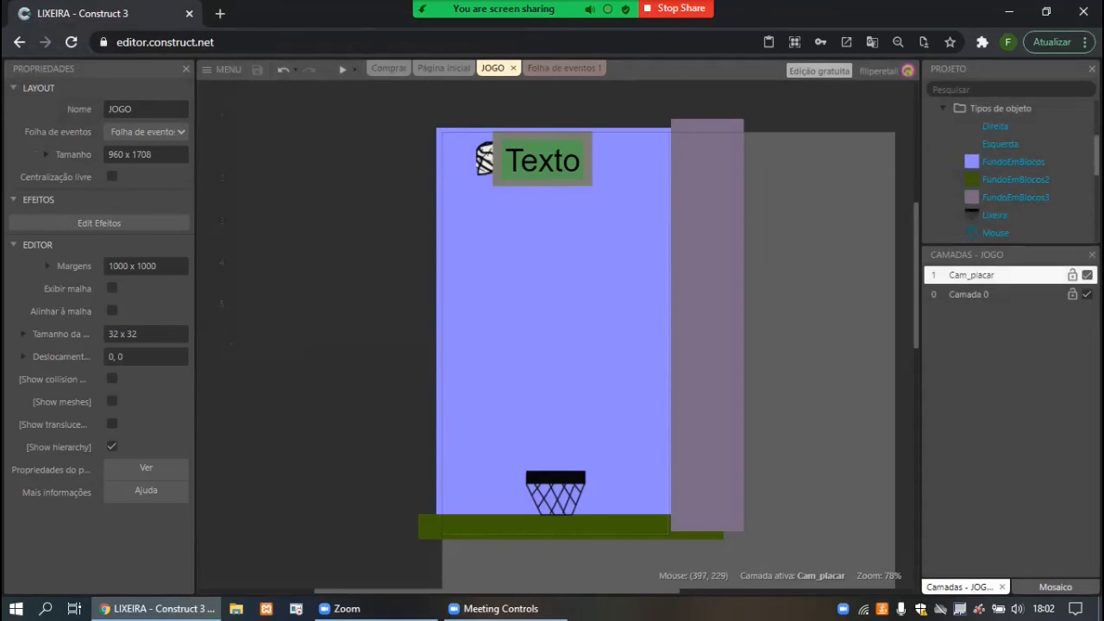